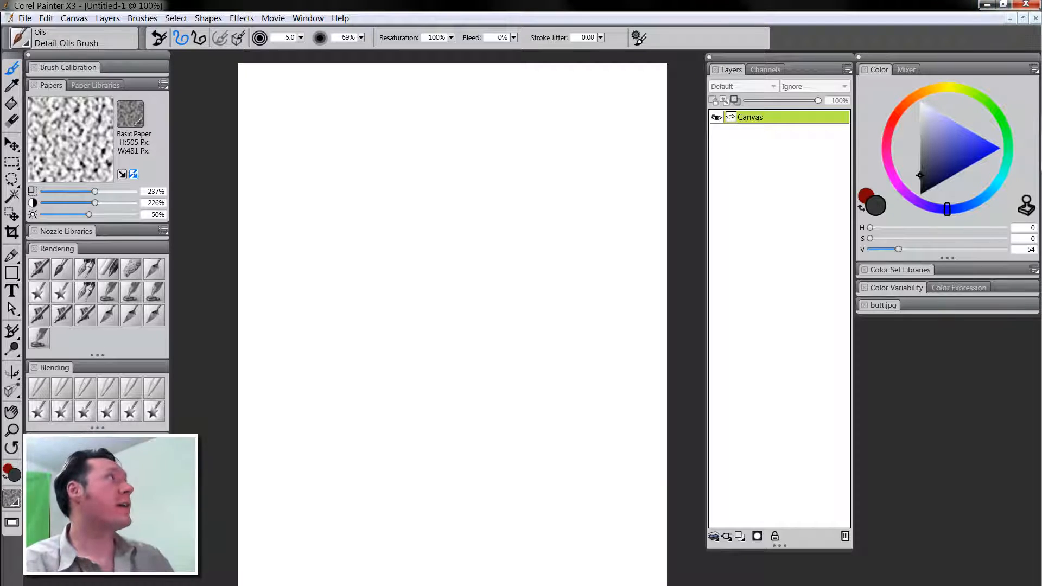
Switch to Firefox, review the drawing word and both cigarette smoke reference photos, and return to Corel Painter
key("alt+Tab")
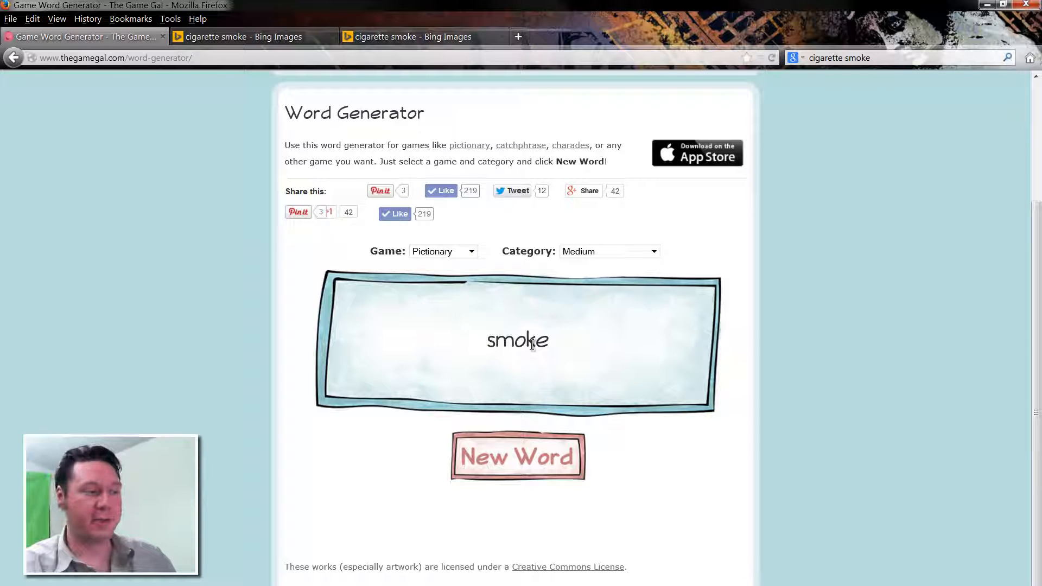
left_click(268, 39)
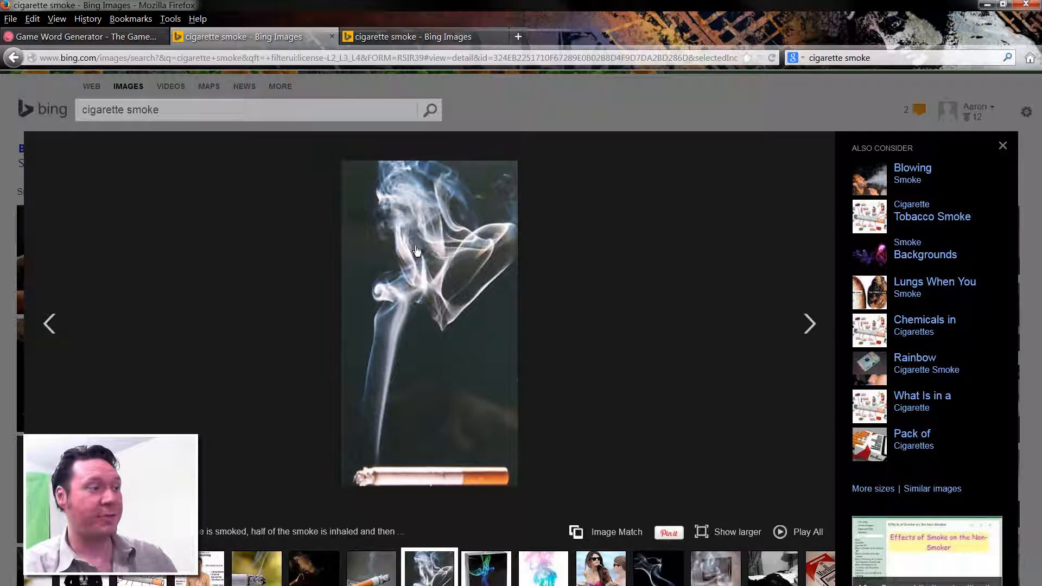
left_click(400, 41)
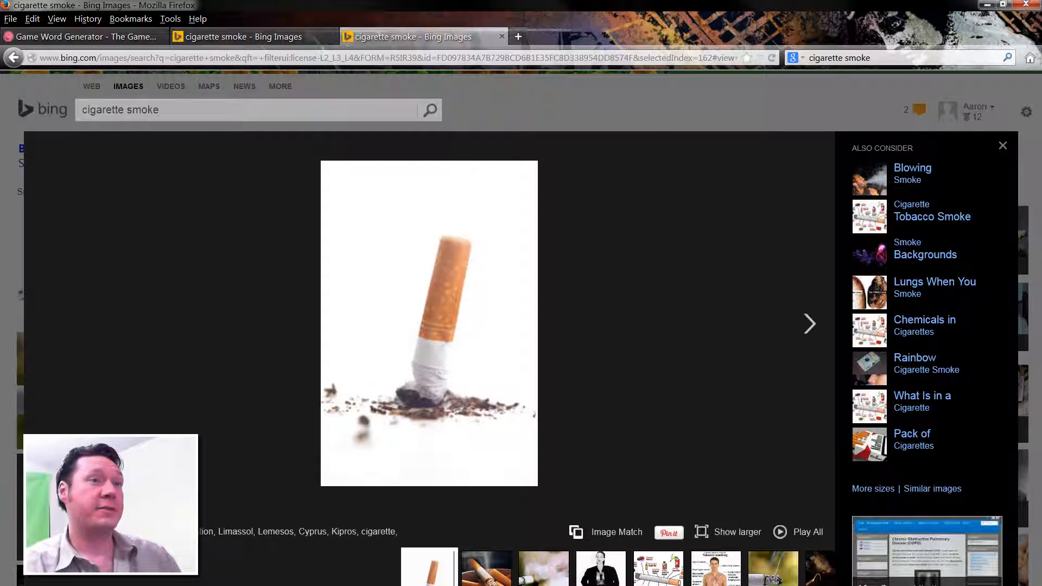
left_click(986, 5)
Show the butt.jpg reference image and add a new layer named "sketch" above the Canvas
left_click(884, 307)
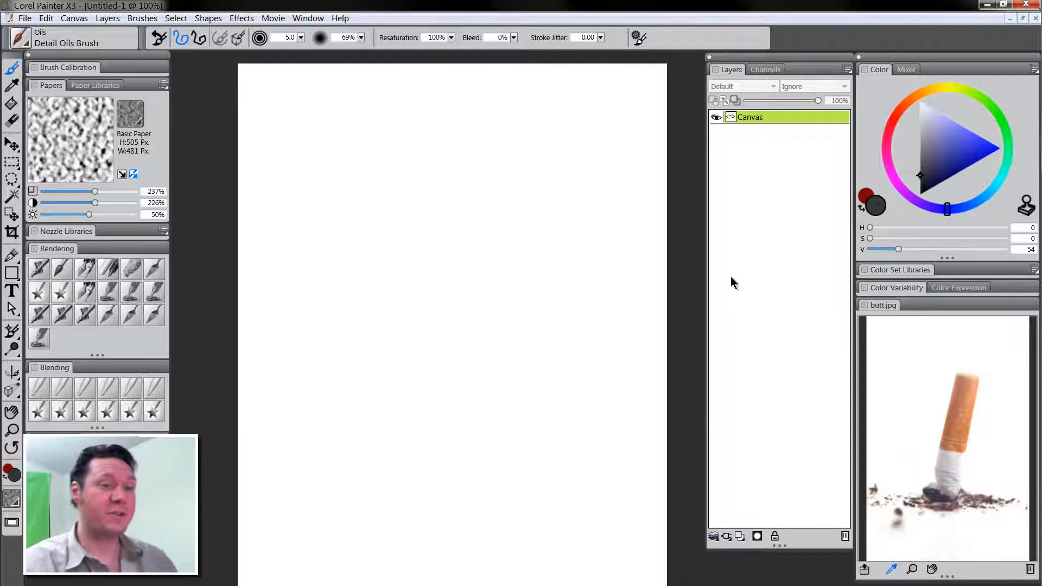
left_click(738, 536)
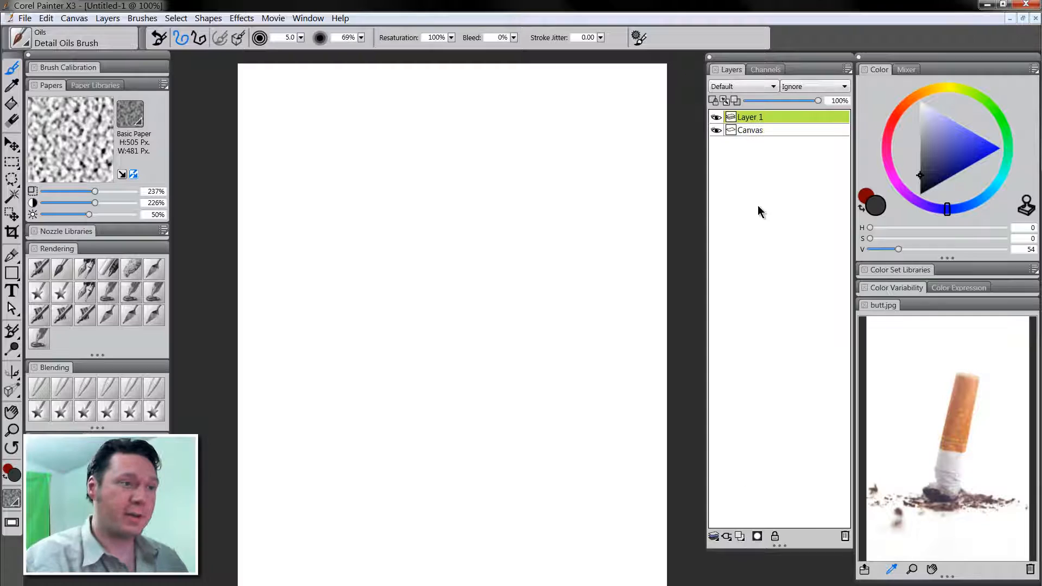
double_click(759, 119)
type("sketch")
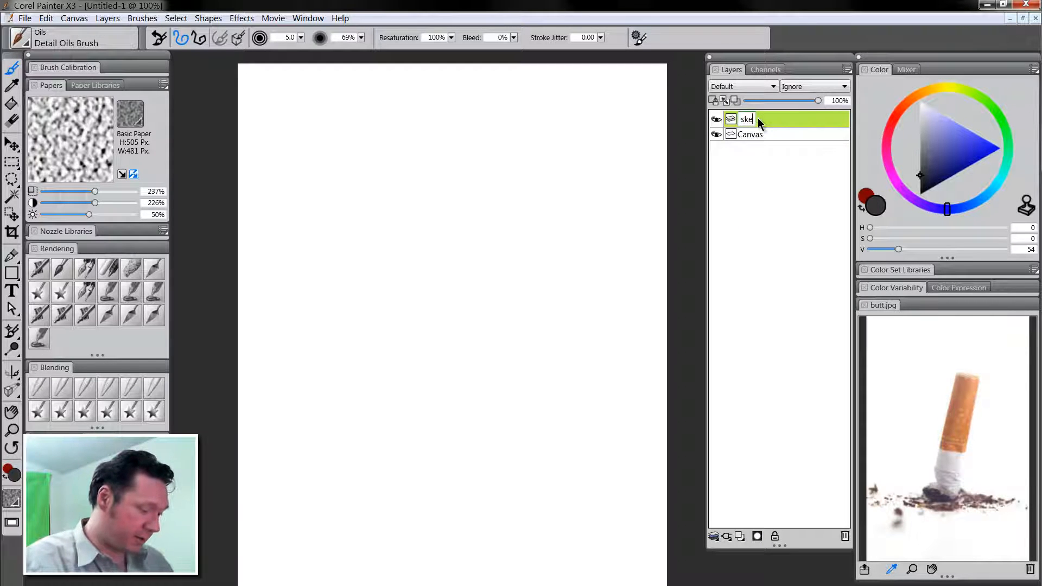
key("Return")
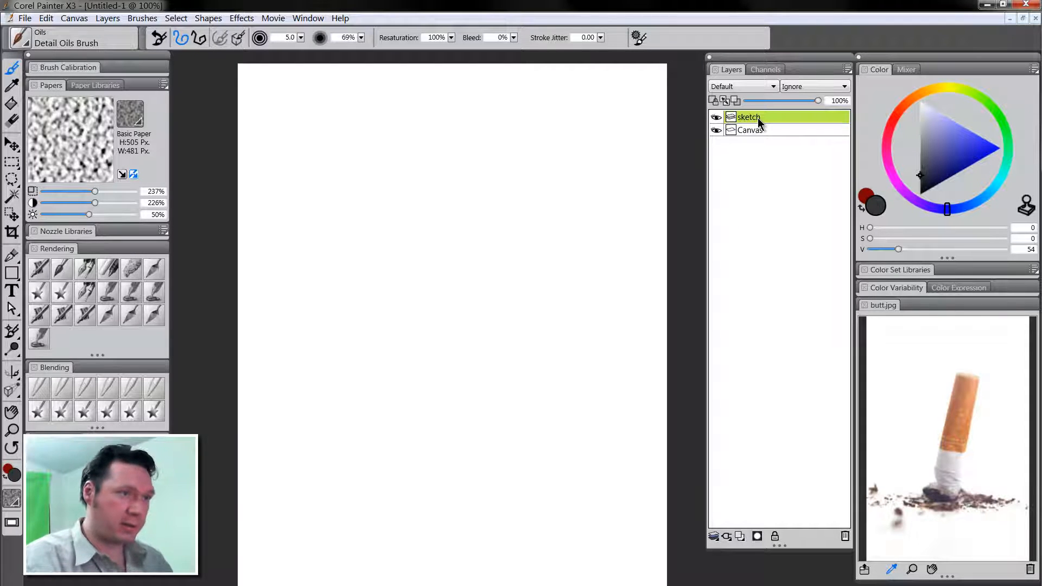
Set the colour to a dark grey with value 70 and the Detail Oils Brush to size 3.2
left_click(919, 170)
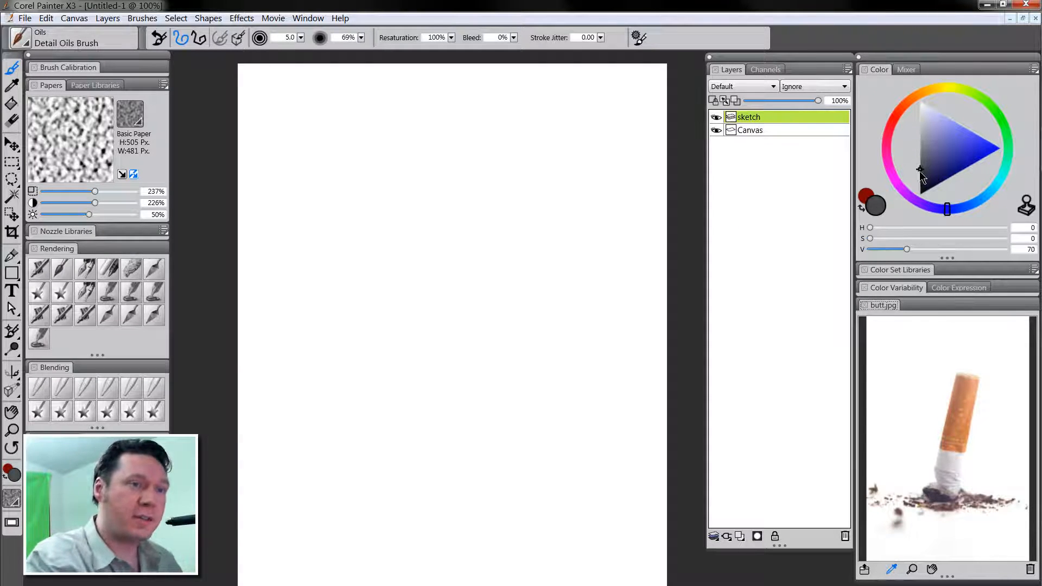
left_click(59, 269)
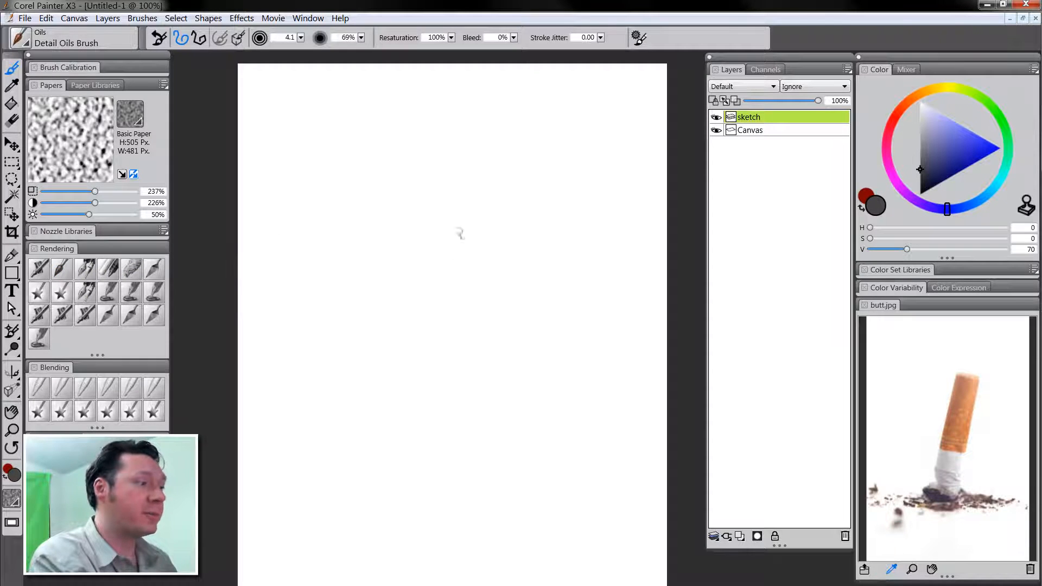
key("bracketleft")
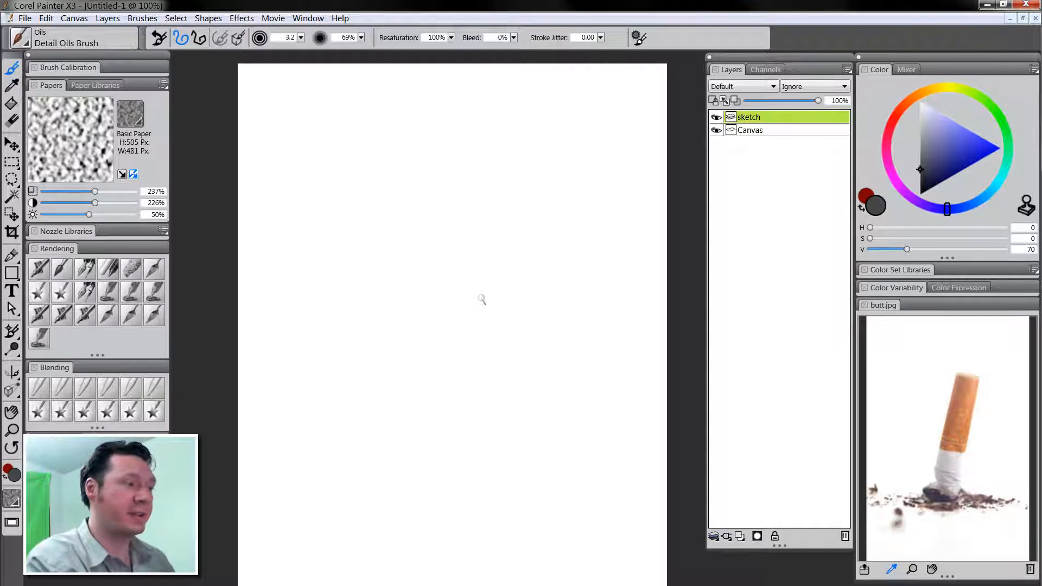
Sketch the cigarette butt's elliptical top end and its two slanted sides running down the page
left_click_drag(476, 301, 480, 300)
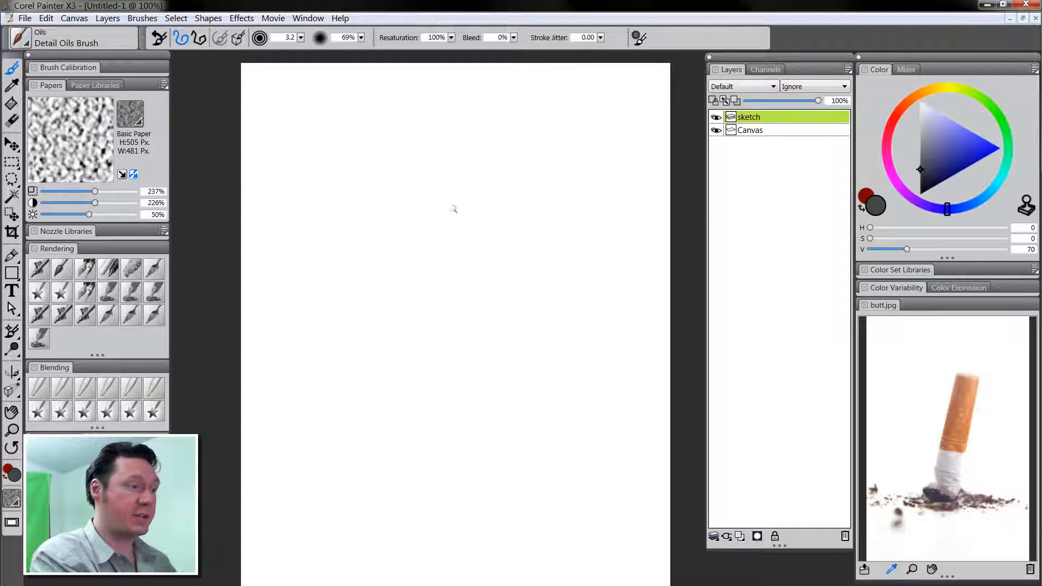
left_click_drag(445, 196, 494, 203)
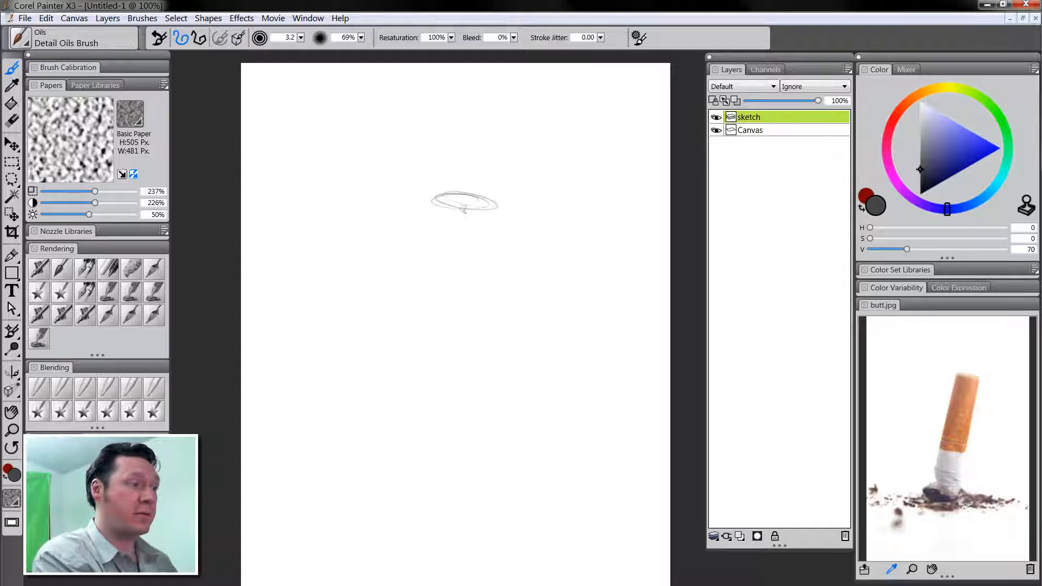
left_click_drag(426, 250, 419, 293)
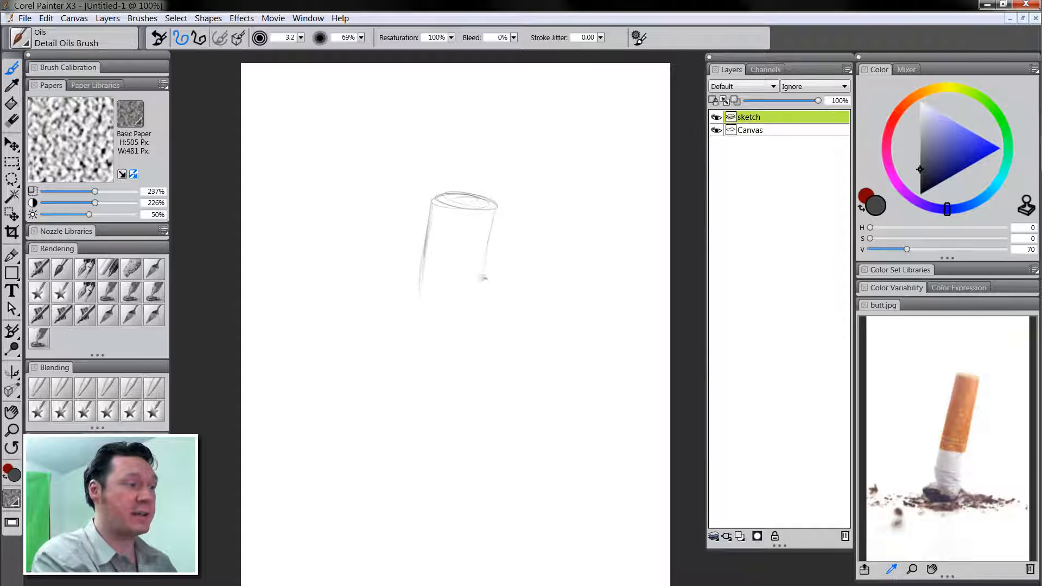
left_click_drag(491, 212, 480, 299)
left_click_drag(419, 282, 413, 336)
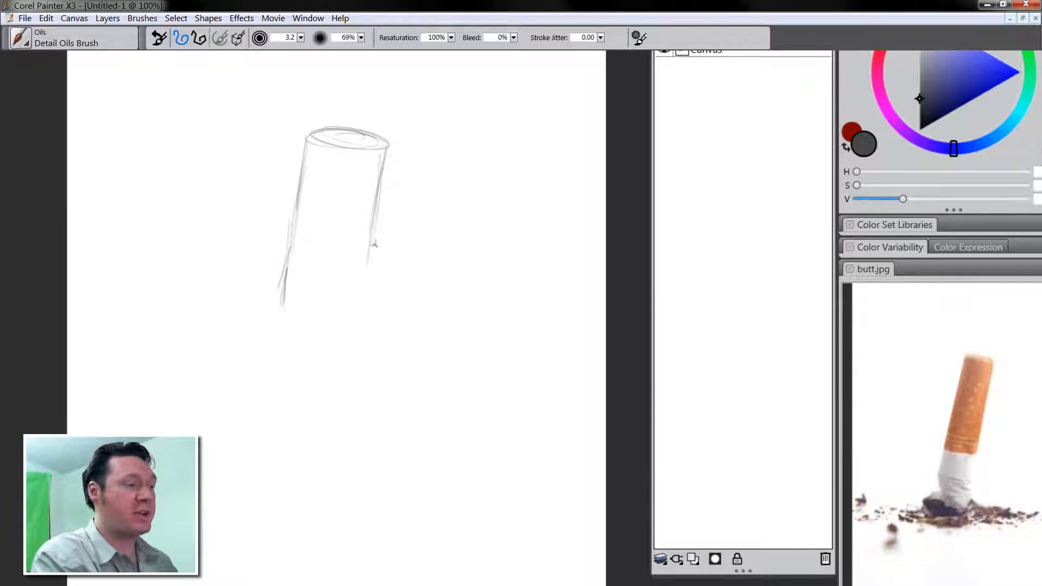
left_click_drag(374, 244, 364, 302)
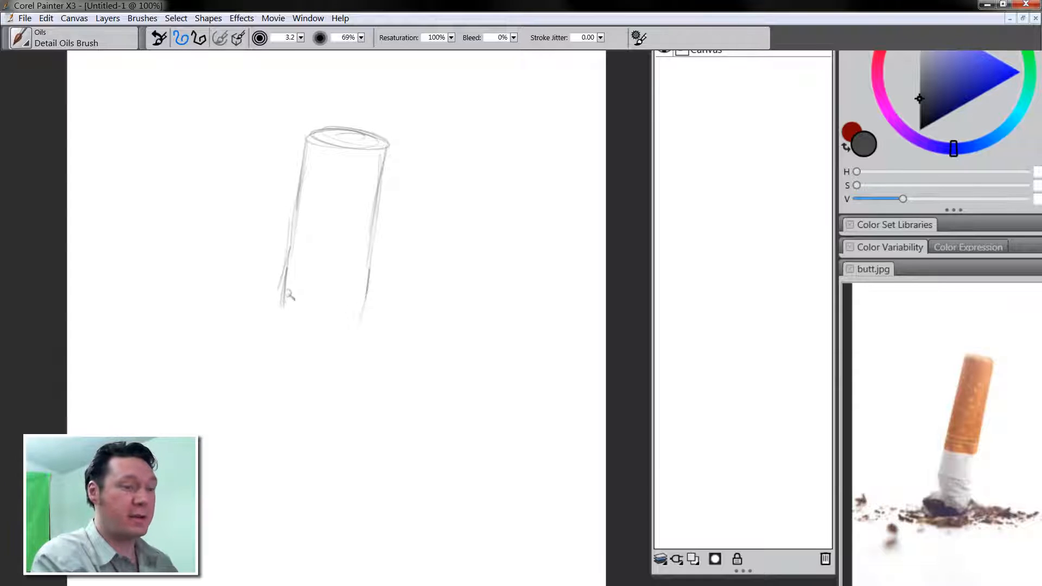
left_click_drag(288, 272, 274, 352)
left_click_drag(369, 283, 356, 359)
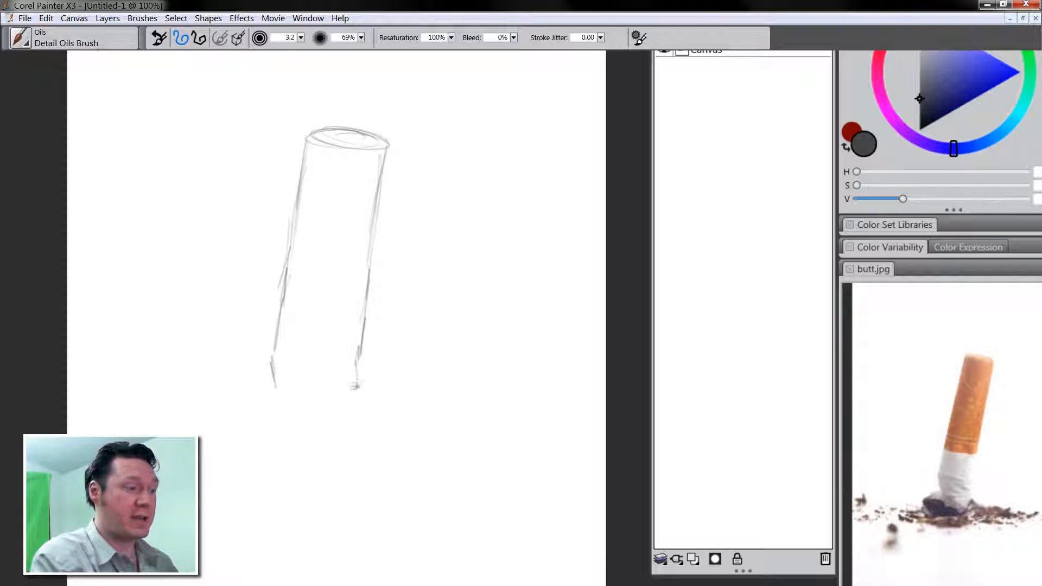
Sketch the crumpled lower section of the cigarette, bending into a flared, jagged burnt end
left_click_drag(293, 356, 345, 356)
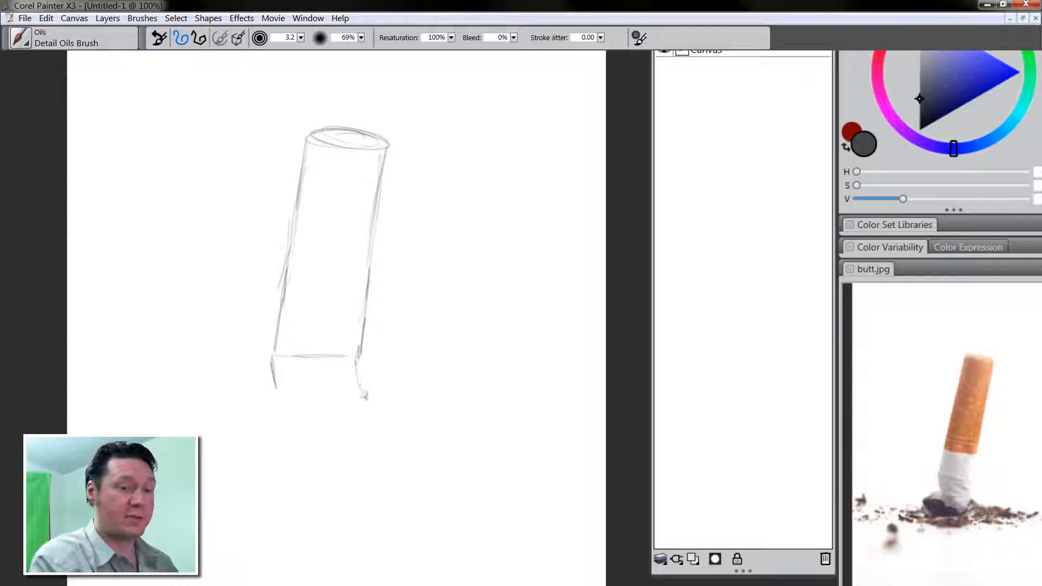
mouse_move(273, 401)
left_mouse_down()
mouse_move(358, 387)
mouse_move(349, 405)
mouse_move(282, 401)
mouse_move(295, 406)
mouse_move(251, 413)
left_mouse_up()
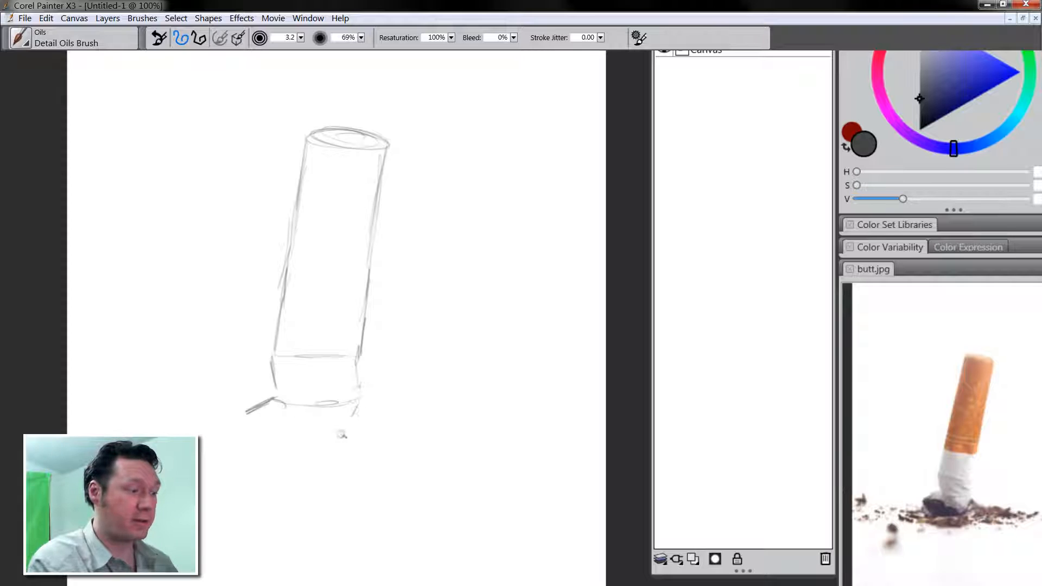
left_click_drag(357, 403, 336, 440)
left_click_drag(259, 412, 334, 438)
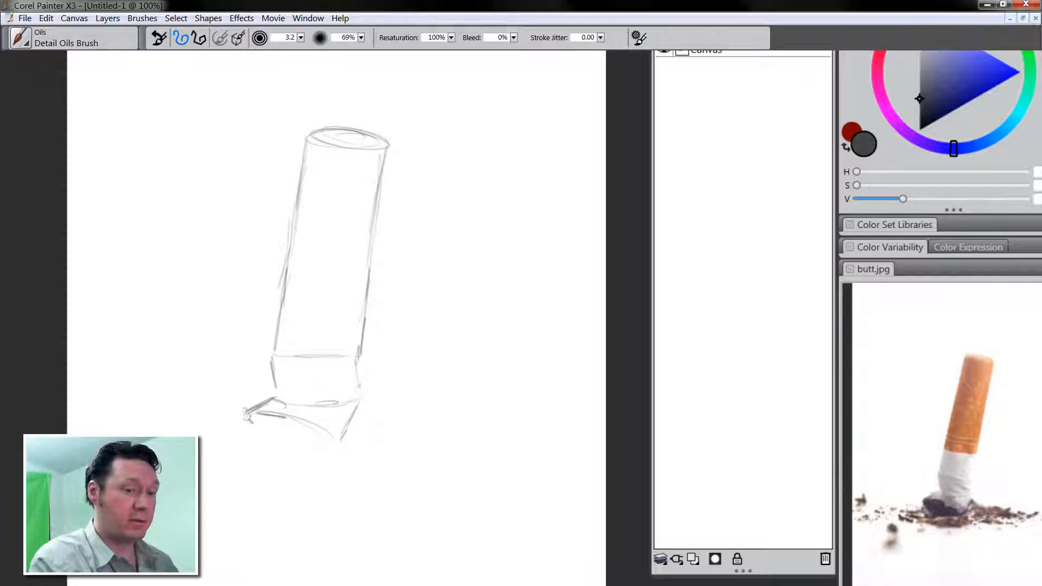
mouse_move(240, 423)
left_mouse_down()
mouse_move(323, 445)
mouse_move(291, 422)
mouse_move(331, 447)
mouse_move(291, 448)
mouse_move(240, 419)
mouse_move(284, 449)
mouse_move(264, 413)
mouse_move(311, 414)
mouse_move(329, 442)
left_mouse_up()
Draw creases in the crumpled paper, plus the wavy band and small speckles on the filter
mouse_move(272, 402)
left_mouse_down()
mouse_move(324, 404)
mouse_move(336, 387)
left_mouse_up()
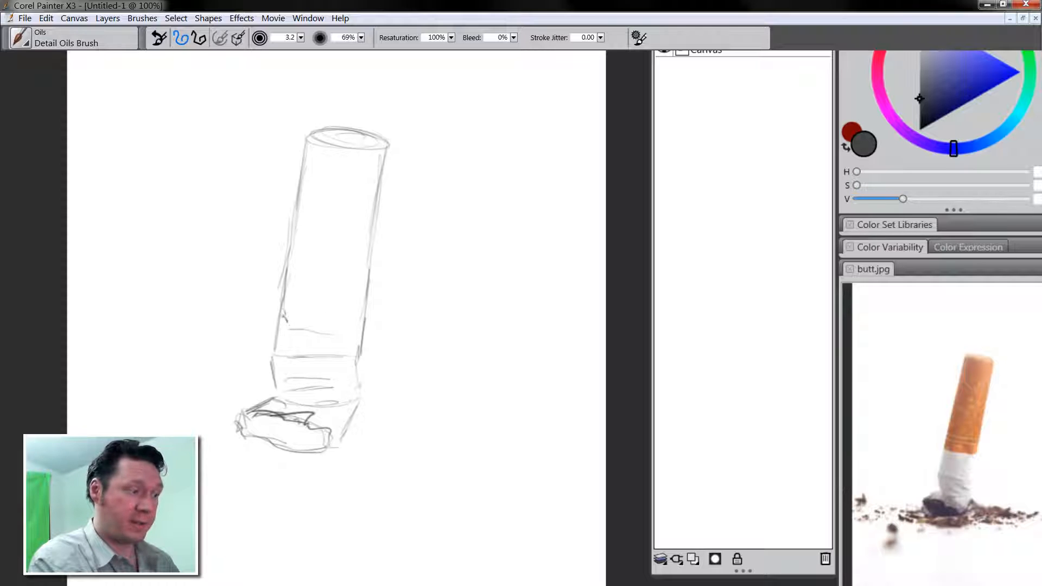
left_click_drag(282, 313, 334, 317)
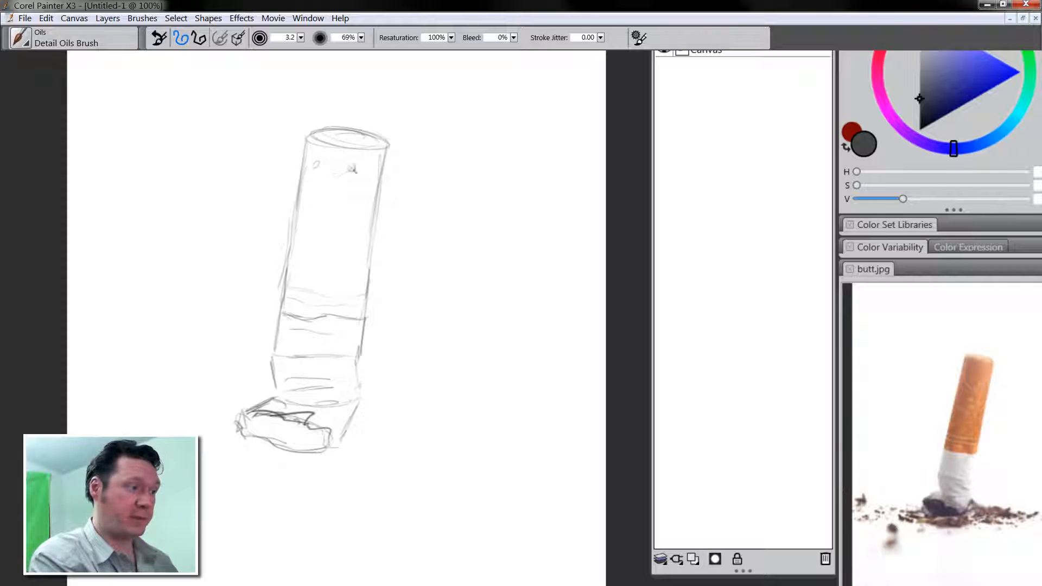
left_click_drag(345, 200, 347, 202)
left_click_drag(322, 233, 313, 238)
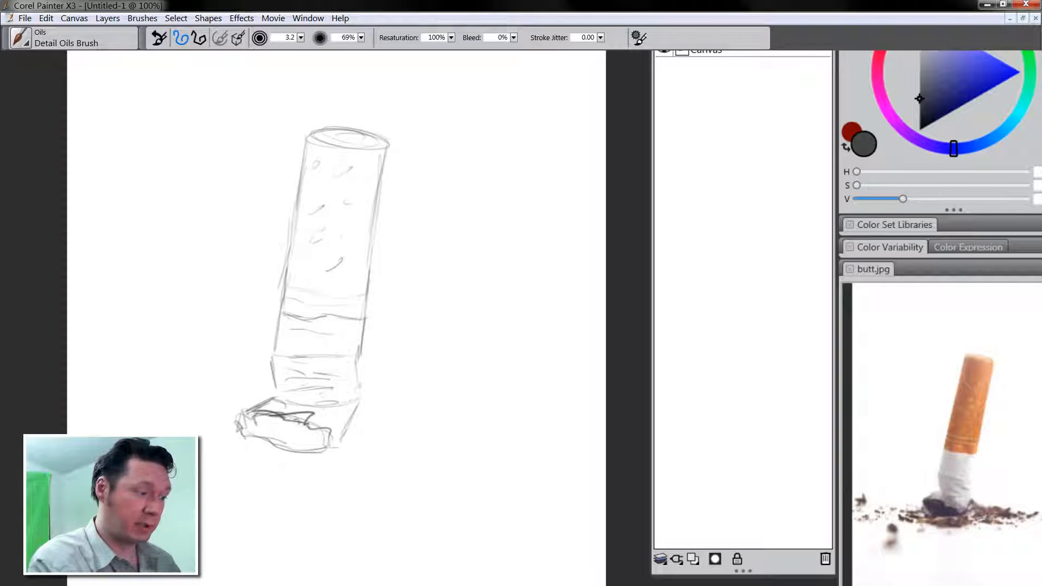
Complete the sketch with dark scribbles in the burnt tip, a jagged ash outline with crumbs, and extra strokes on the top rim
mouse_move(241, 415)
left_mouse_down()
mouse_move(282, 418)
mouse_move(299, 422)
mouse_move(302, 438)
mouse_move(326, 437)
mouse_move(300, 441)
mouse_move(246, 421)
mouse_move(267, 416)
mouse_move(250, 422)
mouse_move(272, 442)
left_mouse_up()
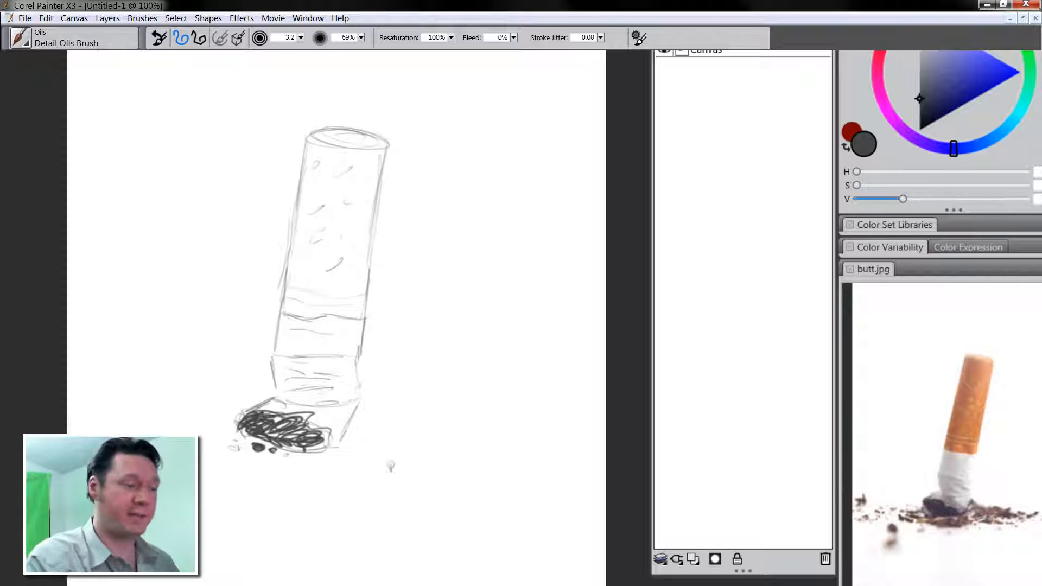
mouse_move(351, 421)
left_mouse_down()
mouse_move(523, 442)
mouse_move(406, 457)
mouse_move(314, 487)
mouse_move(208, 495)
left_mouse_up()
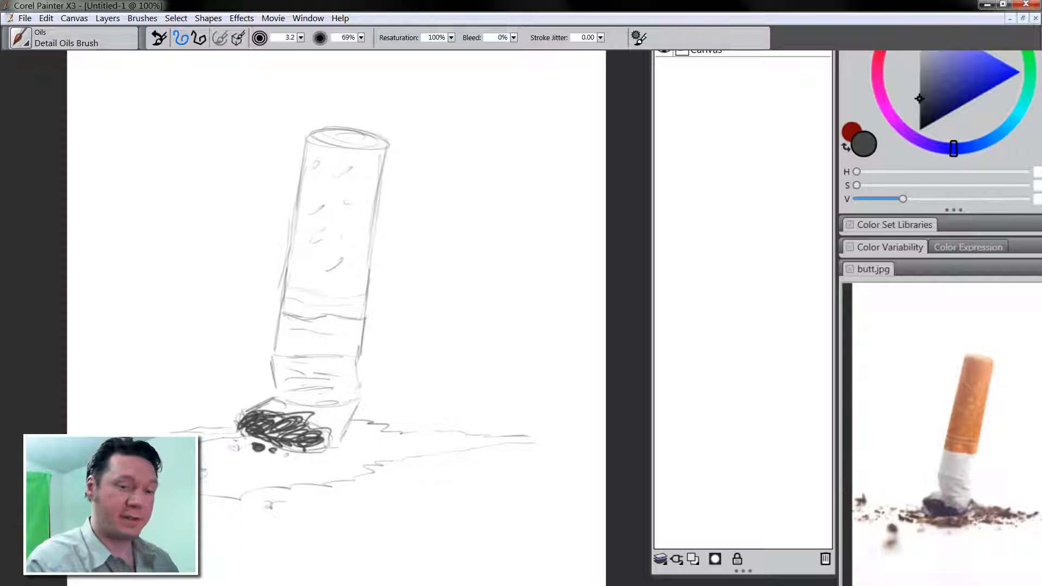
left_click_drag(269, 506, 296, 502)
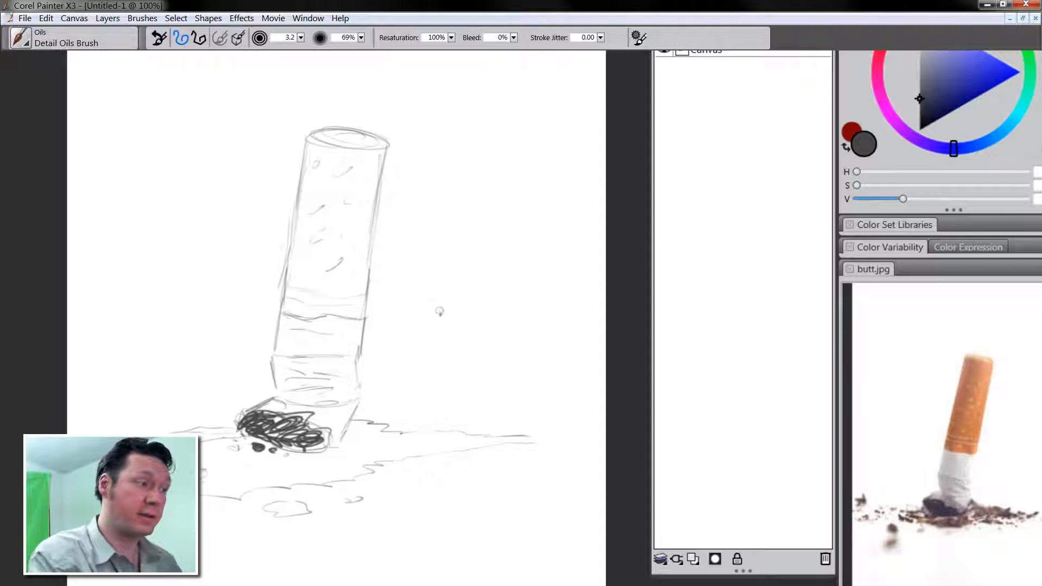
mouse_move(352, 140)
left_mouse_down()
mouse_move(321, 143)
mouse_move(342, 139)
left_mouse_up()
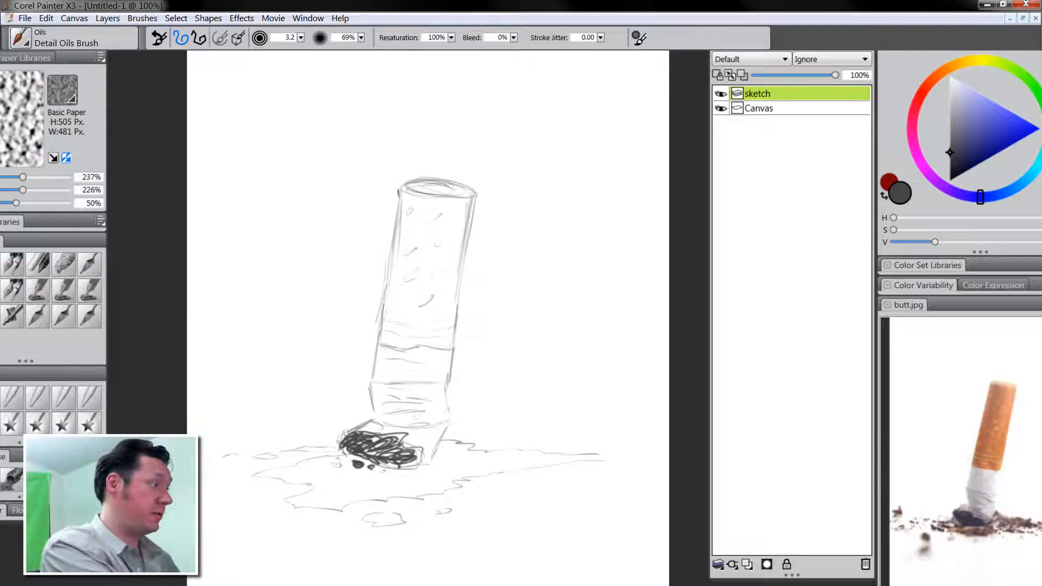
Move the sketch down and to the right on the page and lower its layer opacity to 75%
key("f")
mouse_move(435, 360)
left_mouse_down()
mouse_move(462, 356)
mouse_move(477, 307)
mouse_move(482, 430)
mouse_move(519, 479)
mouse_move(472, 504)
mouse_move(489, 517)
left_mouse_up()
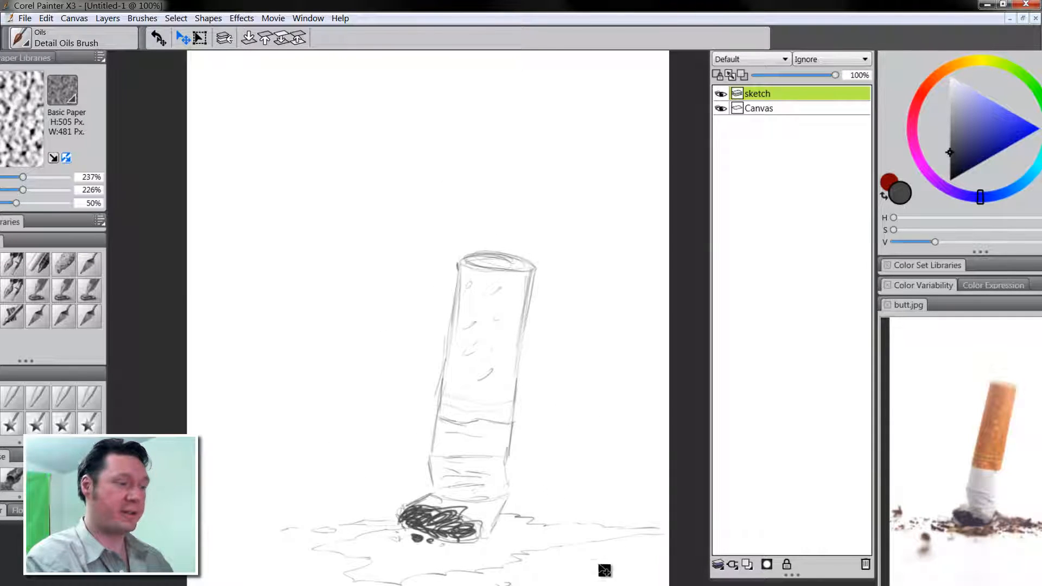
mouse_move(573, 585)
left_mouse_down()
mouse_move(563, 579)
mouse_move(570, 585)
left_mouse_up()
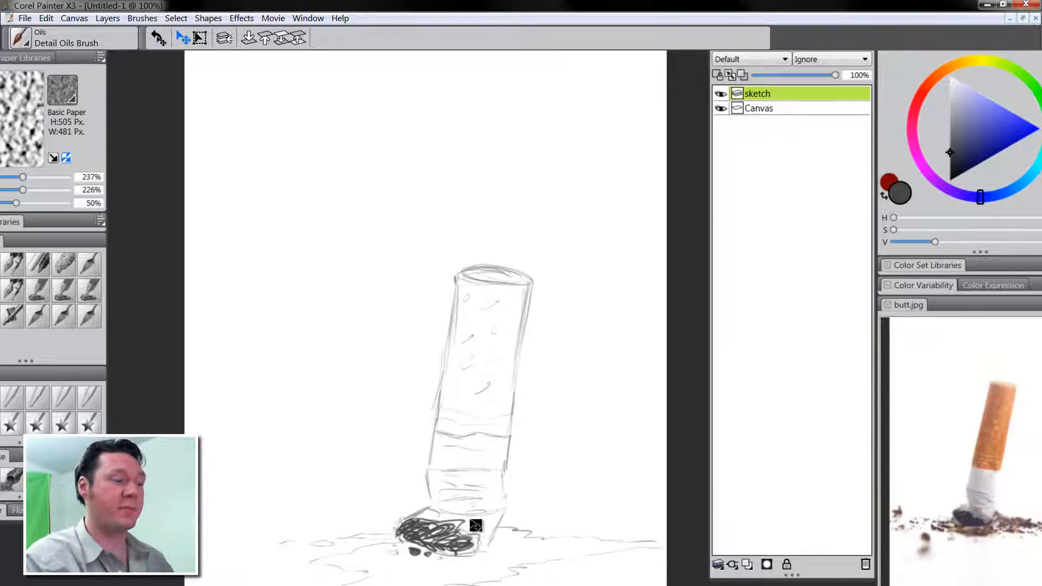
mouse_move(497, 542)
left_mouse_down()
mouse_move(498, 433)
mouse_move(532, 559)
mouse_move(535, 499)
mouse_move(524, 520)
left_mouse_up()
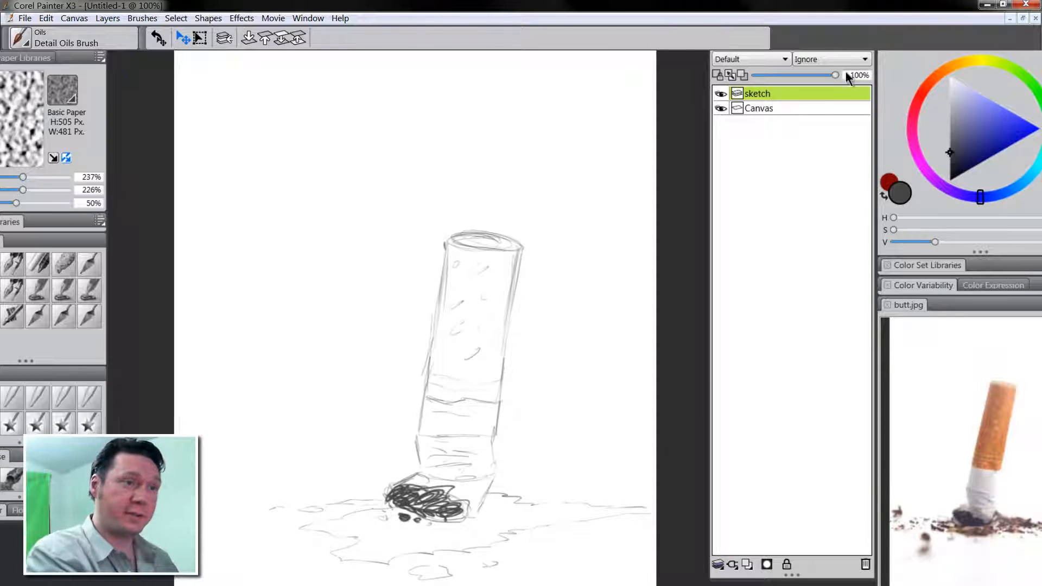
left_click_drag(834, 75, 816, 79)
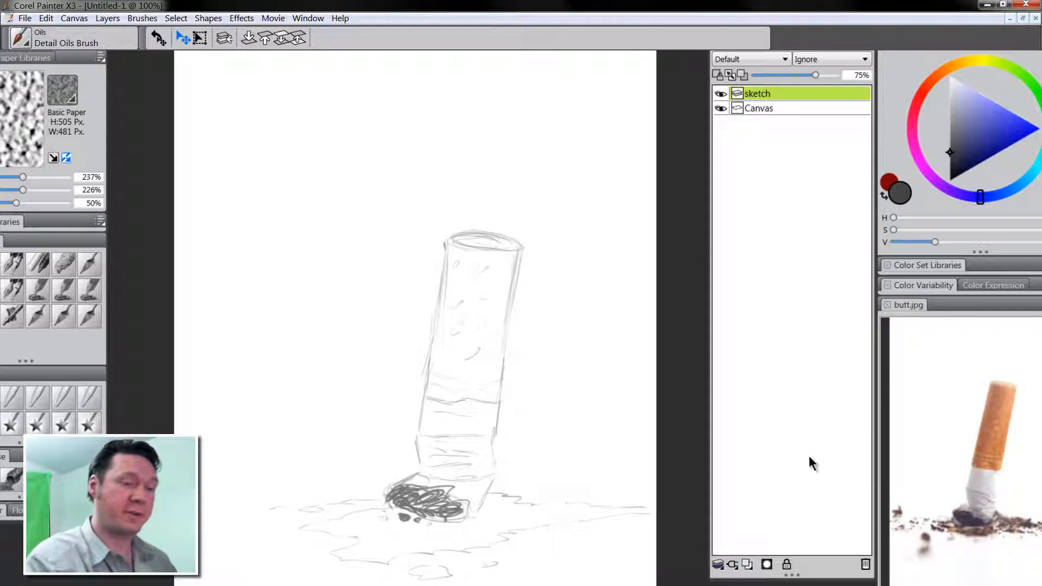
Add a new layer beneath the sketch layer and name it "cigarette"
left_click(747, 564)
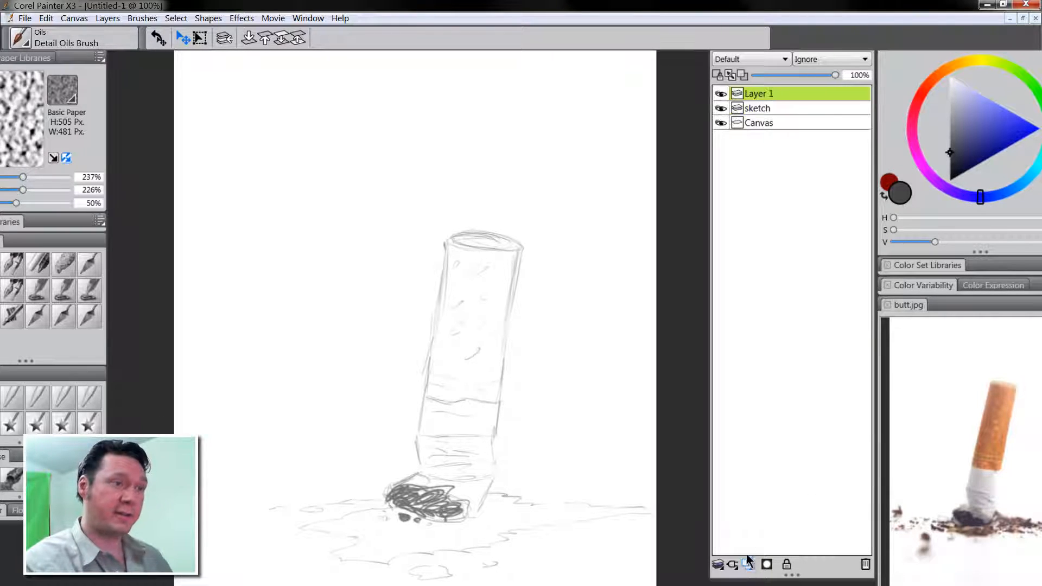
left_click_drag(769, 108, 768, 88)
double_click(762, 108)
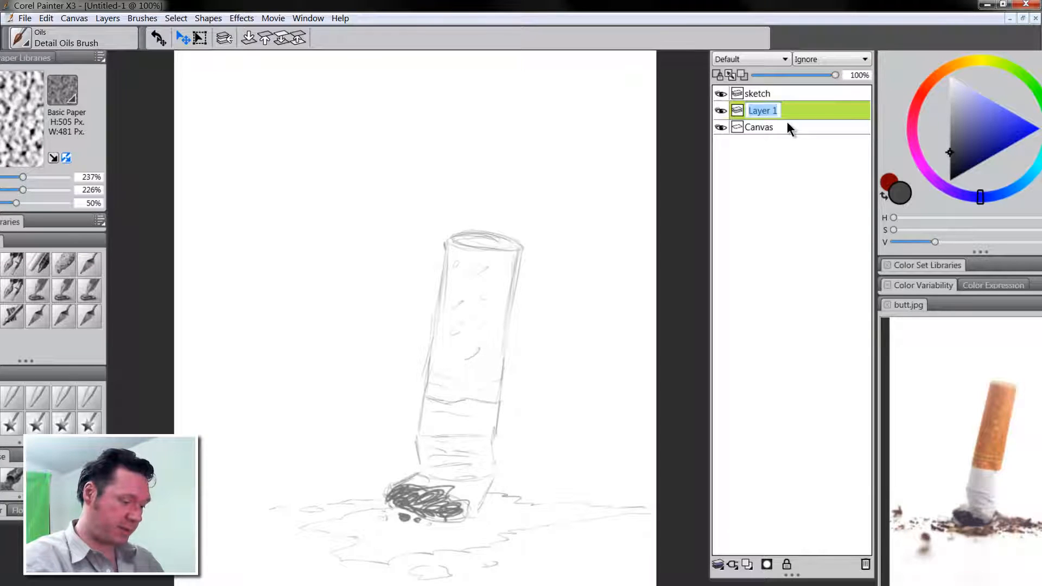
type("cigarette")
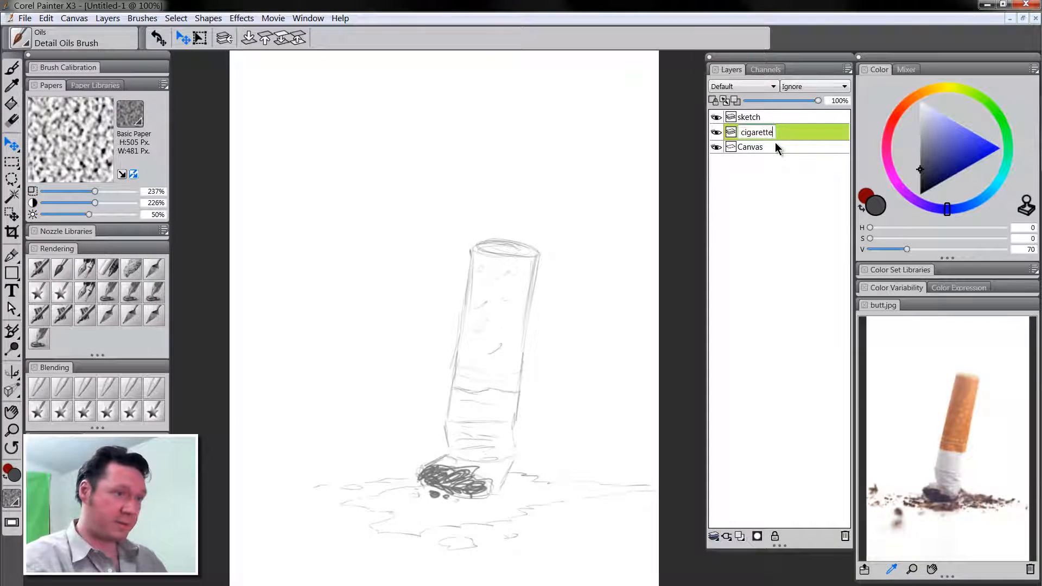
key("Return")
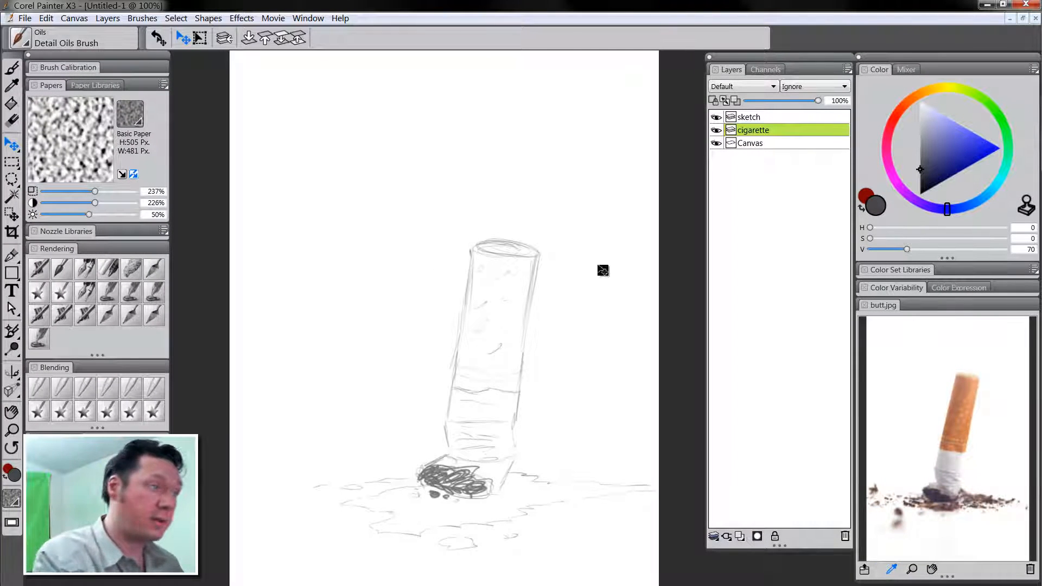
Paint the whole cigarette silhouette solid orange-red on the cigarette layer with the Scratchboard Tool, following the sketch
left_click(85, 269)
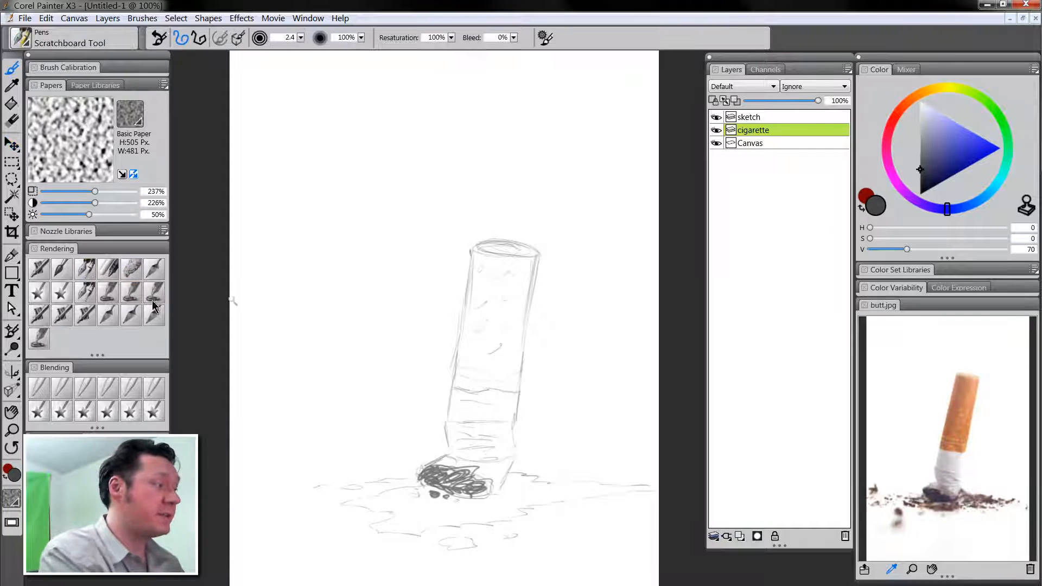
left_click(901, 107)
left_click_drag(971, 156, 1028, 160)
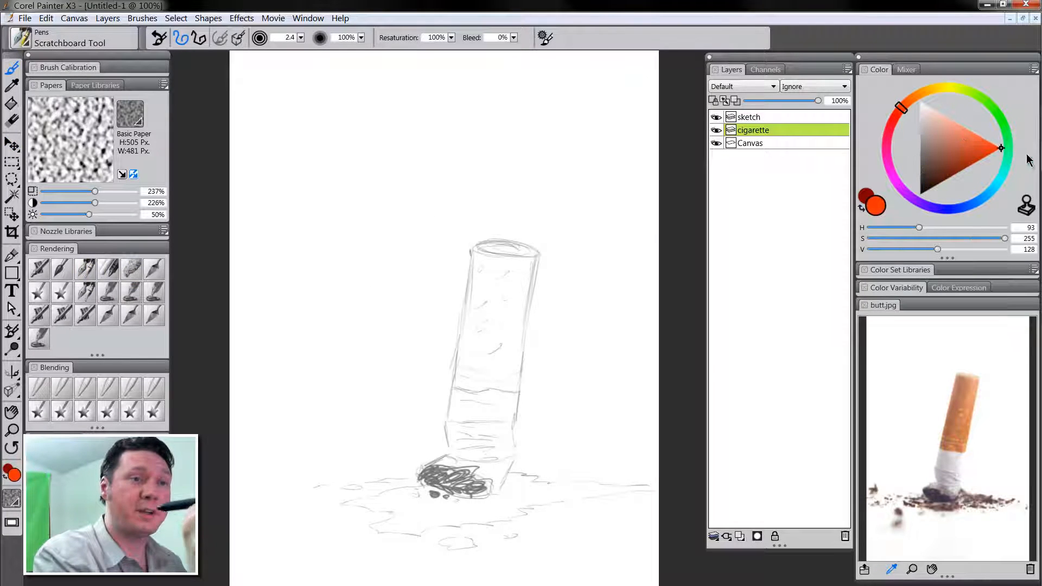
left_click_drag(509, 249, 516, 252)
left_click_drag(525, 290, 550, 222)
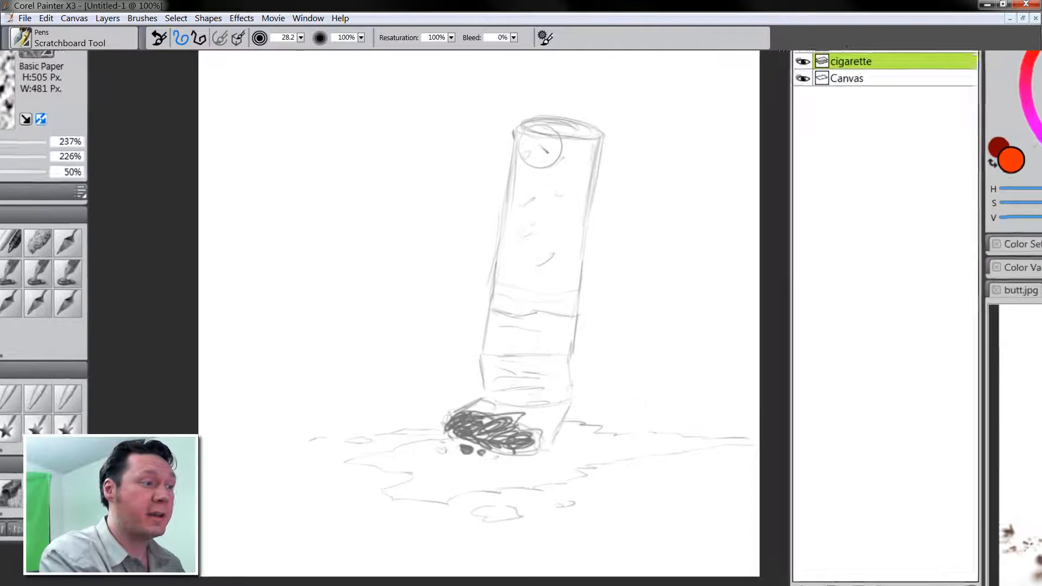
mouse_move(540, 144)
left_mouse_down()
mouse_move(540, 206)
mouse_move(547, 133)
mouse_move(507, 363)
mouse_move(514, 390)
mouse_move(493, 423)
mouse_move(513, 430)
mouse_move(550, 412)
mouse_move(580, 138)
mouse_move(560, 130)
mouse_move(575, 129)
mouse_move(539, 339)
mouse_move(594, 116)
mouse_move(579, 255)
left_mouse_up()
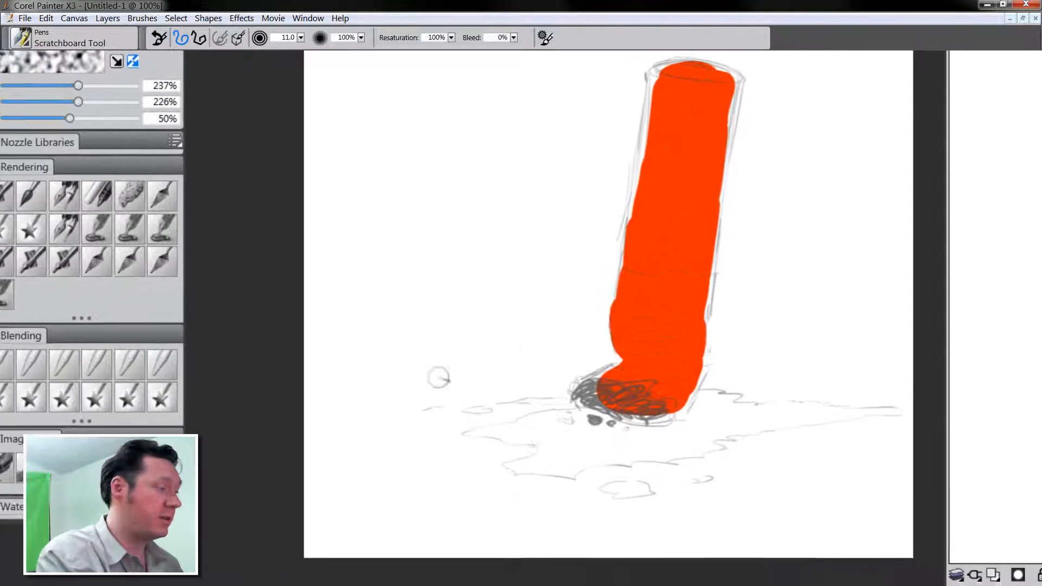
Push the side edges and top rim of the orange-red shape out to the sketch outline with the F-X Pinch brush
left_click(58, 402)
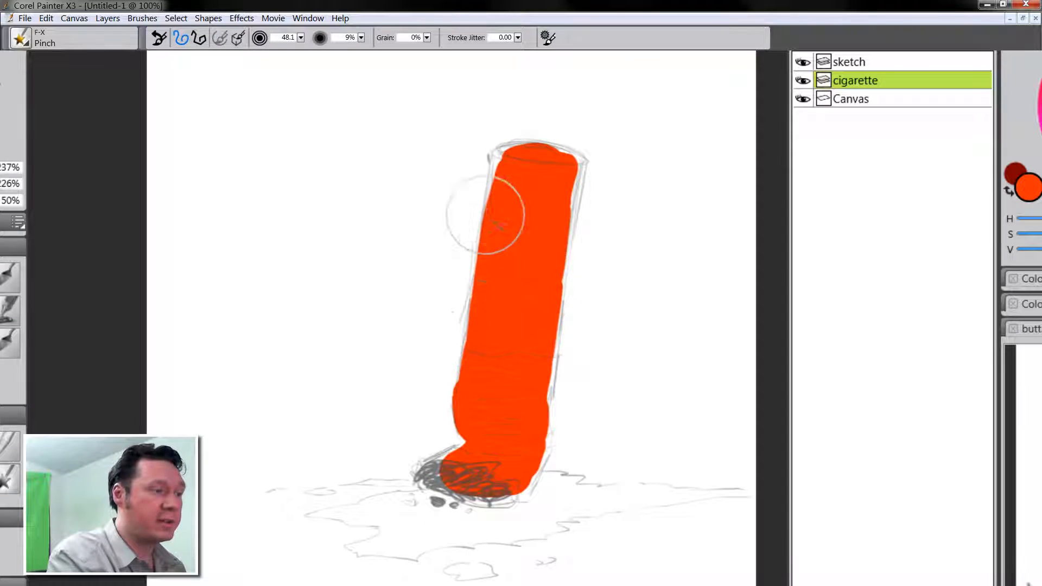
mouse_move(461, 380)
left_mouse_down()
mouse_move(469, 311)
mouse_move(449, 414)
mouse_move(457, 343)
left_mouse_up()
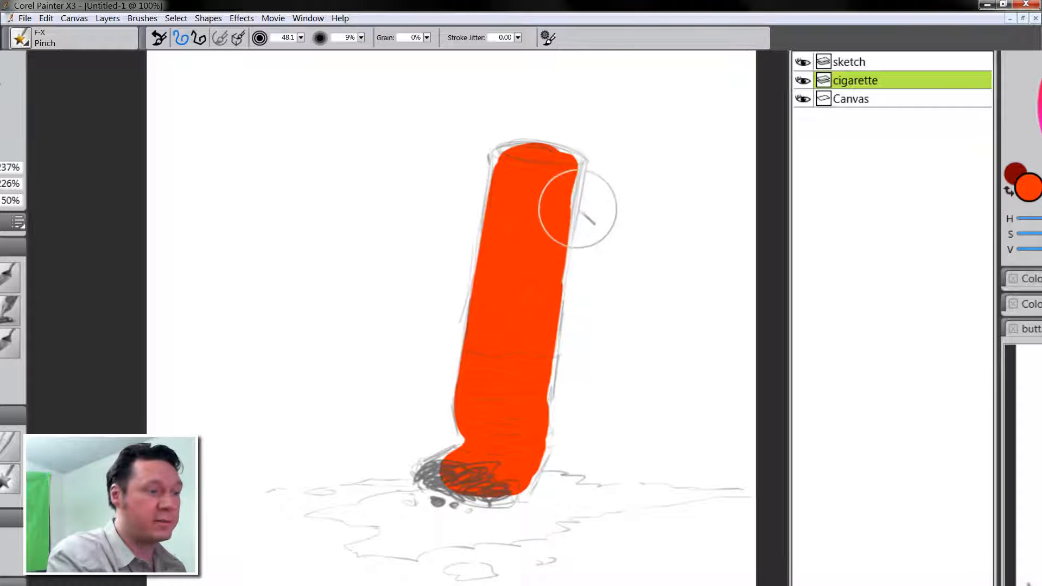
mouse_move(577, 209)
left_mouse_down()
mouse_move(562, 357)
mouse_move(570, 243)
mouse_move(566, 281)
mouse_move(595, 192)
mouse_move(560, 290)
mouse_move(574, 220)
mouse_move(556, 392)
mouse_move(575, 322)
mouse_move(558, 444)
left_mouse_up()
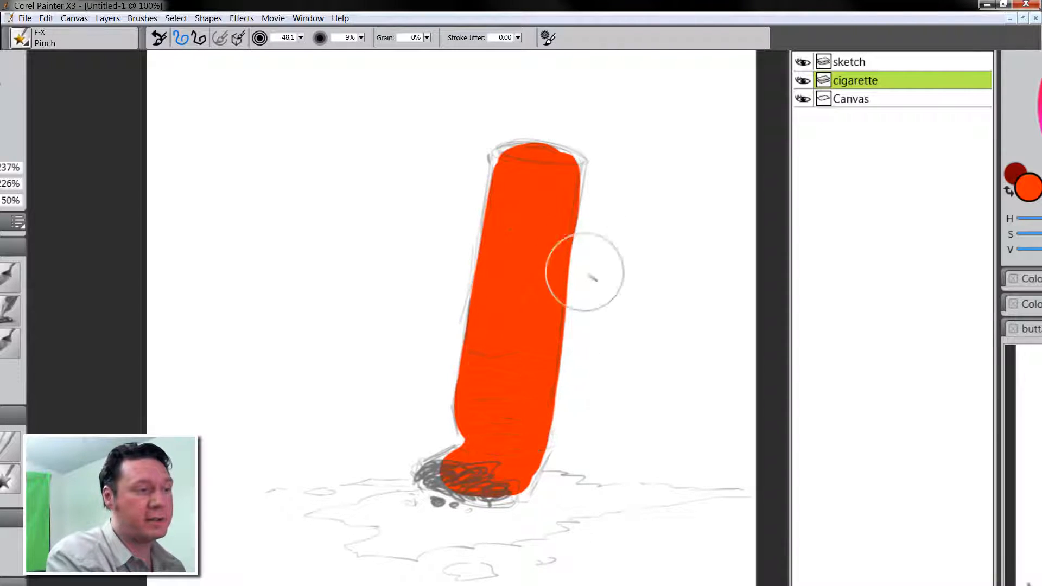
left_click_drag(585, 272, 586, 172)
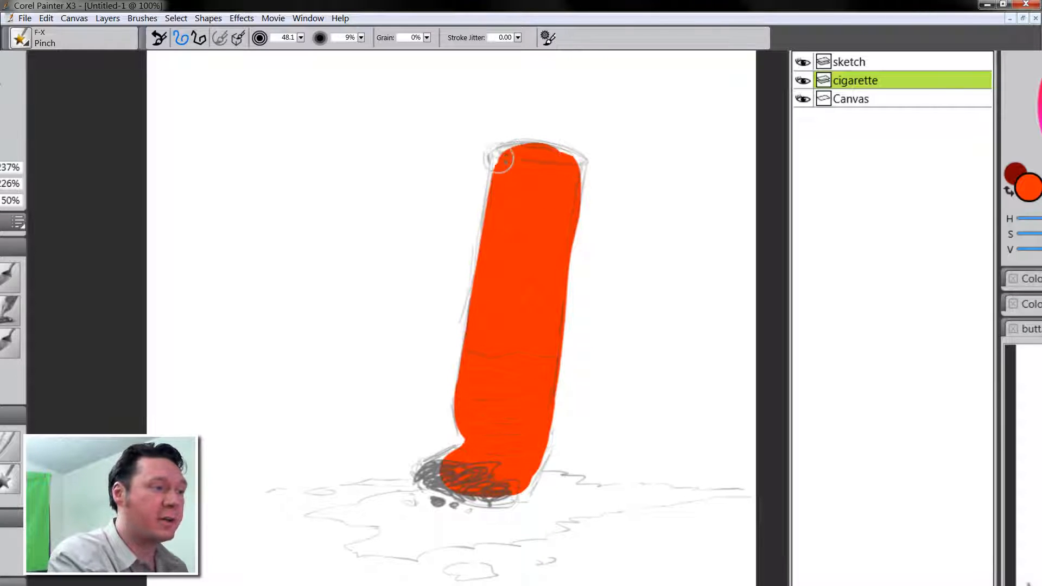
mouse_move(499, 159)
left_mouse_down()
mouse_move(489, 147)
mouse_move(490, 169)
left_mouse_up()
mouse_move(505, 152)
left_mouse_down()
mouse_move(512, 137)
mouse_move(556, 147)
left_mouse_up()
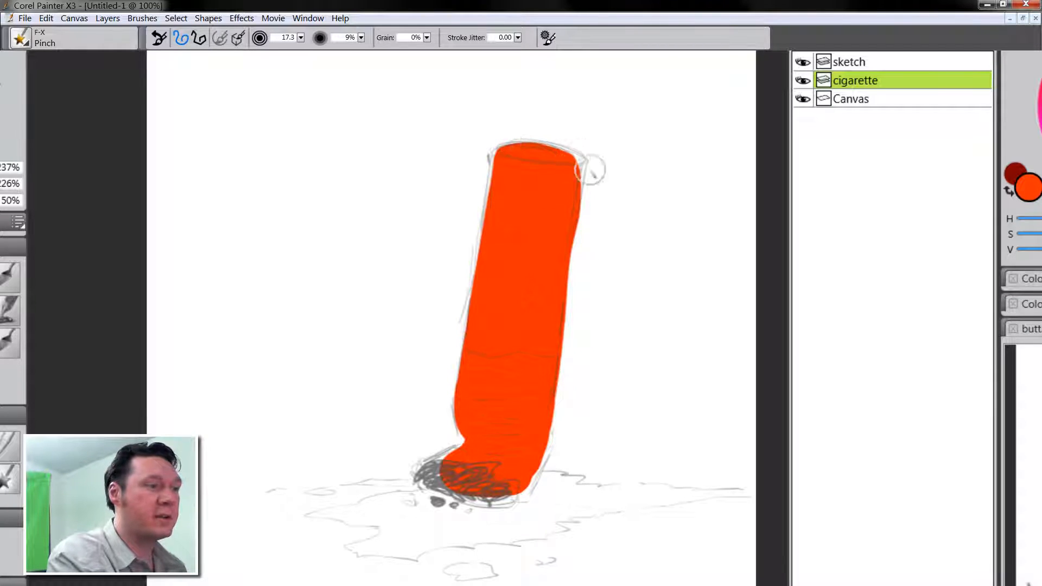
Lower the opacity of the sketch layer so its lines are fainter over the orange-red shape
left_click(884, 61)
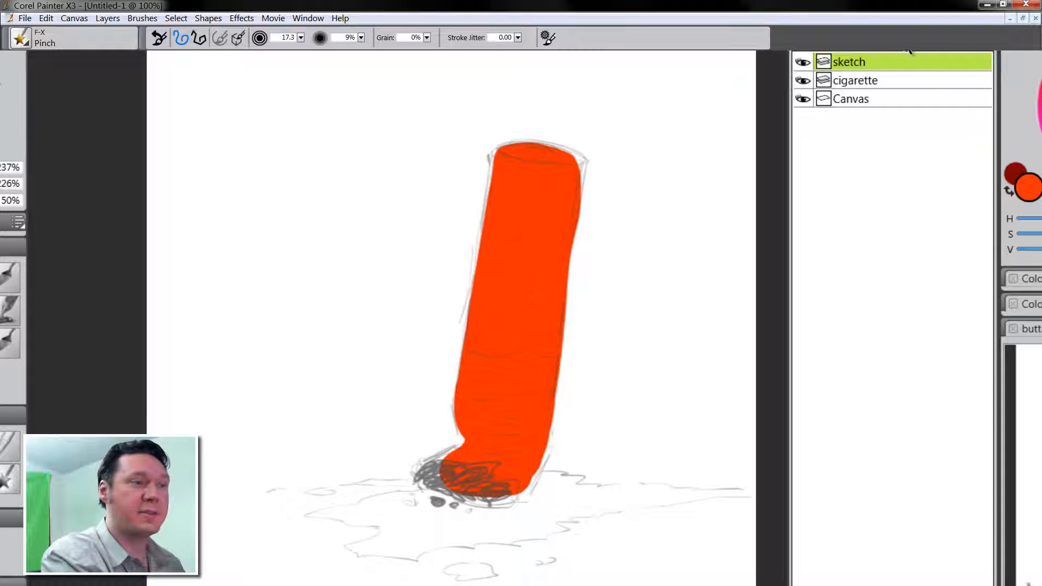
left_click(906, 44)
left_click(898, 44)
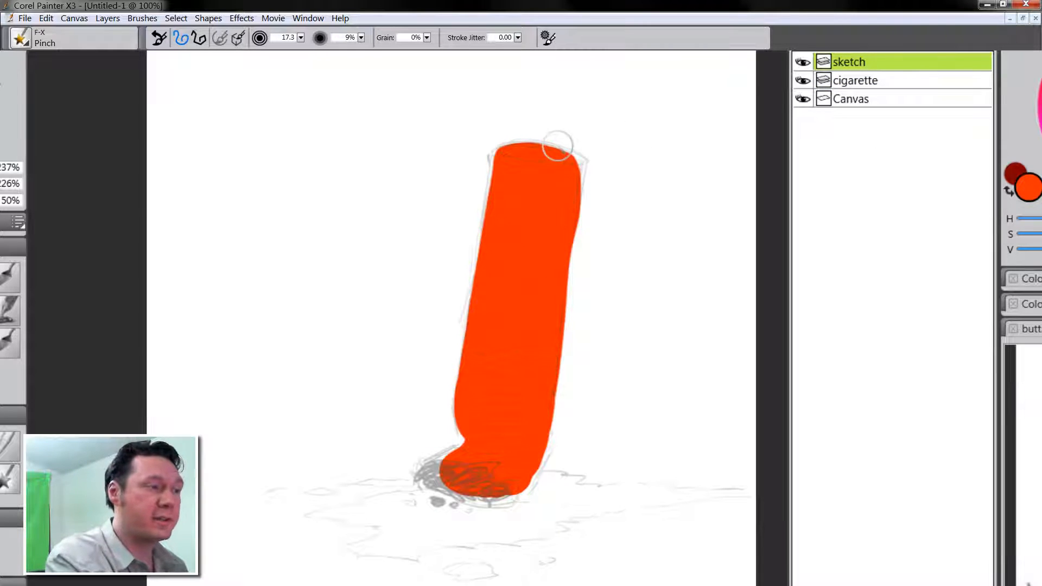
Refine the cigarette layer's upper corner and right edge and push small crease notches into its lower paper edges with a smaller Pinch brush
left_click(886, 81)
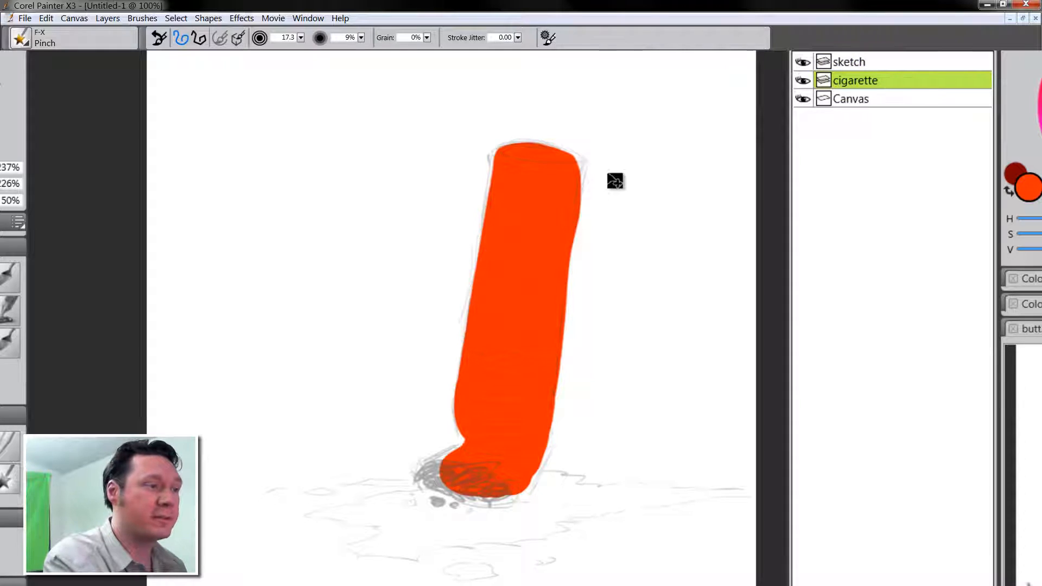
mouse_move(565, 153)
left_mouse_down()
mouse_move(597, 158)
mouse_move(588, 177)
mouse_move(584, 158)
mouse_move(581, 230)
mouse_move(584, 205)
mouse_move(574, 219)
mouse_move(576, 240)
mouse_move(586, 240)
mouse_move(562, 367)
left_mouse_up()
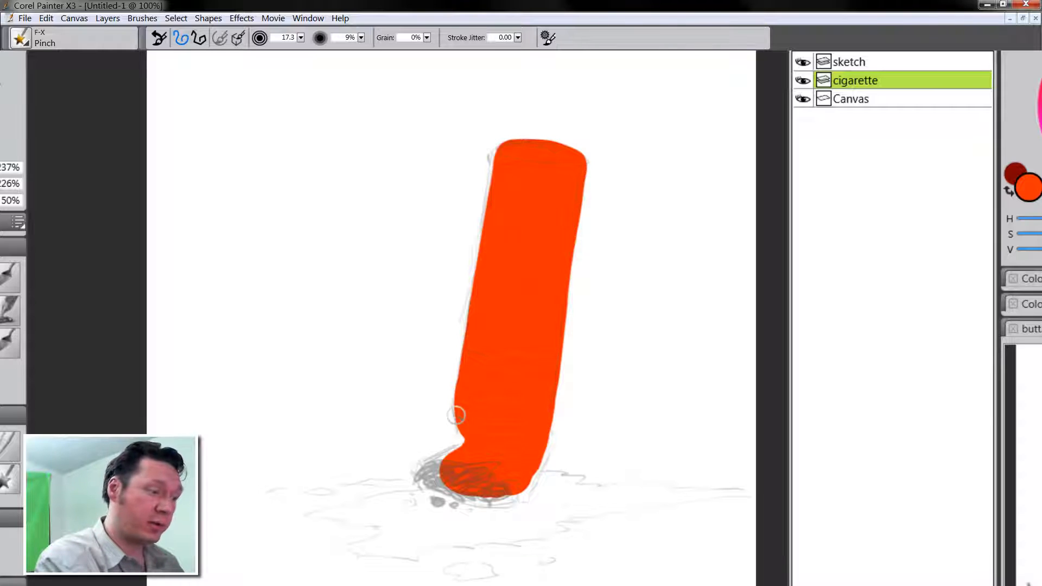
key("bracketleft")
key("bracketleft")
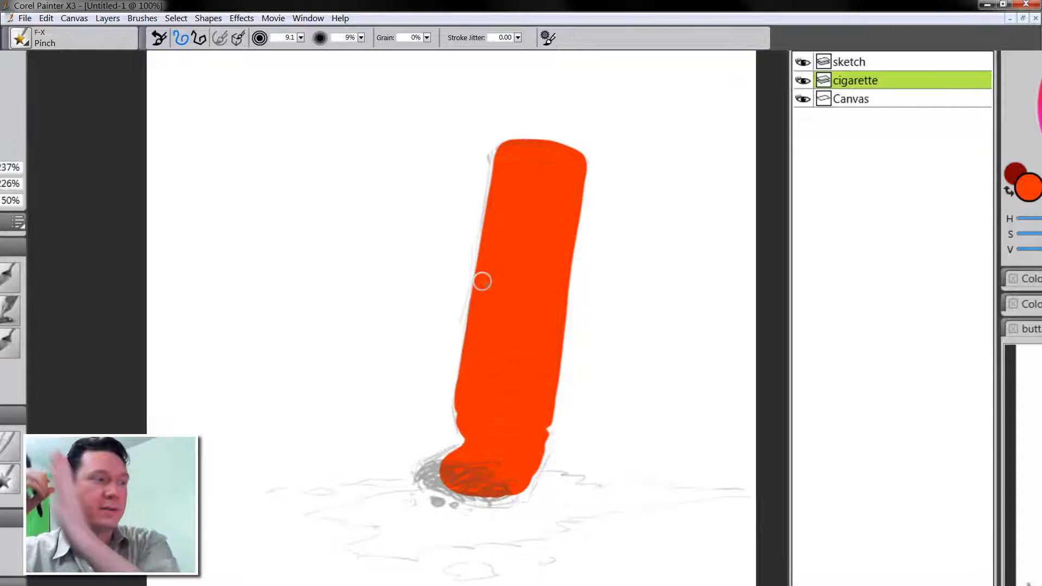
key("bracketright")
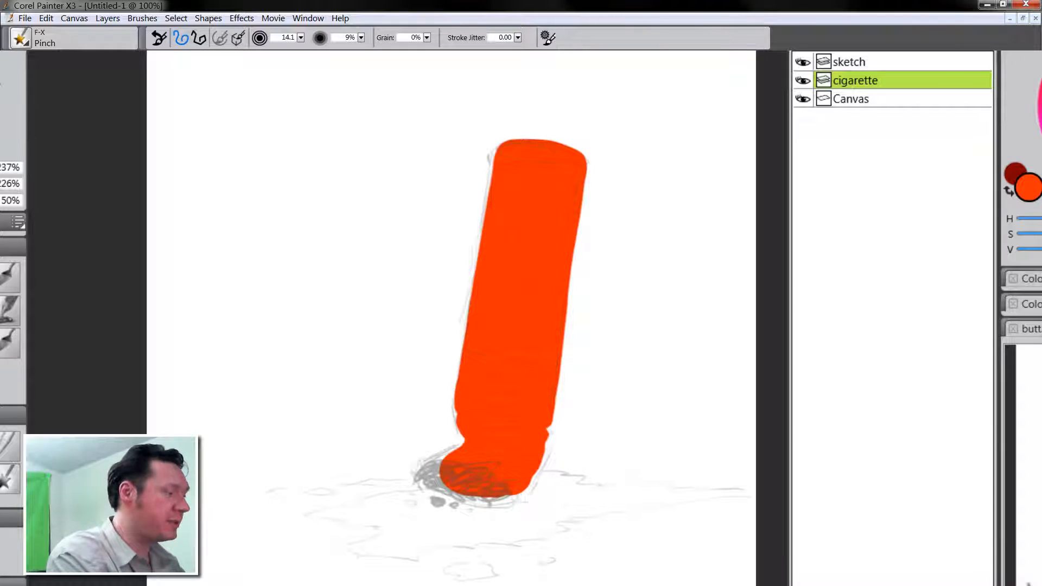
Pull the orange-red shape outward over the scribbled burnt tip with the F-X Distorto brush
left_click(8, 478)
mouse_move(468, 454)
left_mouse_down()
mouse_move(430, 480)
mouse_move(436, 474)
mouse_move(412, 479)
mouse_move(502, 498)
left_mouse_up()
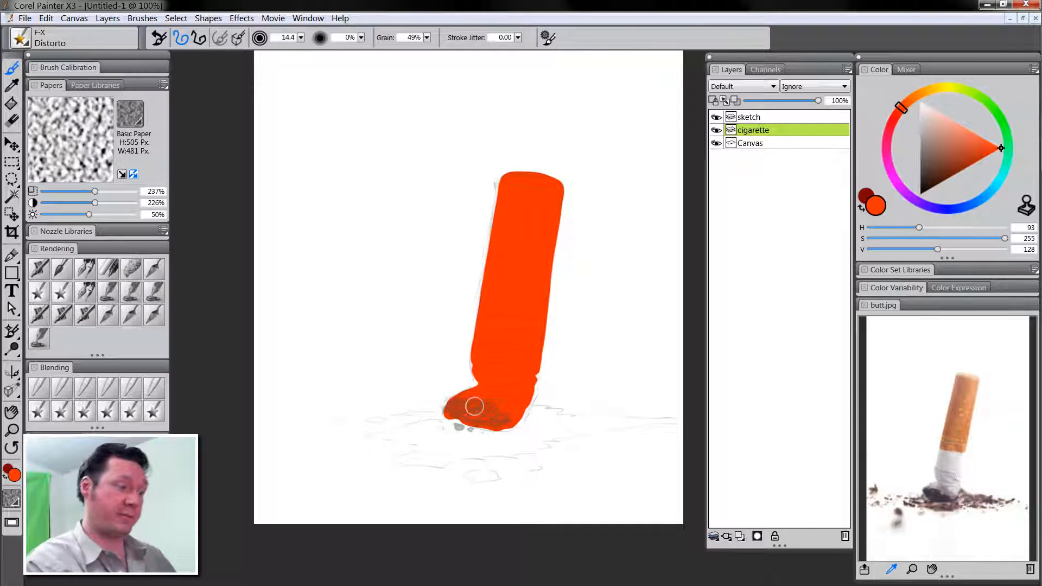
left_click_drag(474, 406, 454, 405)
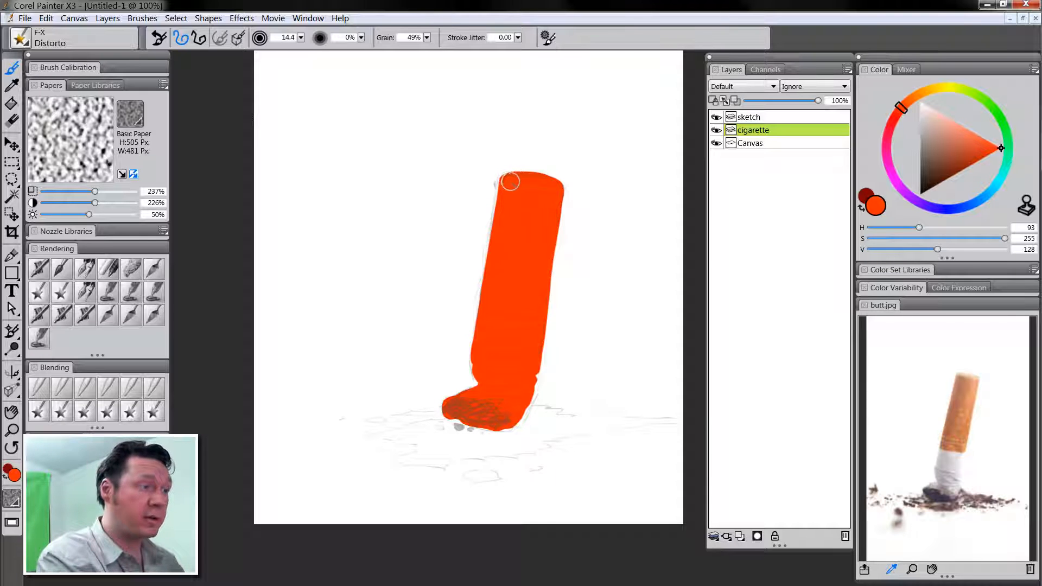
Add a new layer above the cigarette layer and select the cigarette layer's content
left_click(740, 536)
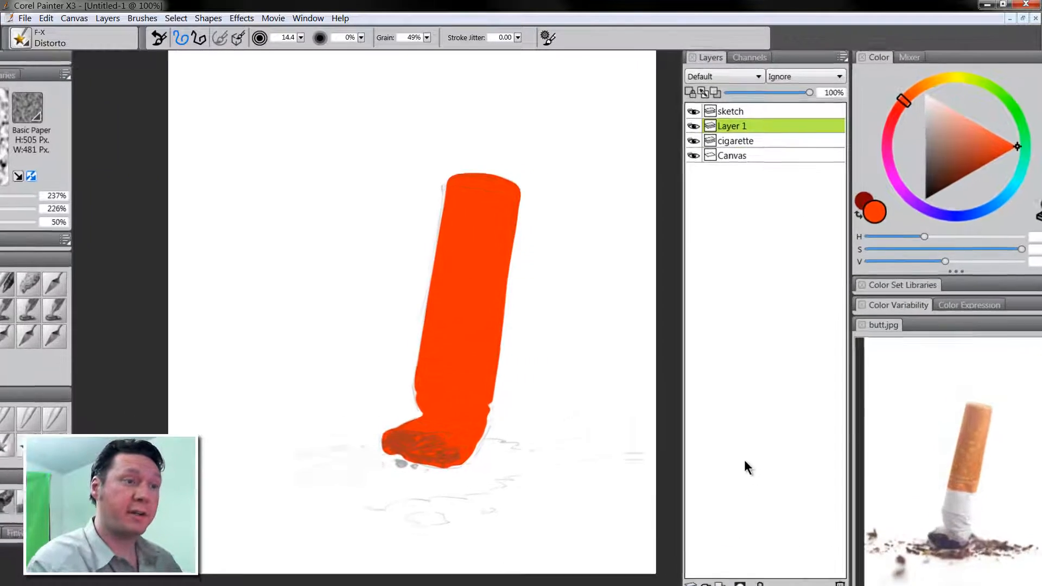
left_click(771, 143)
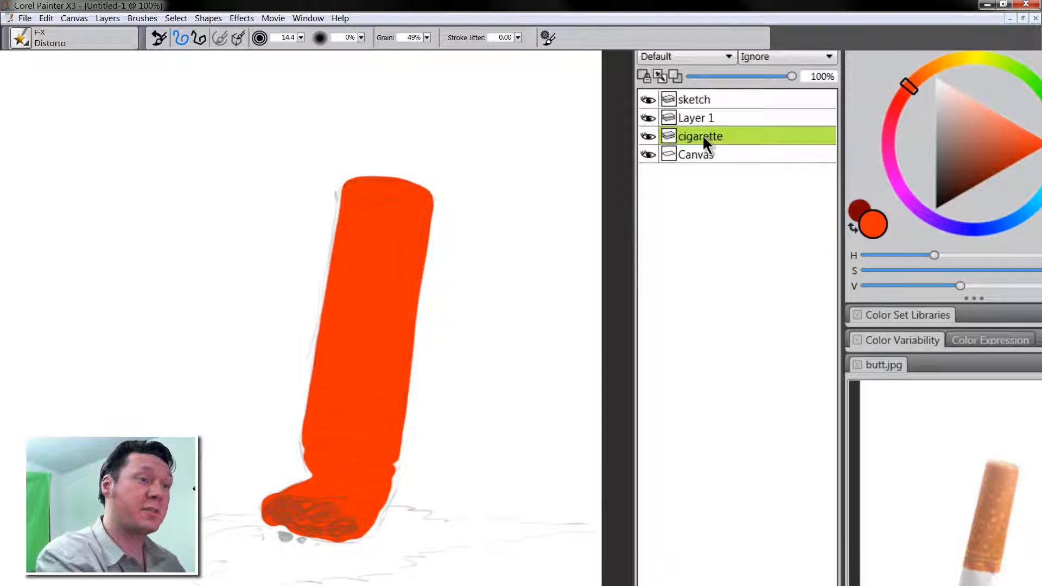
right_click(702, 135)
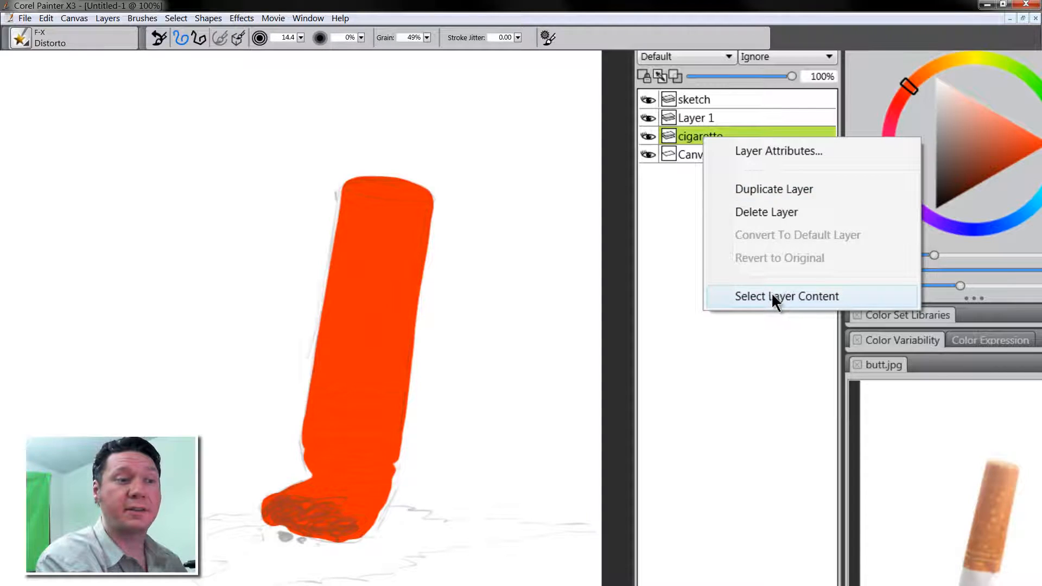
left_click(771, 298)
Rename the new layer above the cigarette layer as "filter"
double_click(704, 117)
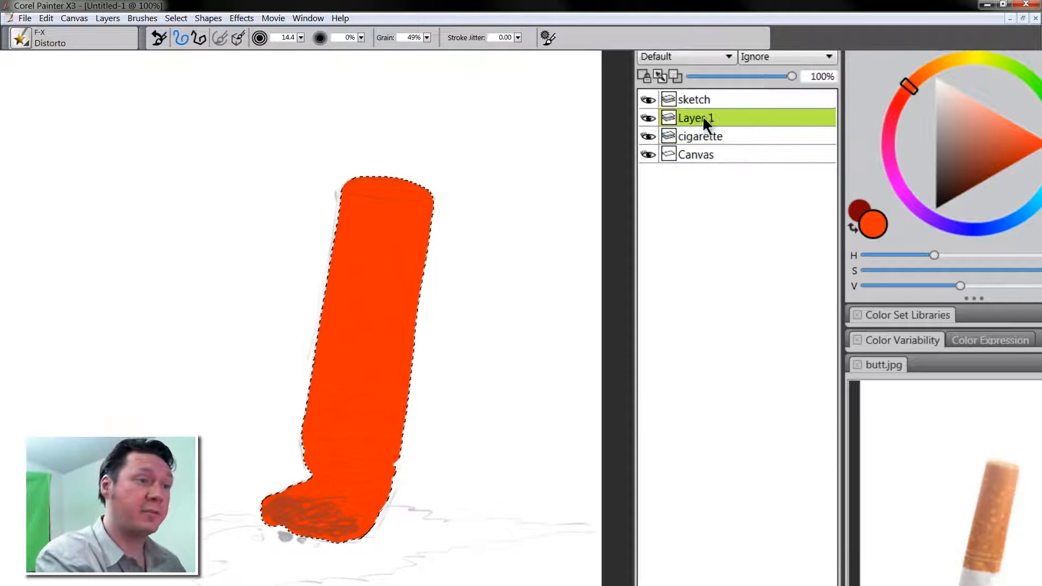
left_click(712, 116)
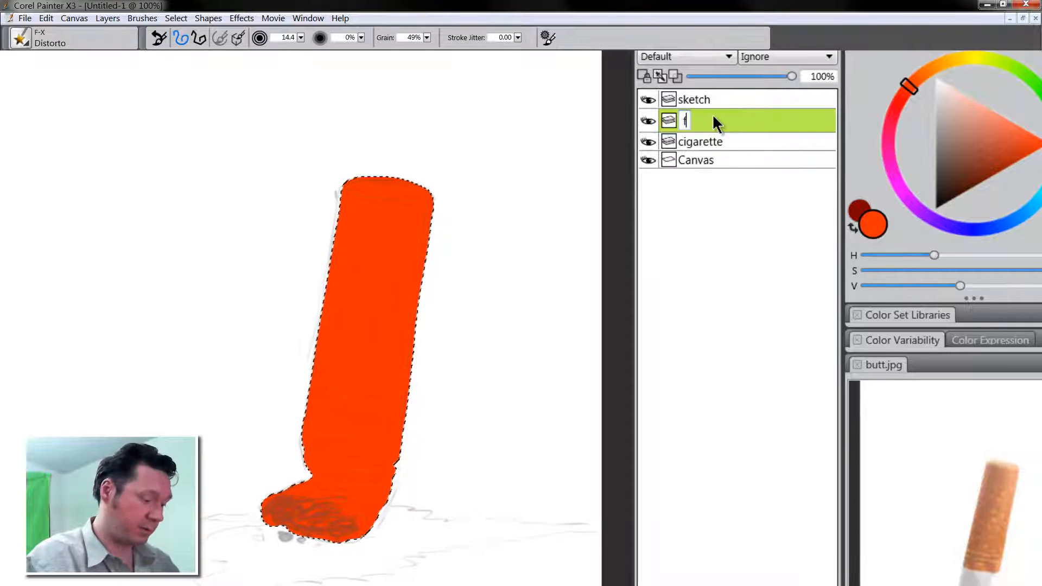
type("filter")
key("Return")
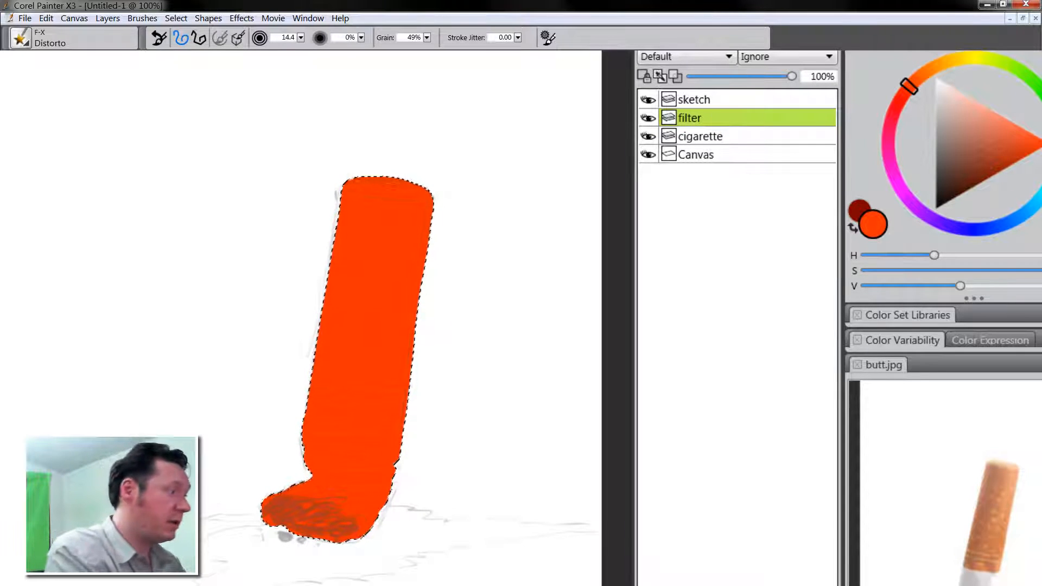
Fill the filter area inside the selection with bright blue using the Scratchboard Tool and shape its wavy lower edge with Distorto
left_click(1022, 217)
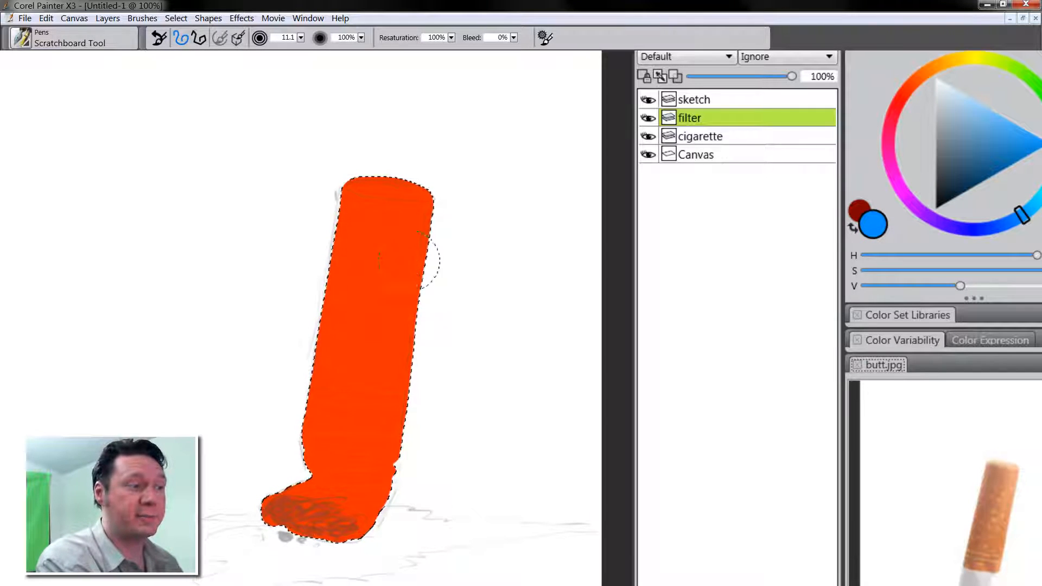
mouse_move(397, 362)
left_mouse_down()
mouse_move(353, 342)
mouse_move(428, 315)
mouse_move(315, 278)
left_mouse_up()
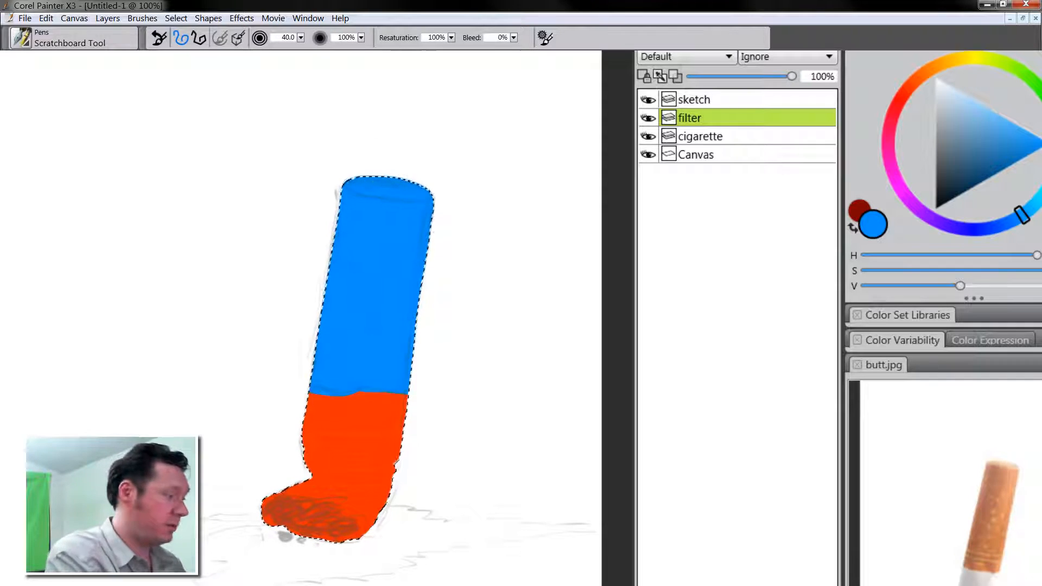
left_click(109, 455)
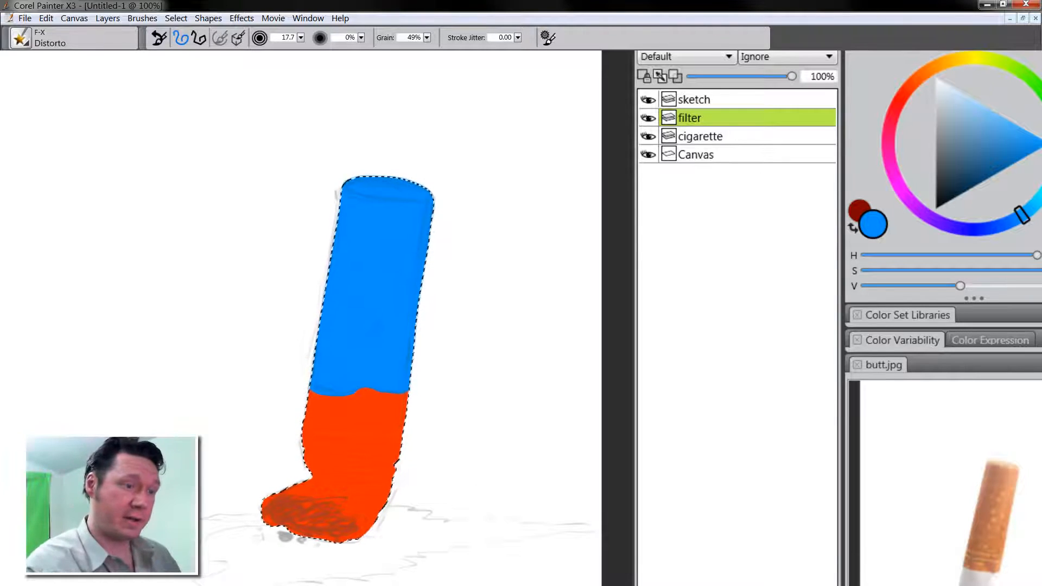
Add a new layer above the filter layer and name it "end"
key("ctrl+shift+n")
double_click(697, 118)
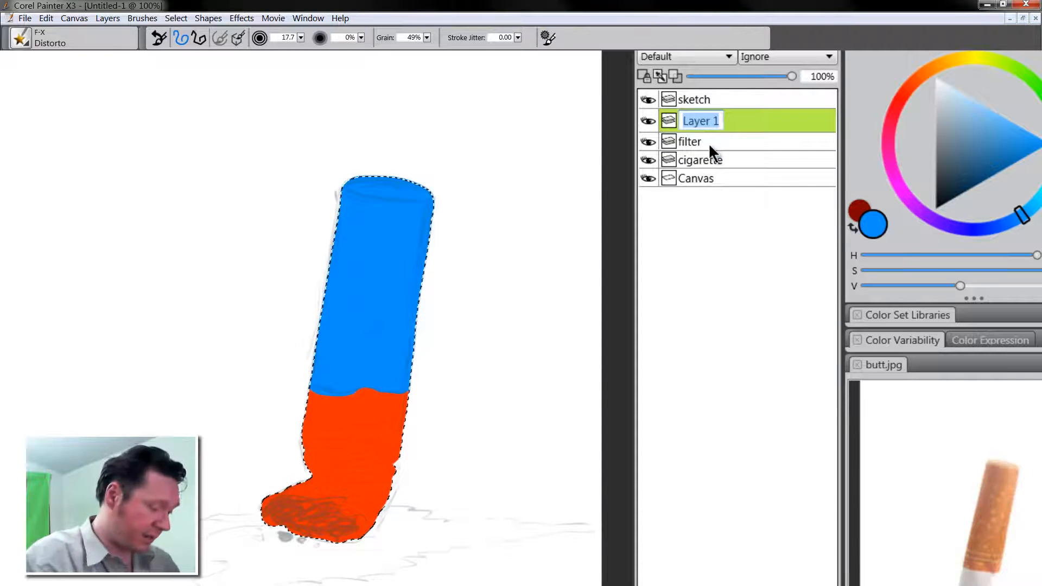
type("end")
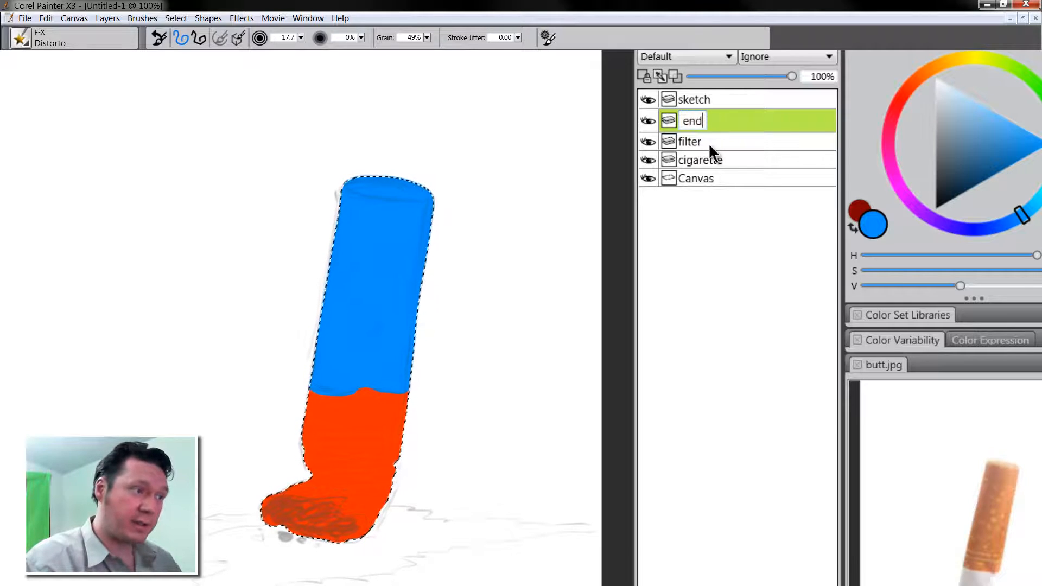
key("Return")
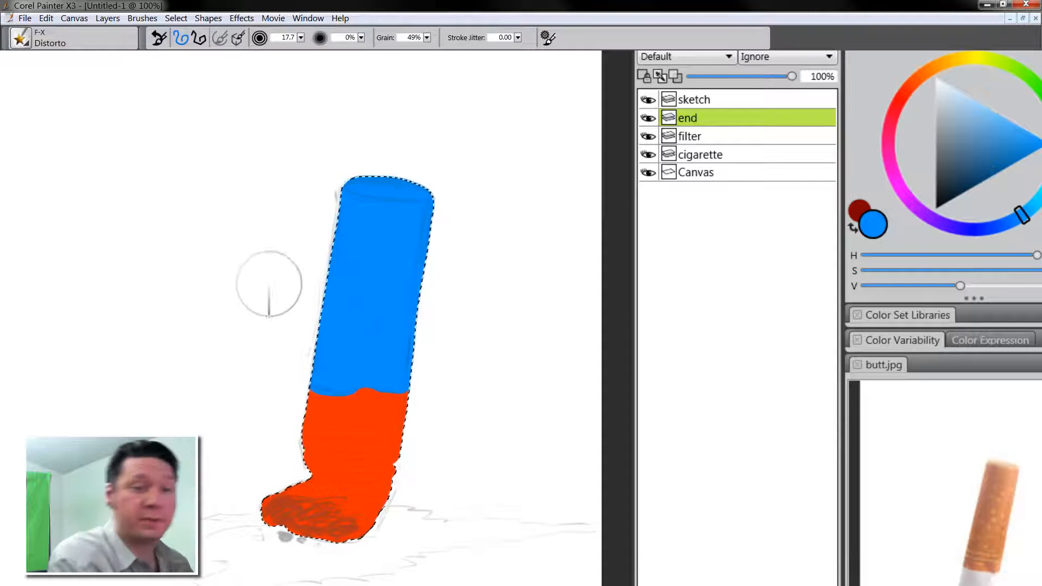
Paint the elliptical top face of the filter yellow-orange on the end layer with a small Scratchboard Tool and smooth it with Distorto
key("b")
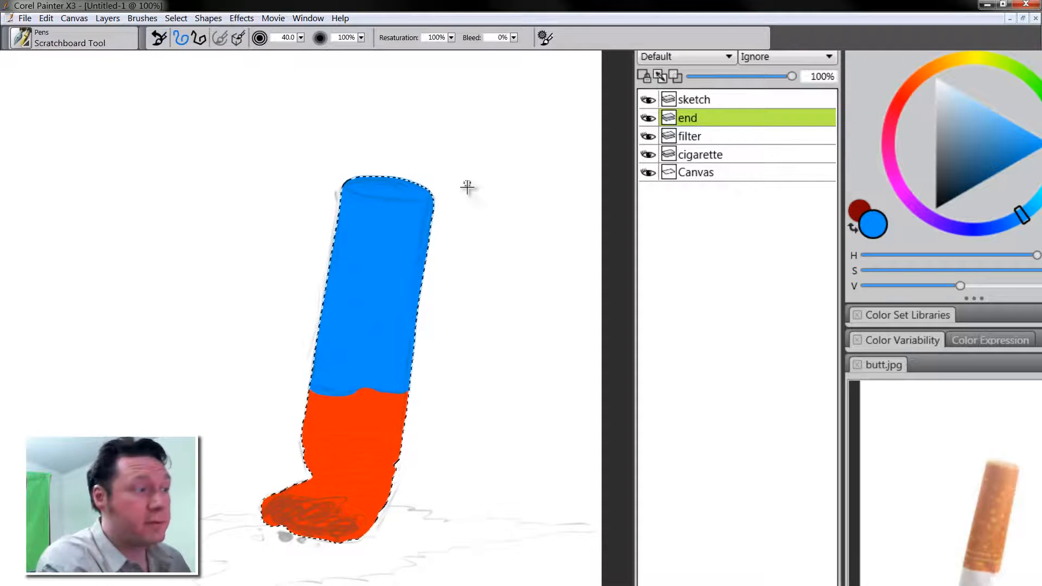
left_click_drag(467, 188, 470, 198)
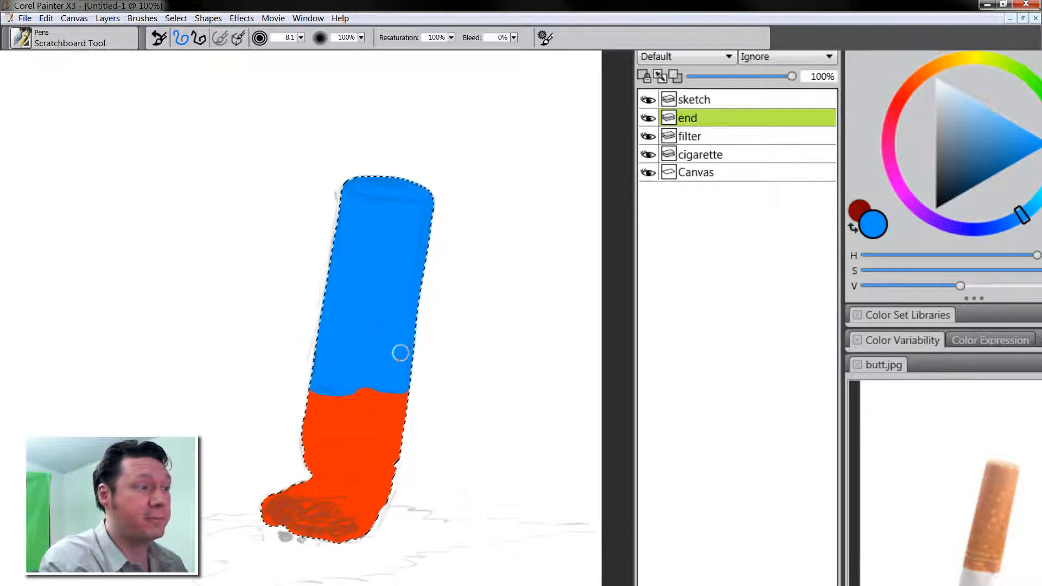
left_click(950, 59)
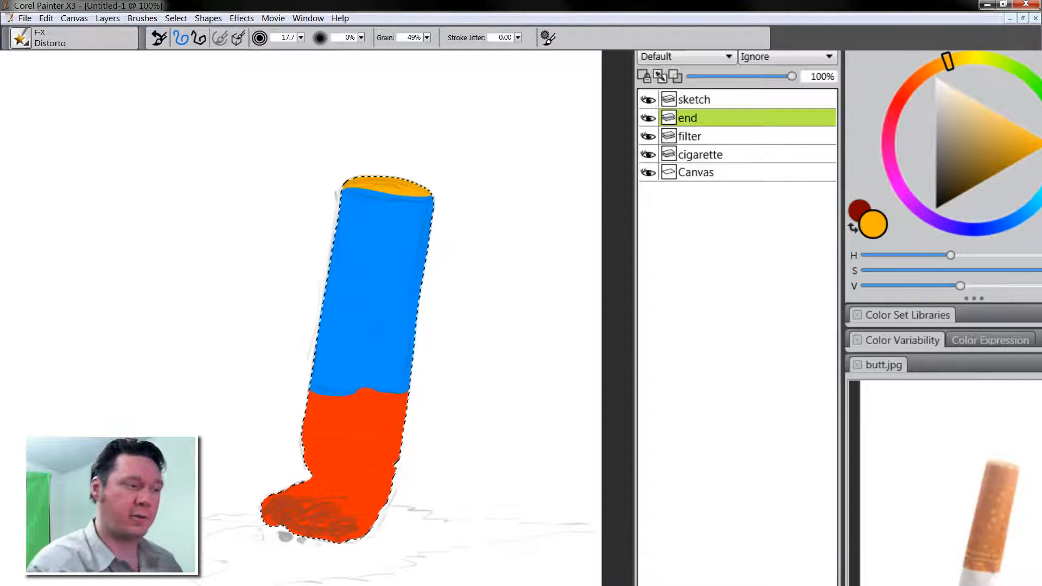
Add a new layer above the end layer named "ash" and set the paint colour to dark grey
left_click(711, 585)
left_click_drag(954, 158, 934, 182)
double_click(701, 118)
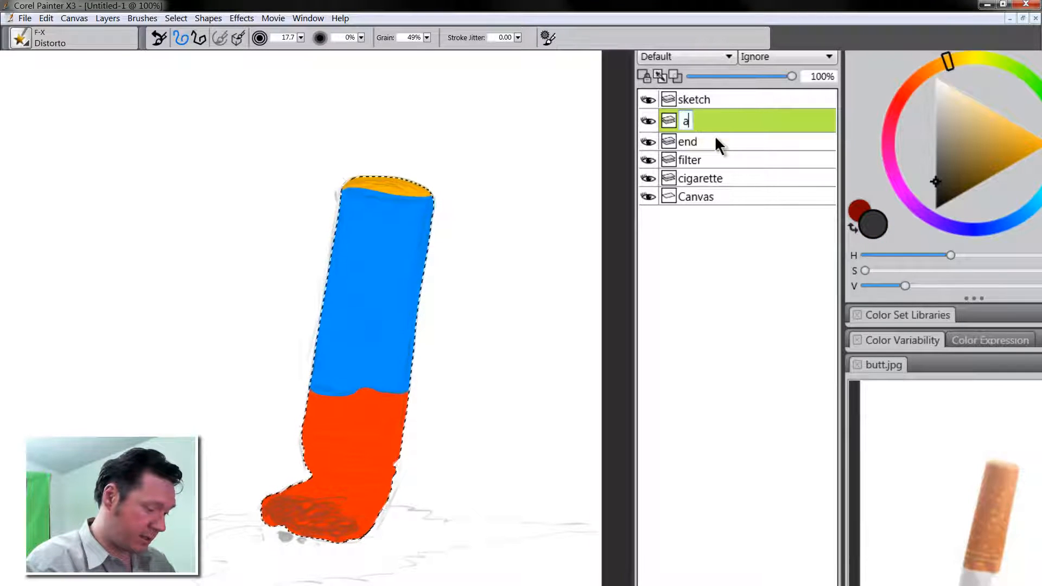
key("Return")
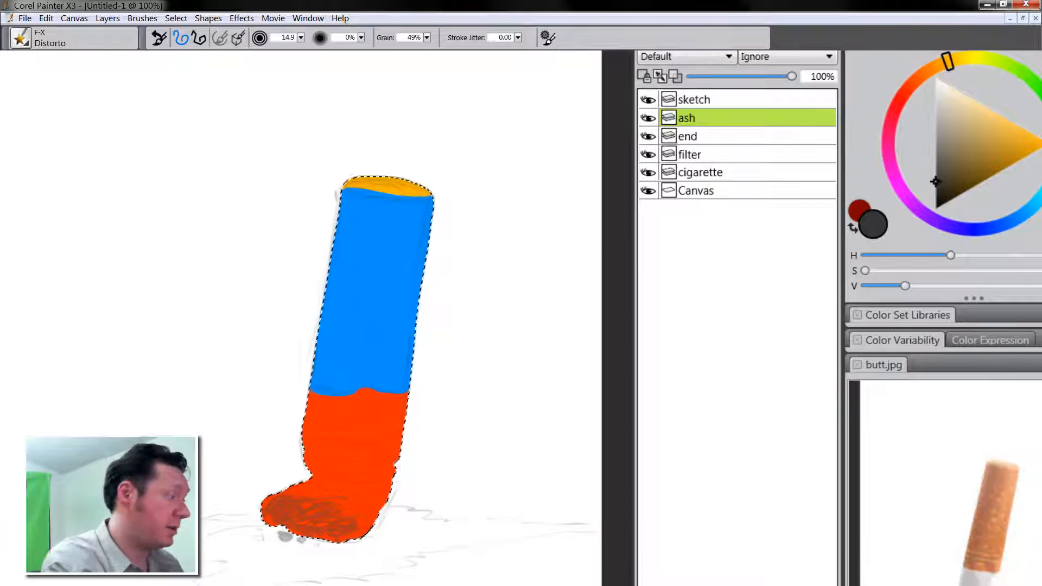
Paint the crushed, burnt tip of the cigarette dark grey on the ash layer with the Scratchboard Tool, and clear the selection
left_click_drag(277, 517, 277, 513)
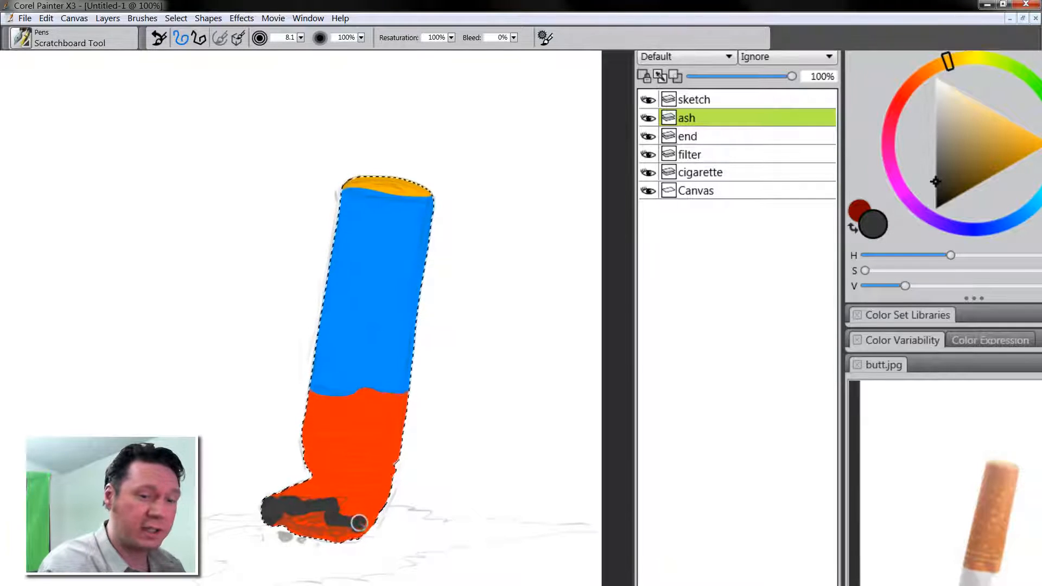
left_click_drag(305, 533, 297, 518)
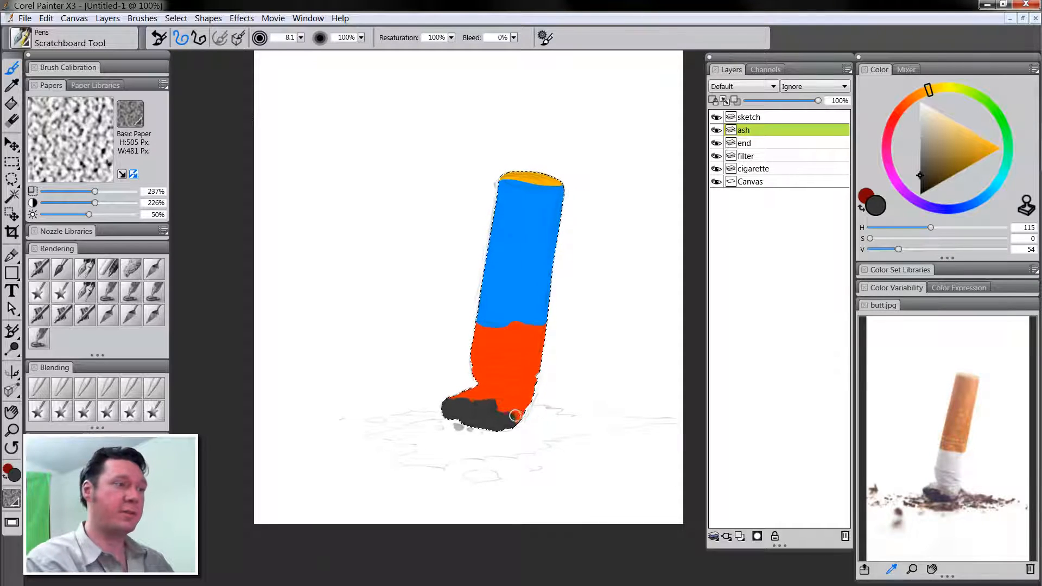
key("ctrl+d")
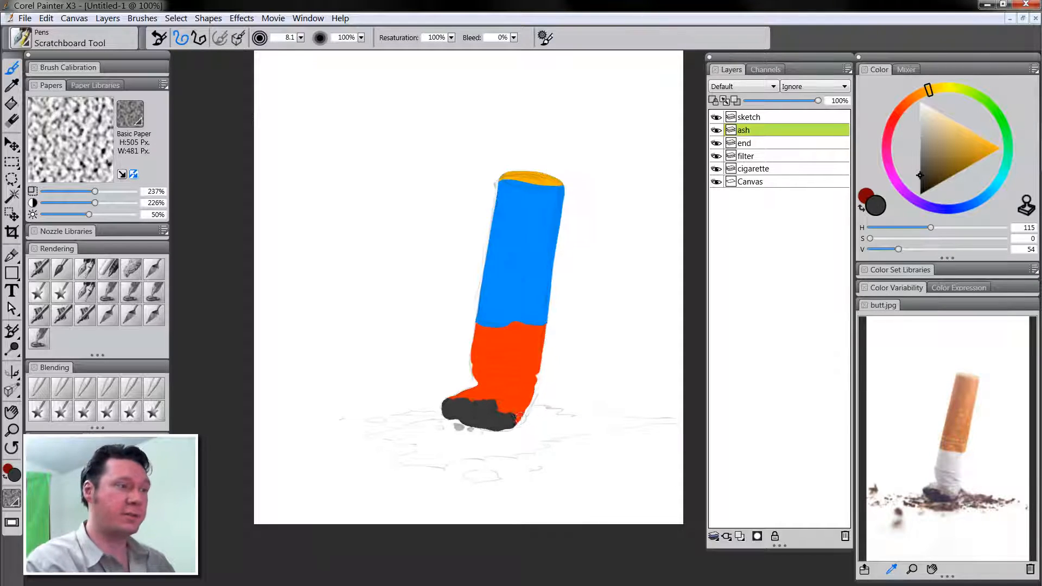
Add a new layer between the cigarette layer and the Canvas and name it "debris"
left_click(739, 536)
left_click_drag(757, 127, 753, 183)
double_click(753, 183)
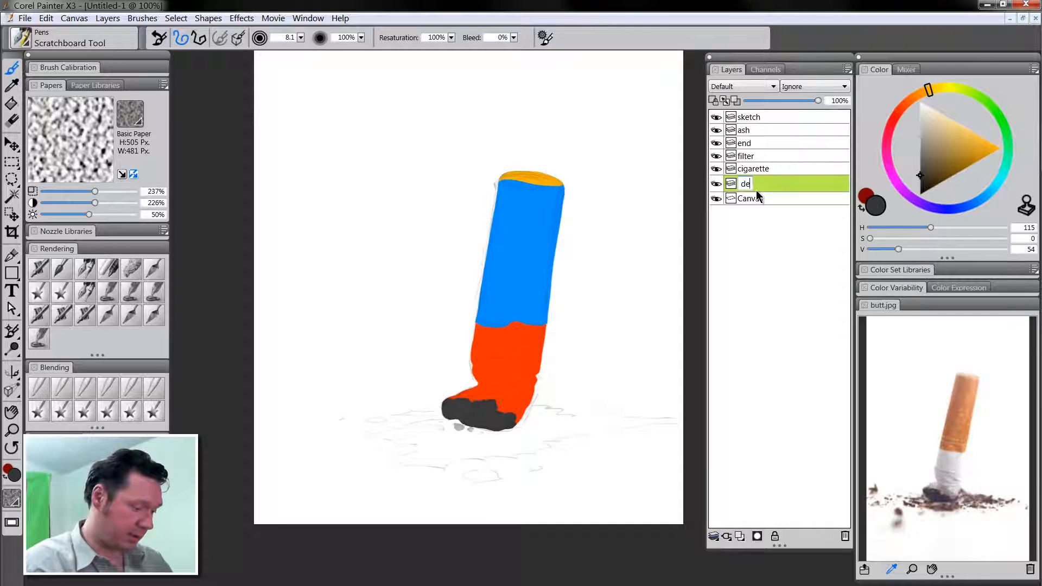
type("debris")
key("Return")
Set the paint colour to a dark reddish brown with H 100, S 211 and V 41
left_click(914, 96)
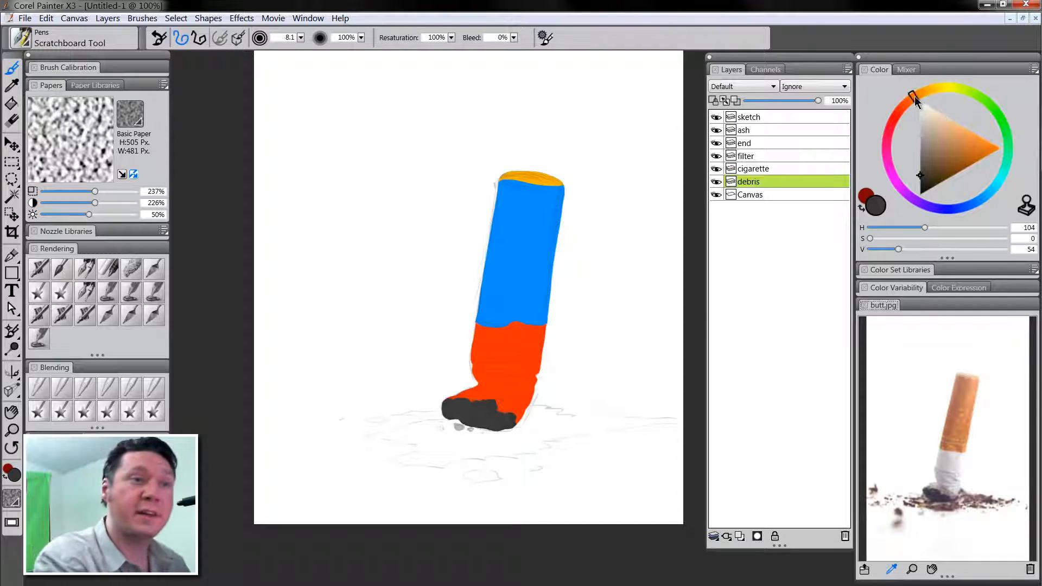
left_click(959, 173)
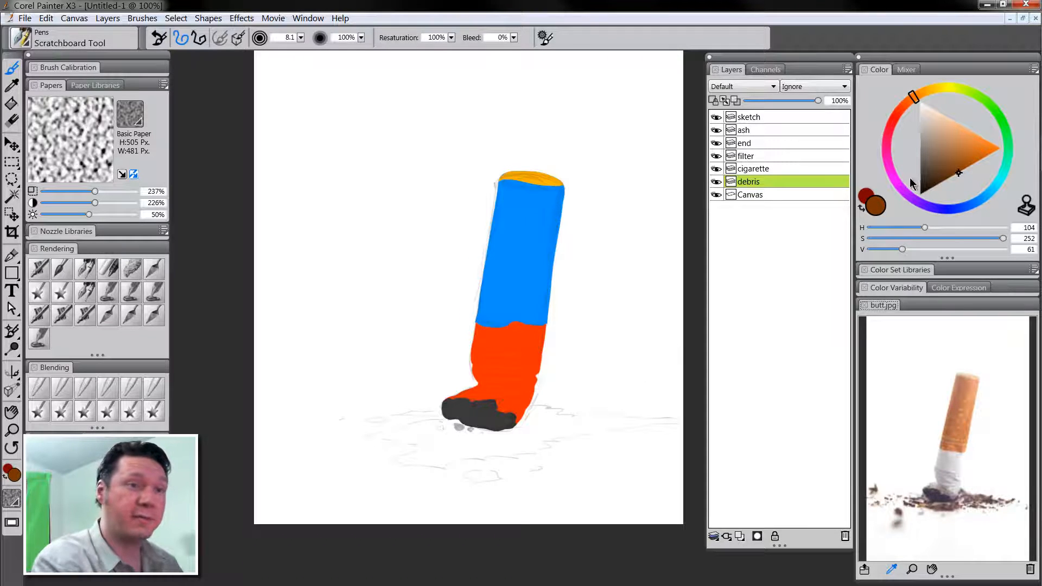
left_click(943, 173)
left_click(943, 174)
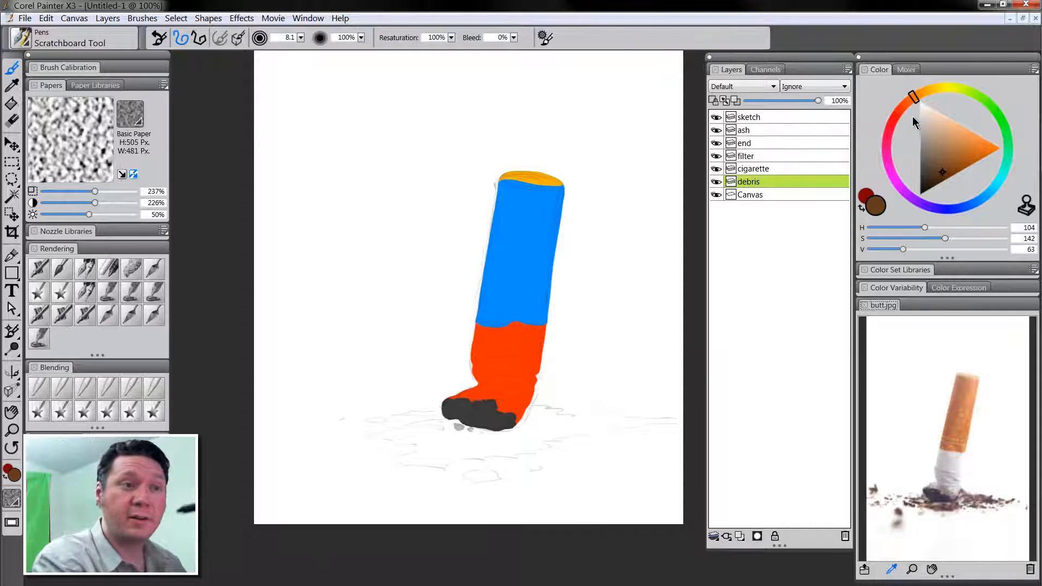
left_click(913, 112)
left_click(943, 181)
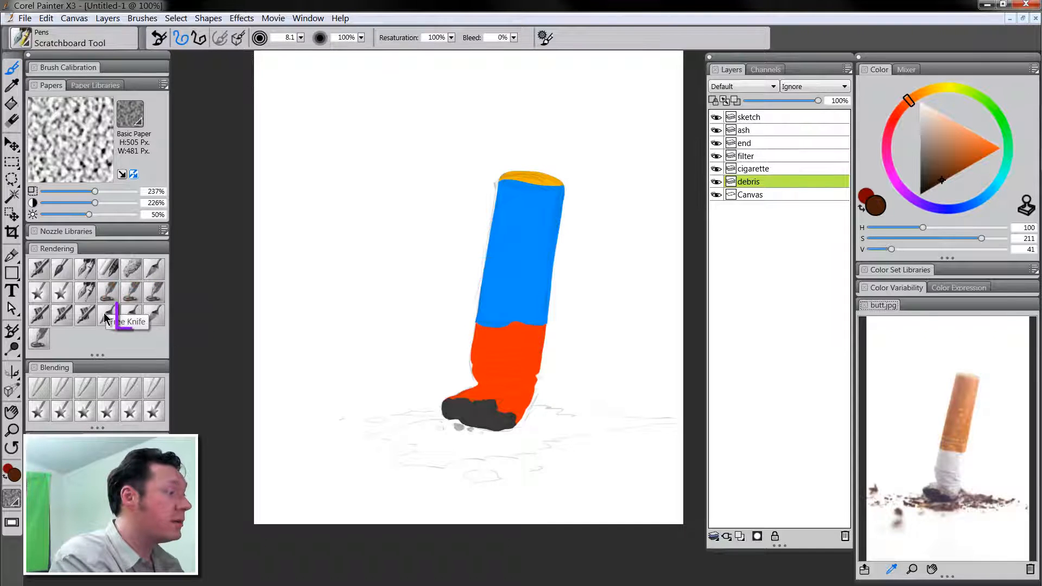
Dab the first brown tobacco flakes on the ground beside and below the ash using the Leaf Knife
left_click(129, 315)
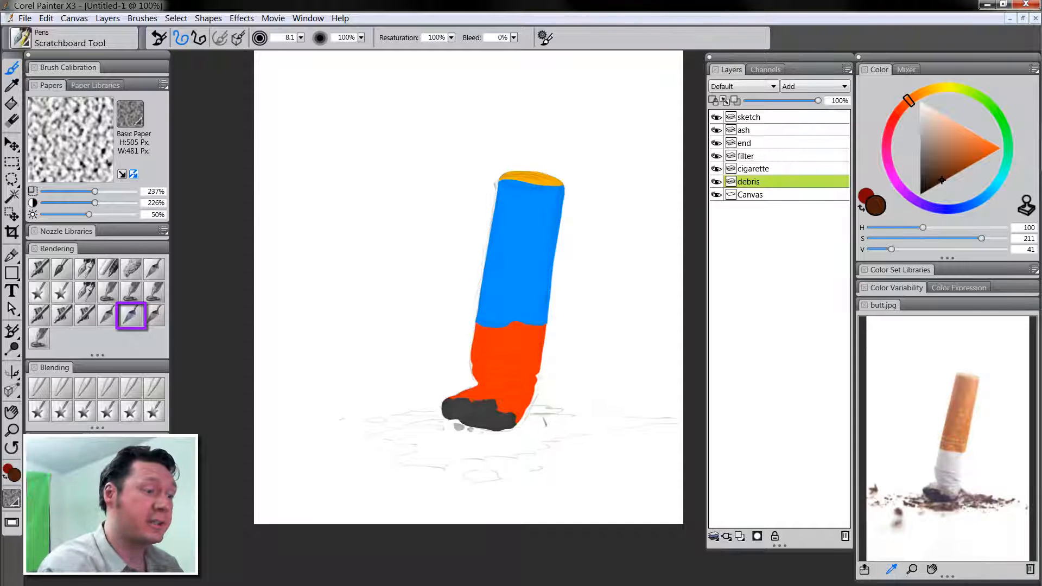
key("bracketleft")
left_click_drag(536, 416, 571, 419)
mouse_move(551, 420)
left_mouse_down()
mouse_move(563, 429)
mouse_move(512, 440)
left_mouse_up()
left_click_drag(498, 445, 453, 452)
mouse_move(462, 443)
left_mouse_down()
mouse_move(440, 449)
mouse_move(460, 450)
left_mouse_up()
mouse_move(447, 450)
left_mouse_down()
mouse_move(426, 453)
mouse_move(433, 438)
left_mouse_up()
mouse_move(424, 439)
left_mouse_down()
mouse_move(414, 438)
mouse_move(447, 439)
left_mouse_up()
left_click_drag(431, 435, 402, 440)
left_click_drag(478, 452, 470, 457)
mouse_move(496, 454)
left_mouse_down()
mouse_move(478, 440)
mouse_move(446, 440)
left_mouse_up()
left_click_drag(473, 437, 461, 444)
left_click_drag(526, 439, 521, 441)
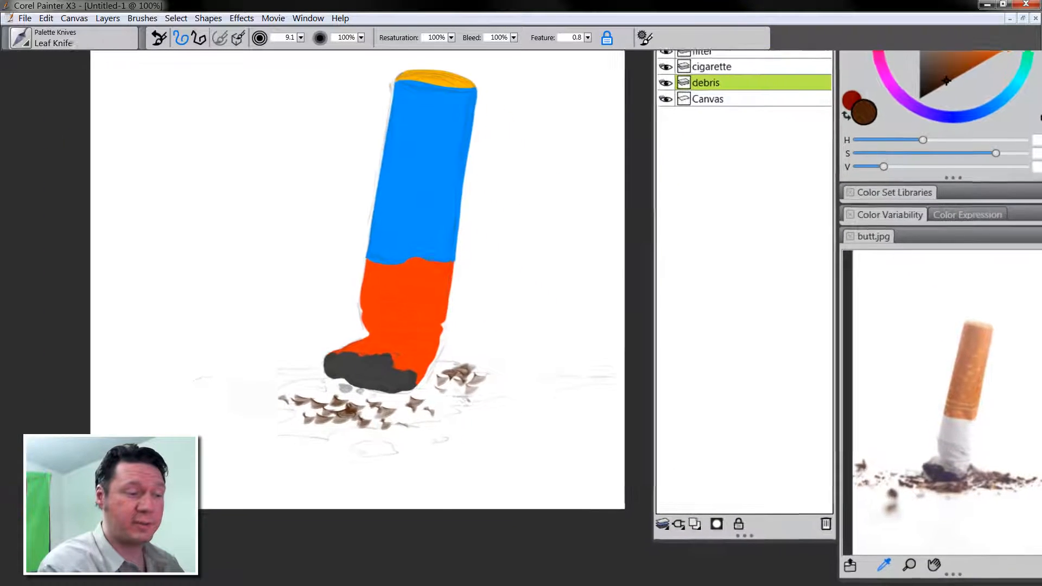
Extend the brown flakes along the ground to the right of the cigarette base with short Leaf Knife strokes
mouse_move(465, 397)
left_mouse_down()
mouse_move(456, 395)
mouse_move(479, 400)
mouse_move(496, 388)
left_mouse_up()
mouse_move(497, 383)
left_mouse_down()
mouse_move(484, 375)
mouse_move(497, 364)
mouse_move(463, 372)
left_mouse_up()
left_click_drag(495, 366, 492, 369)
left_click_drag(490, 363, 481, 366)
left_click_drag(478, 362, 472, 367)
mouse_move(516, 367)
left_mouse_down()
mouse_move(505, 370)
mouse_move(519, 374)
left_mouse_up()
left_click_drag(535, 368, 481, 381)
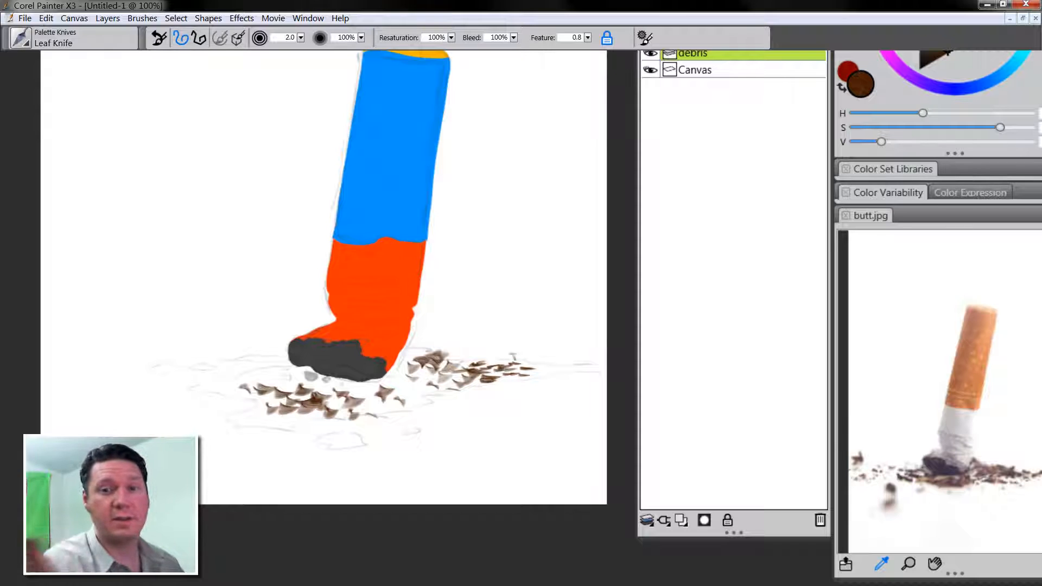
Scatter fine brown flakes with a size 2.0 Leaf Knife below the ash and outward along both sides of the ground
mouse_move(549, 373)
left_mouse_down()
mouse_move(406, 354)
mouse_move(386, 383)
left_mouse_up()
mouse_move(458, 369)
left_mouse_down()
mouse_move(415, 380)
mouse_move(451, 387)
left_mouse_up()
mouse_move(438, 383)
left_mouse_down()
mouse_move(381, 387)
mouse_move(390, 398)
left_mouse_up()
left_click_drag(403, 403, 374, 400)
left_click_drag(361, 398, 296, 386)
mouse_move(297, 380)
left_mouse_down()
mouse_move(256, 378)
mouse_move(234, 400)
mouse_move(277, 386)
mouse_move(262, 413)
left_mouse_up()
mouse_move(260, 417)
left_mouse_down()
mouse_move(235, 421)
mouse_move(256, 426)
left_mouse_up()
mouse_move(297, 417)
left_mouse_down()
mouse_move(272, 426)
mouse_move(285, 424)
left_mouse_up()
left_click_drag(315, 419, 302, 426)
mouse_move(337, 419)
left_mouse_down()
mouse_move(348, 429)
mouse_move(343, 400)
left_mouse_up()
left_click_drag(377, 385, 357, 392)
left_click_drag(391, 397, 373, 408)
mouse_move(399, 408)
left_mouse_down()
mouse_move(382, 416)
mouse_move(361, 394)
left_mouse_up()
left_click_drag(371, 380, 320, 389)
mouse_move(323, 378)
left_mouse_down()
mouse_move(301, 385)
mouse_move(289, 375)
left_mouse_up()
left_click_drag(275, 368, 227, 356)
mouse_move(253, 362)
left_mouse_down()
mouse_move(239, 358)
mouse_move(231, 373)
left_mouse_up()
left_click_drag(241, 369, 190, 366)
left_click_drag(186, 367, 174, 365)
left_click_drag(165, 367, 150, 366)
left_click_drag(223, 378, 202, 379)
left_click_drag(239, 385, 219, 394)
mouse_move(216, 388)
left_mouse_down()
mouse_move(205, 390)
mouse_move(244, 381)
left_mouse_up()
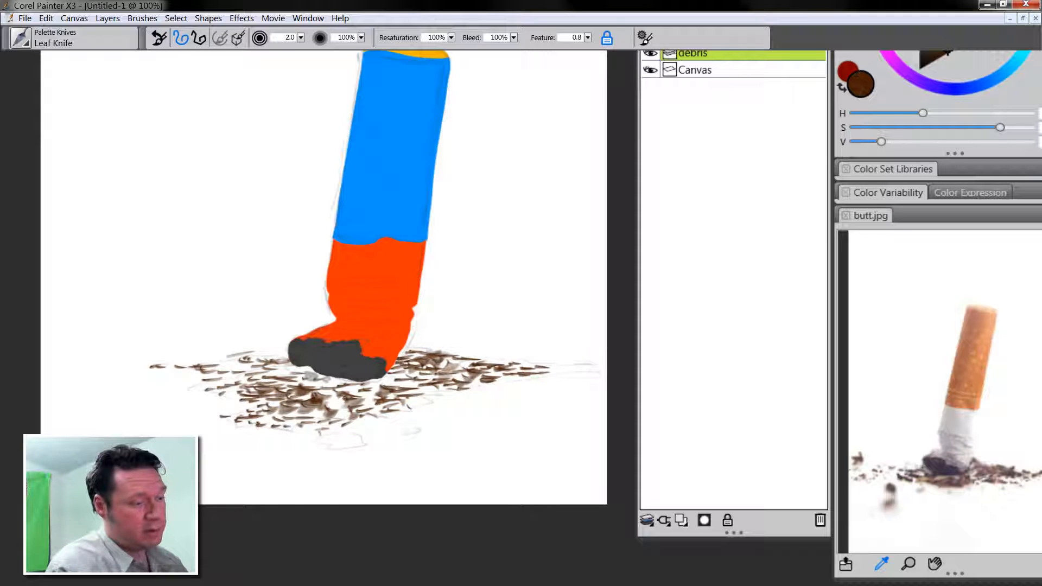
Add small clusters of brown flakes over the sketched marks at the front edge of the debris pile
mouse_move(355, 439)
left_mouse_down()
mouse_move(323, 441)
mouse_move(354, 441)
left_mouse_up()
left_click_drag(369, 443, 341, 440)
left_click_drag(354, 432, 335, 436)
left_click_drag(438, 432, 419, 434)
left_click_drag(439, 415, 433, 419)
left_click_drag(428, 422, 416, 427)
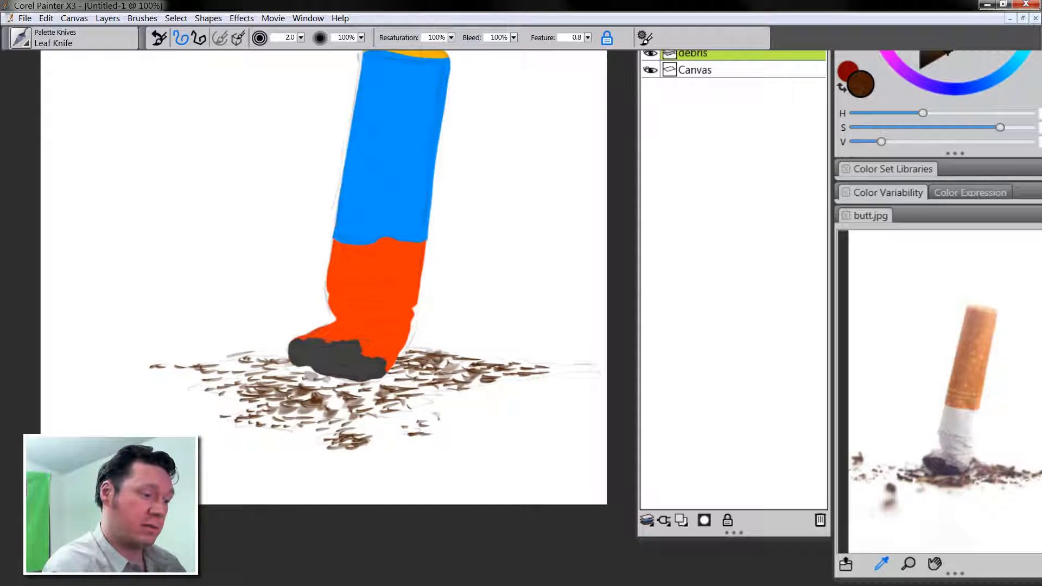
Thicken the debris pile around the cigarette base and toward its left side with larger, overlapping Leaf Knife strokes
left_click_drag(416, 385, 424, 382)
left_click_drag(423, 381, 386, 388)
mouse_move(414, 370)
left_mouse_down()
mouse_move(389, 380)
mouse_move(411, 379)
left_mouse_up()
left_click_drag(449, 371, 420, 376)
mouse_move(454, 358)
left_mouse_down()
mouse_move(420, 366)
mouse_move(427, 374)
left_mouse_up()
left_click_drag(462, 374, 410, 393)
mouse_move(469, 372)
left_mouse_down()
mouse_move(453, 388)
mouse_move(470, 375)
left_mouse_up()
mouse_move(381, 388)
left_mouse_down()
mouse_move(321, 388)
mouse_move(329, 414)
left_mouse_up()
left_click_drag(375, 401, 348, 407)
left_click_drag(390, 405, 355, 416)
left_click_drag(351, 410, 325, 419)
mouse_move(337, 406)
left_mouse_down()
mouse_move(302, 419)
mouse_move(293, 397)
left_mouse_up()
mouse_move(320, 381)
left_mouse_down()
mouse_move(262, 397)
mouse_move(266, 407)
left_mouse_up()
mouse_move(273, 379)
left_mouse_down()
mouse_move(258, 395)
mouse_move(268, 382)
left_mouse_up()
left_click_drag(285, 366, 242, 398)
left_click_drag(300, 410, 262, 427)
left_click_drag(260, 415, 222, 422)
left_click_drag(276, 374, 224, 375)
mouse_move(274, 356)
left_mouse_down()
mouse_move(226, 366)
mouse_move(244, 363)
left_mouse_up()
left_click_drag(225, 366, 189, 376)
left_click_drag(208, 360, 174, 369)
left_click_drag(229, 382, 205, 392)
left_click_drag(440, 358, 398, 348)
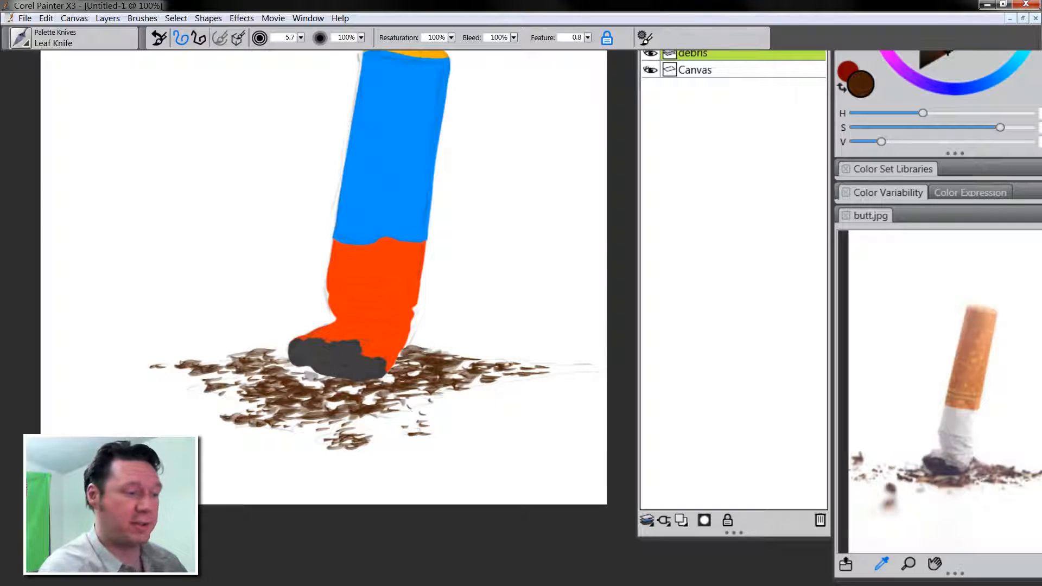
Paint more brown flakes at the far right end of the debris with the Leaf Knife at size 5.7
left_click_drag(487, 361, 512, 372)
left_click_drag(508, 366, 519, 375)
left_click_drag(485, 357, 513, 361)
left_click_drag(524, 356, 549, 365)
mouse_move(543, 367)
left_mouse_down()
mouse_move(556, 372)
mouse_move(518, 383)
left_mouse_up()
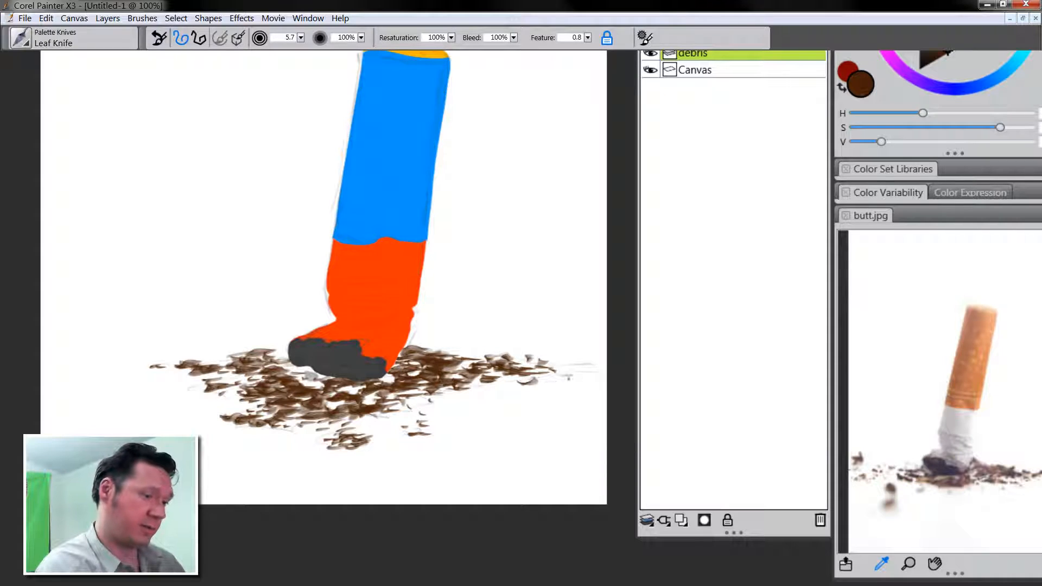
left_click_drag(580, 366, 564, 371)
left_click_drag(498, 387, 485, 392)
Enlarge the Leaf Knife to 6.4 and add a few bigger, isolated debris chunks in the foreground
key("bracketright")
left_click_drag(507, 462, 446, 479)
mouse_move(525, 479)
left_mouse_down()
mouse_move(488, 465)
mouse_move(512, 465)
left_mouse_up()
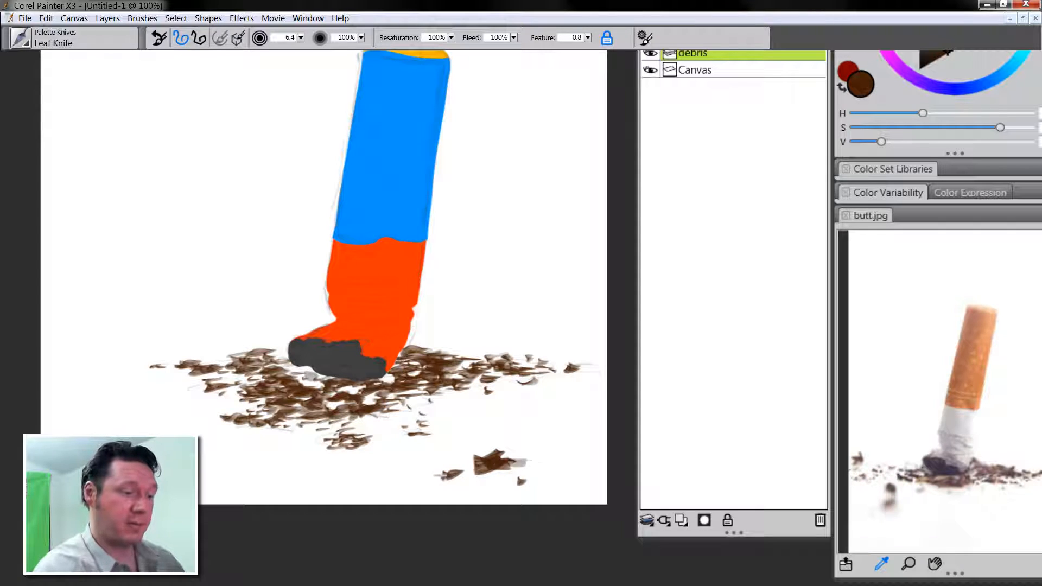
left_click_drag(438, 475, 449, 474)
left_click_drag(289, 437, 371, 437)
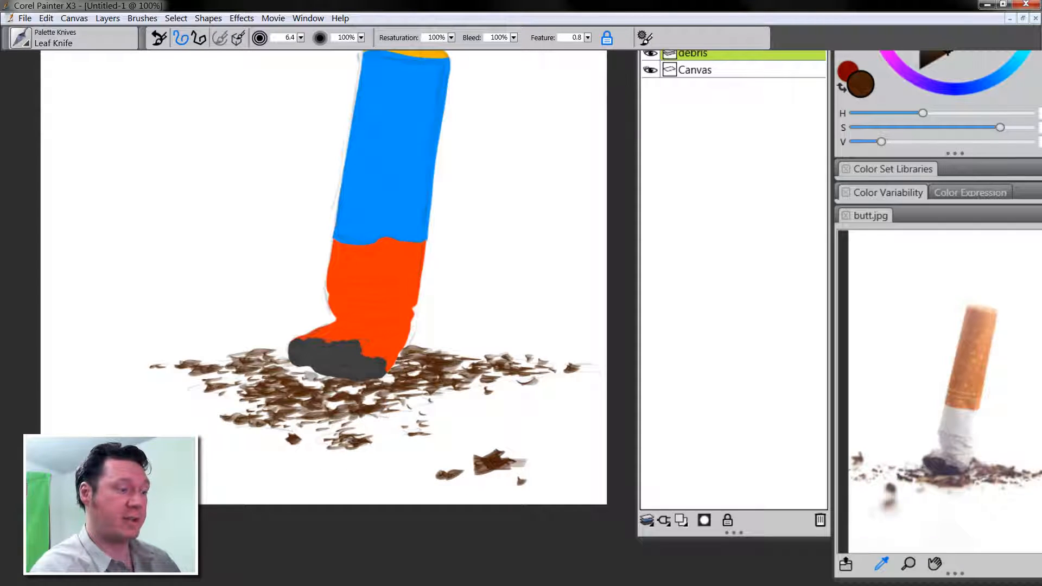
Fill the white gaps in the debris directly beneath the ash with dense brown Leaf Knife strokes
left_click_drag(290, 382, 306, 386)
mouse_move(276, 369)
left_mouse_down()
mouse_move(345, 388)
mouse_move(419, 390)
mouse_move(358, 389)
left_mouse_up()
mouse_move(333, 380)
left_mouse_down()
mouse_move(310, 383)
mouse_move(328, 385)
left_mouse_up()
left_click_drag(340, 390, 361, 399)
mouse_move(353, 395)
left_mouse_down()
mouse_move(317, 407)
mouse_move(369, 397)
left_mouse_up()
left_click_drag(403, 384, 354, 400)
left_click_drag(348, 384, 291, 403)
mouse_move(389, 386)
left_mouse_down()
mouse_move(441, 374)
mouse_move(409, 384)
left_mouse_up()
left_click_drag(423, 366, 401, 380)
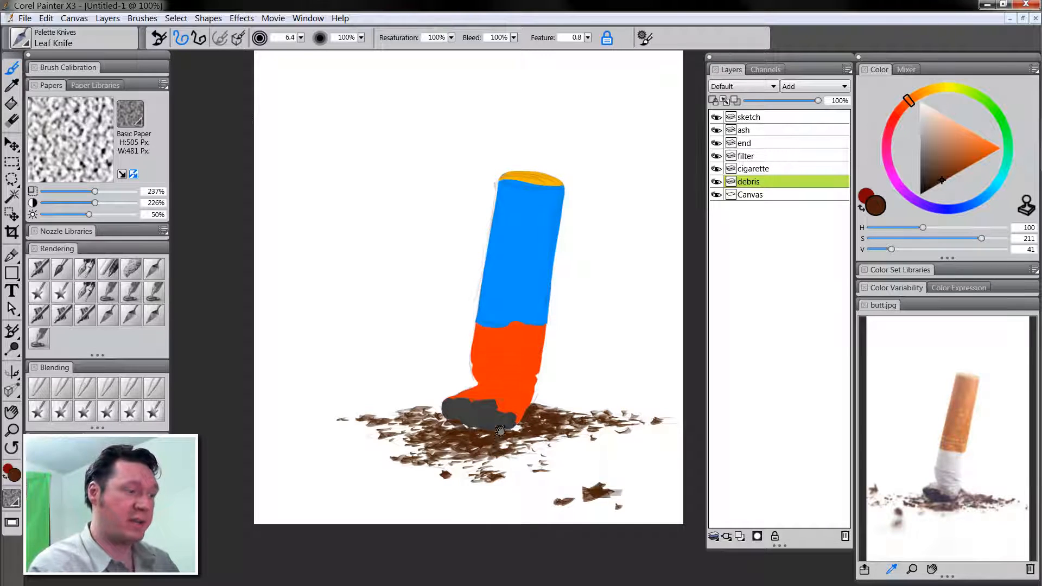
Preserve transparency on the cigarette layer and repaint the paper cool grey (H 233, S 12, V 164) with a size 346.3 Scratchboard Tool
left_click_drag(499, 436, 487, 522)
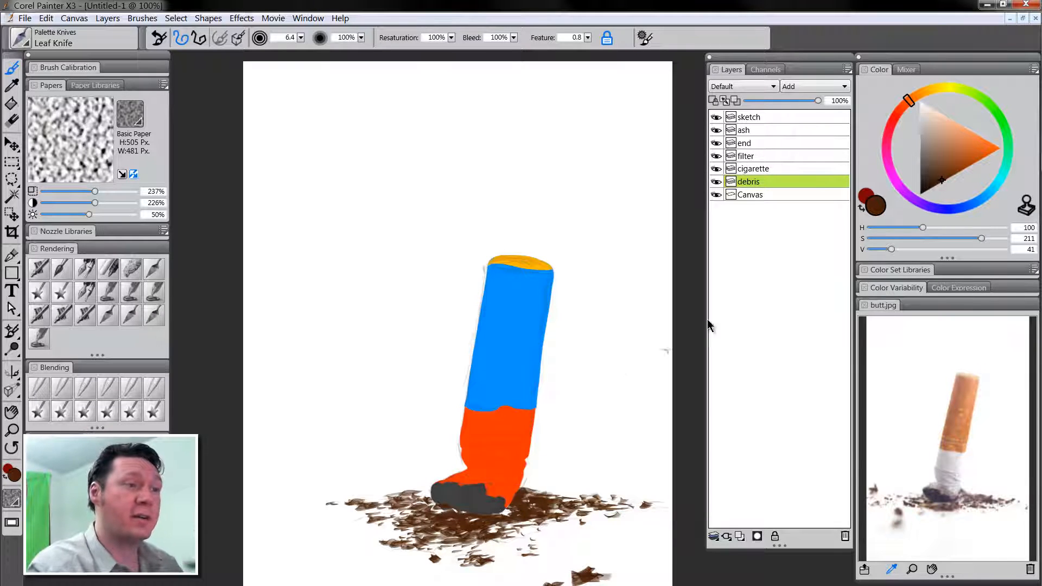
left_click(762, 168)
left_click(713, 100)
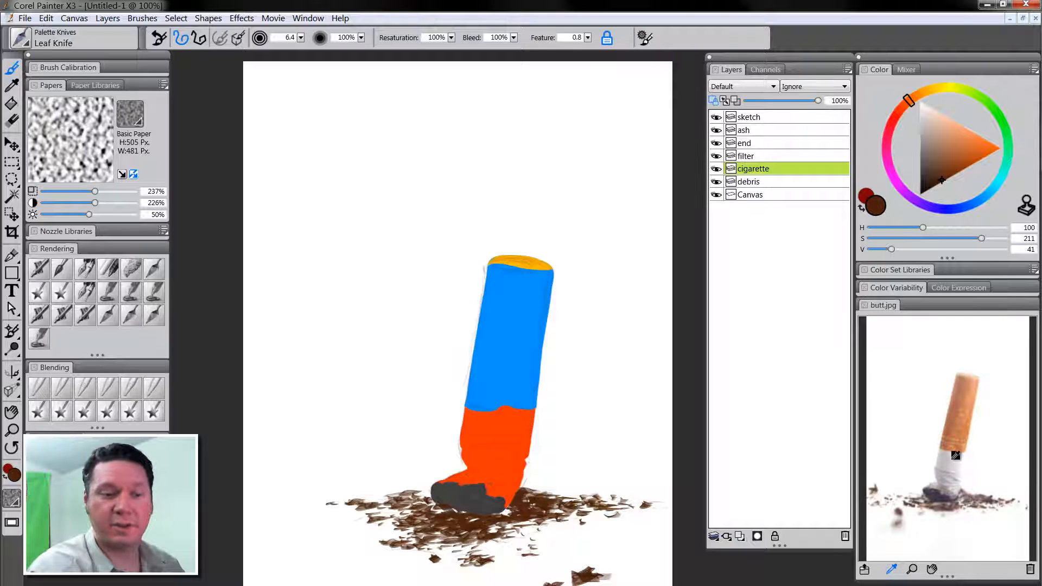
left_click(925, 137)
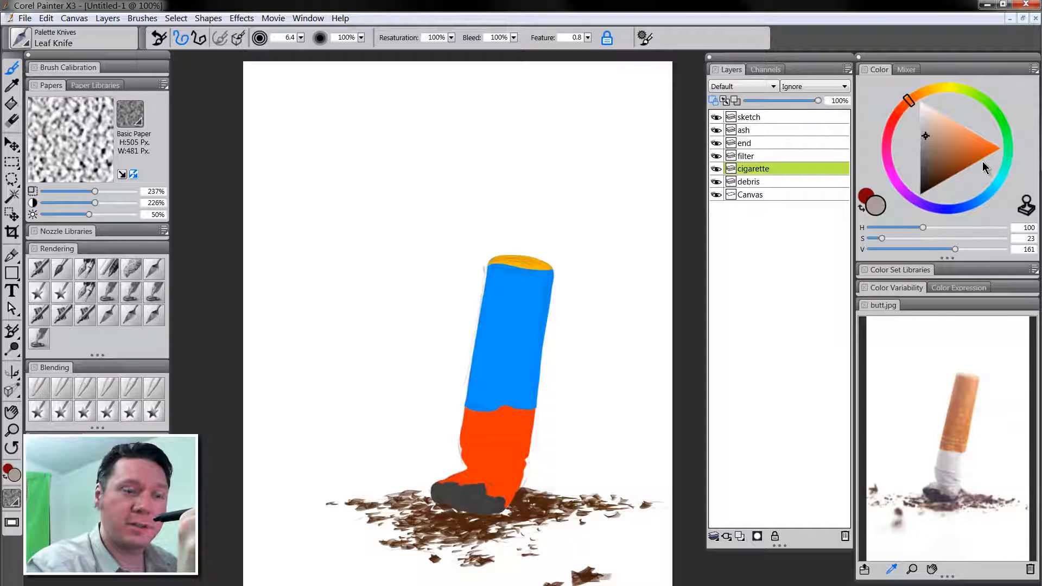
left_click_drag(971, 204, 979, 204)
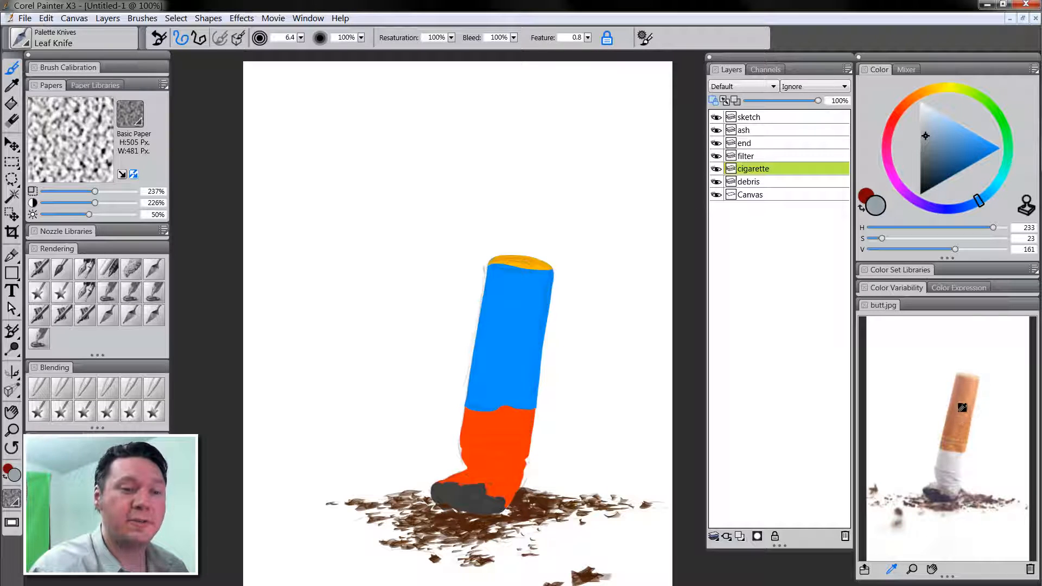
left_click_drag(925, 138, 923, 136)
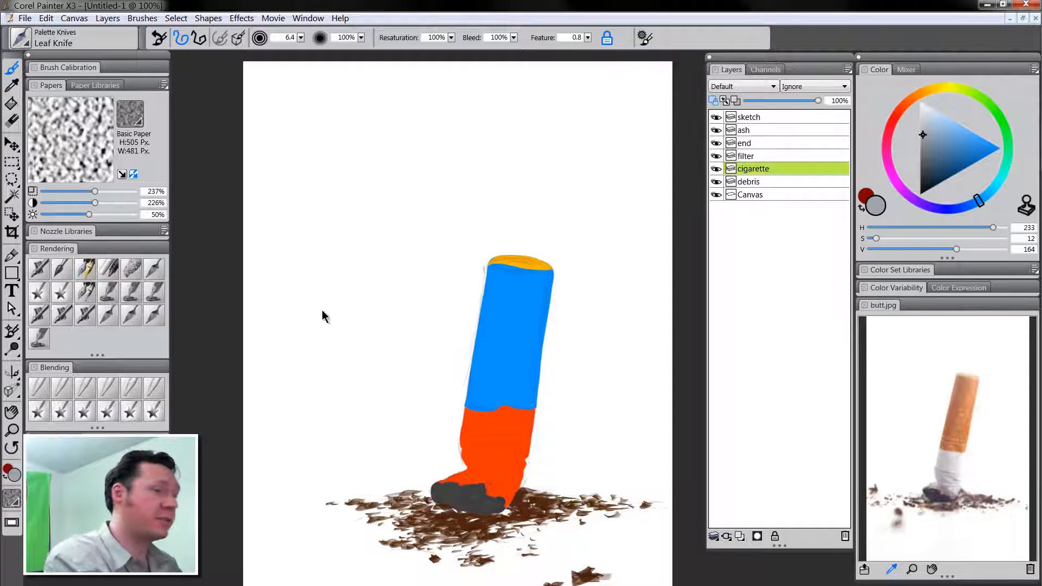
left_click_drag(507, 418, 537, 433)
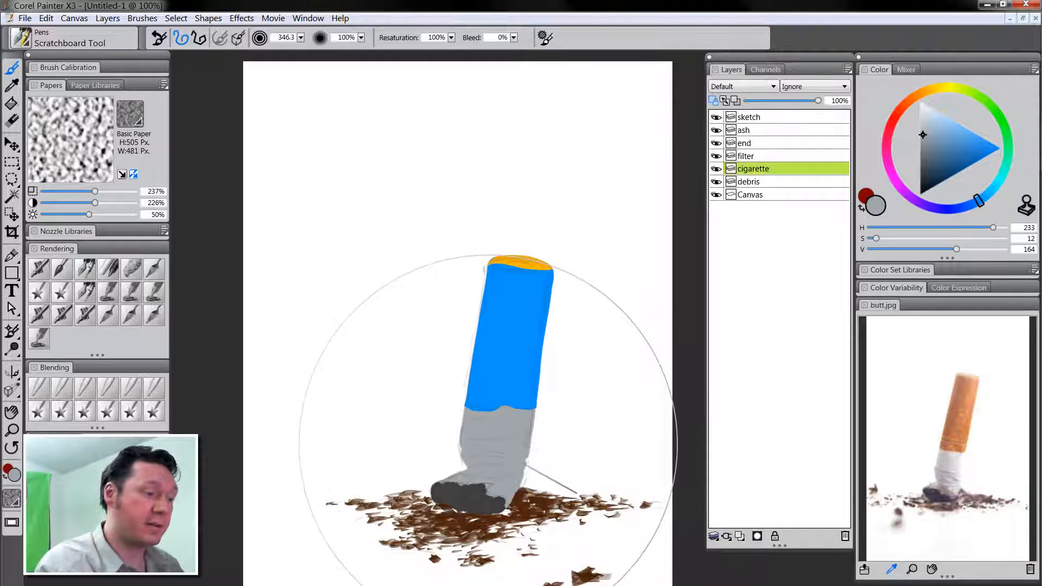
left_click_drag(652, 421, 655, 445)
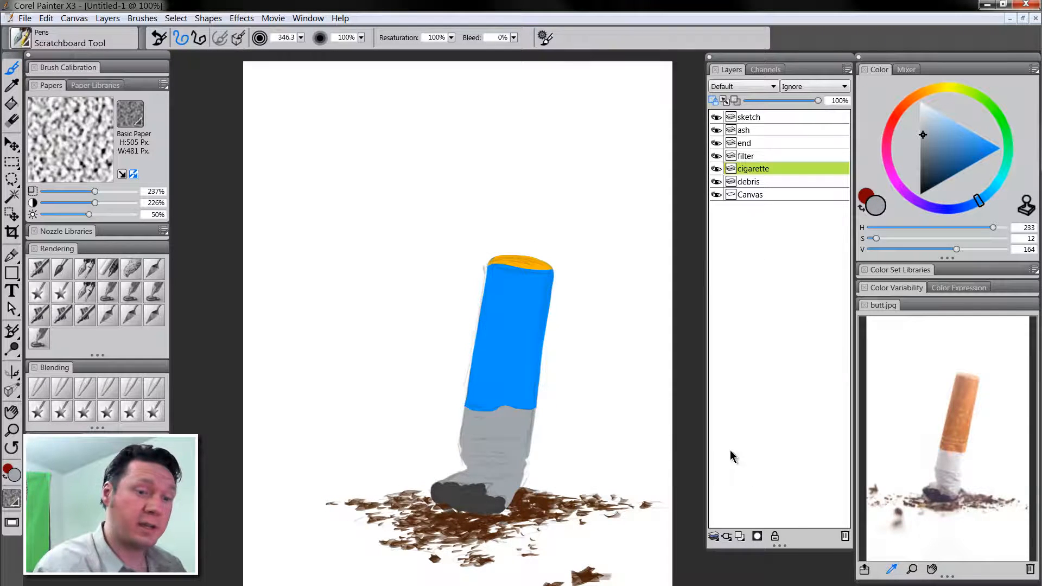
Repaint the filter layer a flat light orange with a size 68.6 Scratchboard Tool, refining the colour to H 104, S 160, V 151
left_click(764, 158)
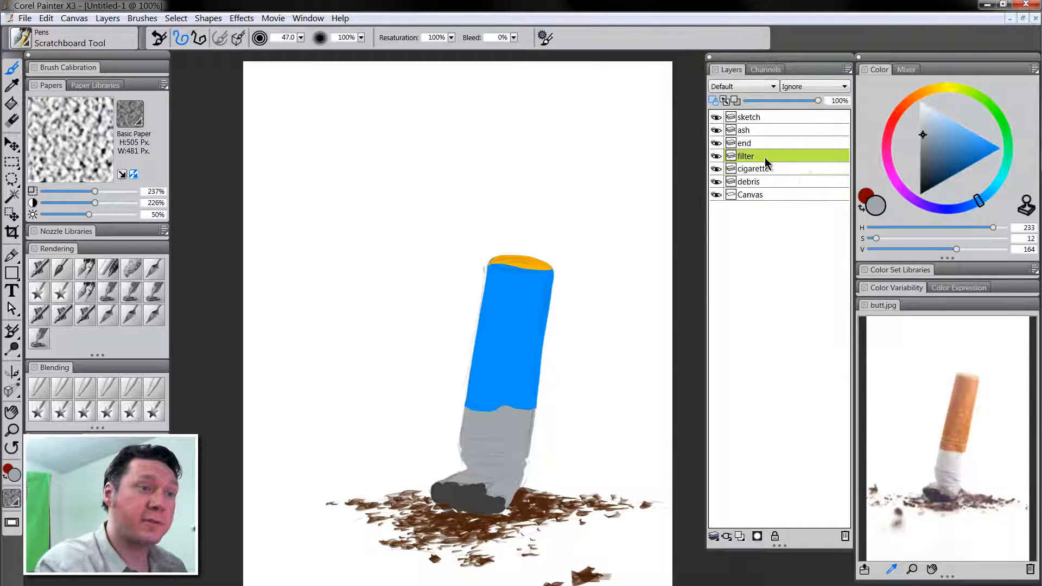
left_click(912, 99)
left_click(959, 142)
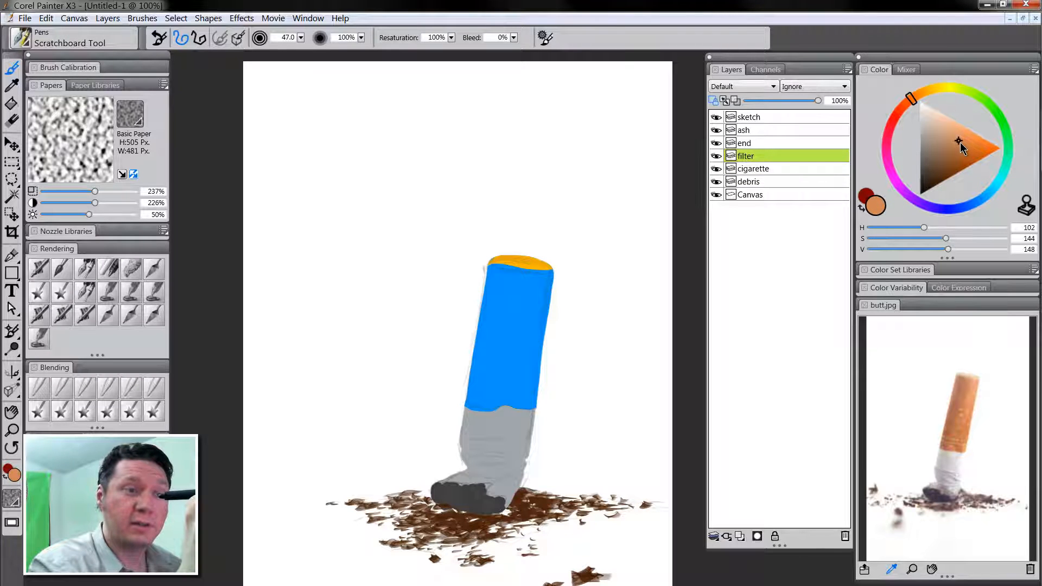
left_click(916, 94)
left_click(915, 98)
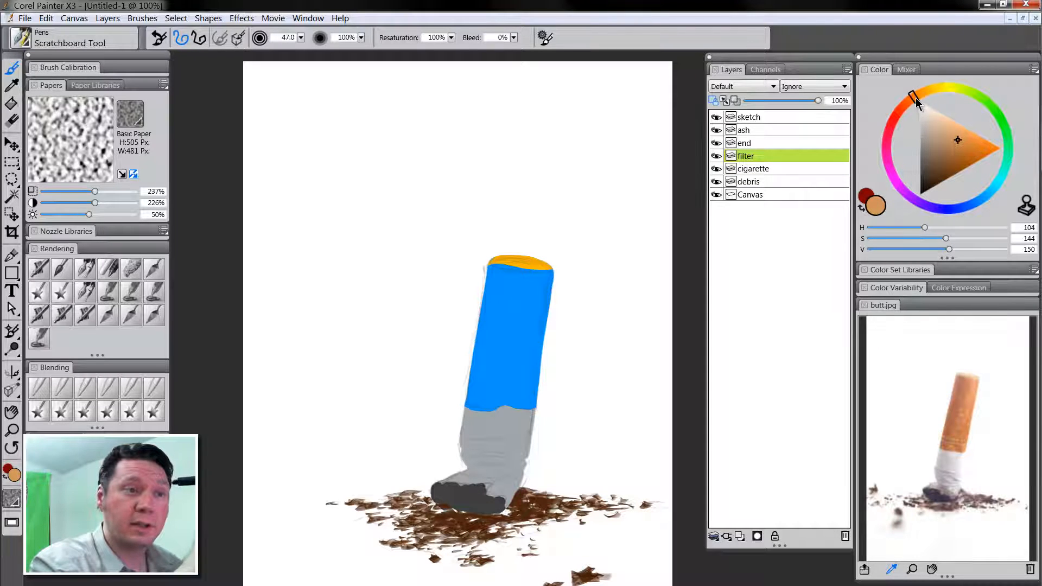
left_click(958, 146)
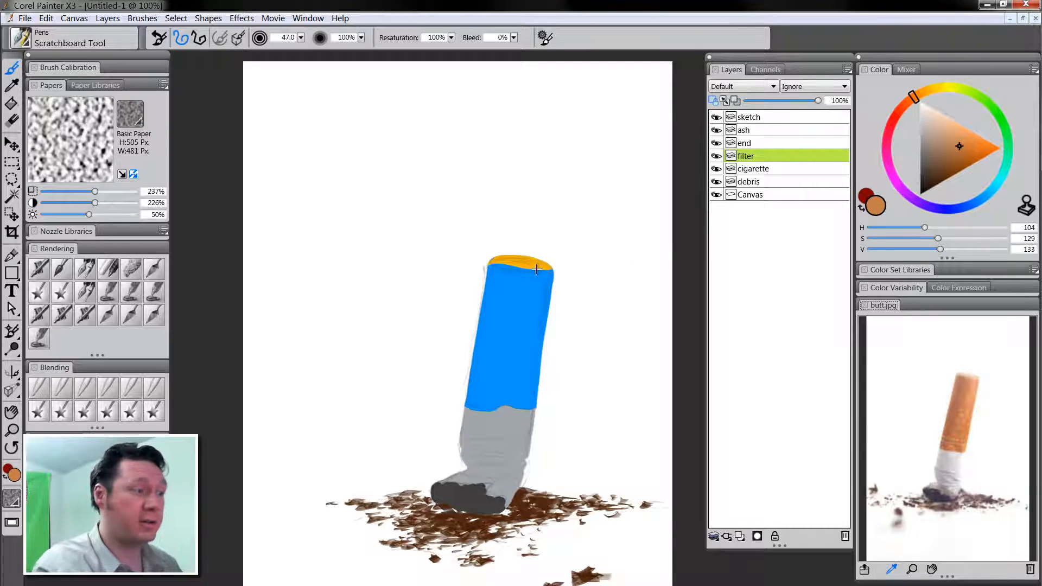
key("bracketright")
key("bracketright")
key("bracketright")
key("bracketright")
mouse_move(529, 279)
left_mouse_down()
mouse_move(484, 295)
mouse_move(534, 342)
mouse_move(526, 424)
left_mouse_up()
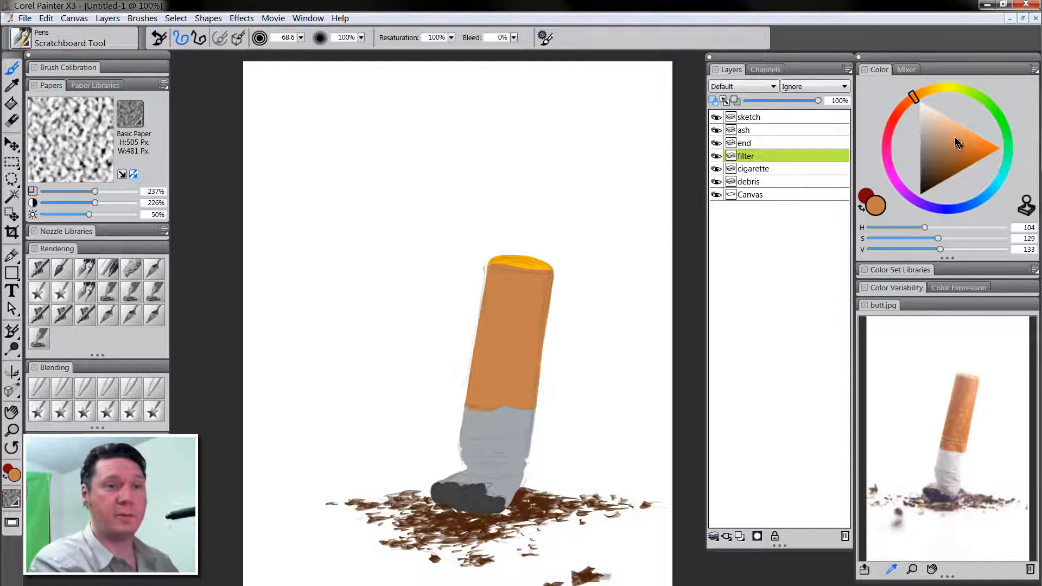
left_click(959, 140)
mouse_move(507, 277)
left_mouse_down()
mouse_move(564, 328)
mouse_move(511, 418)
left_mouse_up()
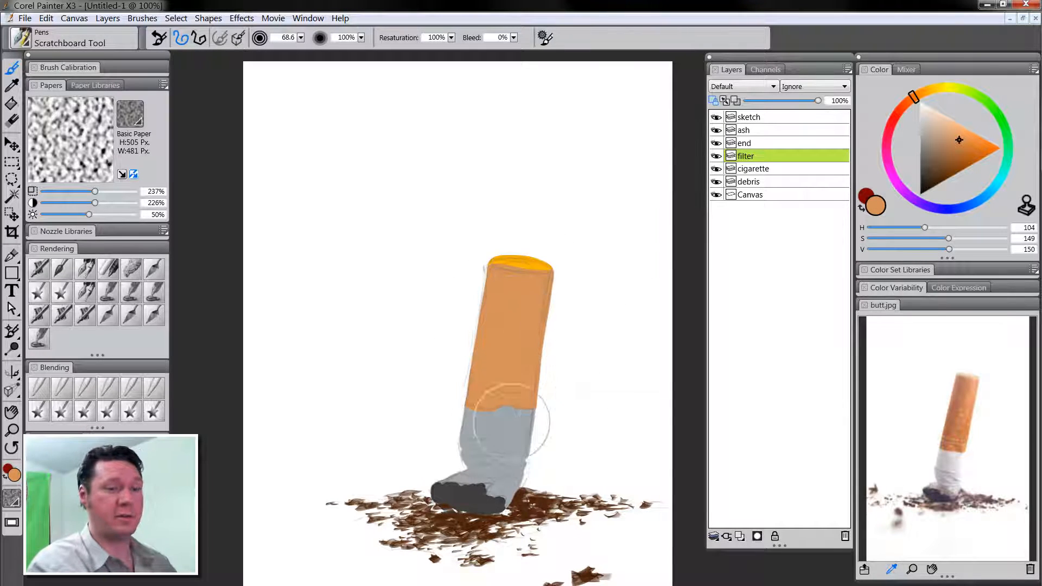
left_click(962, 141)
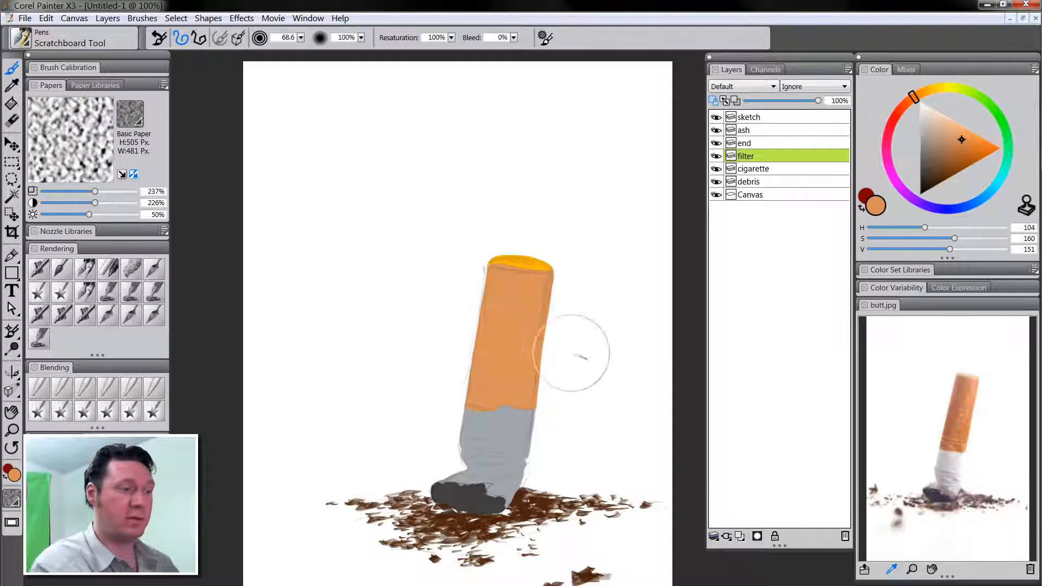
Repaint the filter's top face on the end layer pale peach with H 108, S 200 and V 185
left_click(753, 142)
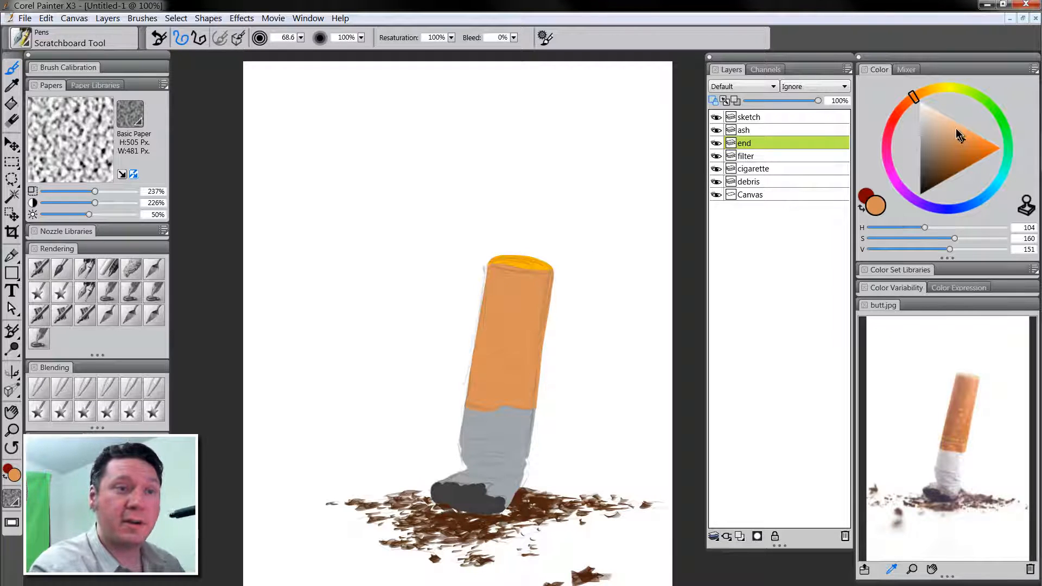
left_click(955, 127)
left_click(919, 94)
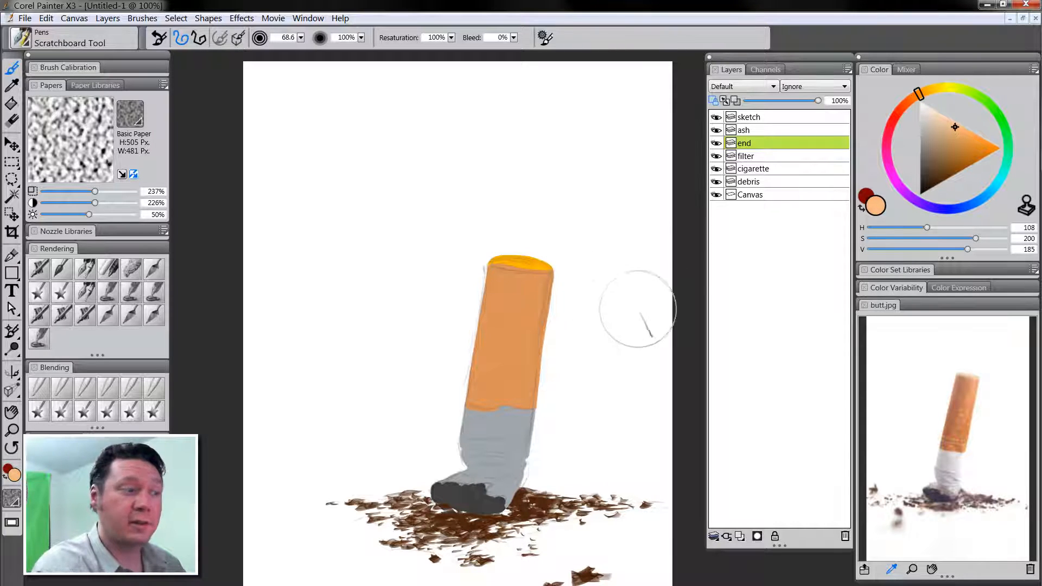
mouse_move(550, 268)
left_mouse_down()
mouse_move(557, 263)
mouse_move(522, 265)
left_mouse_up()
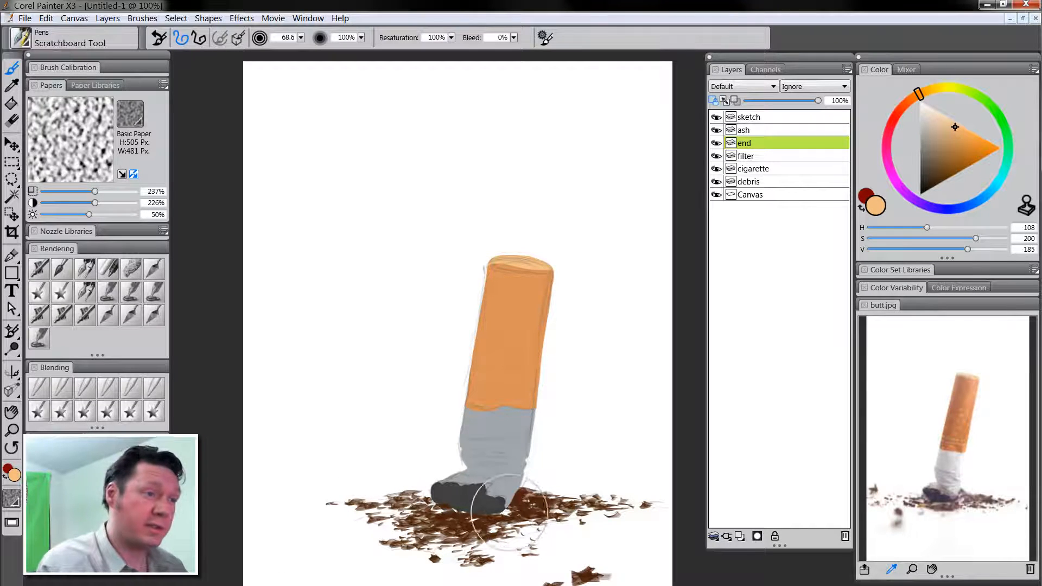
On the cigarette layer, paint warm off-white highlight strokes down the paper's right side with a small Scratchboard Tool, starting at size 8.1
left_click(765, 170)
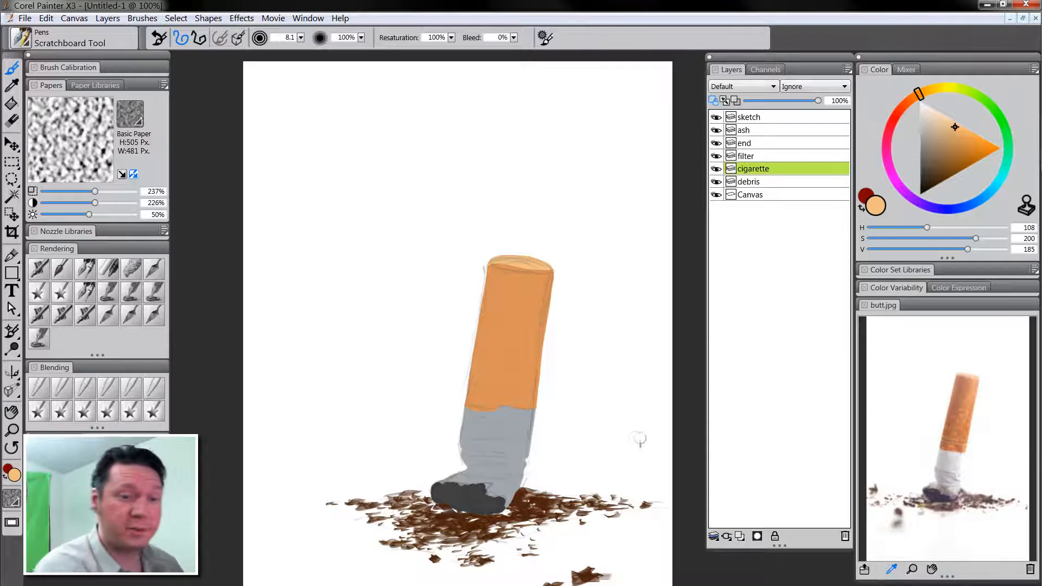
left_click(925, 128)
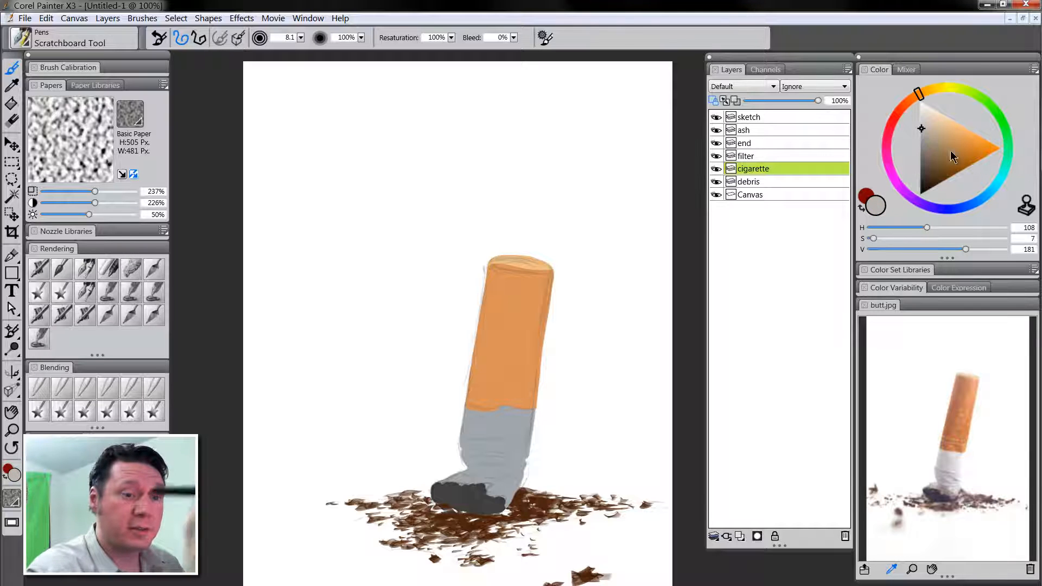
left_click_drag(922, 128, 922, 116)
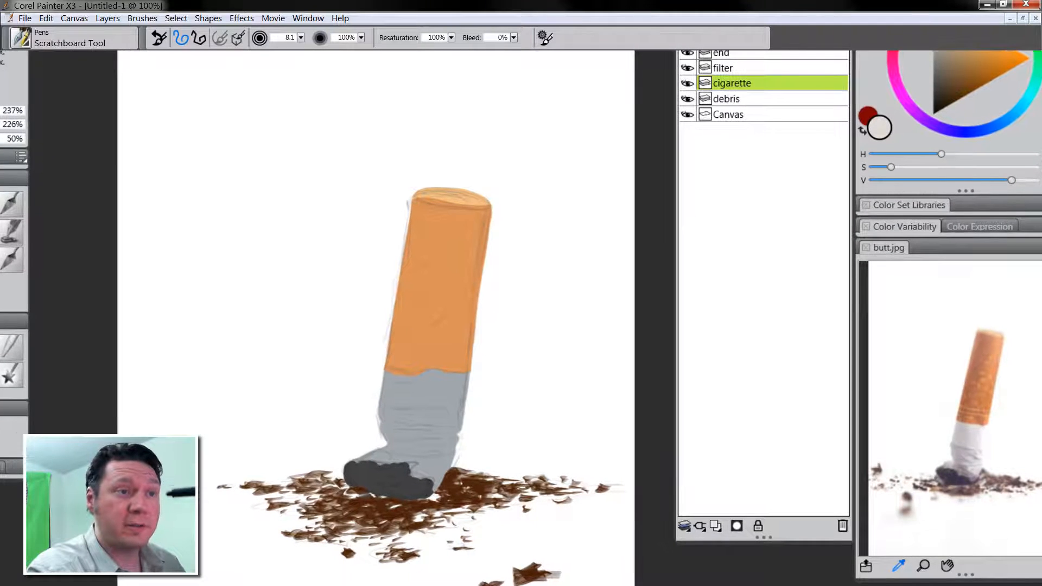
mouse_move(461, 393)
left_mouse_down()
mouse_move(428, 375)
mouse_move(468, 407)
mouse_move(431, 411)
mouse_move(461, 433)
mouse_move(453, 448)
mouse_move(393, 454)
mouse_move(440, 480)
mouse_move(419, 397)
mouse_move(479, 410)
mouse_move(484, 429)
mouse_move(487, 415)
mouse_move(471, 418)
mouse_move(431, 397)
mouse_move(431, 414)
mouse_move(393, 414)
mouse_move(444, 412)
mouse_move(402, 381)
mouse_move(441, 389)
left_mouse_up()
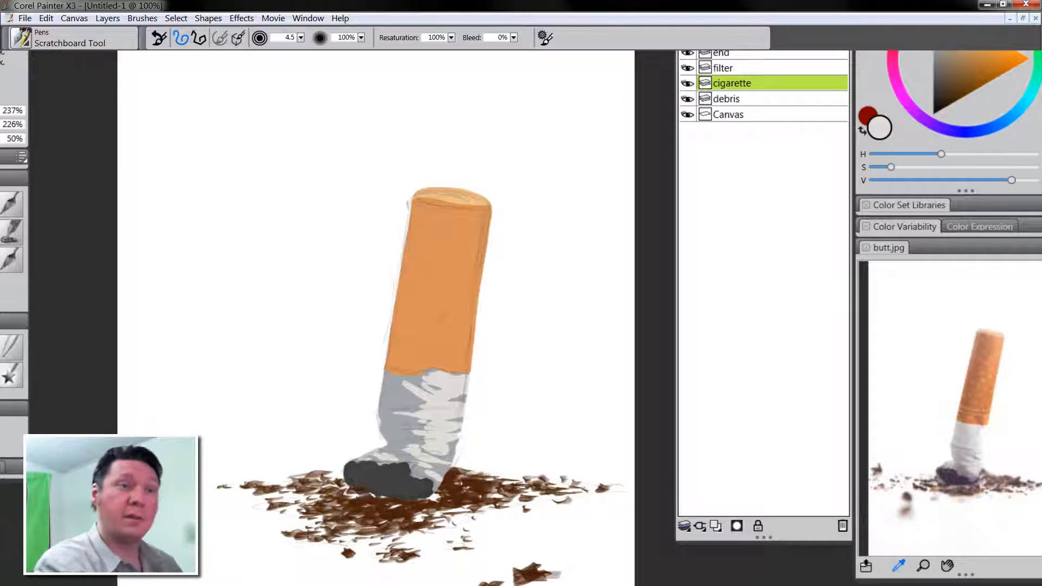
Sample the near-white paper colour from the reference photo and add brighter highlights to the right side of the cigarette paper
left_click(965, 438)
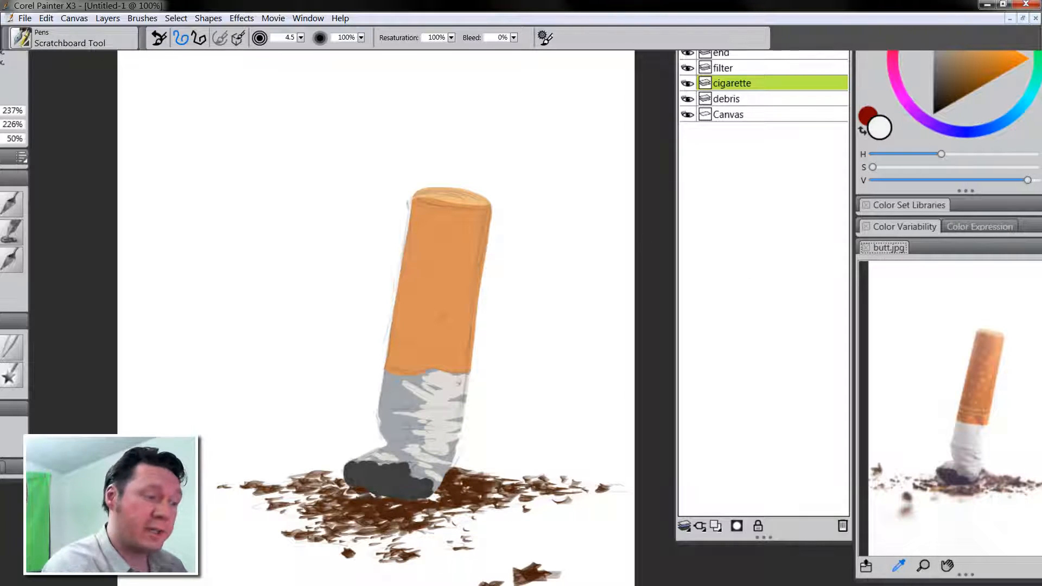
mouse_move(458, 381)
left_mouse_down()
mouse_move(440, 376)
mouse_move(446, 392)
mouse_move(418, 426)
mouse_move(441, 395)
left_mouse_up()
mouse_move(460, 433)
left_mouse_down()
mouse_move(427, 442)
mouse_move(424, 462)
left_mouse_up()
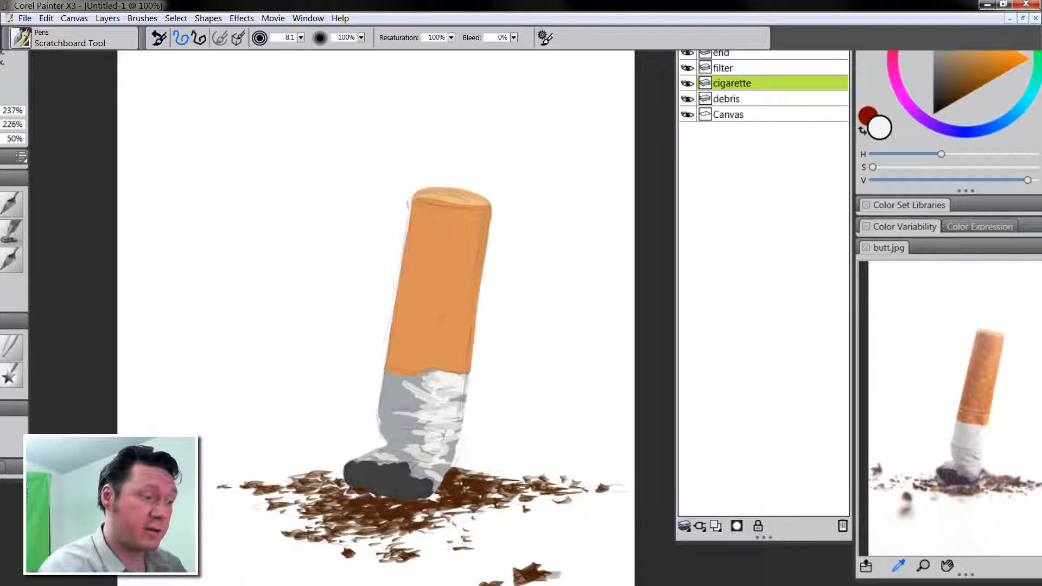
Sample a light grey from the reference paper and paint mid-tone strokes between the highlights and the grey shadow at size 8.1
left_click(408, 393, "alt")
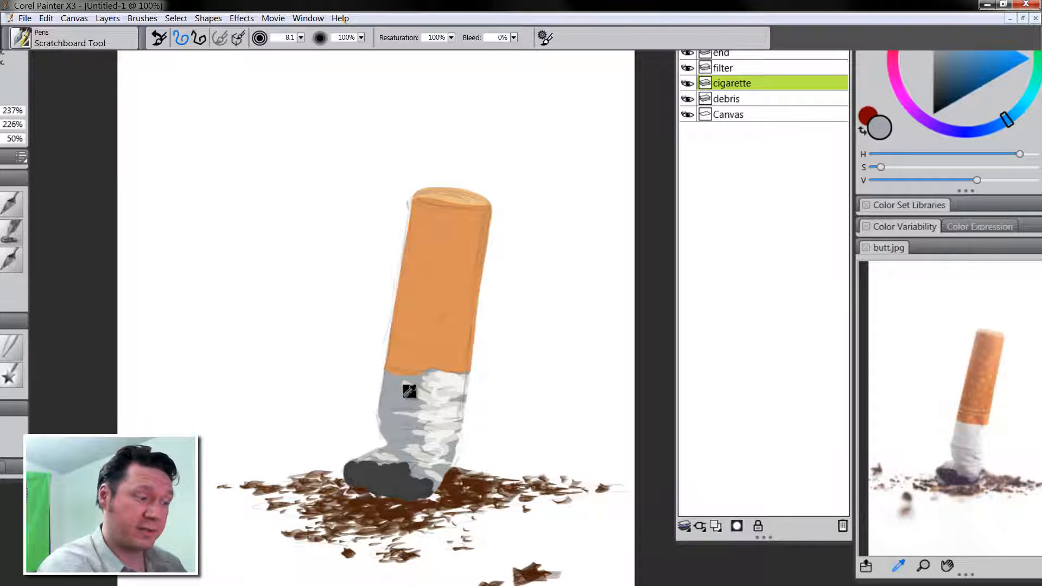
left_click(962, 451)
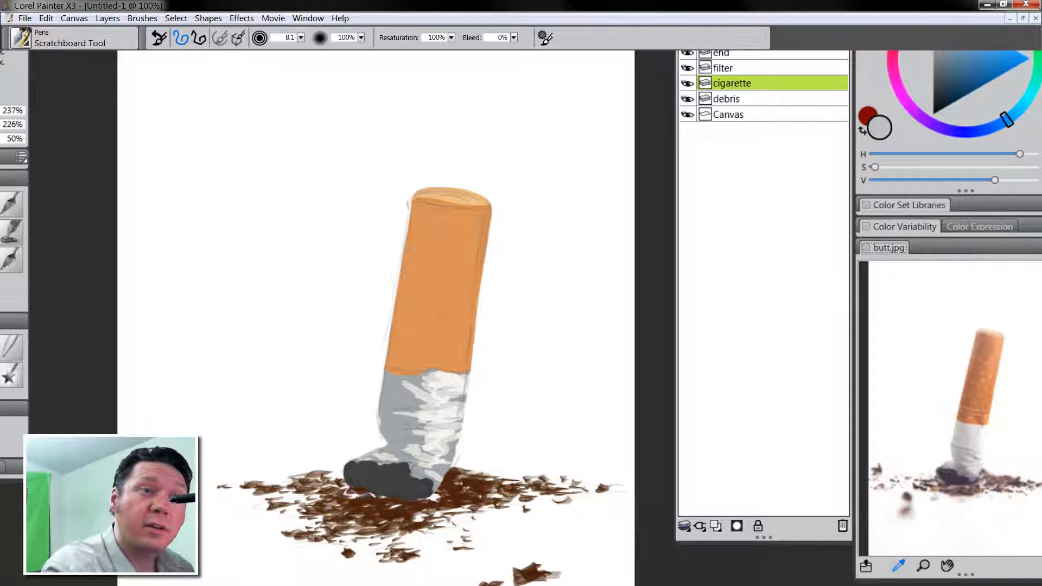
mouse_move(423, 384)
left_mouse_down()
mouse_move(433, 397)
mouse_move(409, 385)
left_mouse_up()
mouse_move(421, 387)
left_mouse_down()
mouse_move(396, 395)
mouse_move(400, 410)
left_mouse_up()
mouse_move(414, 420)
left_mouse_down()
mouse_move(399, 422)
mouse_move(403, 440)
left_mouse_up()
left_click_drag(423, 446, 400, 457)
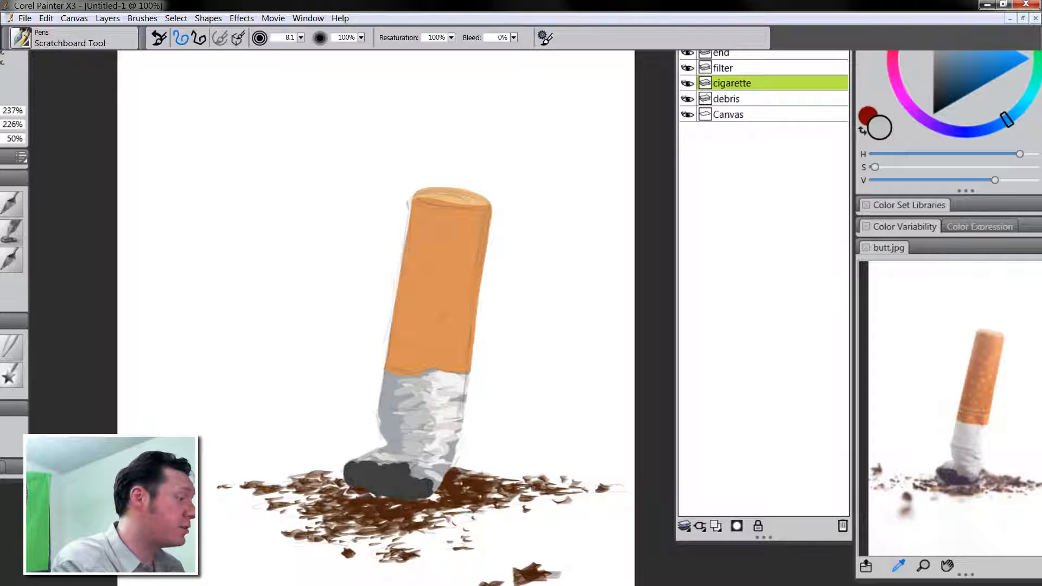
Blend the paper's highlight, mid-tone and shadow strokes crosswise with the Coarse Oily Blender, enlarged to size 16.1
left_click(19, 340)
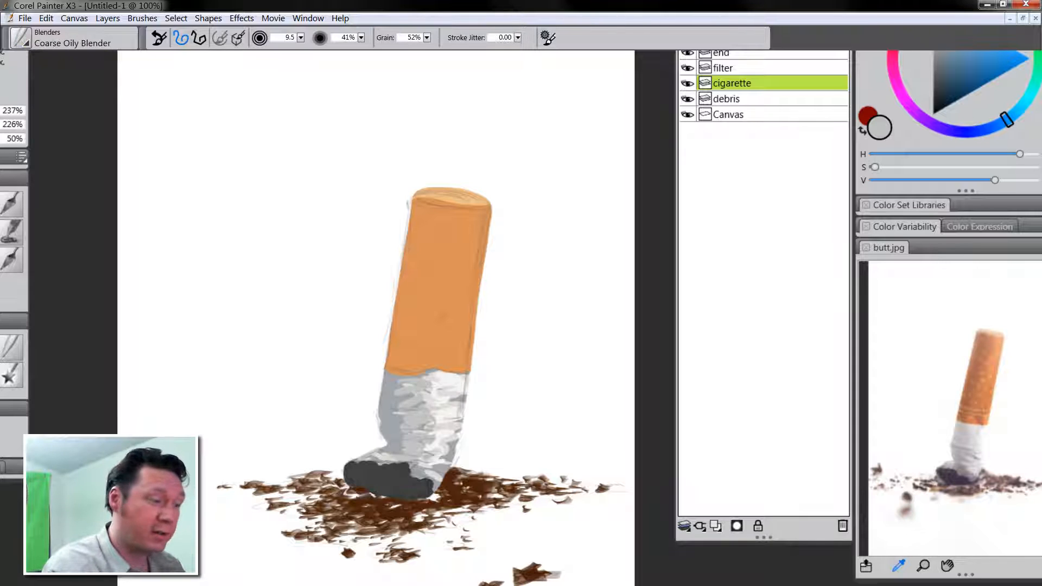
mouse_move(404, 386)
left_mouse_down()
mouse_move(433, 395)
mouse_move(434, 380)
mouse_move(443, 392)
left_mouse_up()
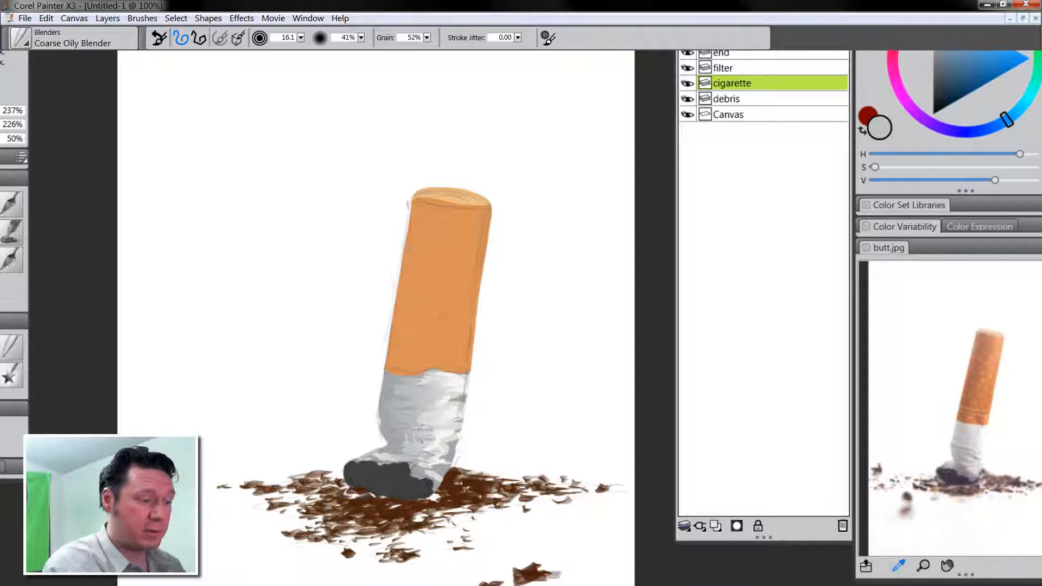
mouse_move(405, 460)
left_mouse_down()
mouse_move(431, 456)
mouse_move(449, 433)
left_mouse_up()
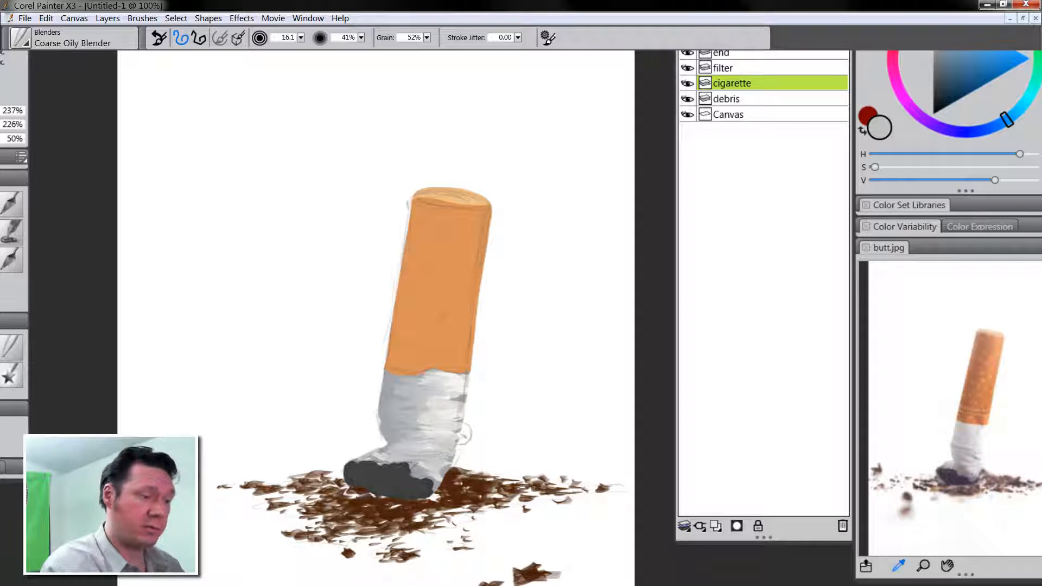
mouse_move(493, 407)
left_mouse_down()
mouse_move(416, 405)
mouse_move(434, 415)
mouse_move(448, 404)
mouse_move(432, 418)
mouse_move(427, 378)
left_mouse_up()
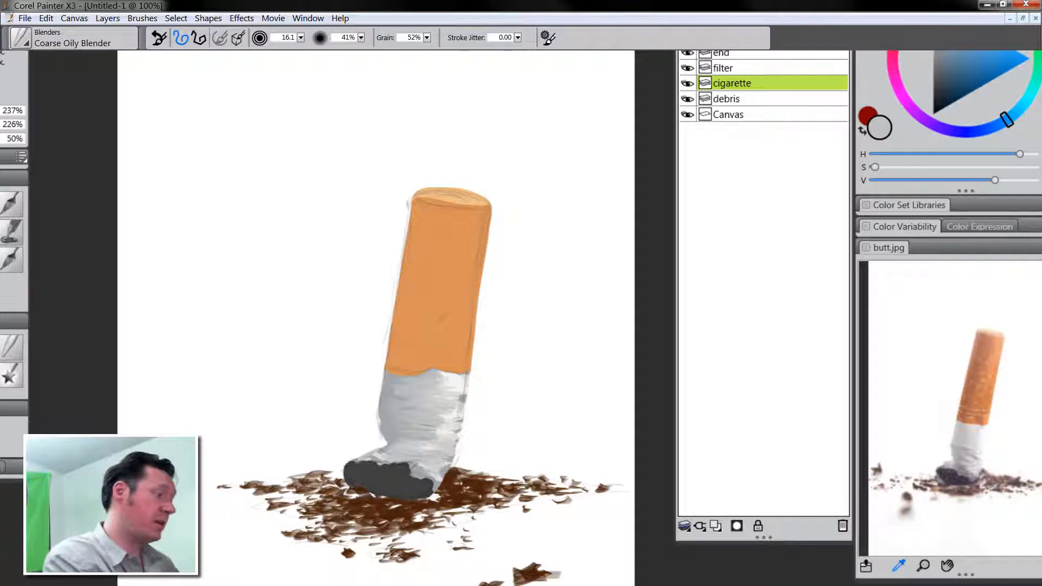
Soften the blended paper from the filter edge down to the ash with a size 24.5 Diffuse Blur
left_click(11, 348)
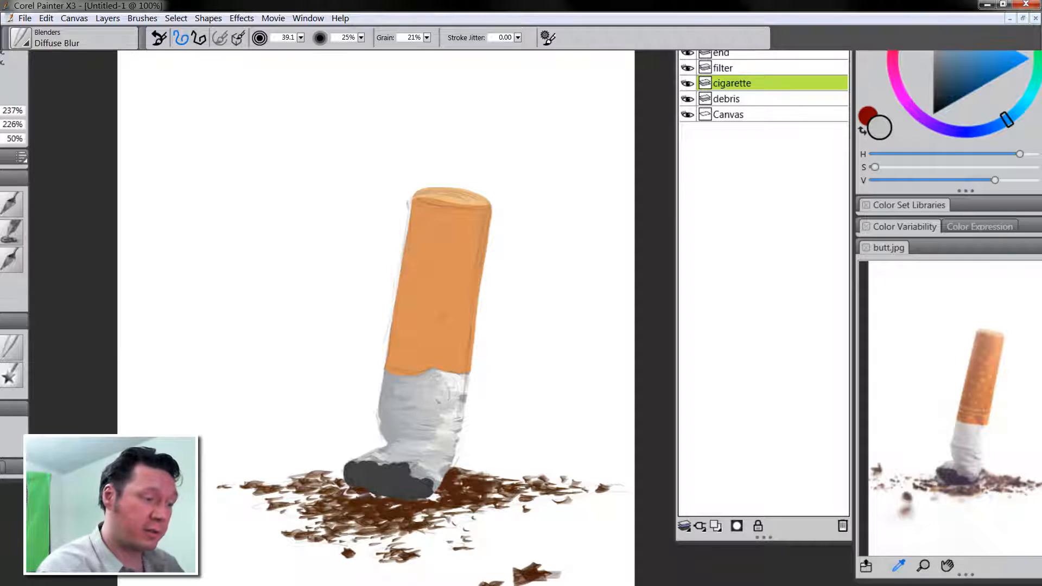
key("bracketleft")
key("bracketleft")
key("bracketleft")
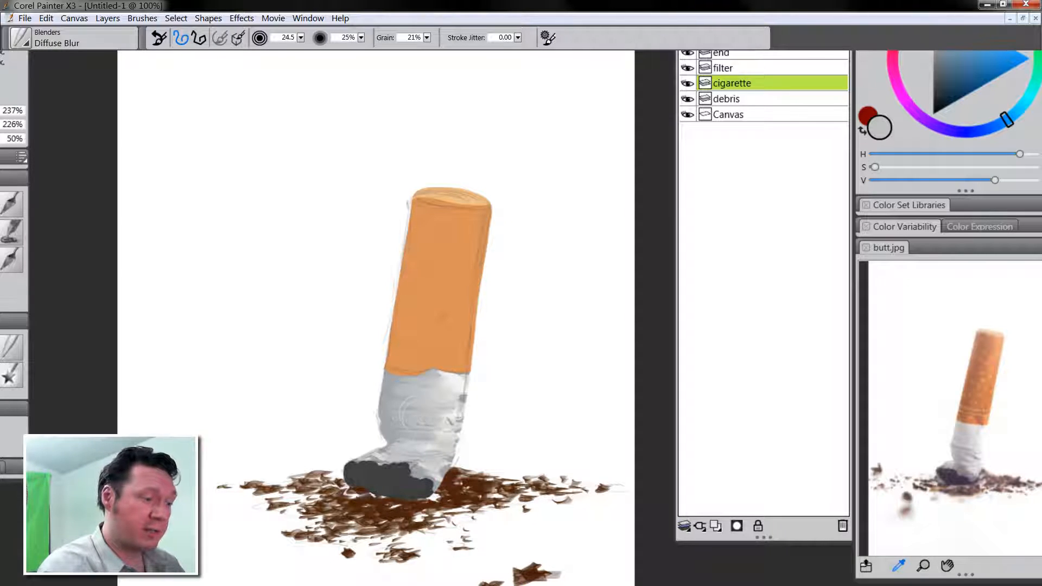
left_click_drag(395, 382, 399, 400)
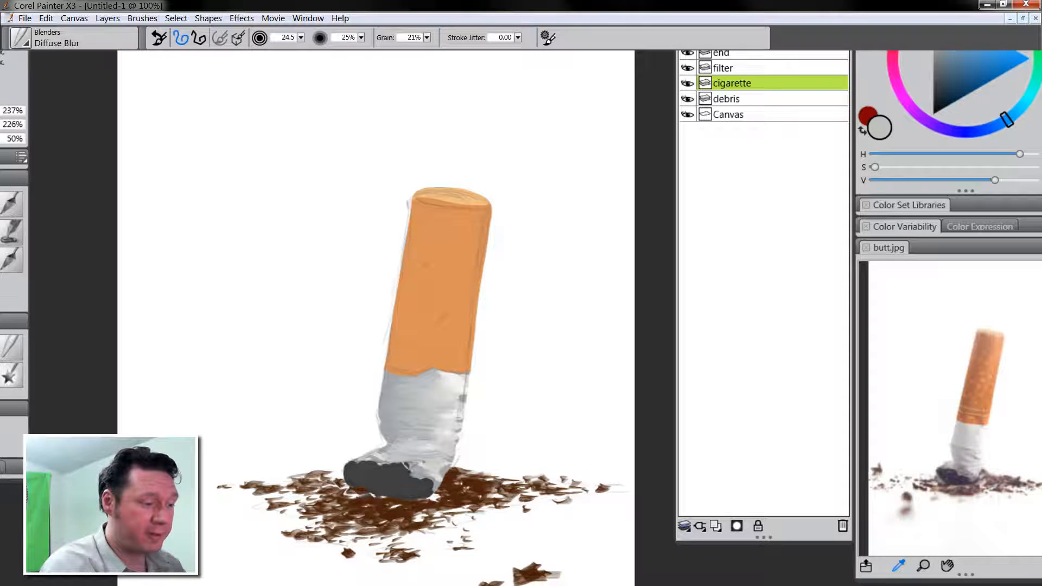
left_click_drag(387, 465, 420, 468)
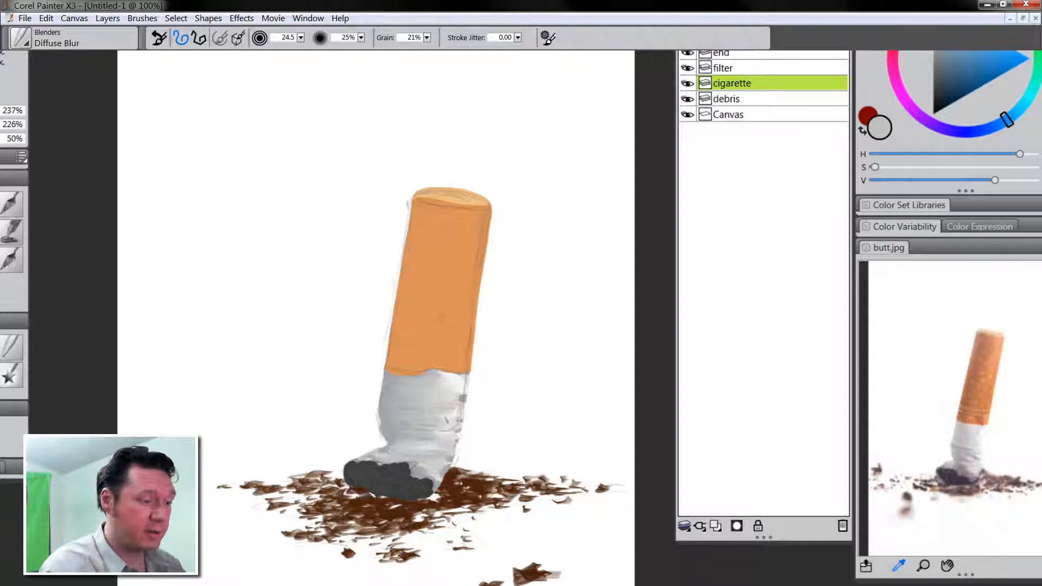
left_click_drag(461, 400, 449, 370)
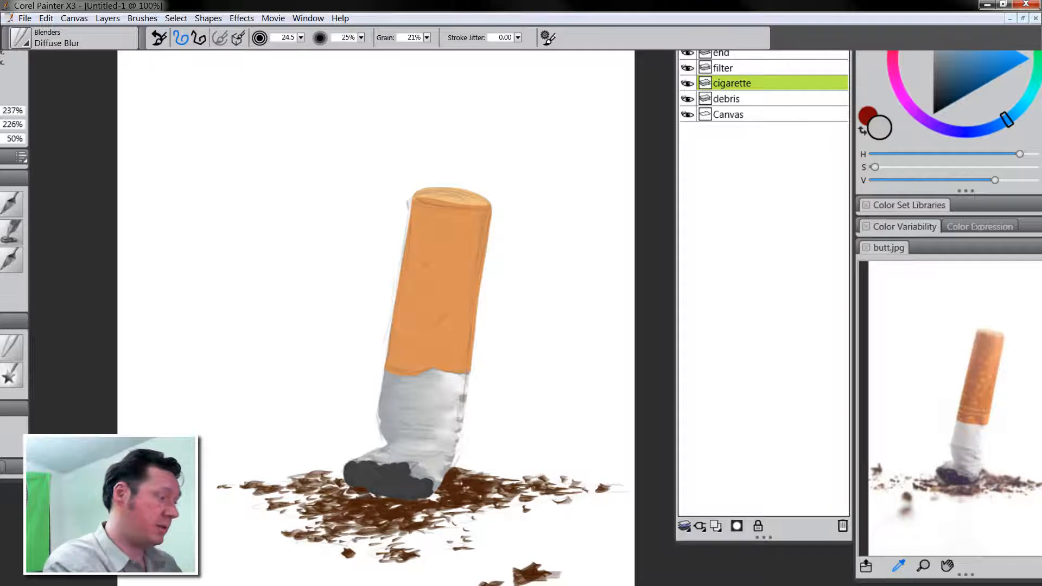
key("space")
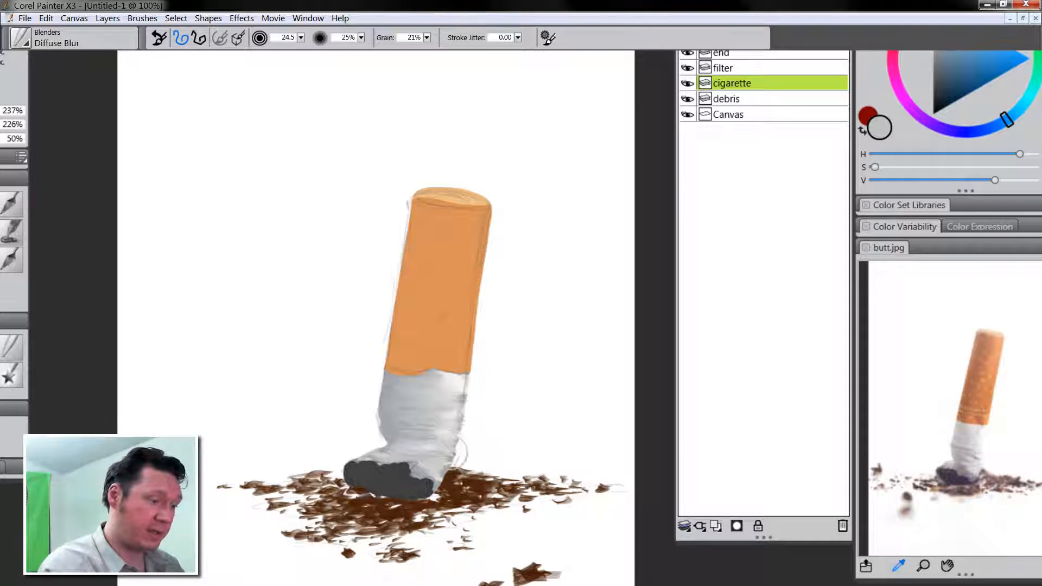
mouse_move(449, 447)
left_mouse_down()
mouse_move(461, 383)
mouse_move(443, 475)
mouse_move(448, 366)
mouse_move(455, 406)
left_mouse_up()
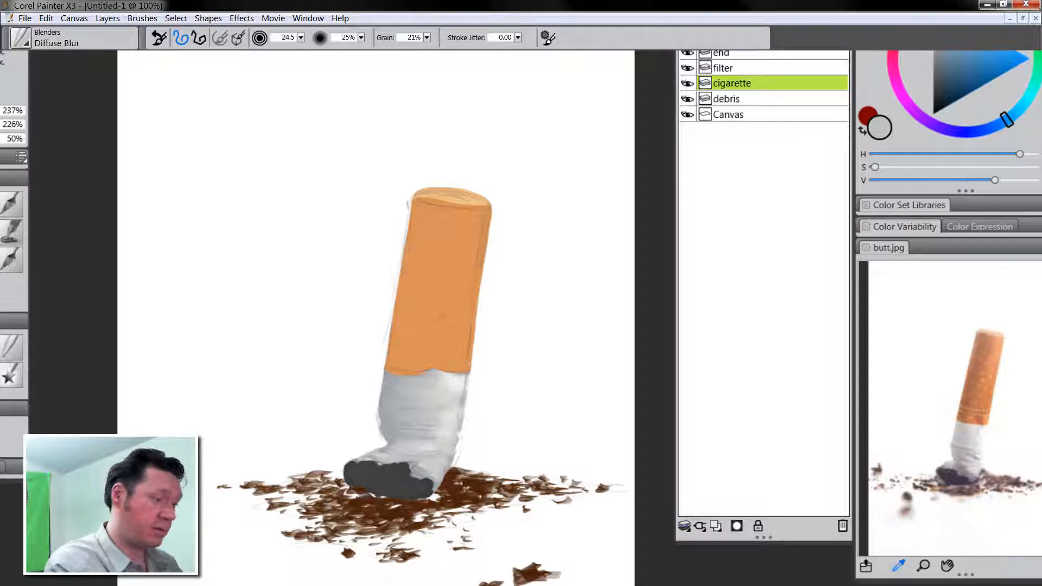
Airbrush pure white highlights and fine fold lines onto the paper's right side with the Digital Airbrush, working from size 16.8 down to 2.8
left_click(463, 432, "ctrl+alt")
left_click(465, 438, "ctrl+alt")
left_click(469, 451, "ctrl+alt")
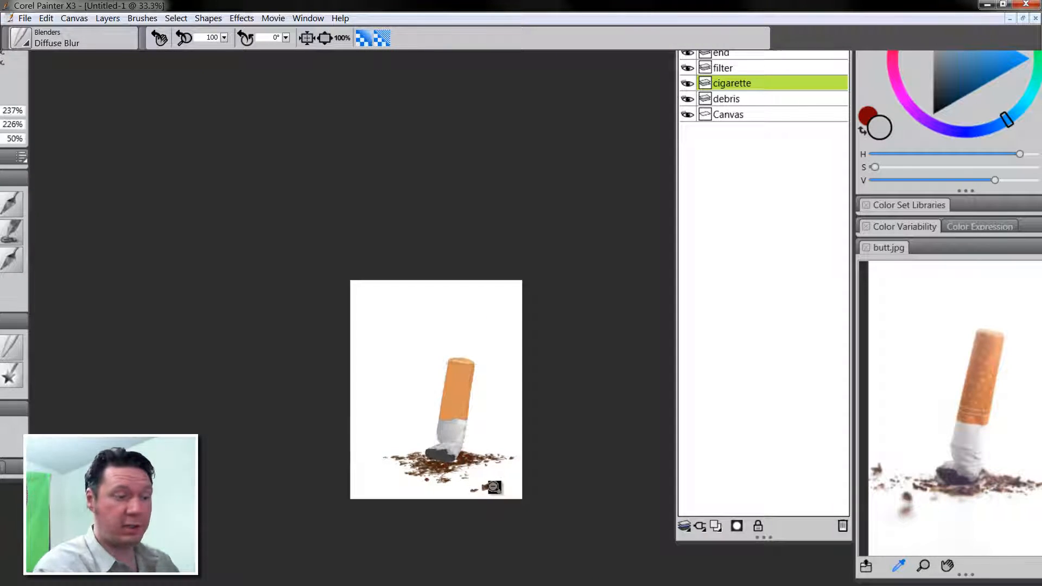
left_click(470, 449, "ctrl")
left_click(469, 450, "ctrl")
left_click(468, 451, "ctrl")
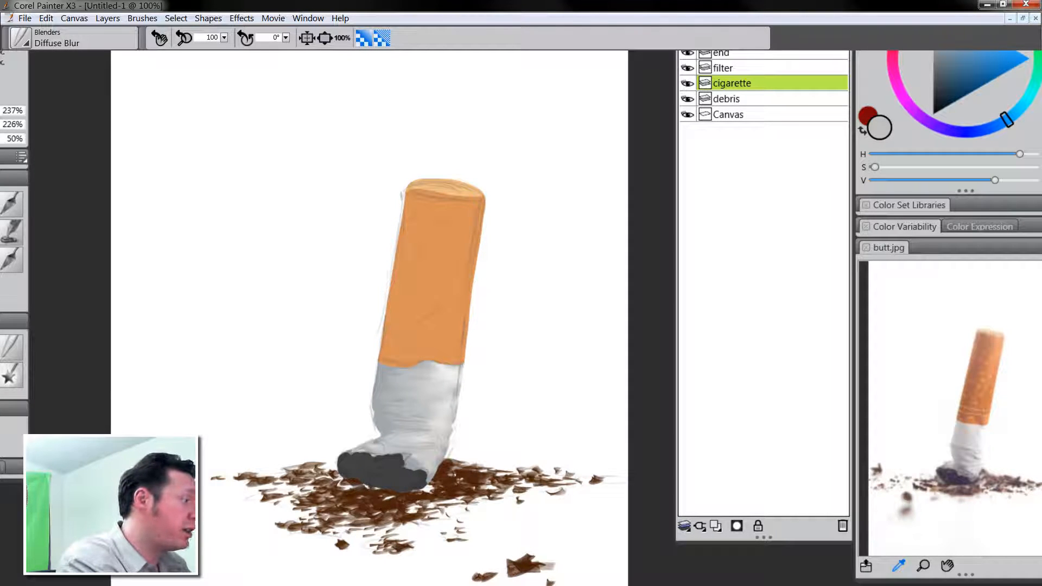
left_click(11, 204)
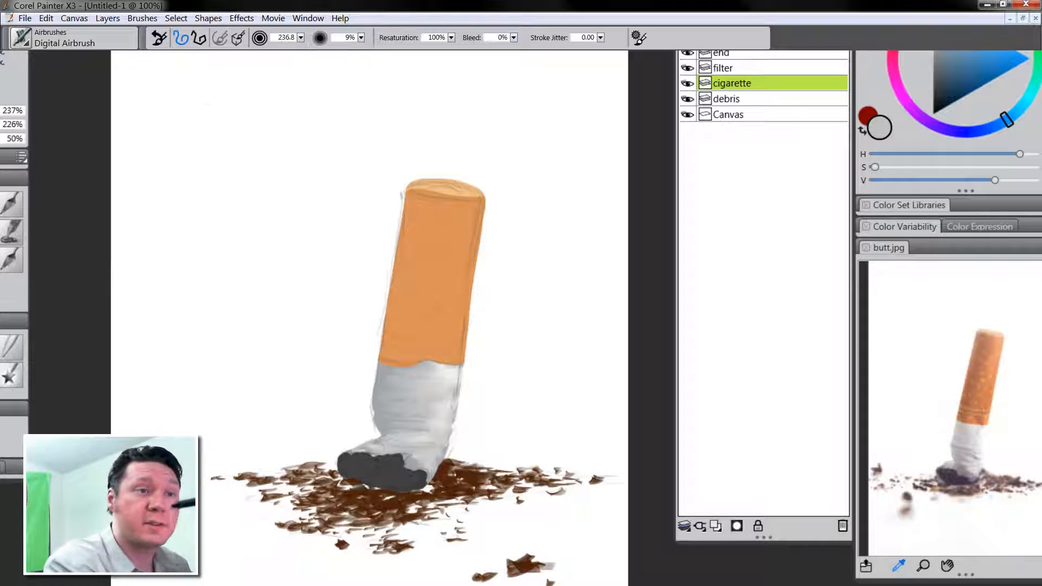
left_click(483, 325, "alt")
left_click_drag(524, 398, 426, 366)
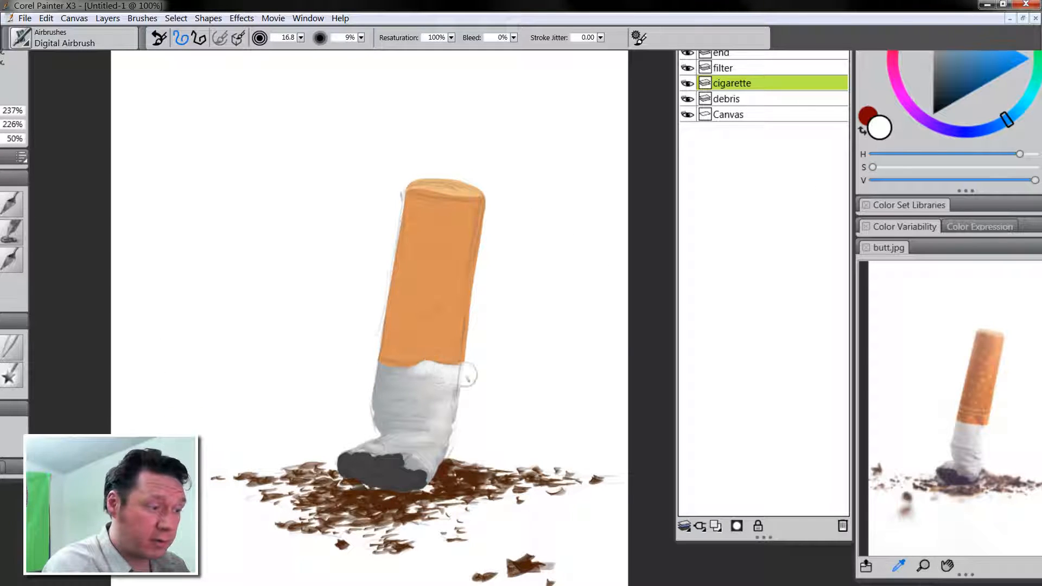
left_click_drag(448, 408, 444, 401)
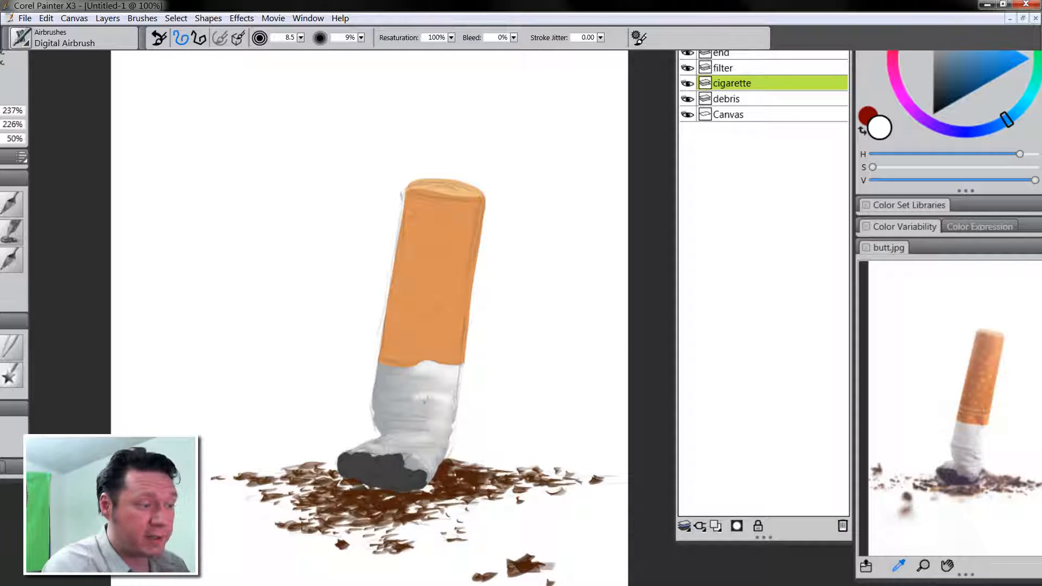
left_click_drag(423, 397, 433, 401)
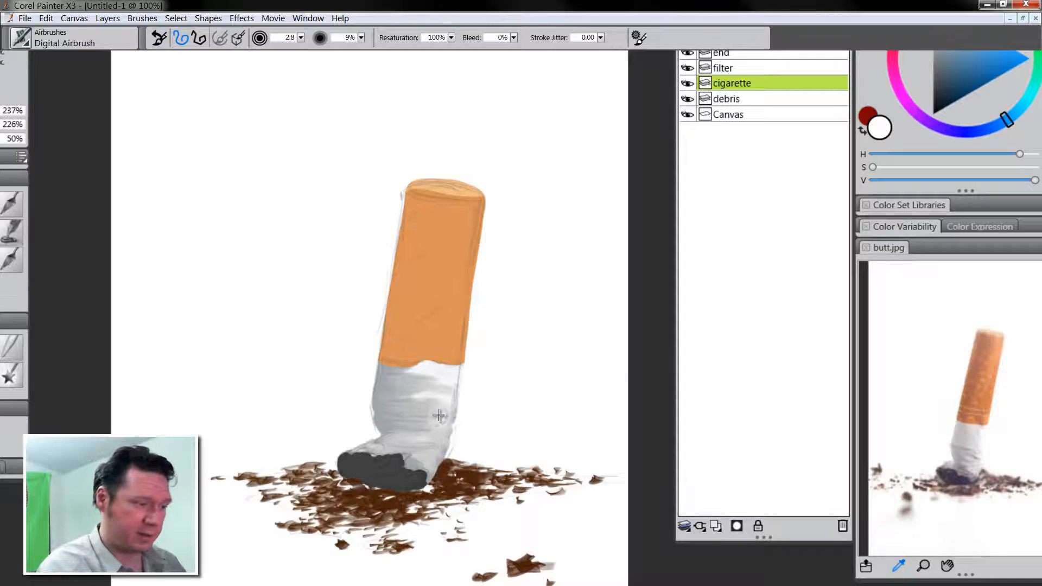
Airbrush white highlights into the lower folds and right edge, plus a soft reflected light along the paper's left edge below the filter
key("[")
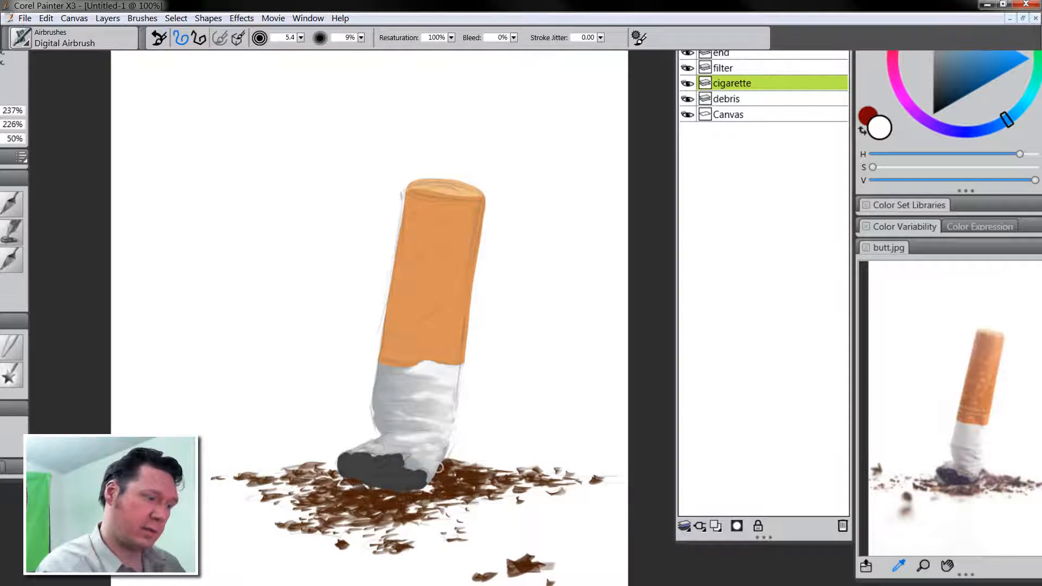
mouse_move(453, 446)
left_mouse_down()
mouse_move(463, 396)
mouse_move(420, 403)
mouse_move(425, 366)
mouse_move(425, 387)
mouse_move(470, 396)
mouse_move(425, 359)
mouse_move(461, 388)
left_mouse_up()
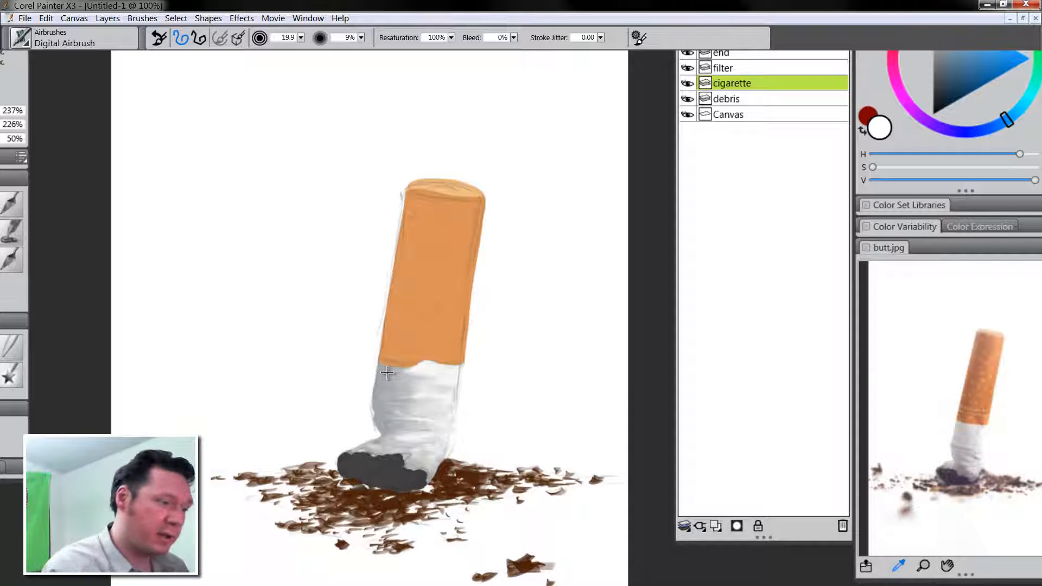
left_click_drag(387, 373, 373, 365)
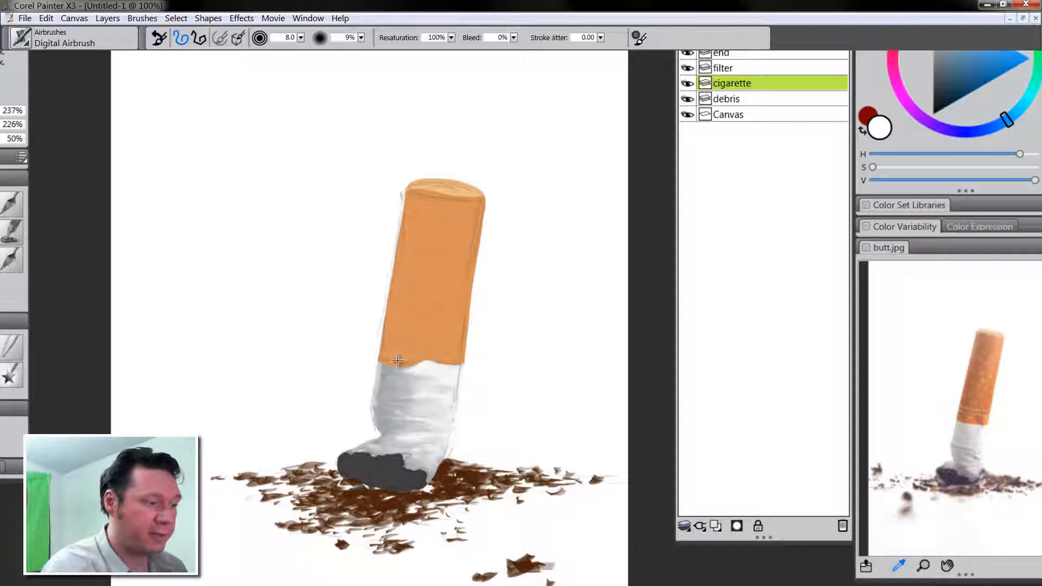
left_click_drag(397, 360, 386, 369)
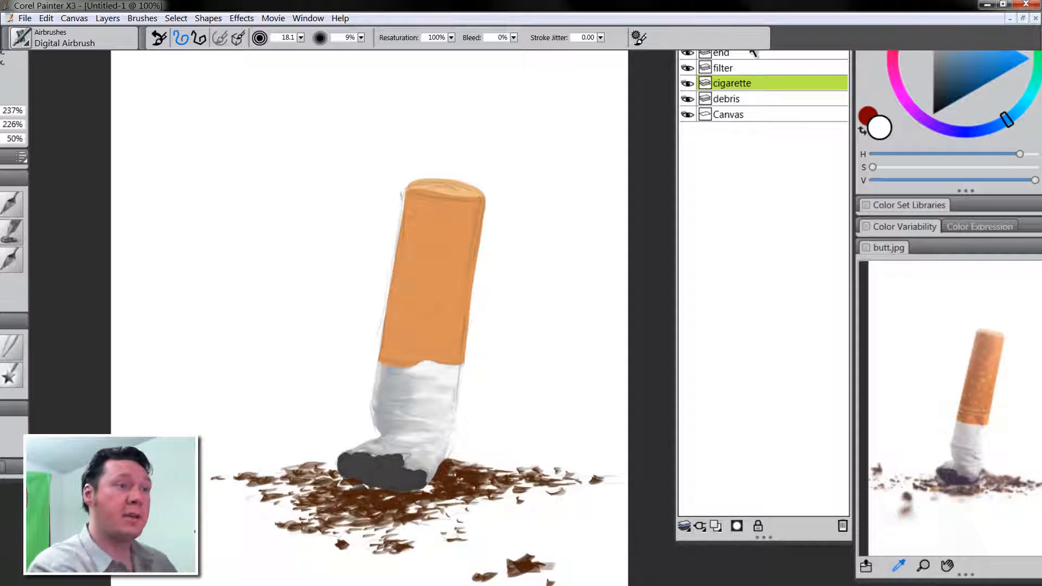
Hide the sketch layer to view the painted cigarette without its outlines
left_click(727, 38)
left_click(687, 37)
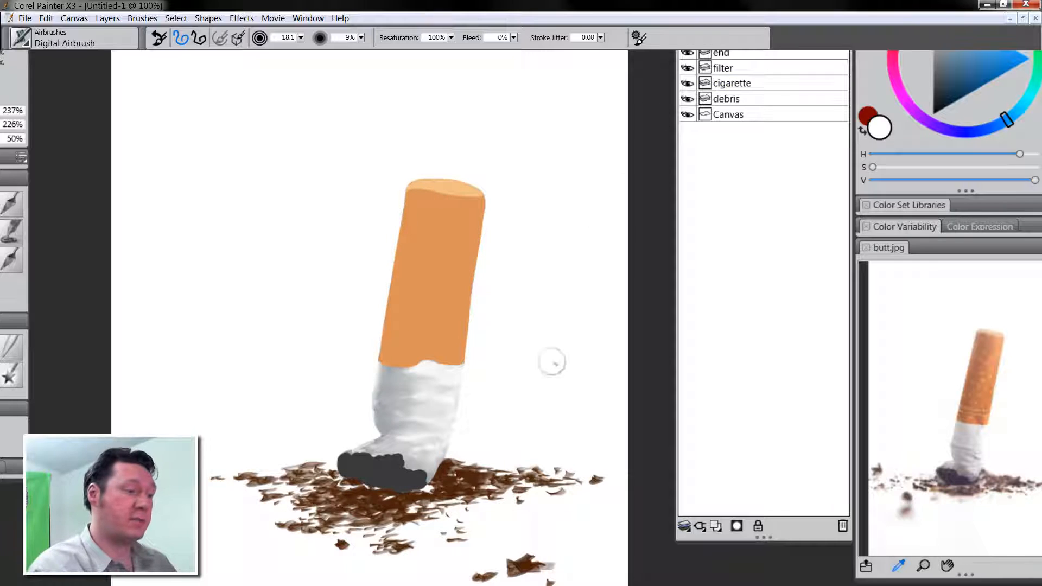
scroll(429, 512, "down", 5)
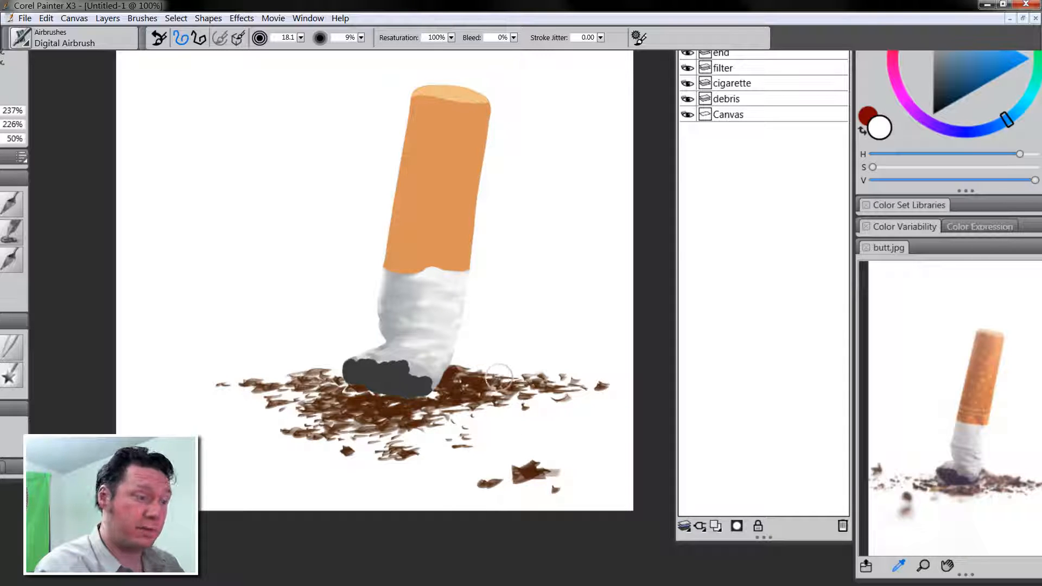
Brighten the right side of the paper on the cigarette layer with a soft white Digital Airbrush at size 70.0
left_click_drag(452, 266, 481, 312)
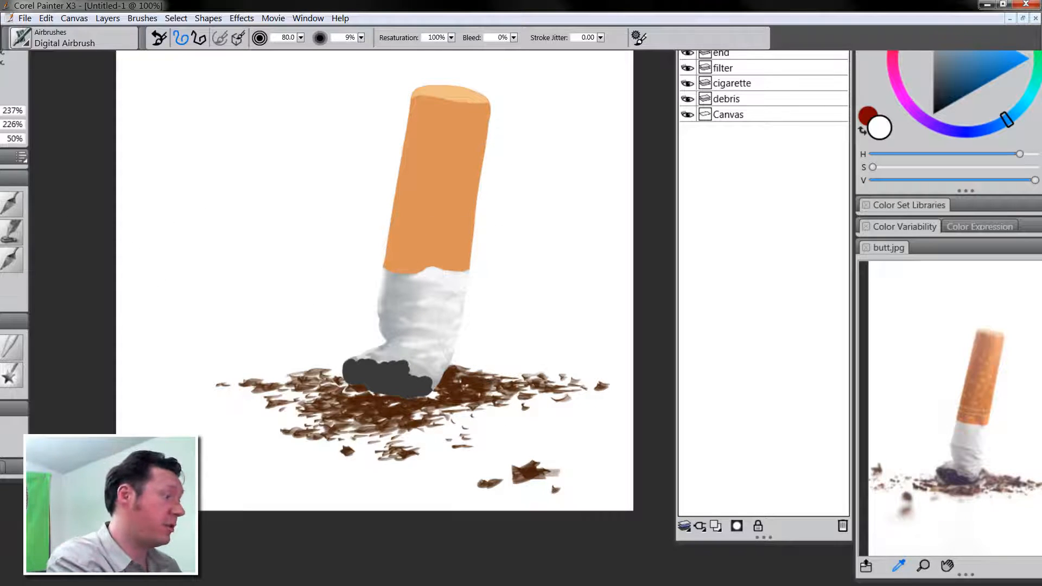
left_click_drag(232, 198, 309, 335)
left_click_drag(466, 244, 506, 269)
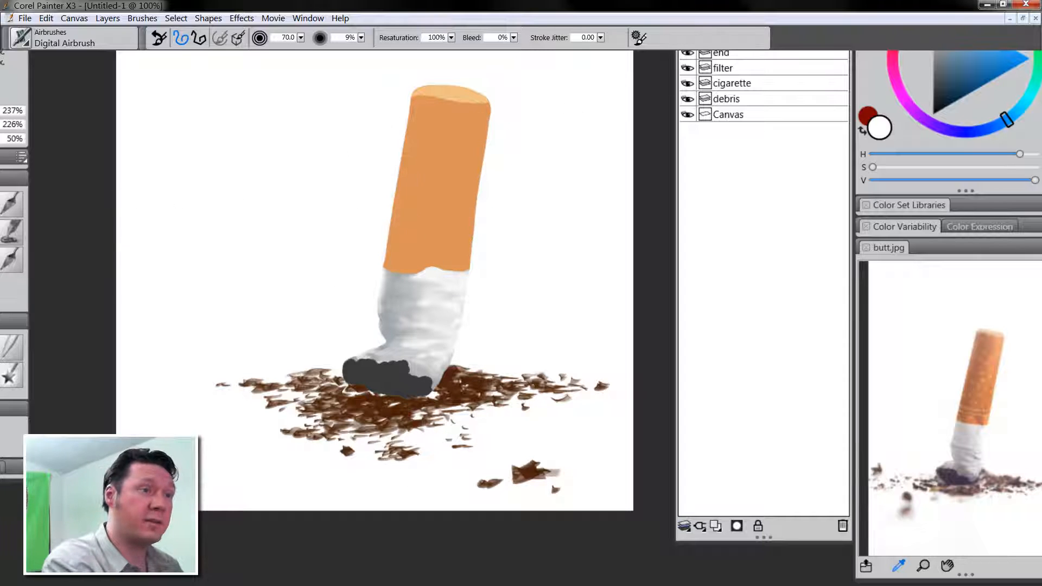
left_click(745, 82)
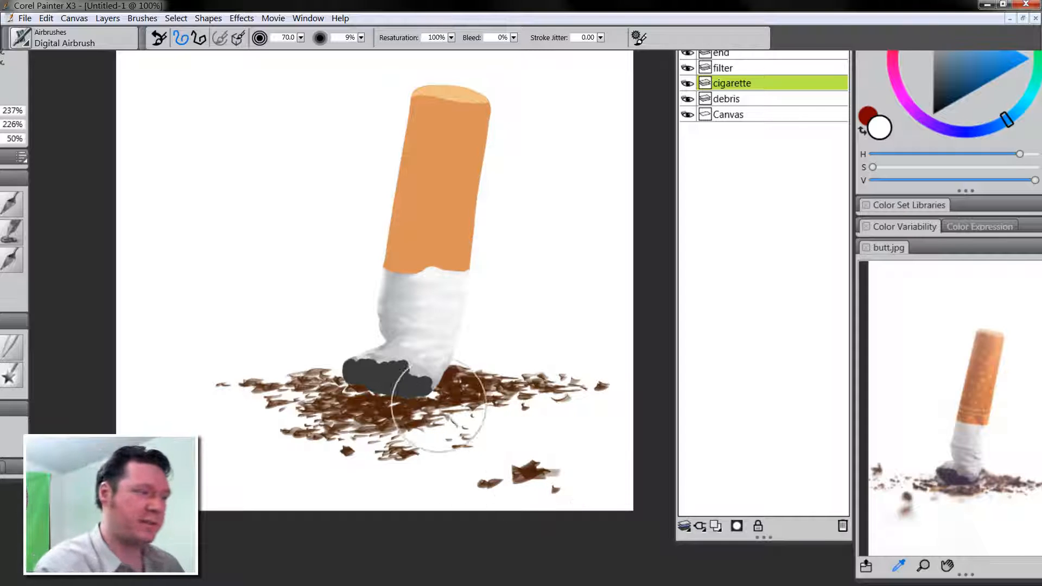
Paint thin creases in a grey sampled from the paper, plus white highlights between them, with the Detail Oils Brush at size 3.2
left_click_drag(423, 268, 431, 279)
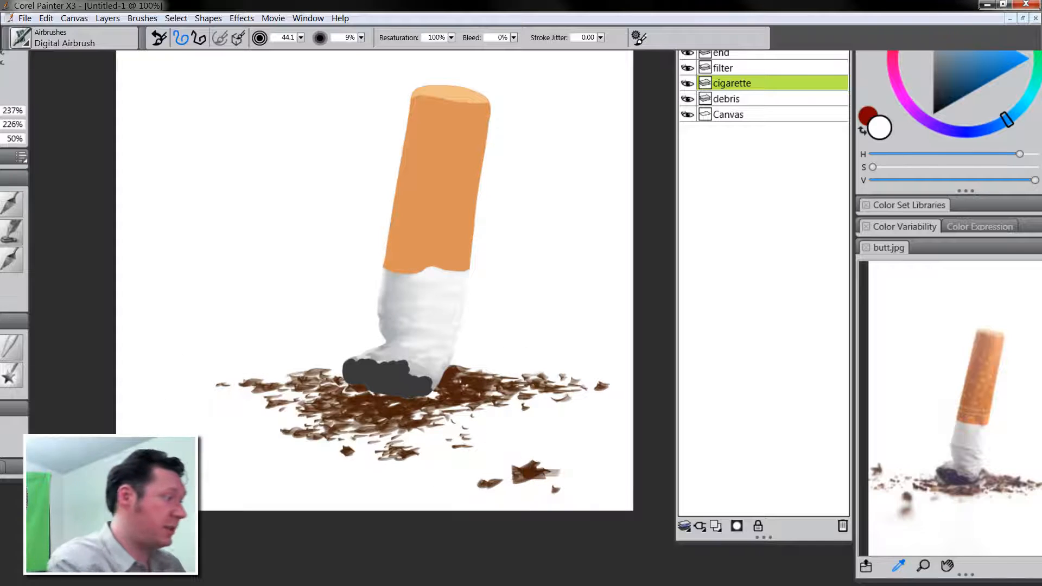
left_click(10, 260)
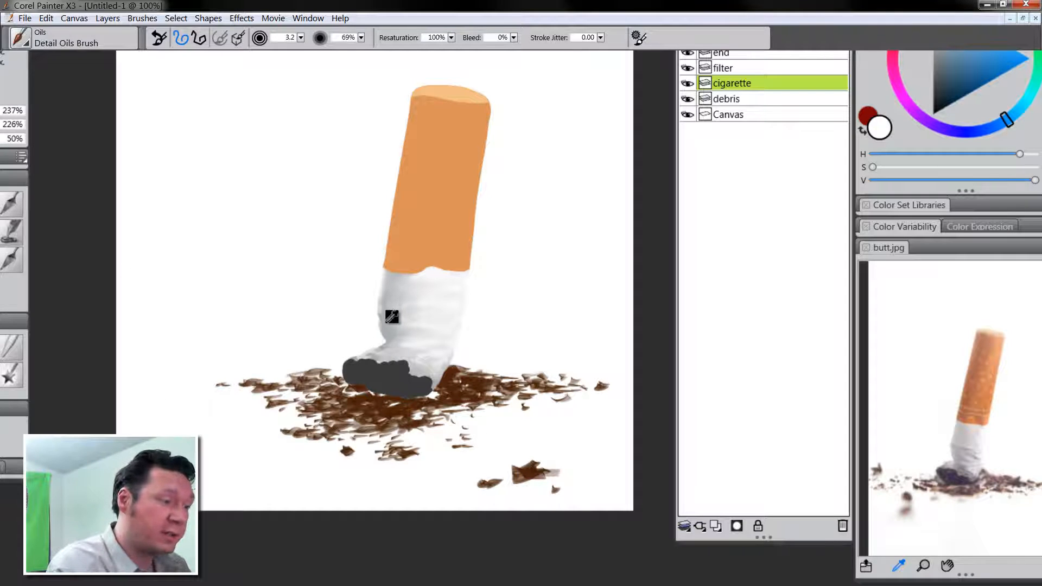
left_click(398, 314, "alt")
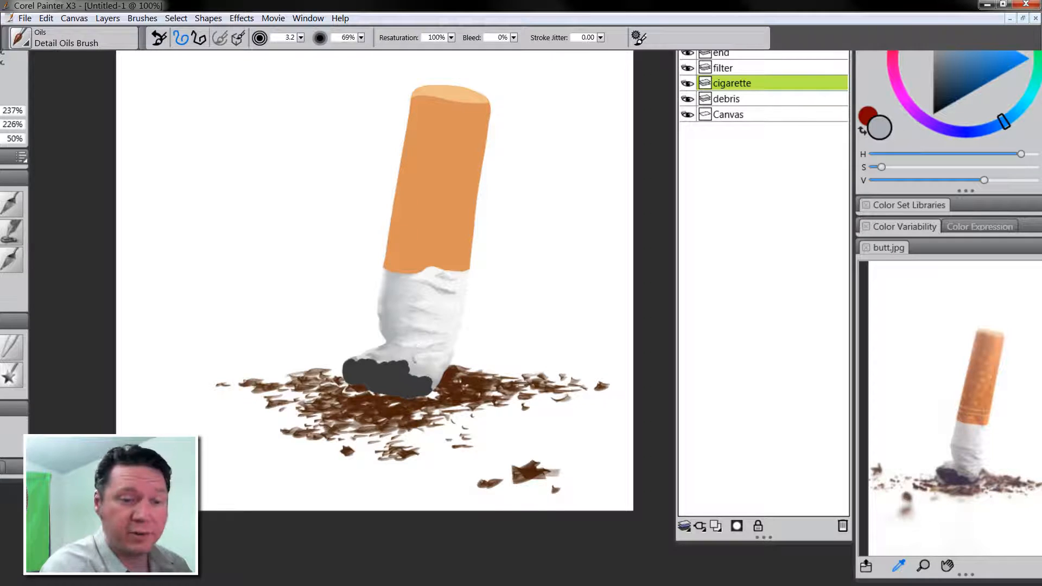
left_click_drag(411, 359, 392, 356)
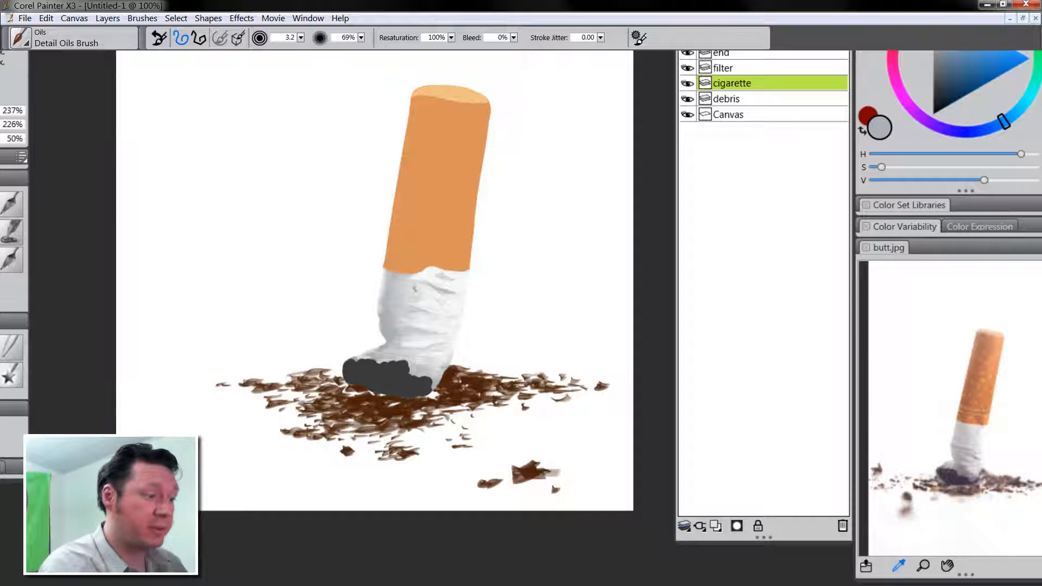
left_click(976, 436)
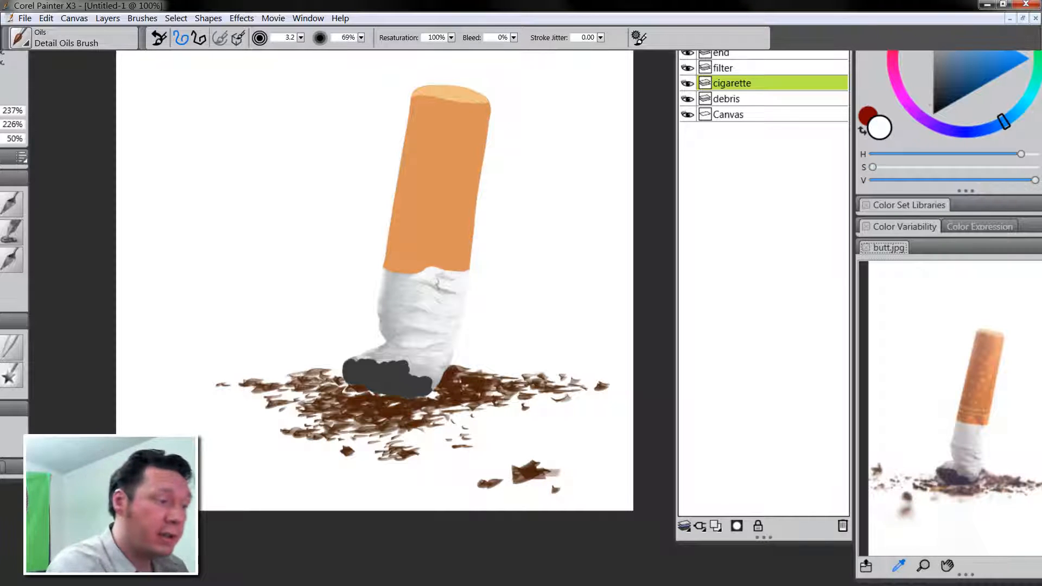
left_click_drag(436, 285, 455, 286)
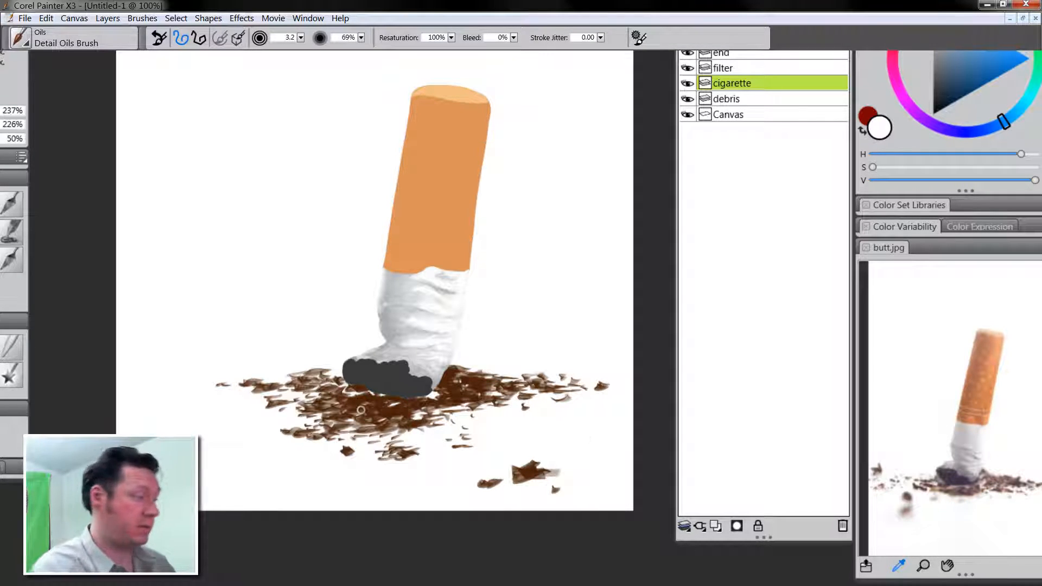
Soften and blend the painted folds on the cigarette paper with the Diffuse Blur blender, working at sizes 6.7 and 19.5
left_click(441, 368, "ctrl+alt")
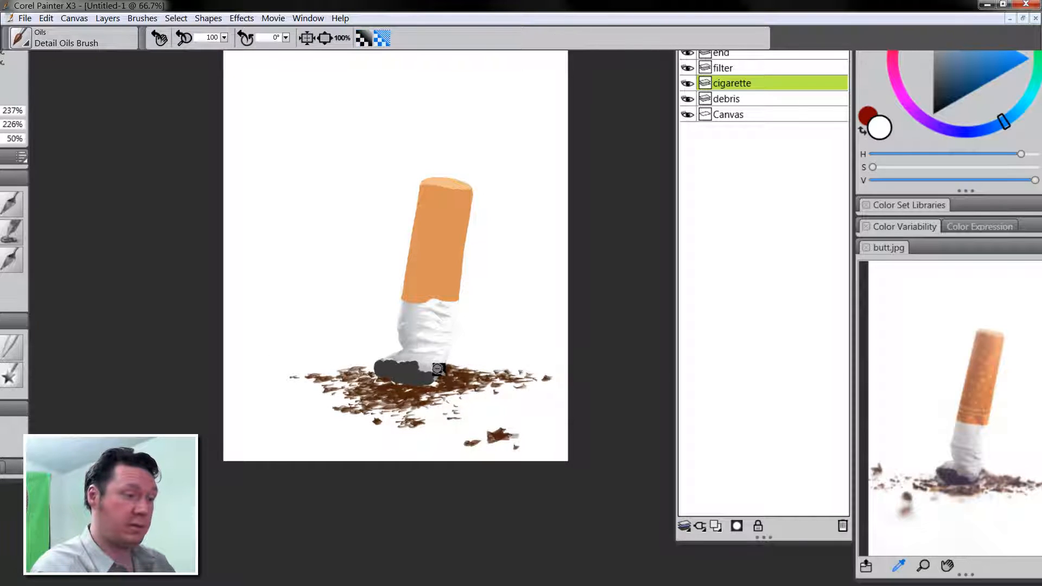
left_click(439, 369, "ctrl+alt")
left_click(445, 368, "ctrl+alt")
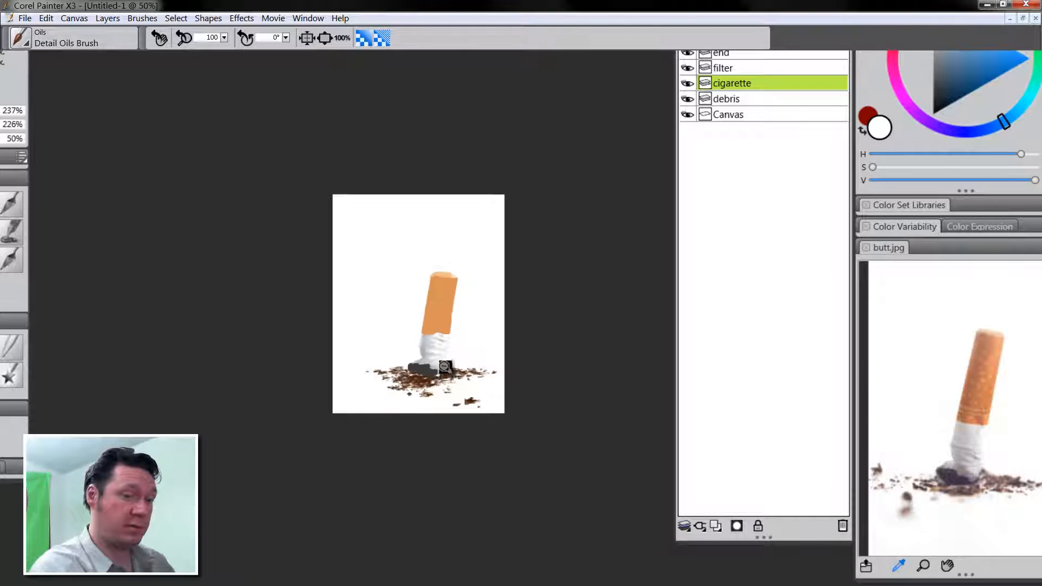
left_click(439, 355, "ctrl")
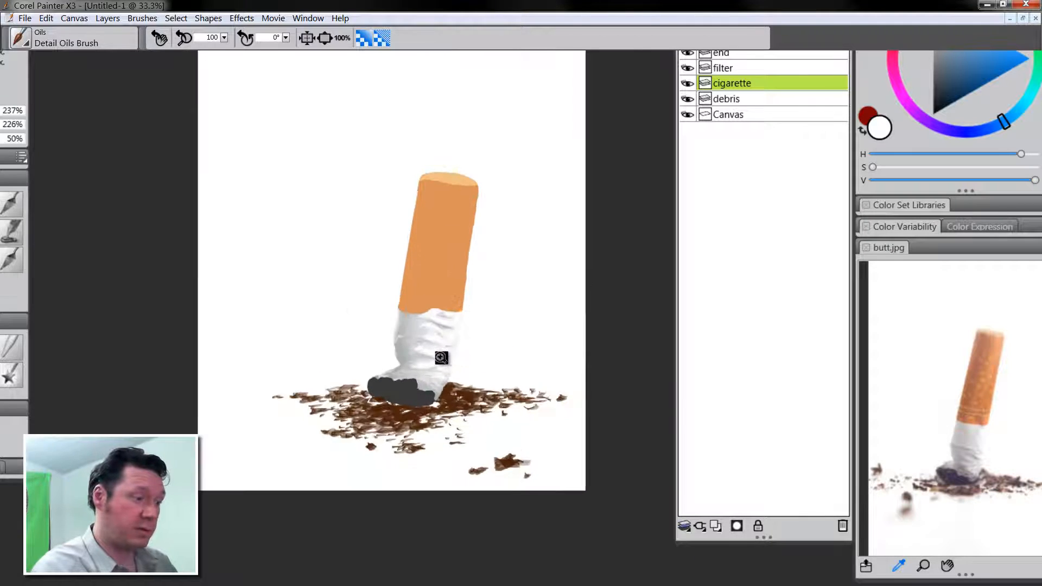
left_click(442, 357, "ctrl")
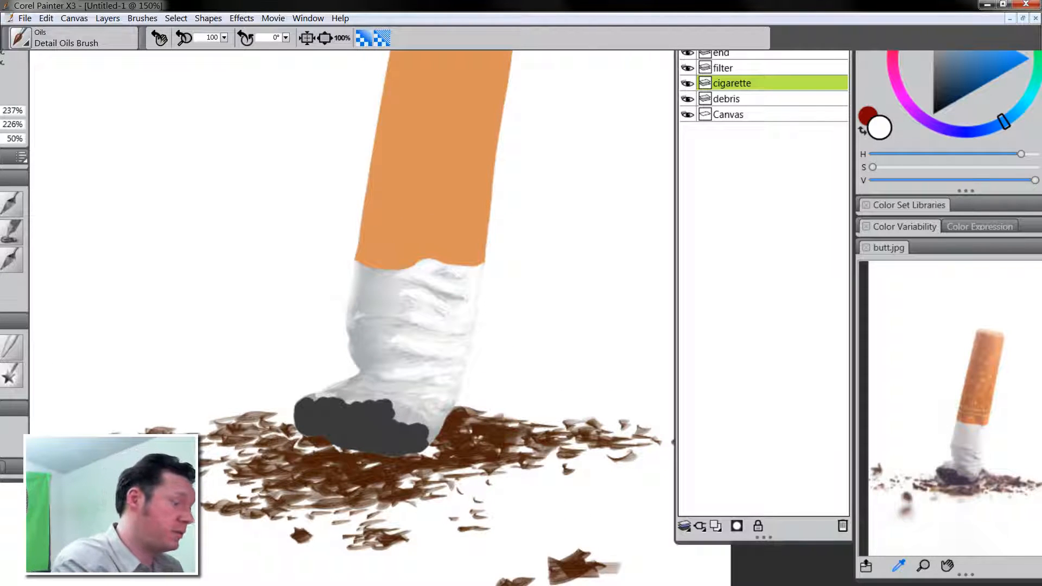
left_click(11, 347)
mouse_move(415, 310)
left_mouse_down()
mouse_move(443, 314)
mouse_move(413, 290)
mouse_move(455, 274)
mouse_move(396, 332)
left_mouse_up()
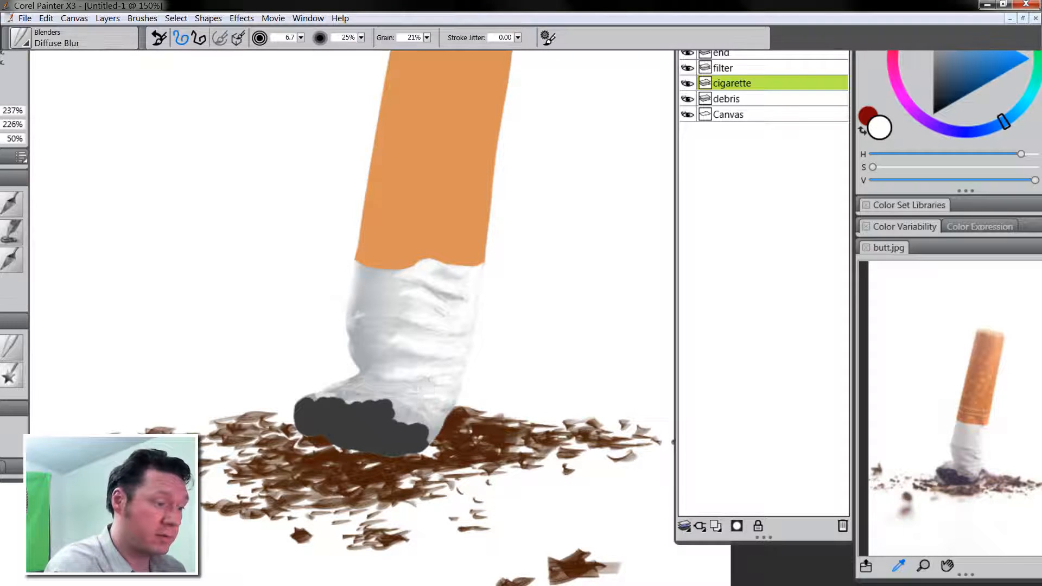
left_click_drag(425, 337, 440, 322, "ctrl+alt")
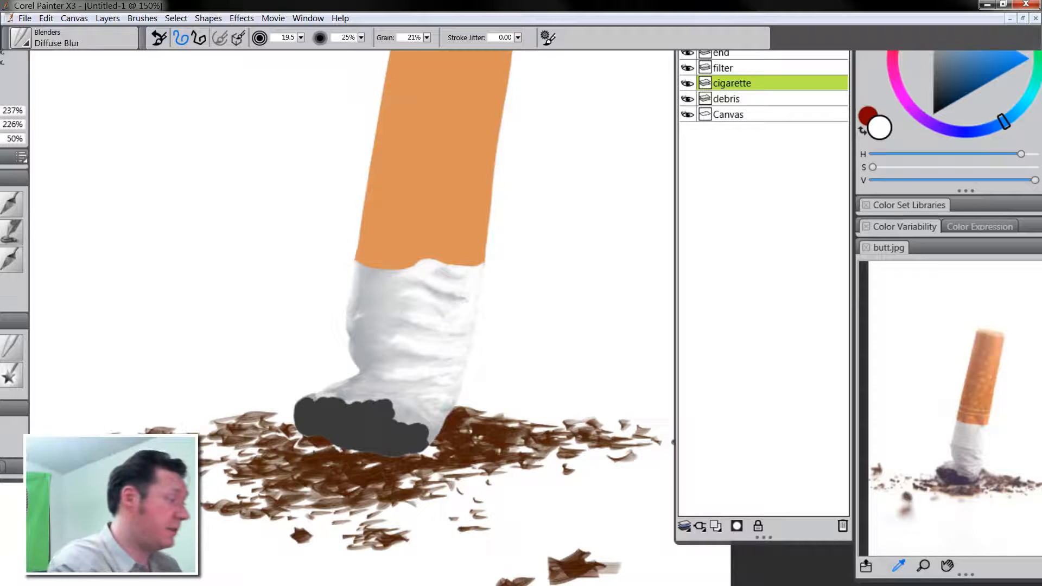
Tighten the folds on the right part of the paper with the F-X Pinch brush at about size 14.7
left_click(9, 375)
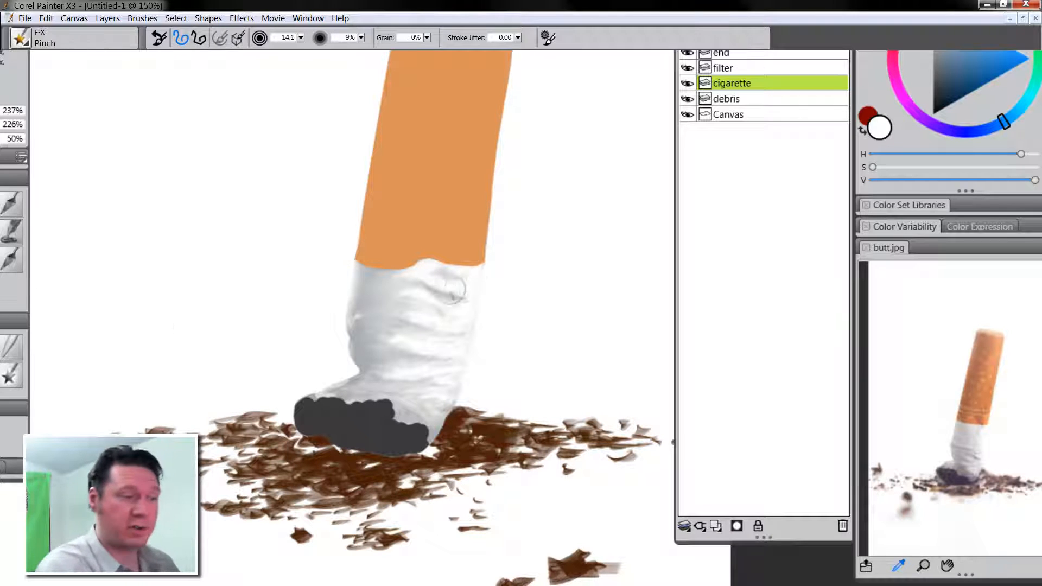
key("[")
mouse_move(433, 296)
left_mouse_down()
mouse_move(442, 296)
mouse_move(420, 284)
mouse_move(456, 296)
mouse_move(448, 278)
mouse_move(465, 283)
mouse_move(424, 326)
mouse_move(459, 330)
mouse_move(432, 379)
mouse_move(399, 382)
mouse_move(448, 390)
left_mouse_up()
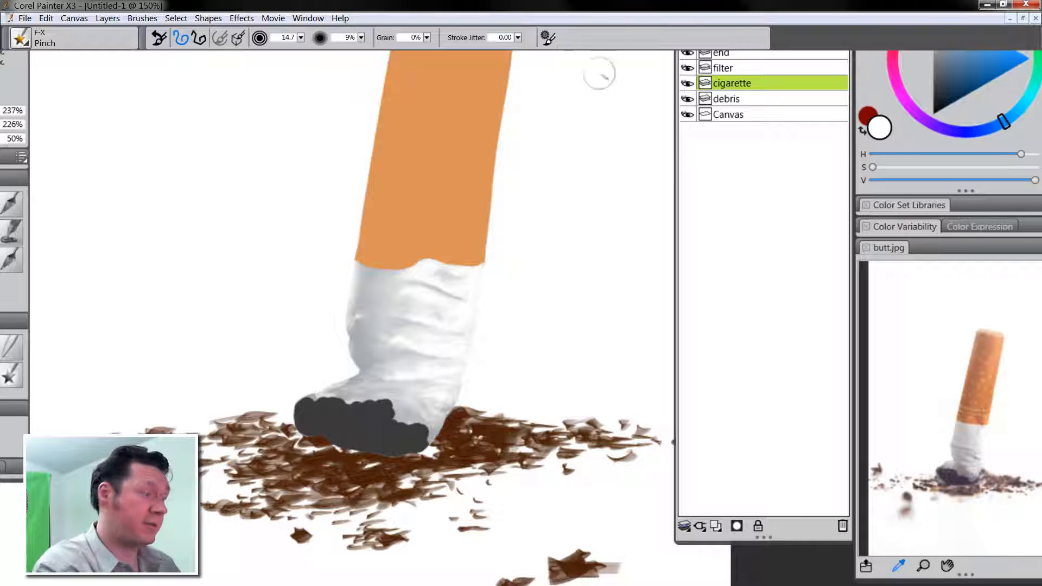
Reshape the paper's left edge into small wrinkles with the Distorto brush at size 8.8 and 49% grain
left_click(10, 375)
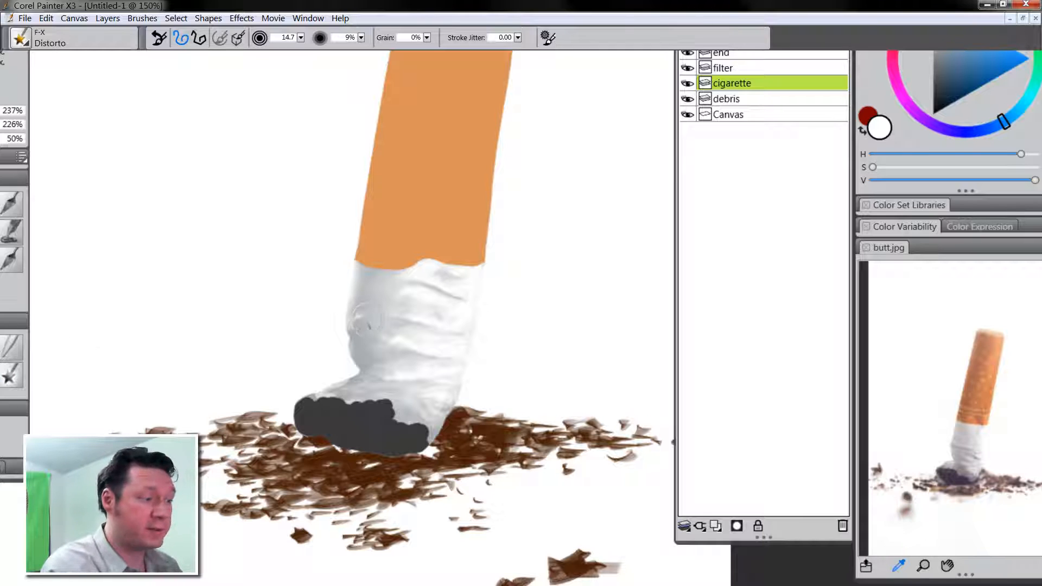
left_click_drag(359, 317, 354, 331)
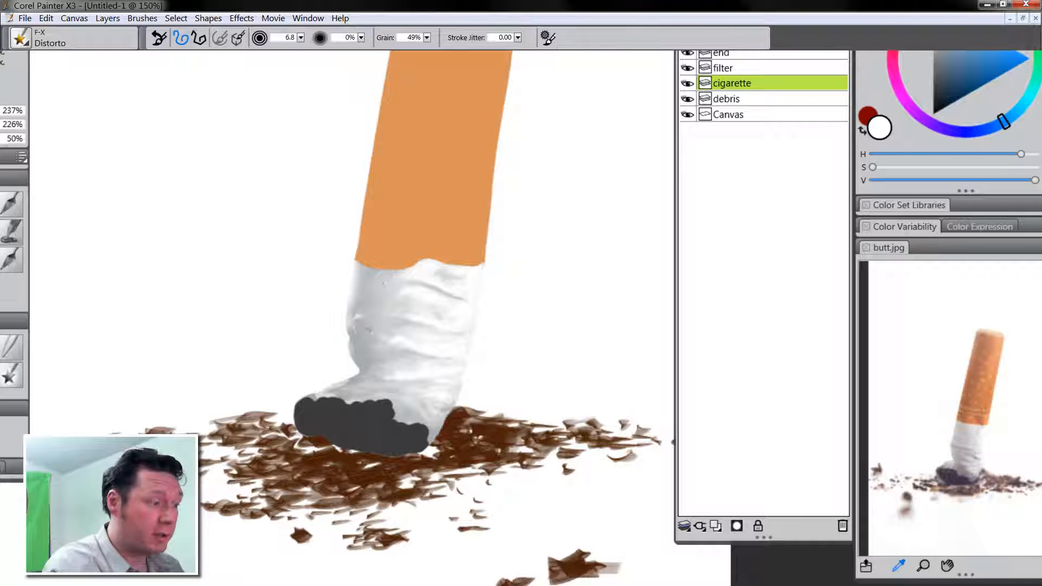
key("]")
key("]")
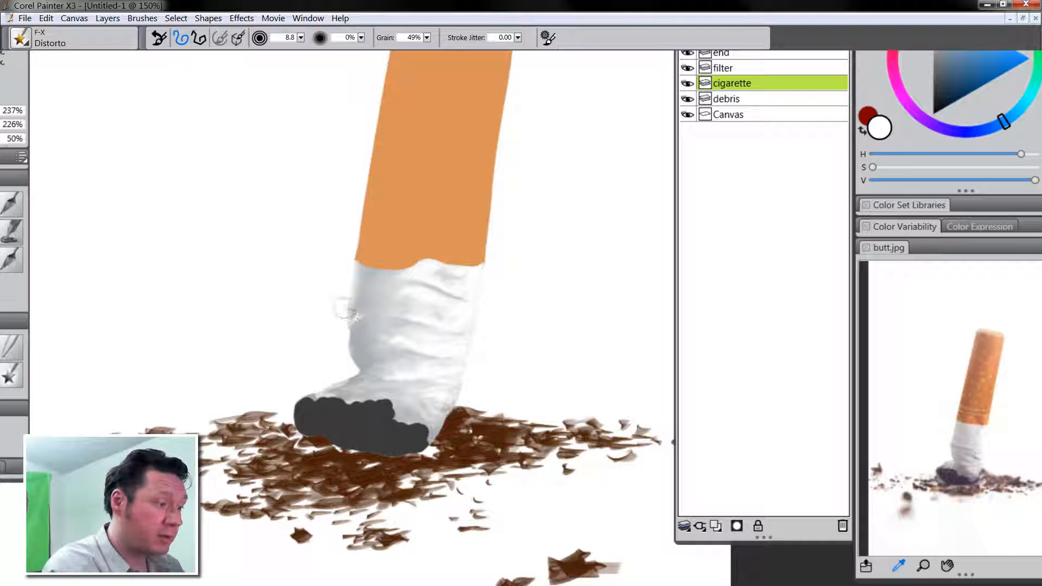
left_click_drag(344, 309, 354, 320)
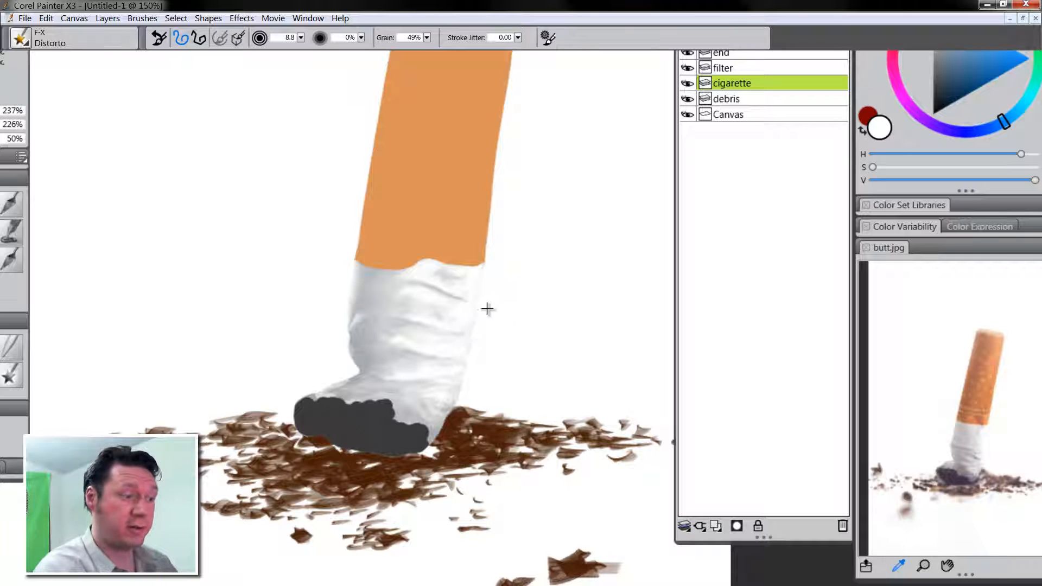
Push the paper's right edge and the contours around the burnt end into irregular shapes with Distorto, varying the size from 3.0 to 25.1
key("bracketleft")
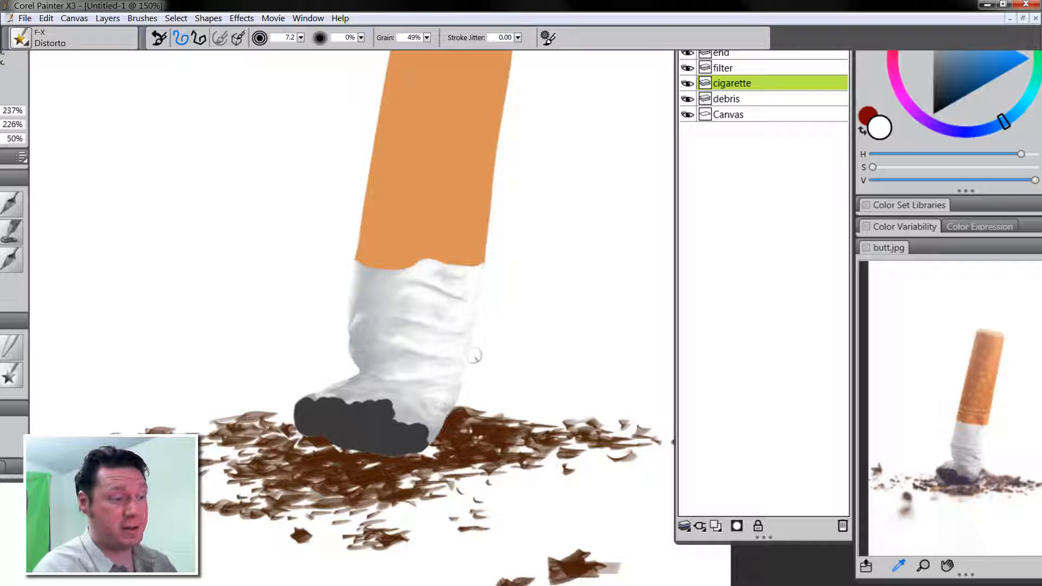
key("bracketleft")
key("bracketleft")
key("bracketleft")
key("bracketleft")
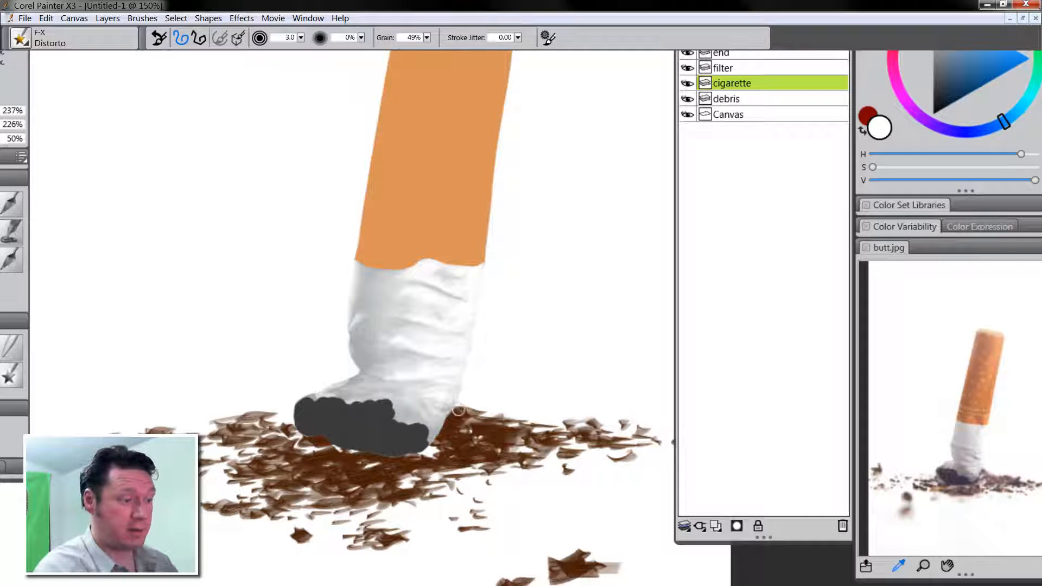
key("bracketright")
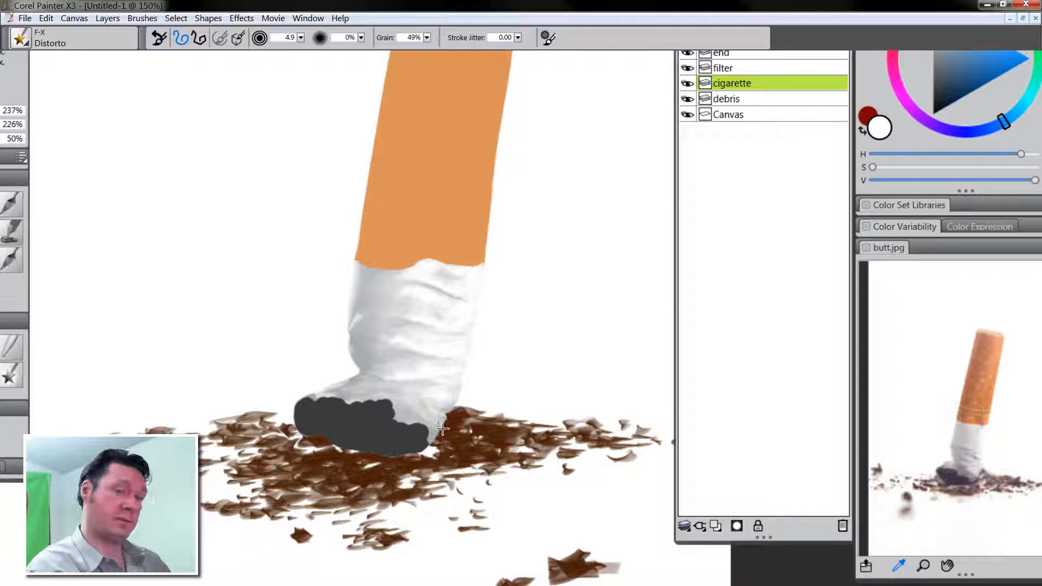
key("bracketright")
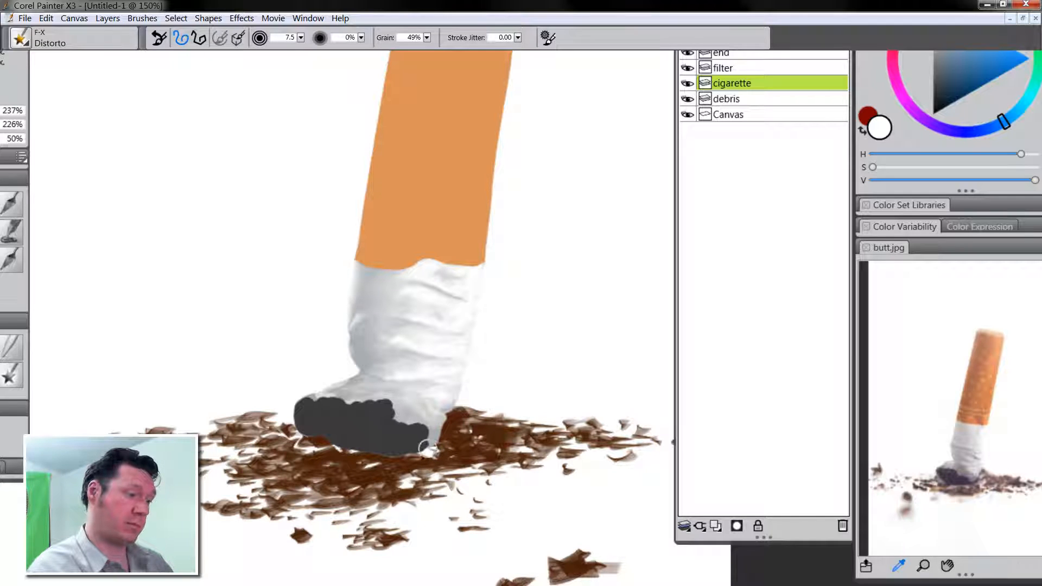
mouse_move(316, 393)
left_mouse_down()
mouse_move(343, 382)
mouse_move(302, 398)
left_mouse_up()
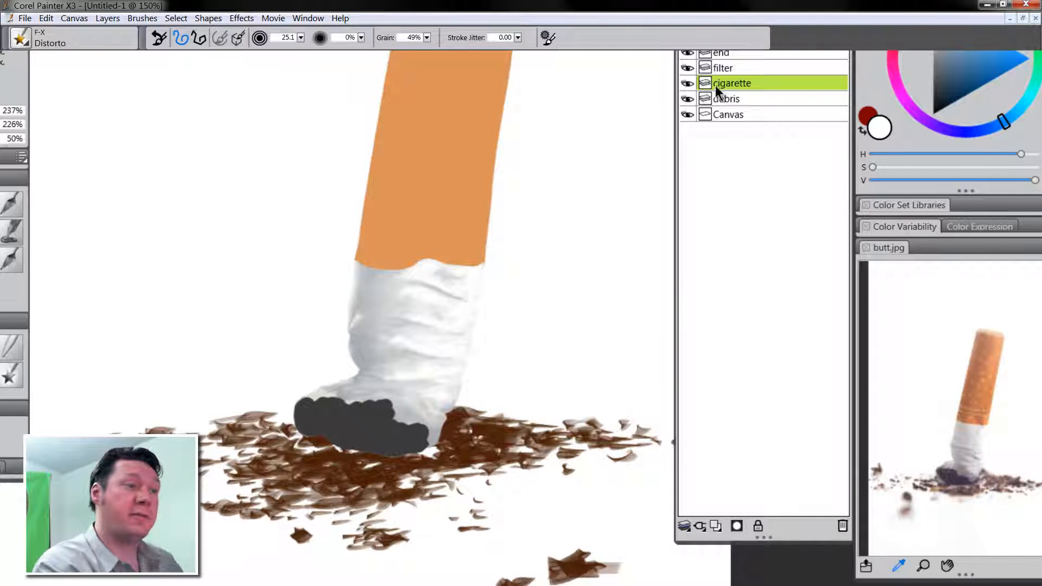
Shade the left side of the filter on the filter layer in progressively darker burnt oranges with the Digital Airbrush at size 44.1
left_click(730, 68)
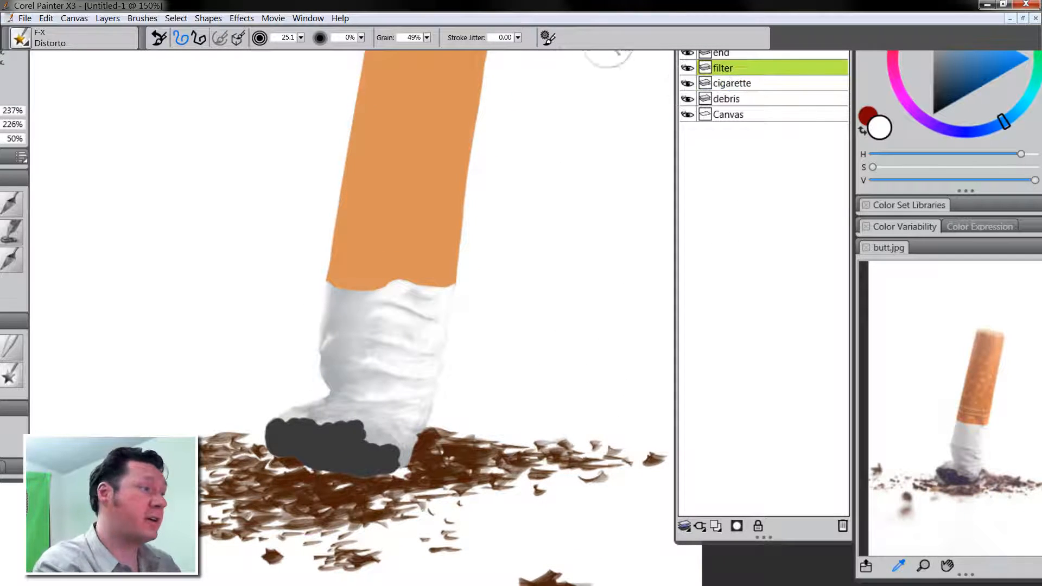
left_click(10, 347)
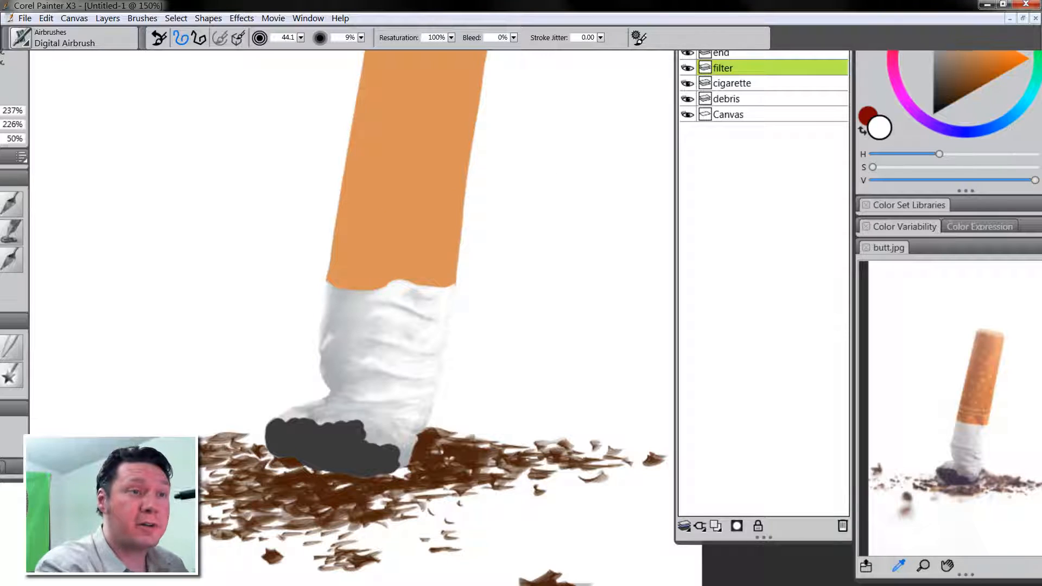
left_click(426, 145, "alt")
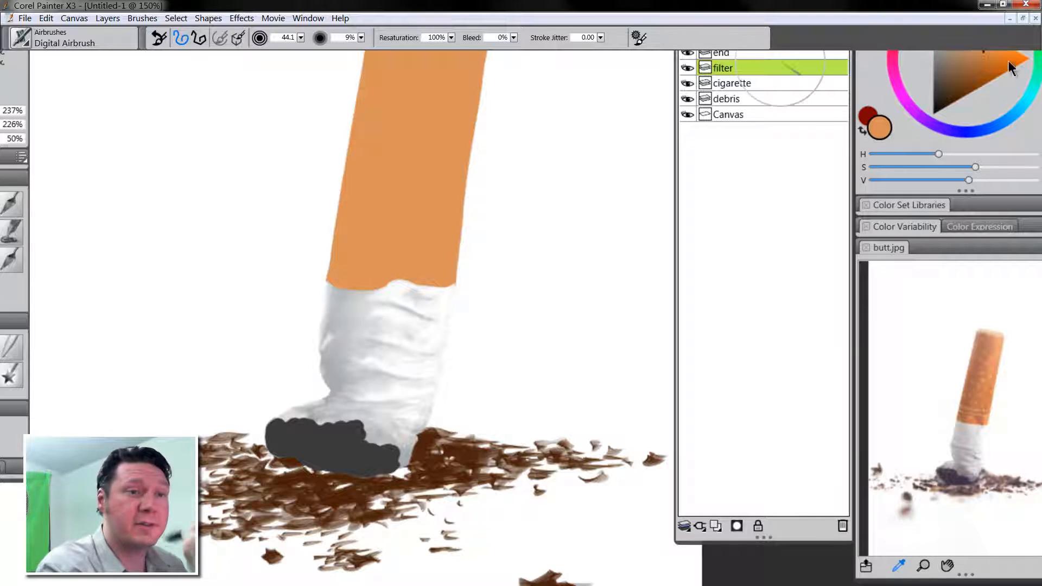
left_click_drag(983, 80, 981, 77)
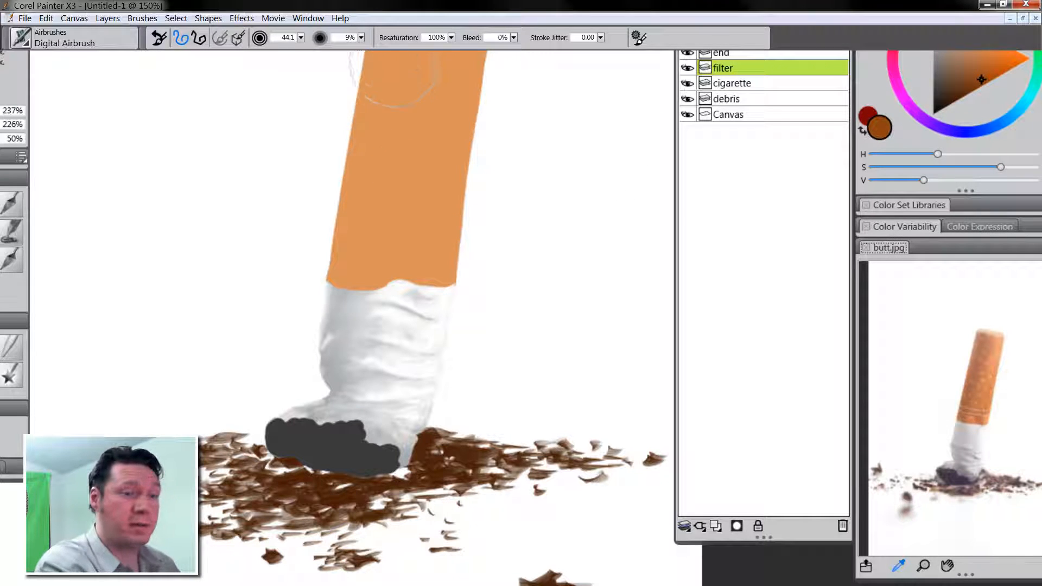
left_click_drag(376, 54, 347, 305)
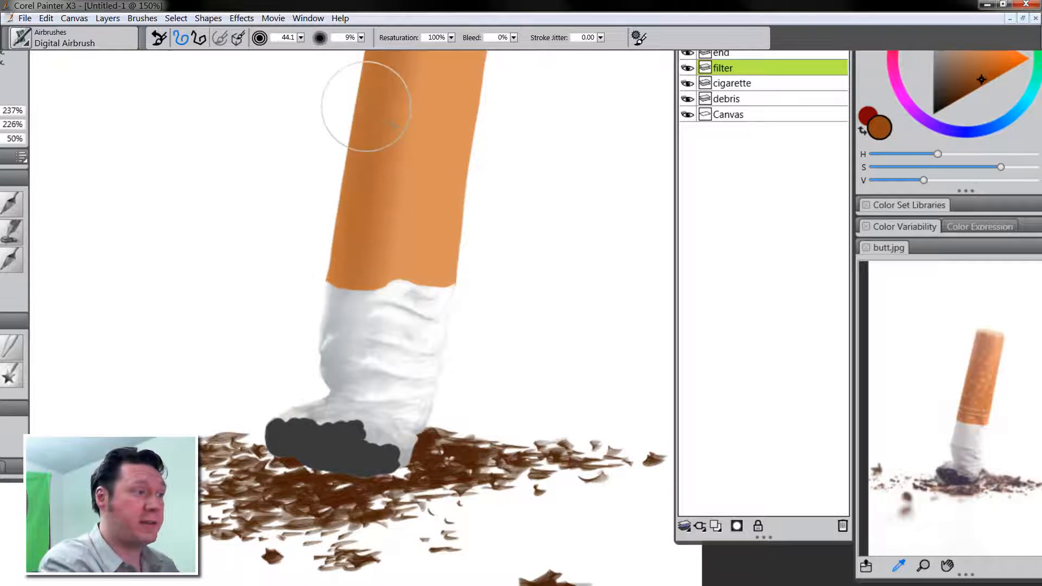
left_click_drag(358, 54, 309, 357)
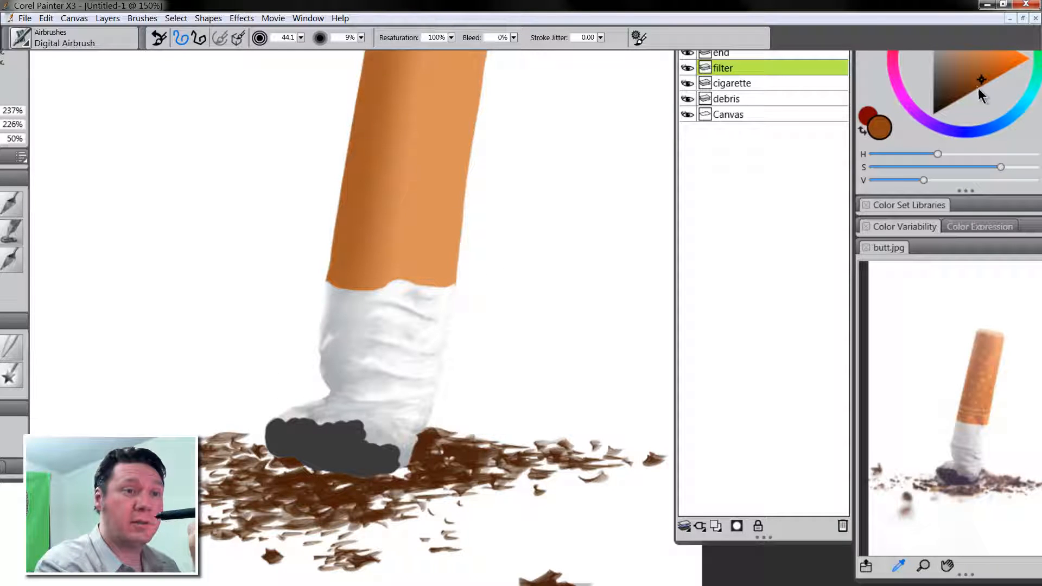
left_click(980, 87)
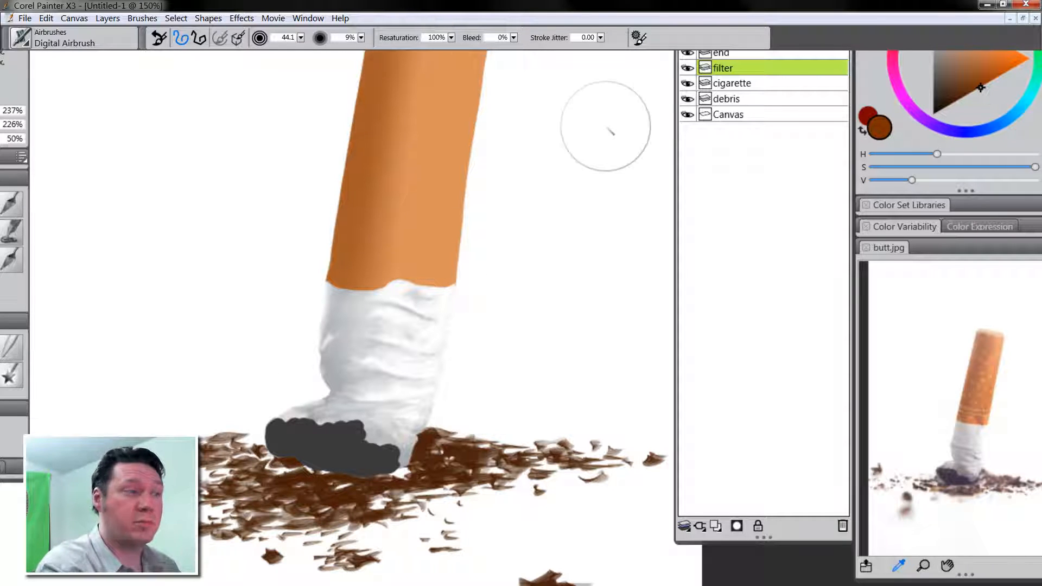
left_click_drag(380, 55, 333, 285)
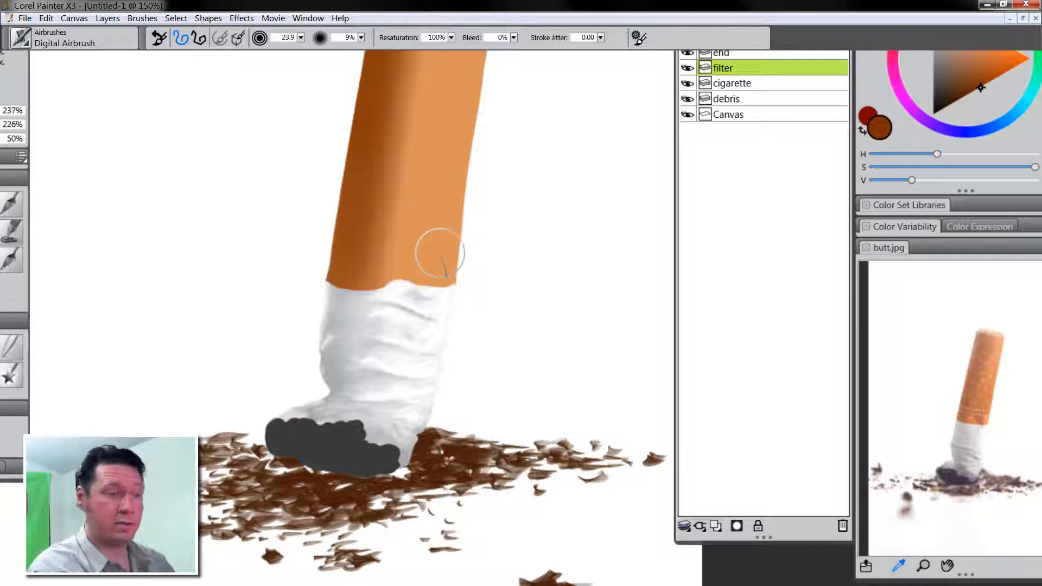
Airbrush a small dark dent into the filter just above its wavy lower edge, working from size 23.9 down to 2.8
left_click(401, 263)
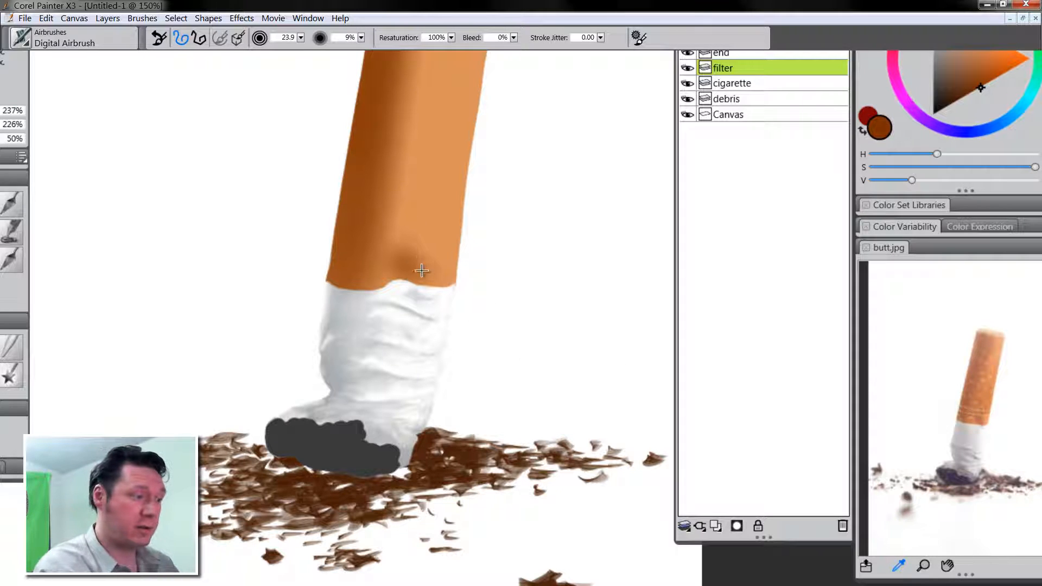
mouse_move(396, 248)
left_mouse_down()
mouse_move(432, 300)
mouse_move(420, 271)
mouse_move(396, 266)
mouse_move(407, 261)
mouse_move(417, 283)
mouse_move(395, 262)
mouse_move(414, 277)
left_mouse_up()
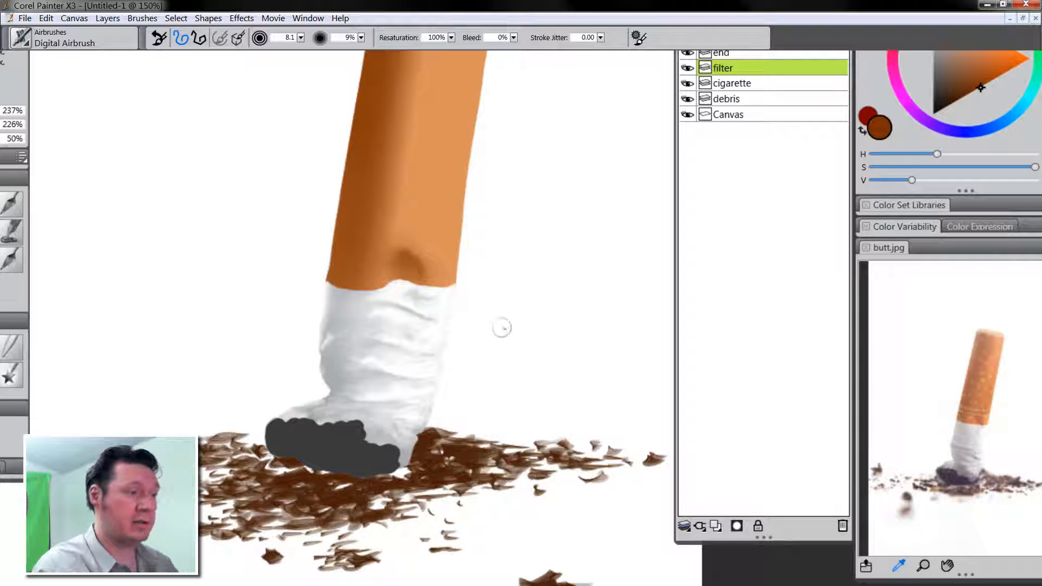
key("bracketleft")
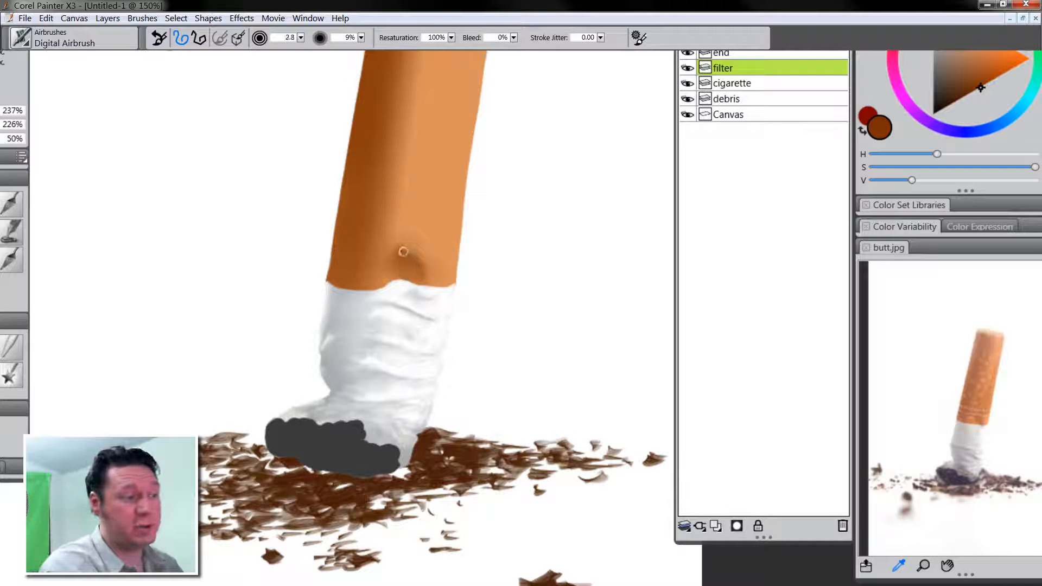
mouse_move(411, 260)
left_mouse_down()
mouse_move(420, 267)
mouse_move(397, 250)
mouse_move(422, 265)
mouse_move(386, 280)
left_mouse_up()
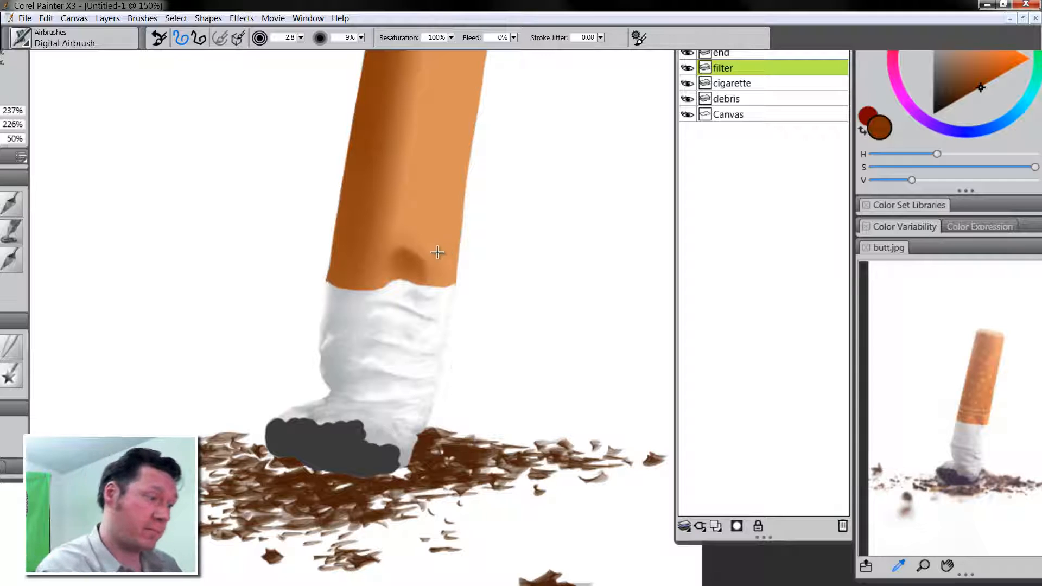
Airbrush more dark shading around the filter's dent and add a soft shadow at the filter's lower left corner
left_click_drag(432, 270, 406, 240)
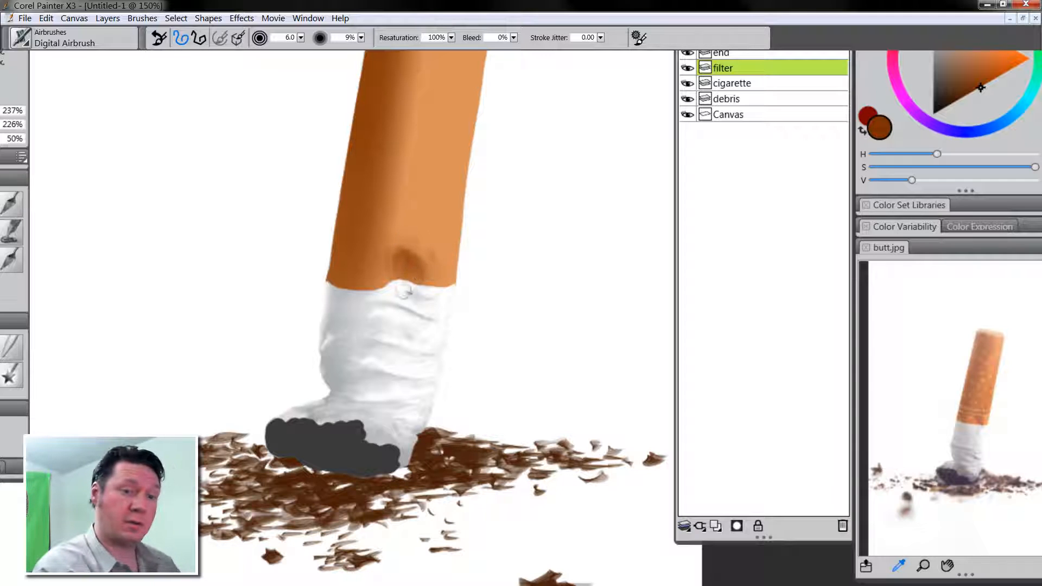
key("bracketright")
key("bracketright")
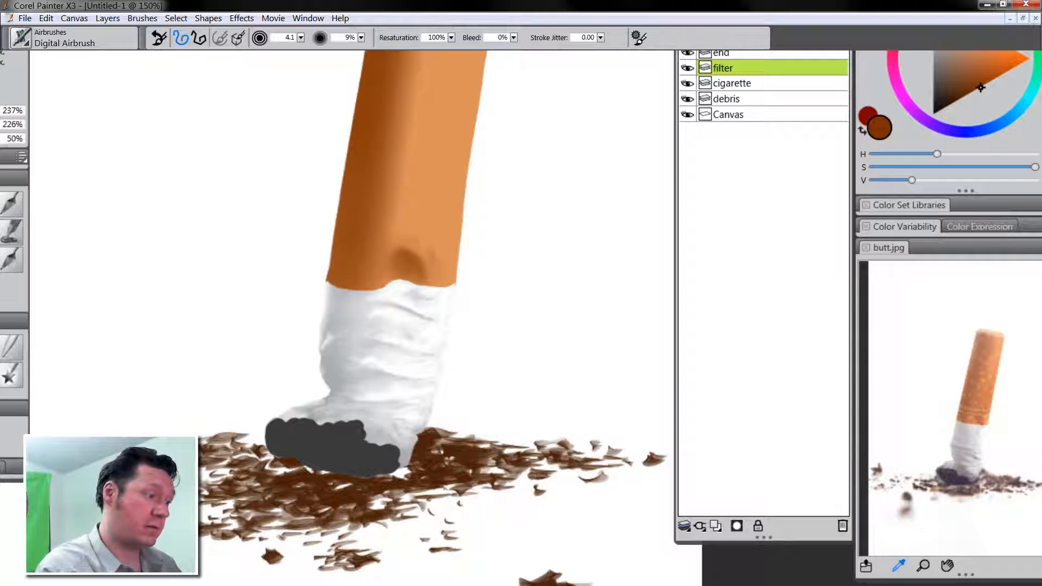
left_click_drag(360, 262, 346, 266)
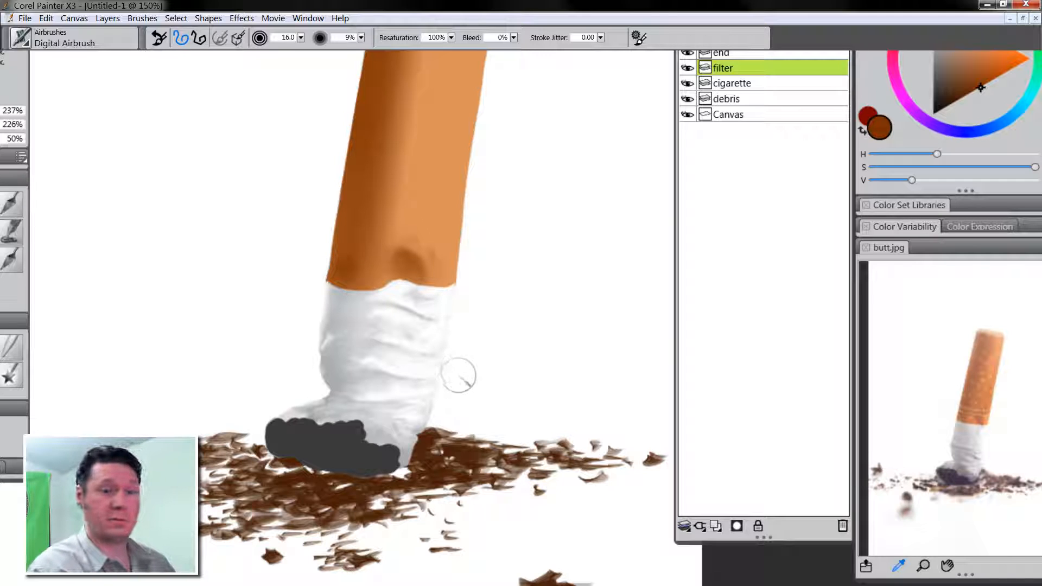
Airbrush a lighter orange highlight down the right side of the filter and beside the dent, starting at size 40.0 and reducing it
key("bracketright")
key("bracketright")
key("bracketright")
key("bracketright")
key("bracketright")
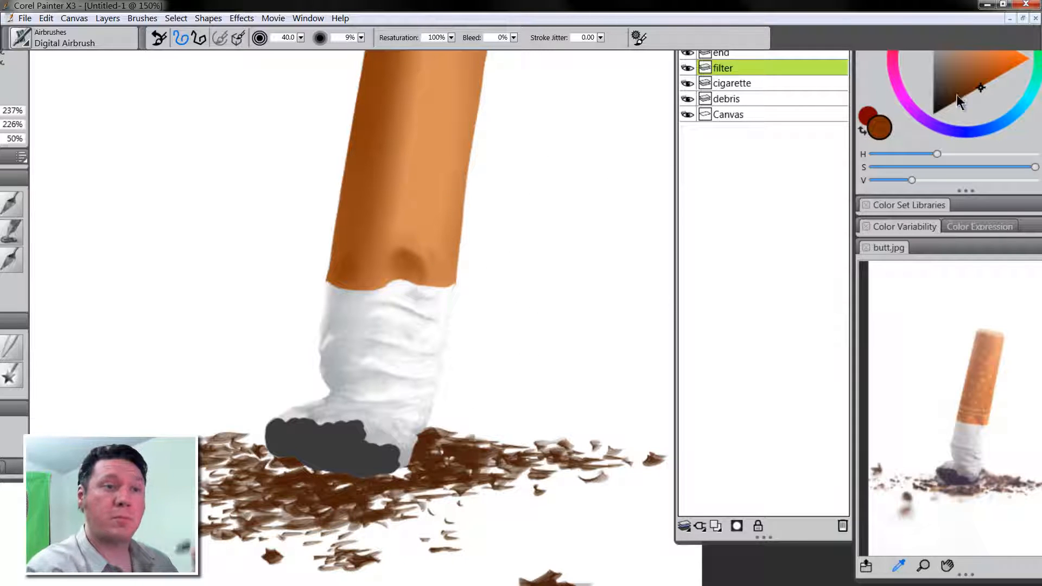
left_click_drag(980, 44, 976, 33)
left_click(438, 144, "alt")
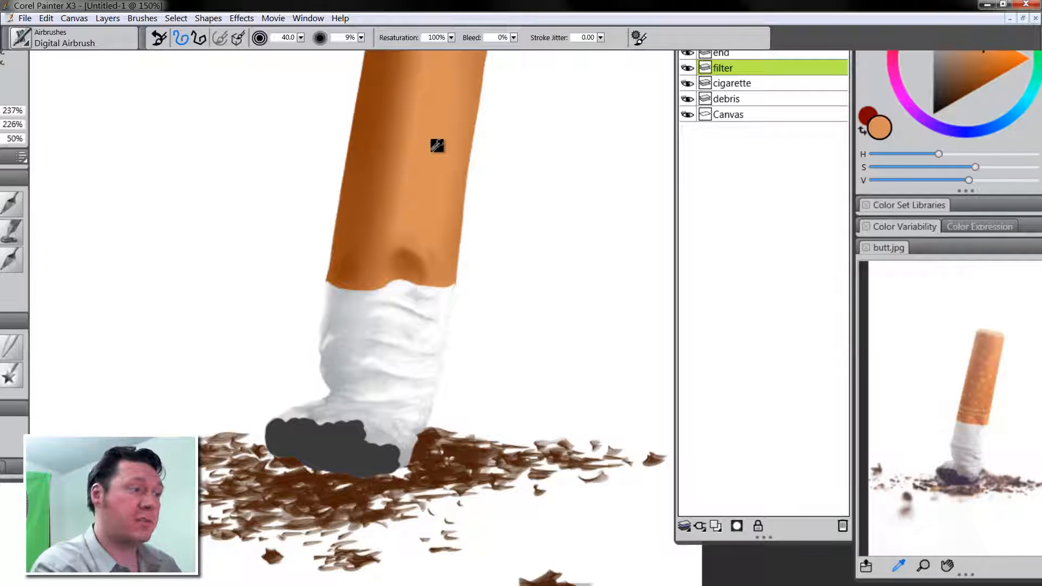
left_click(984, 36)
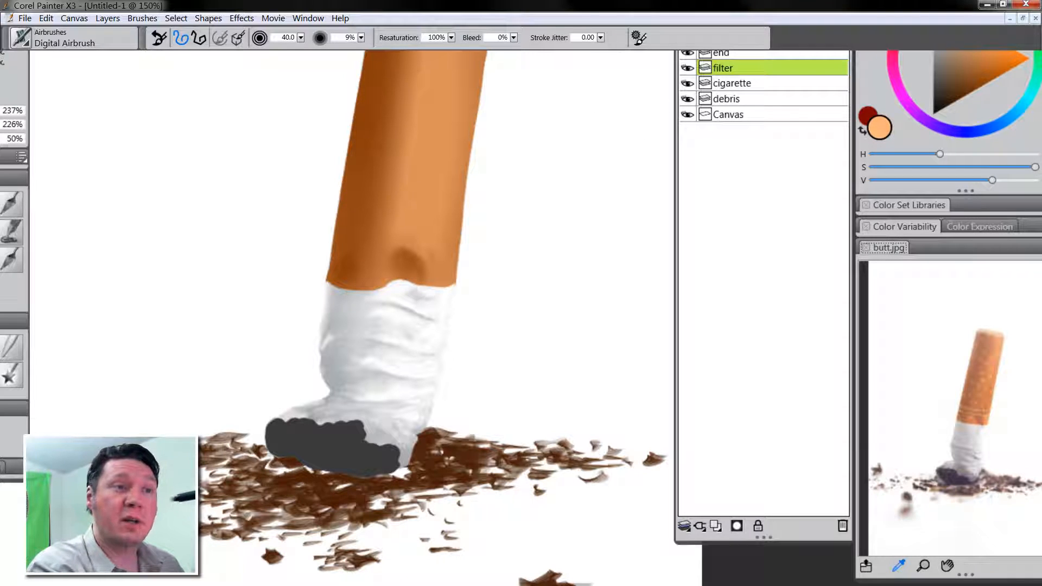
left_click_drag(444, 143, 446, 115)
left_click_drag(441, 73, 426, 195)
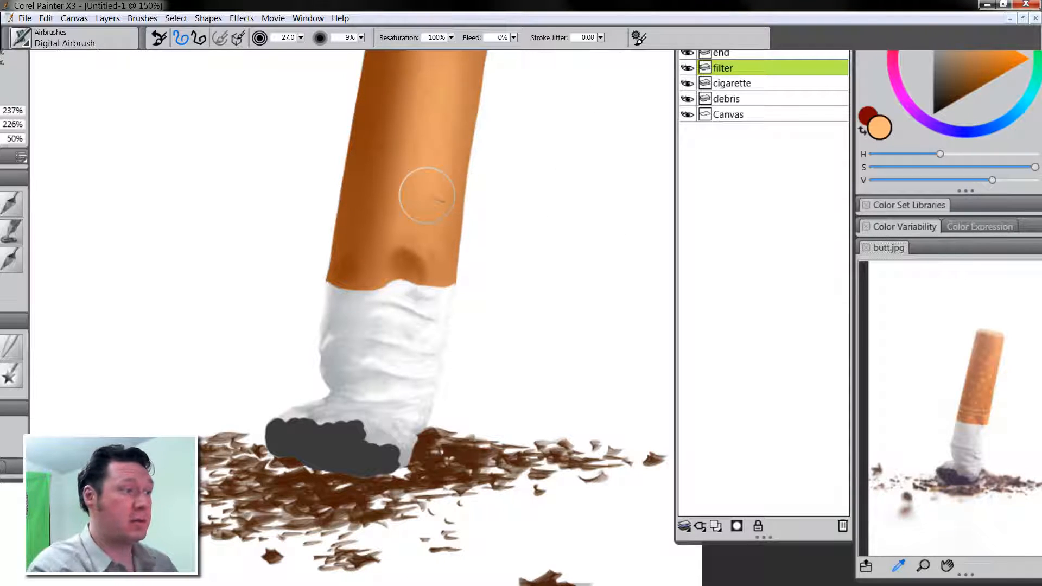
left_click_drag(452, 61, 435, 217)
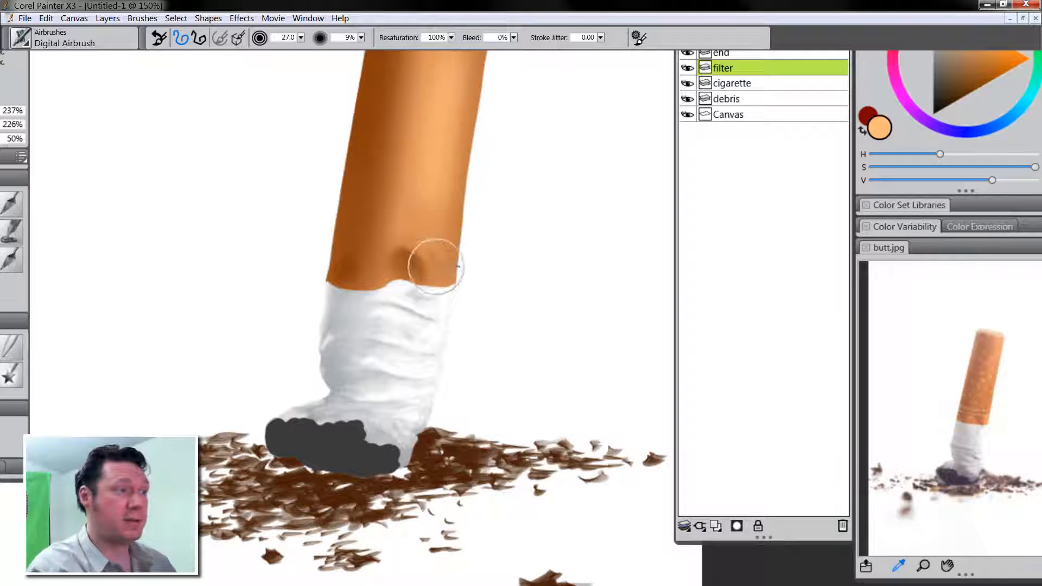
mouse_move(441, 252)
left_mouse_down()
mouse_move(417, 250)
mouse_move(432, 278)
mouse_move(409, 247)
mouse_move(431, 267)
left_mouse_up()
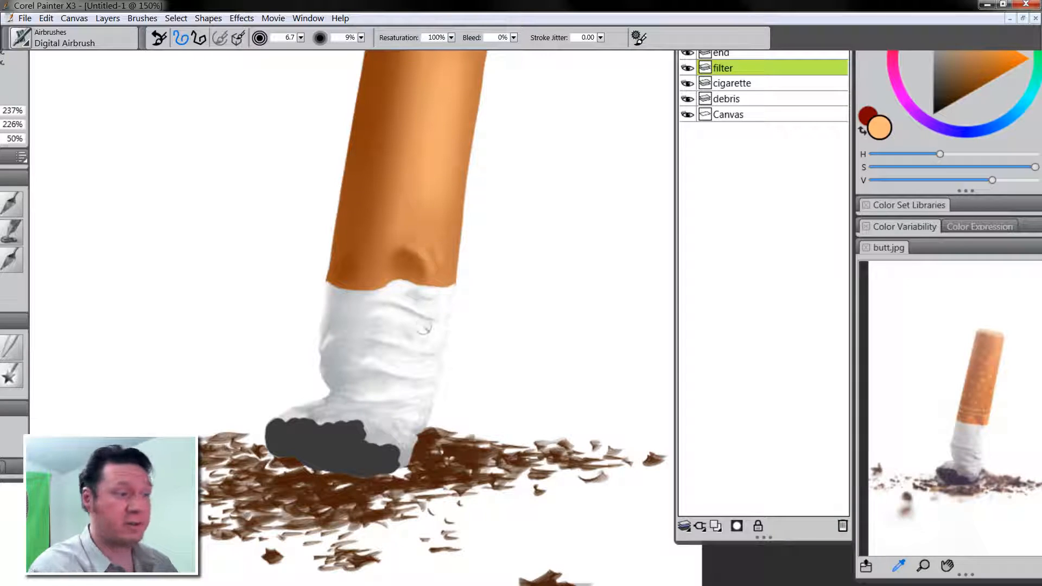
Sample the filter's dark orange and airbrush soft shading over its upper left part at size 57.4
key("bracketright")
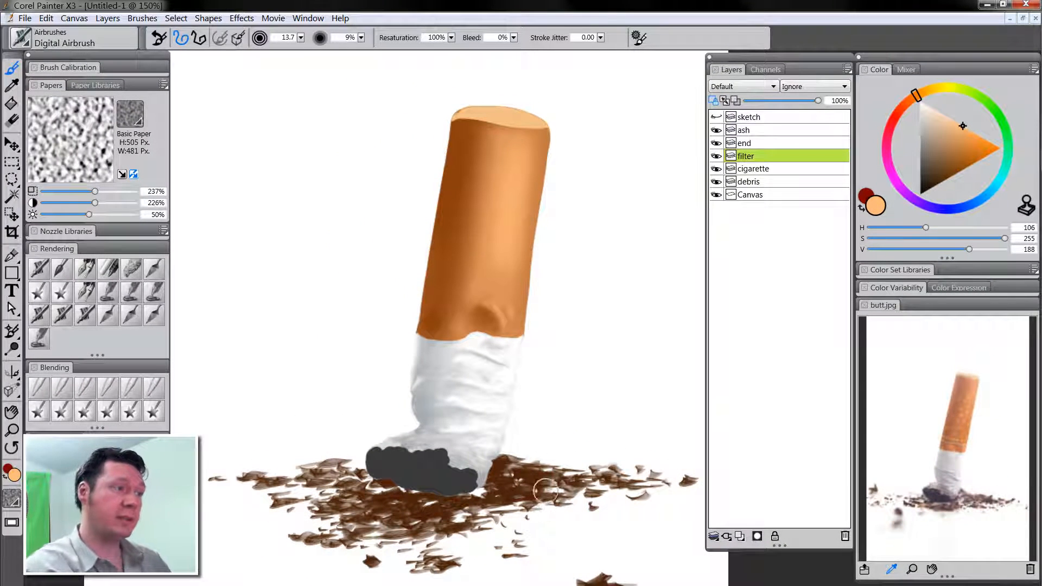
left_click(460, 125, "alt")
mouse_move(479, 123)
left_mouse_down()
mouse_move(489, 168)
mouse_move(461, 201)
left_mouse_up()
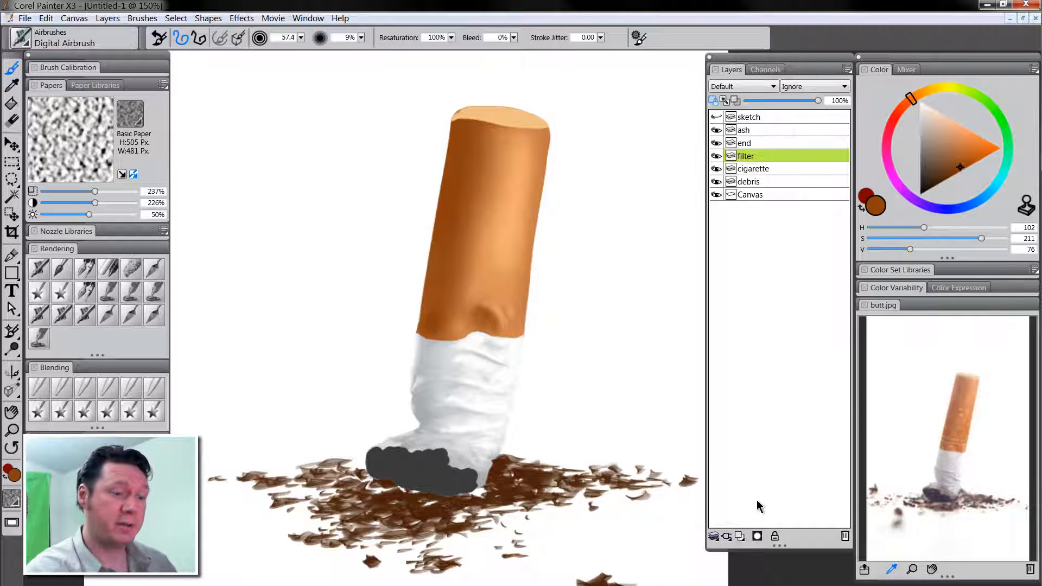
Select the content of the filter layer and add a new layer named "pattern" above it
right_click(752, 155)
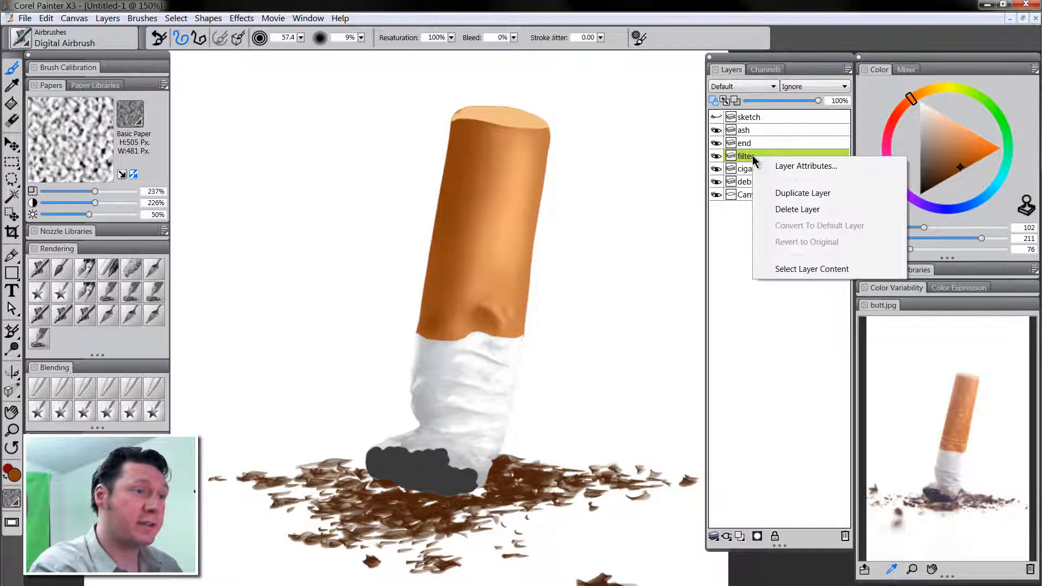
left_click(799, 275)
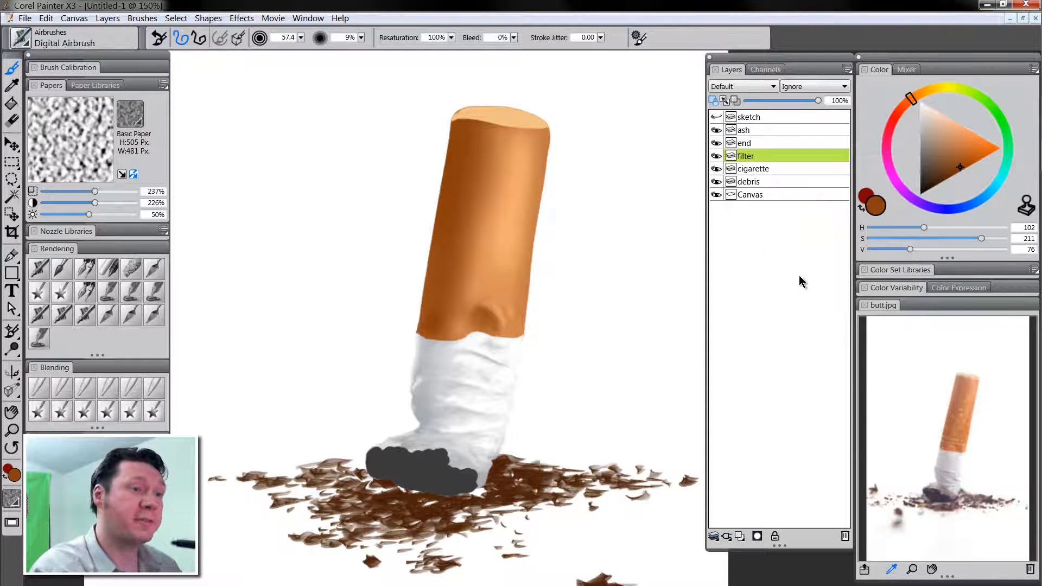
left_click(740, 536)
double_click(758, 157)
type("po")
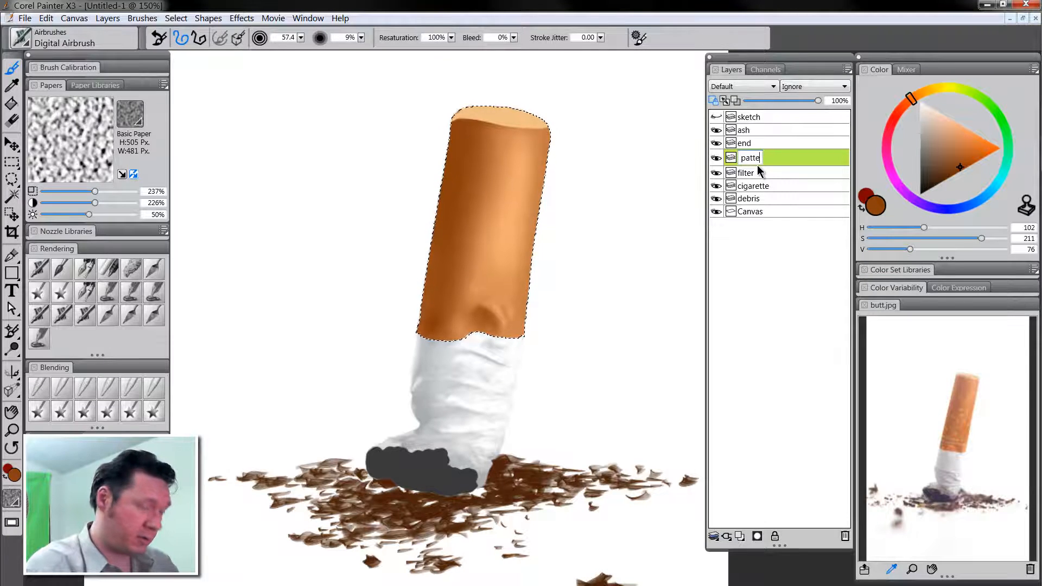
key("Return")
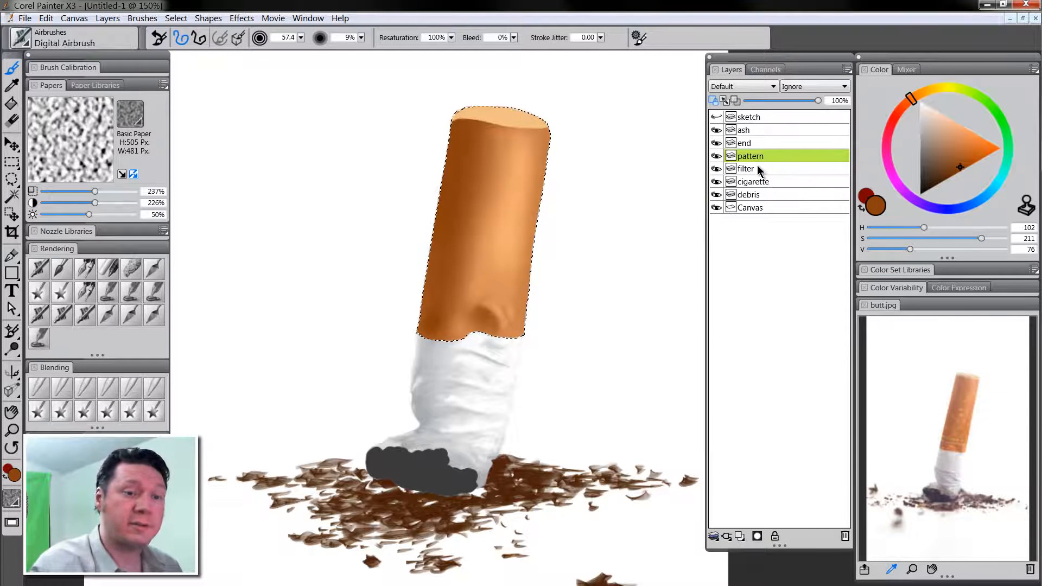
Try a light orange Square Chalk with the Polypay Wool paper texture on the filter, and undo the trial stroke
left_click(953, 128)
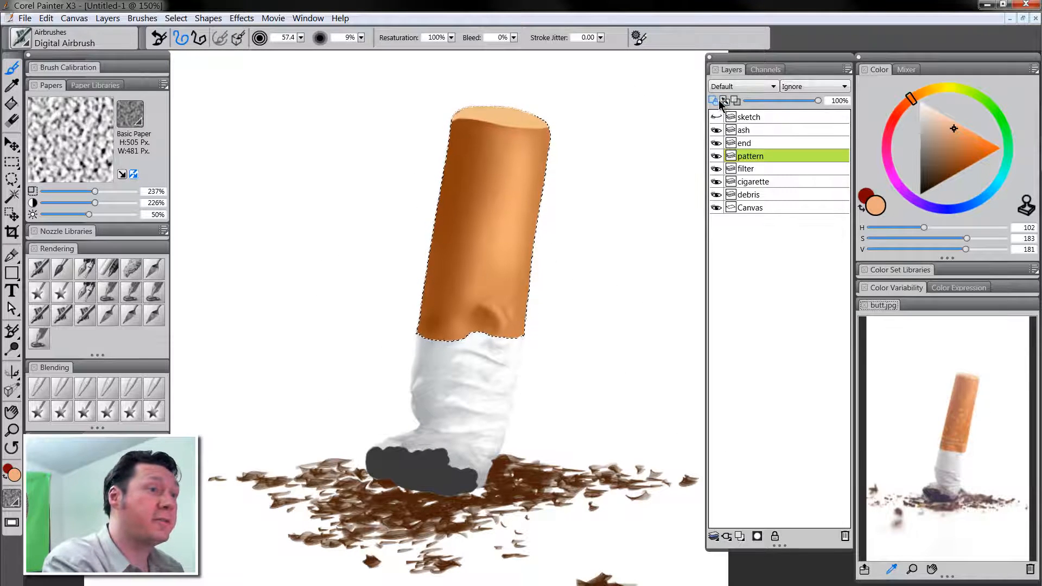
left_click(107, 274)
left_click(130, 115)
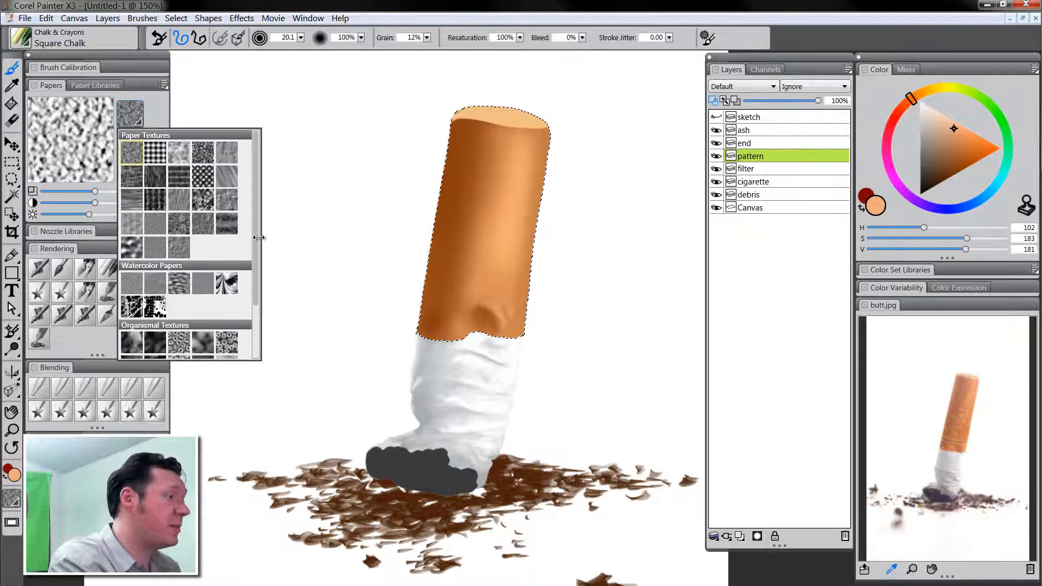
left_click_drag(256, 216, 256, 282)
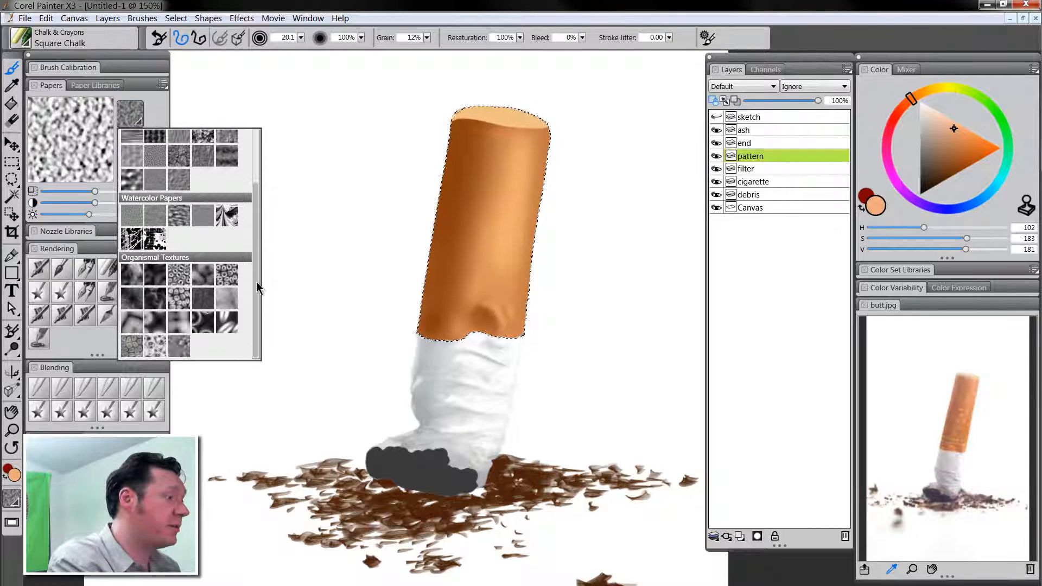
left_click(132, 276)
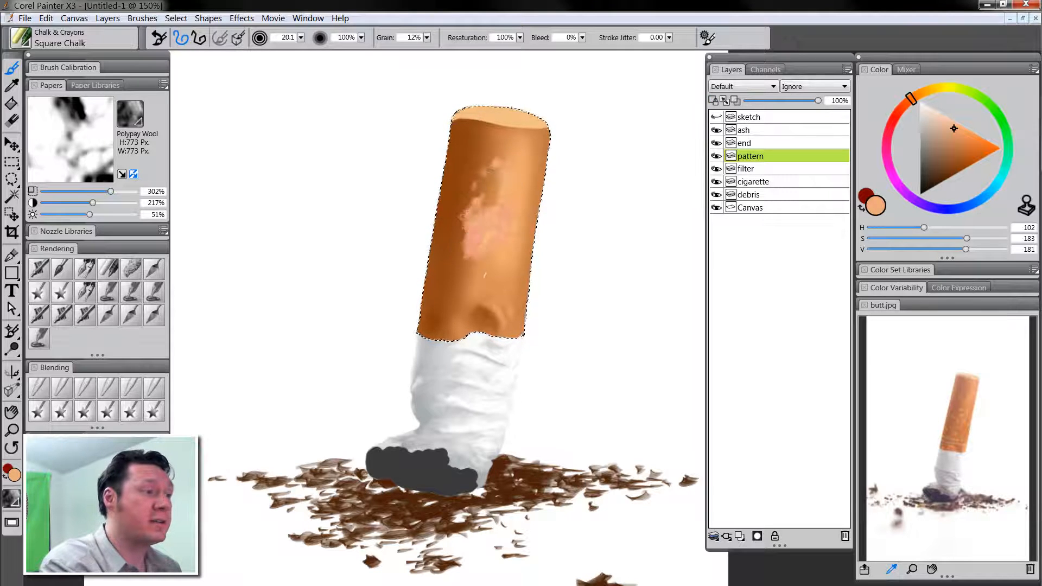
key("ctrl+z")
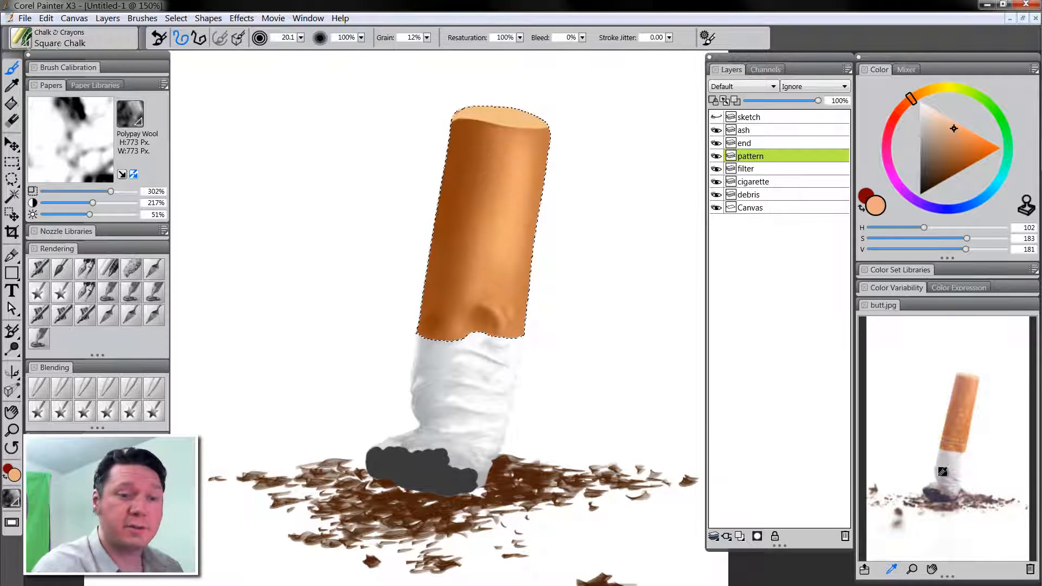
Set the hue variability to 0% and the paper contrast to 400%
left_click(904, 289)
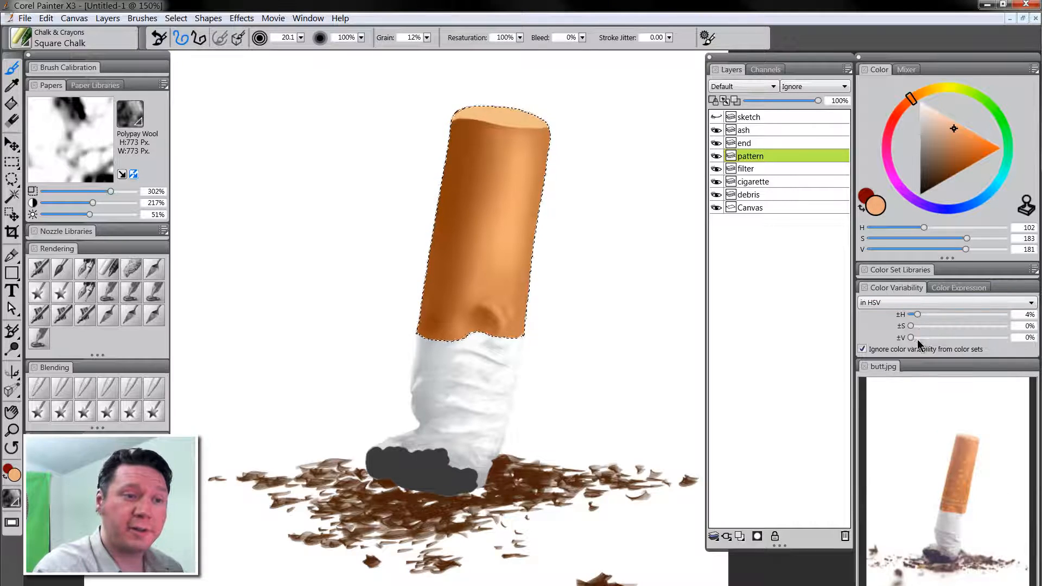
left_click(895, 287)
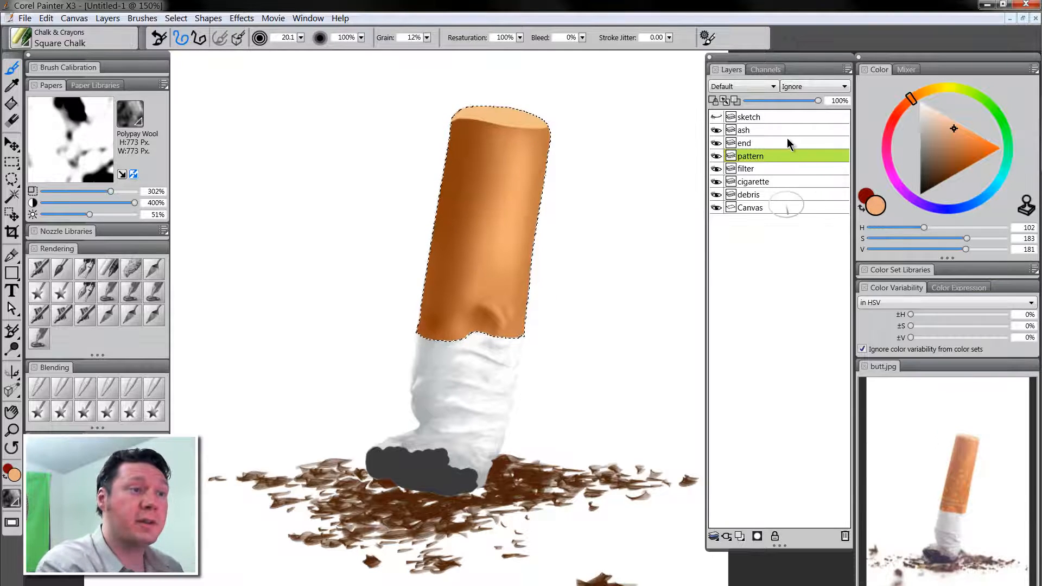
Set the pattern layer's composite method to Screen, test the chalk on the filter and undo the test marks
left_click(738, 86)
left_click(731, 195)
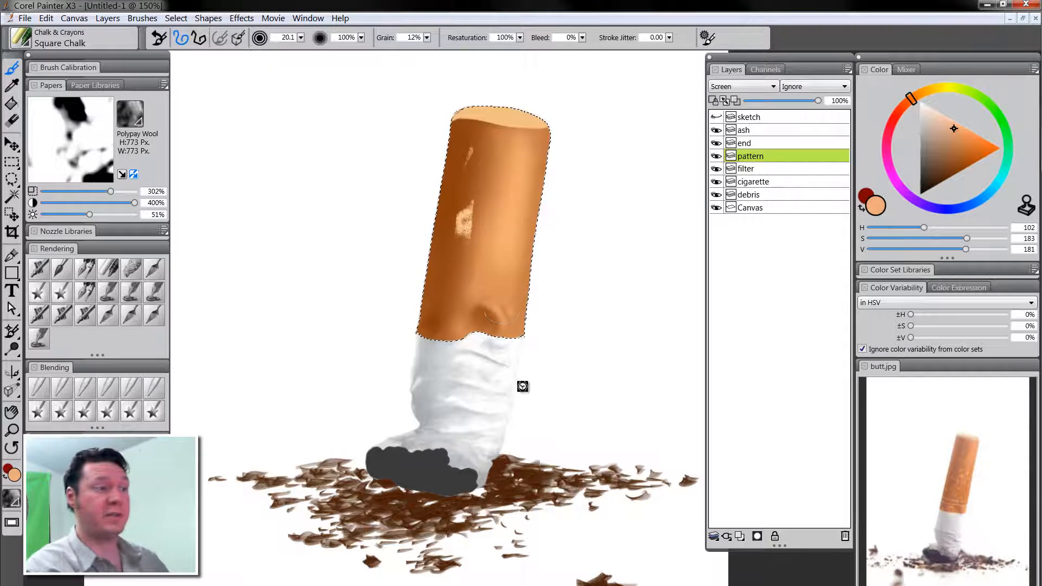
key("ctrl+d")
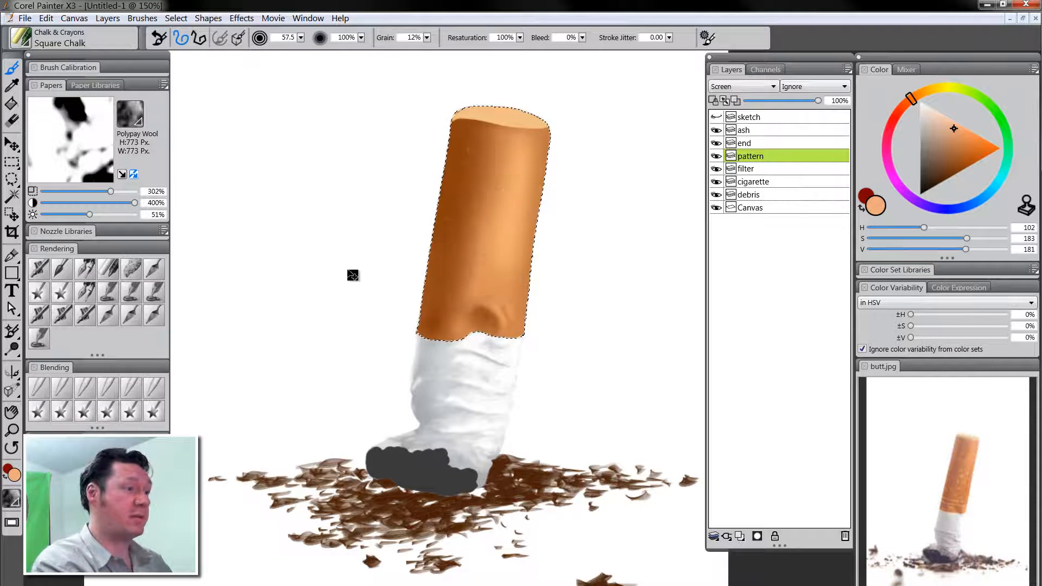
Reduce the paper texture scale to 65% and chalk light speckles across the filter on the pattern layer
left_click_drag(77, 191, 71, 191)
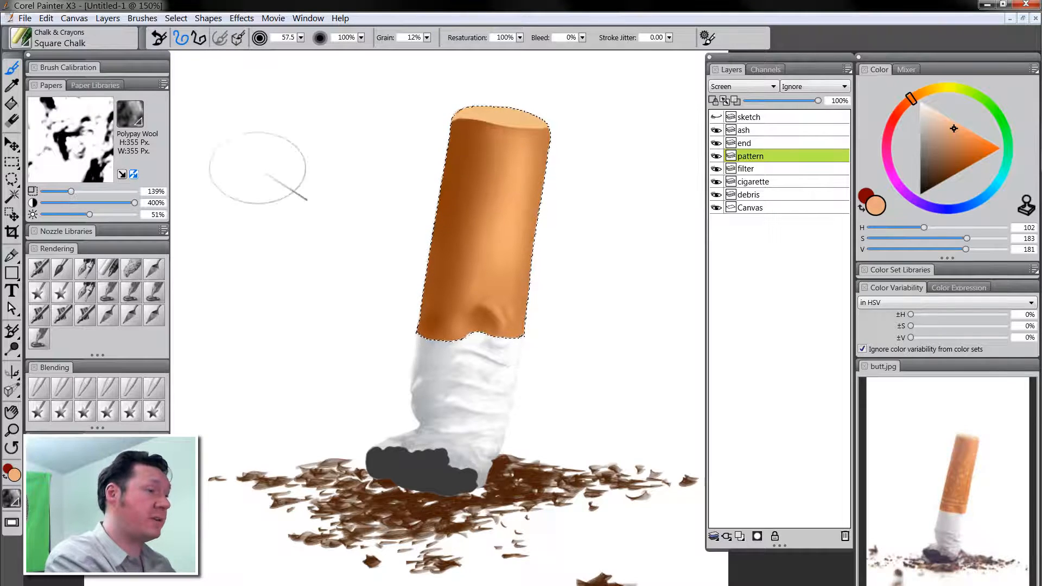
key("ctrl+z")
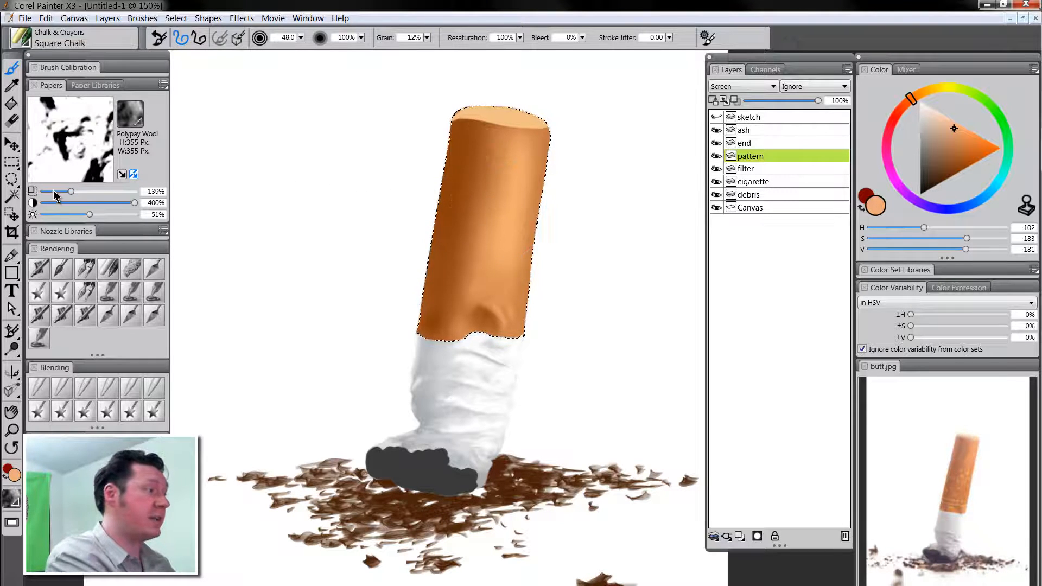
left_click(53, 192)
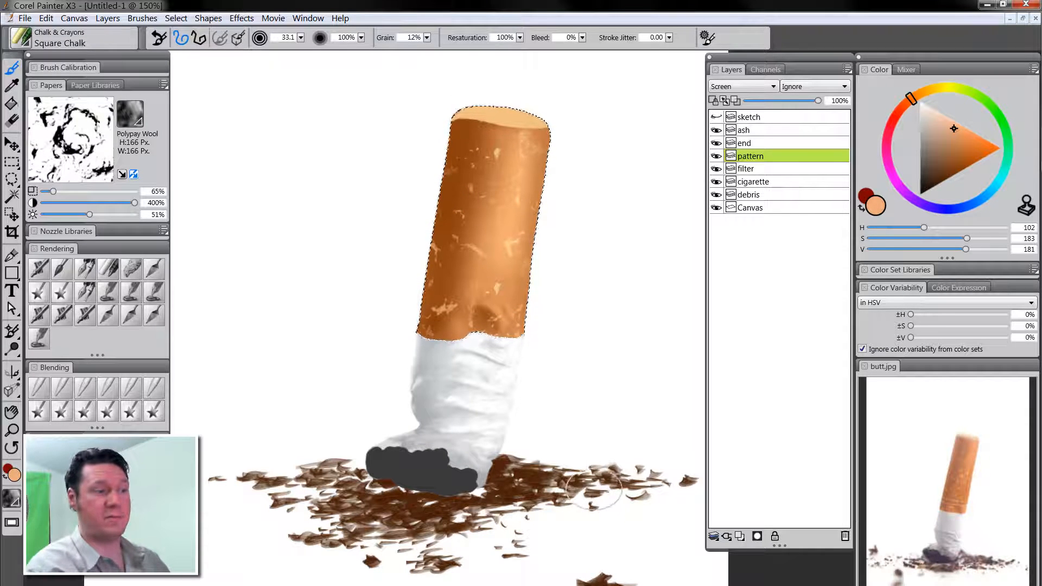
left_click_drag(499, 220, 509, 231)
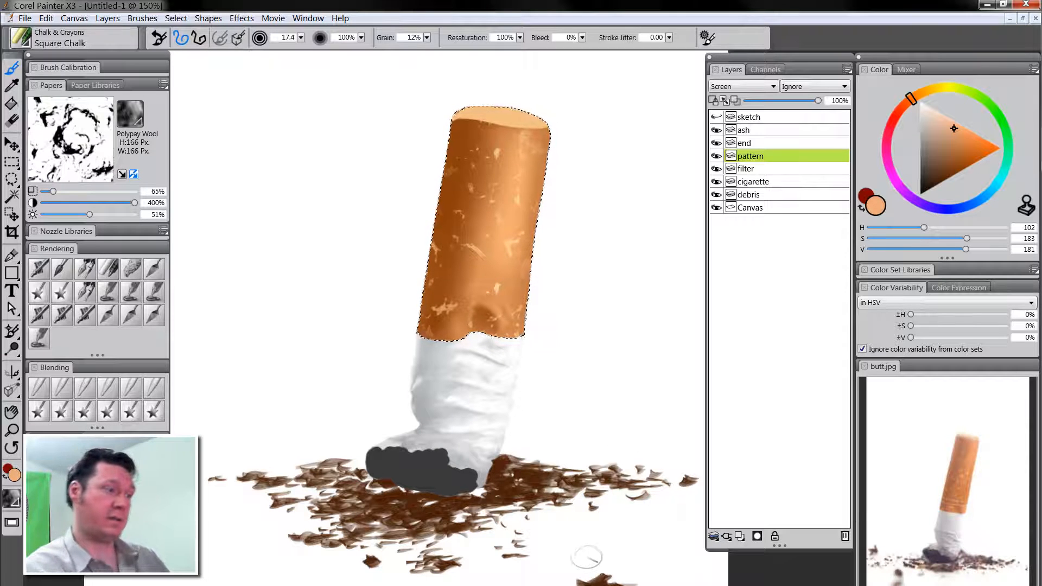
Add a new layer named "rings" above the pattern layer
left_click(740, 536)
double_click(754, 158)
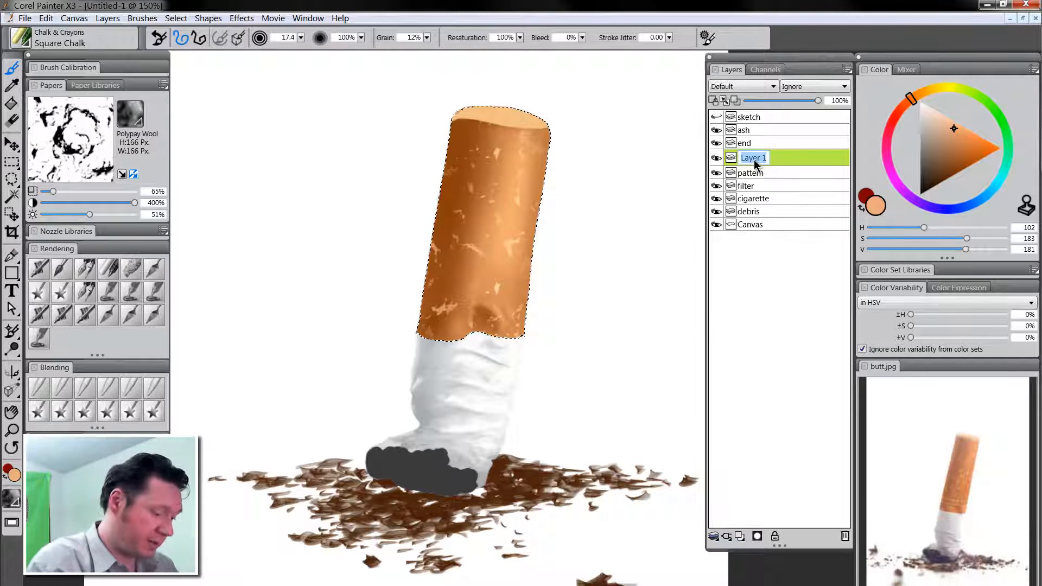
type("rings")
key("Return")
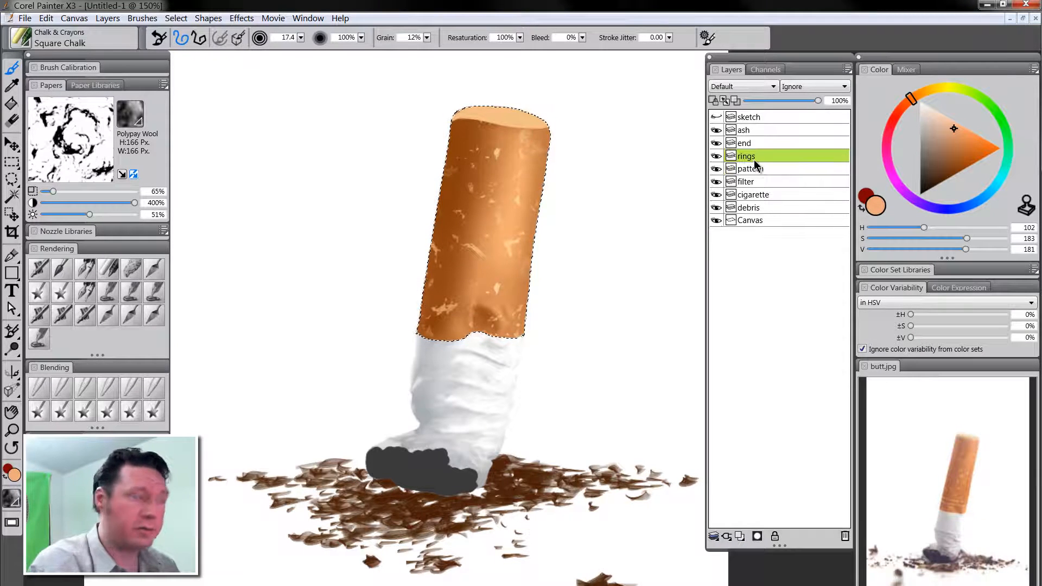
Choose the Scratchboard Tool and set the rings layer's composite method to Screen
left_click(85, 269)
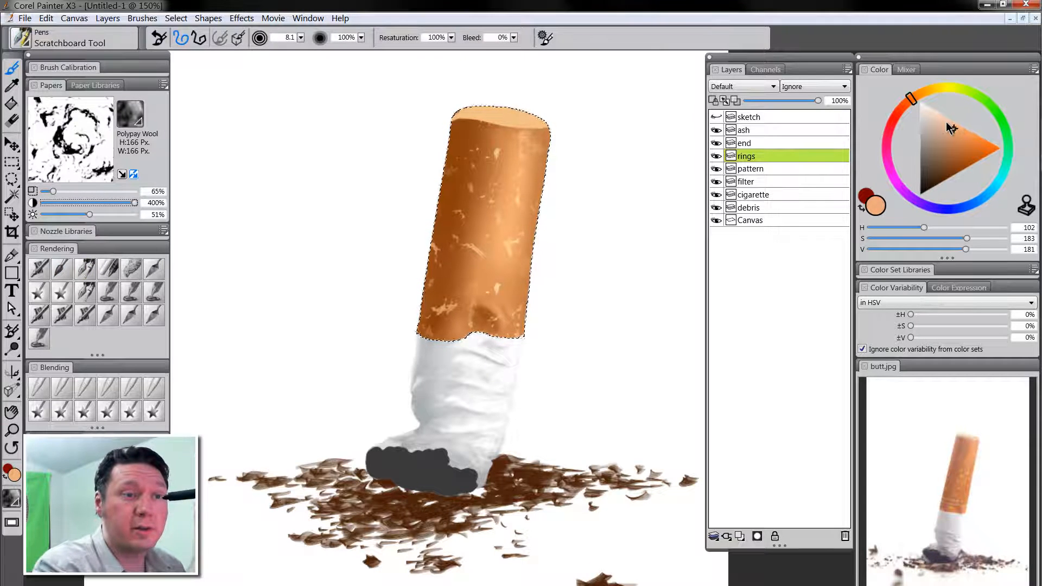
left_click(733, 86)
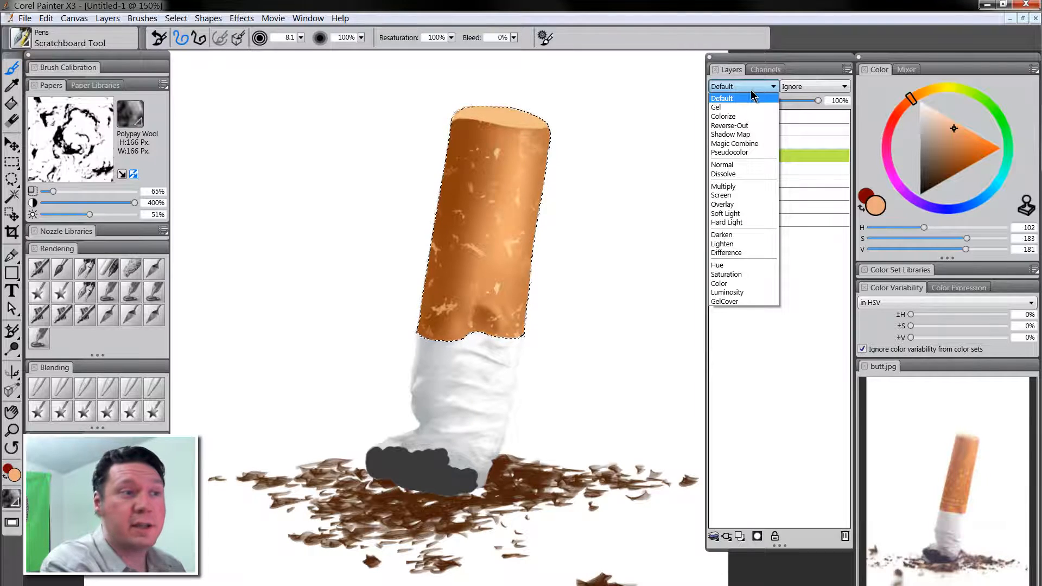
left_click(732, 194)
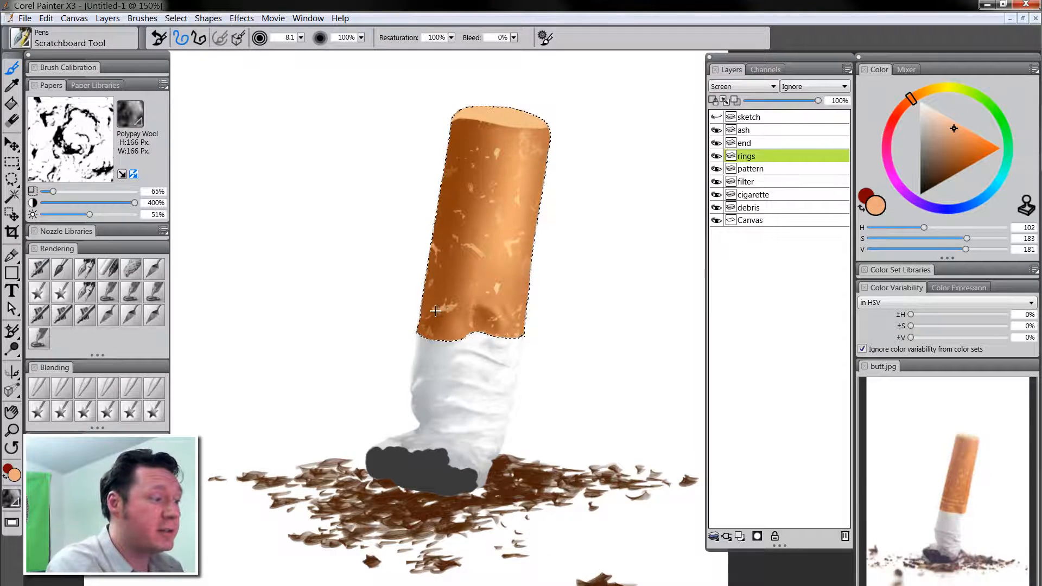
Draw two thin wavy rings around the filter's lower edge with a 3.3 brush size, undoing the strokes that miss
key("bracketleft")
key("bracketleft")
key("bracketleft")
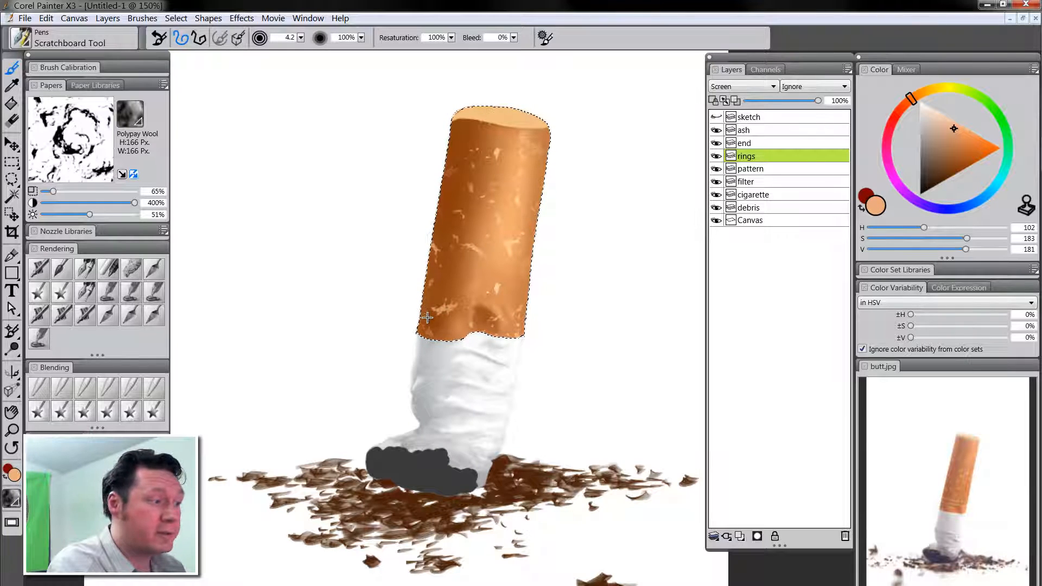
key("bracketleft")
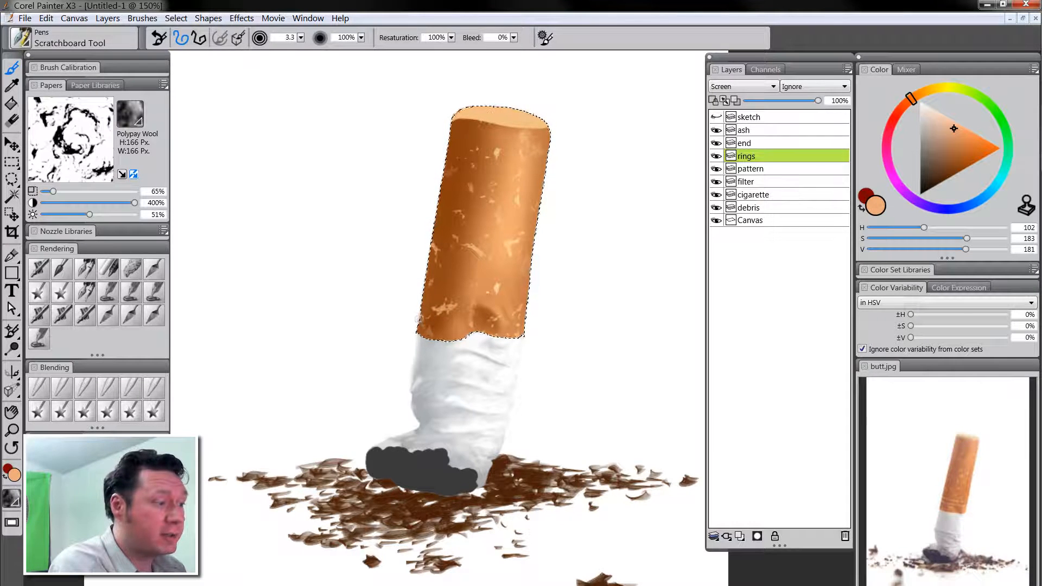
left_click_drag(418, 320, 474, 322)
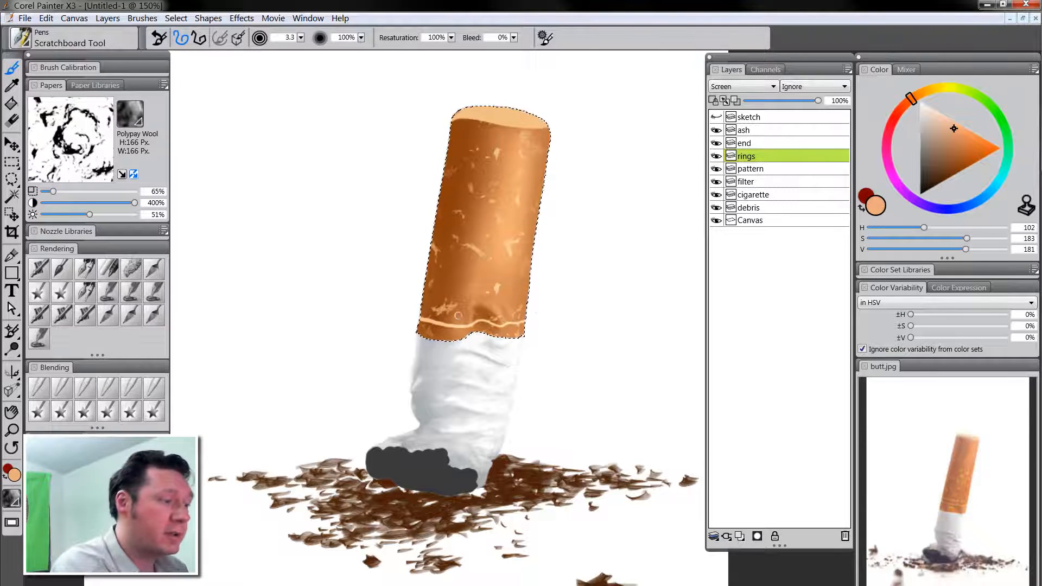
left_click_drag(440, 322, 460, 326)
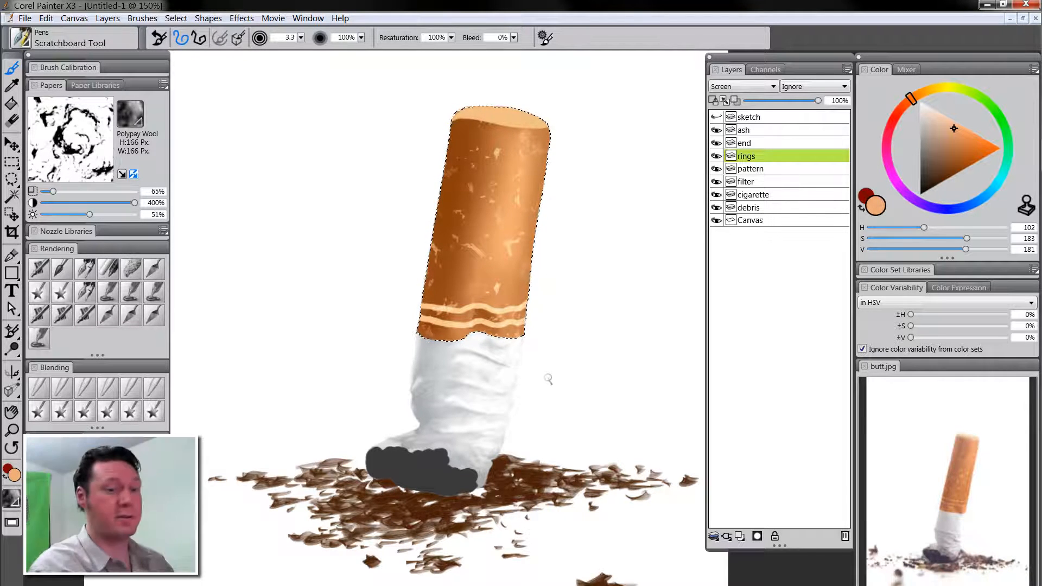
key("ctrl+z")
key("ctrl+z")
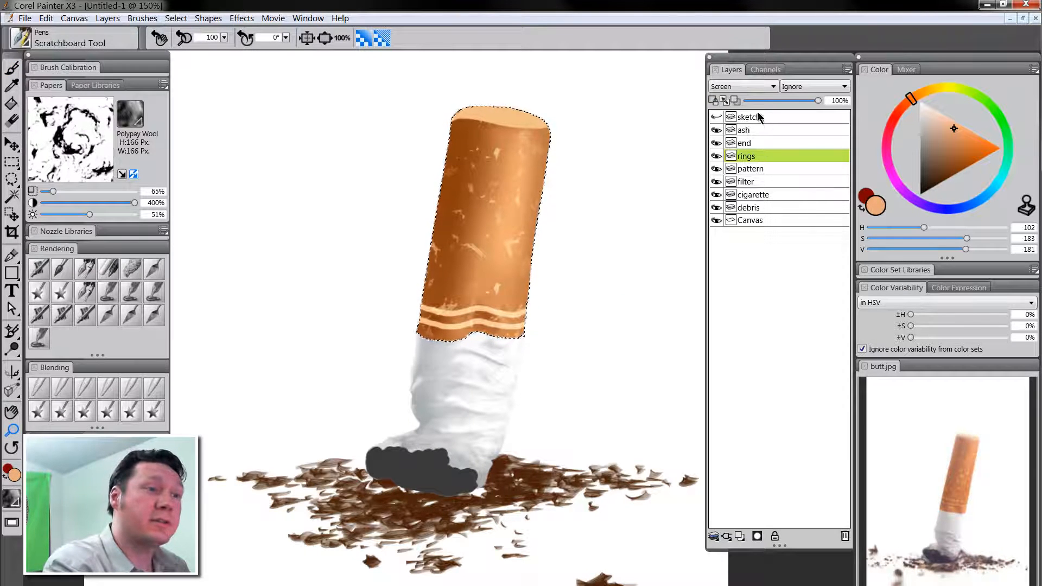
Preserve the rings layer's transparency and shade the rings in dark brown with the Digital Airbrush
left_click(713, 101)
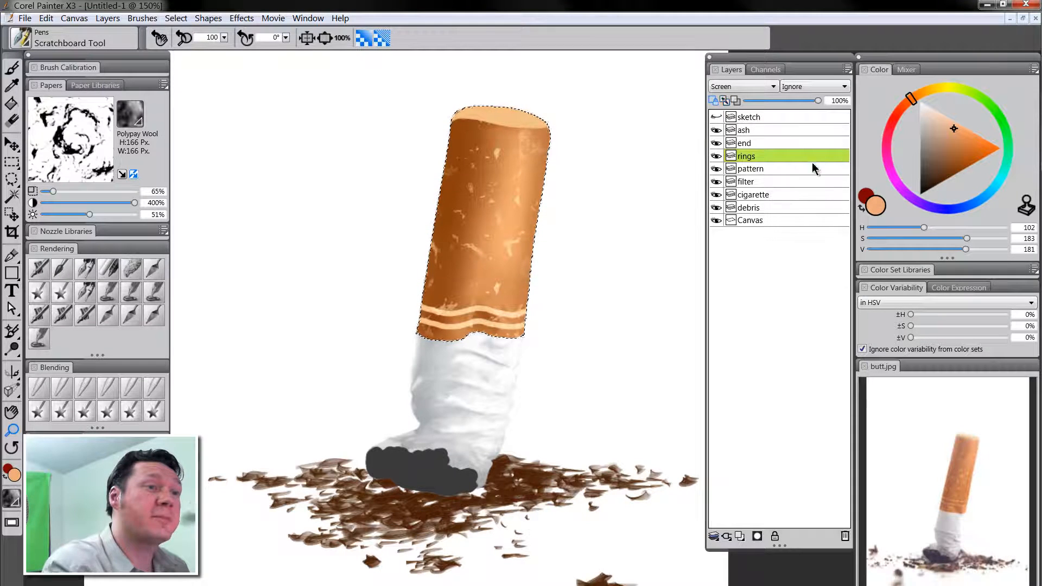
left_click(942, 169)
left_click(41, 382)
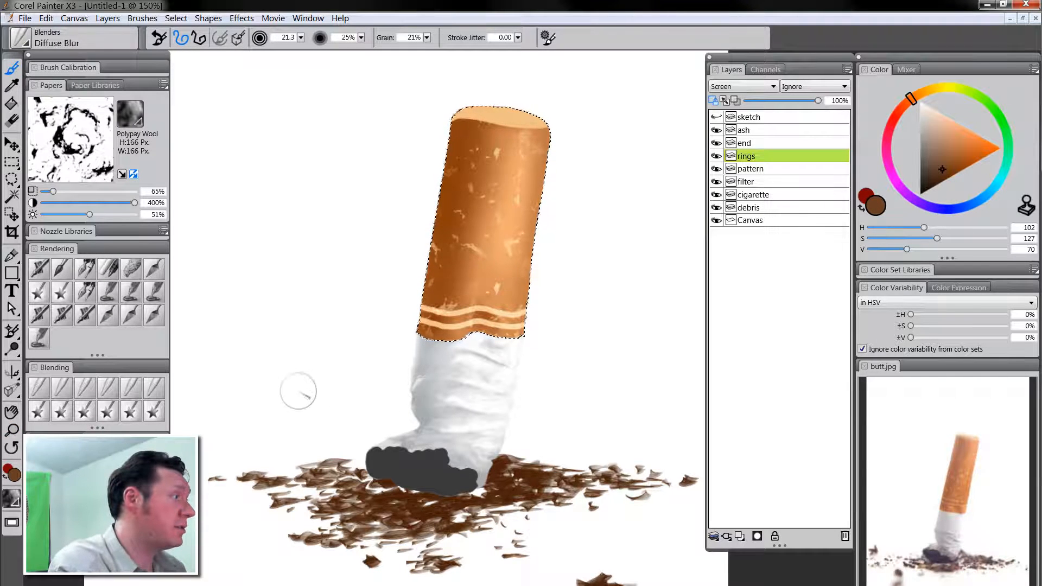
left_click(67, 262)
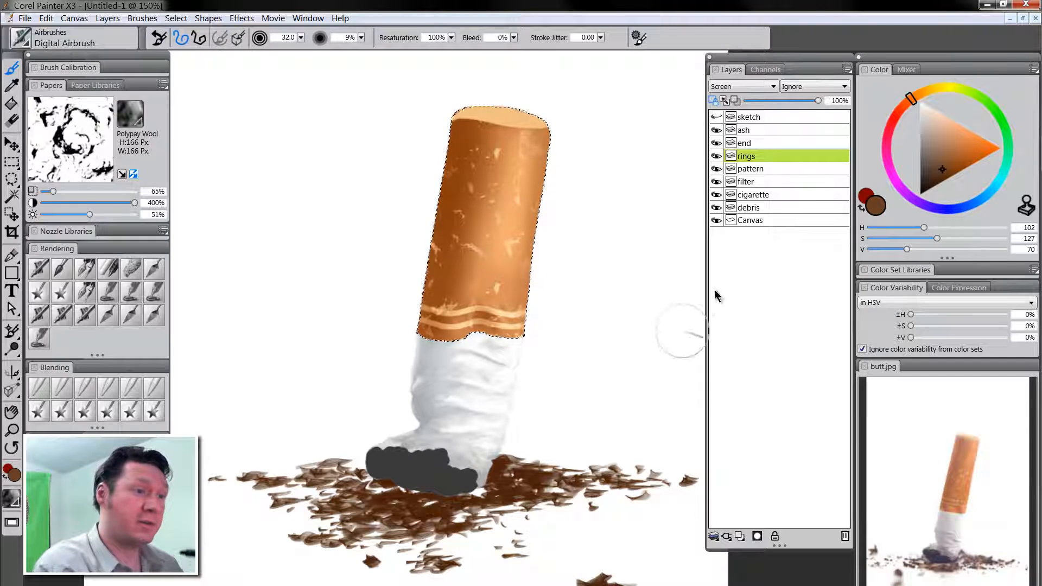
Set the rings layer's composite method to Default and recolour the rings light golden orange, ending with hue 111, saturation 255, value 182
left_click(752, 87)
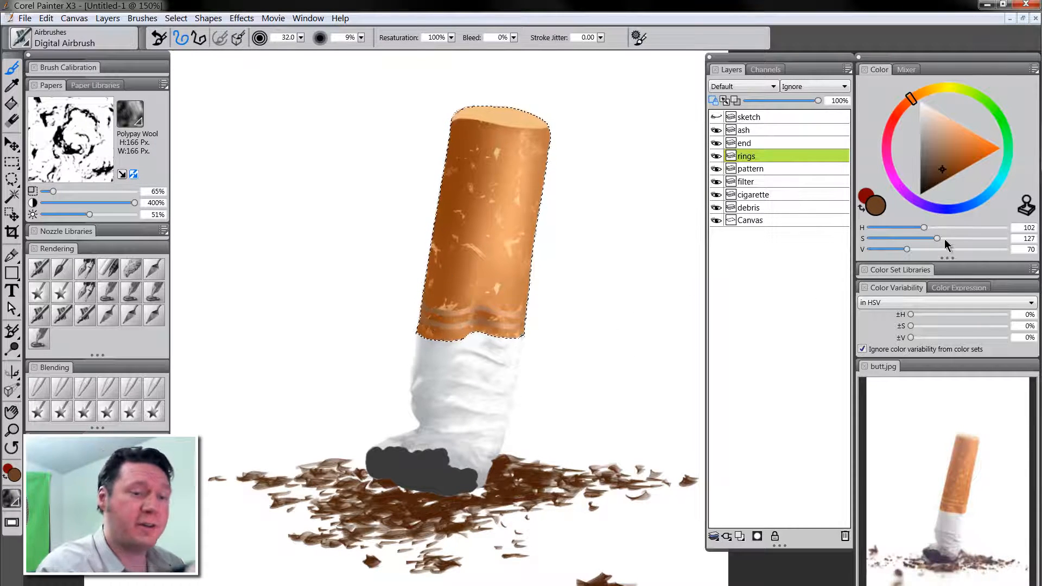
left_click(928, 94)
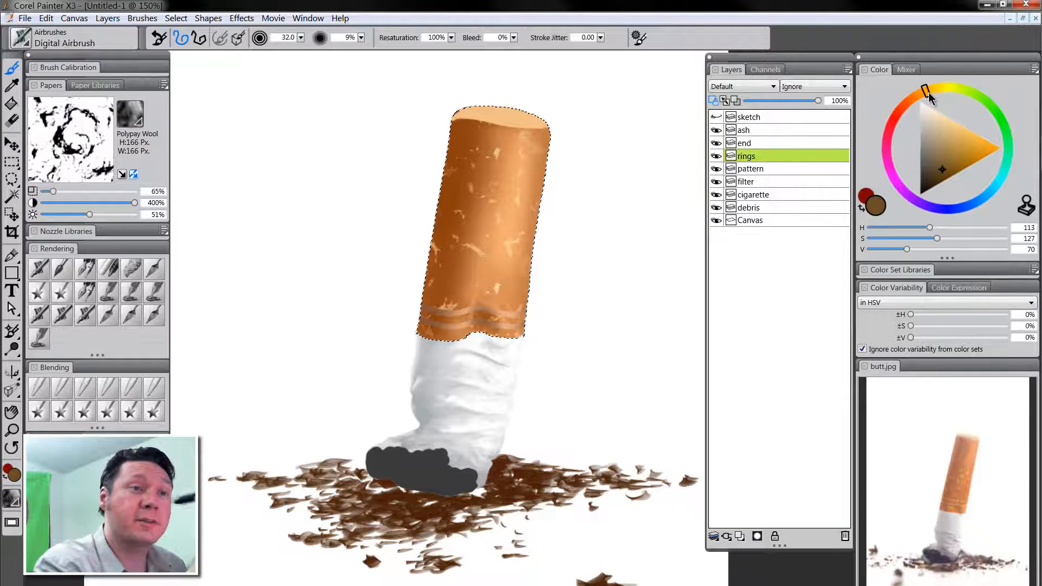
left_click_drag(979, 165, 987, 174)
left_click(922, 96)
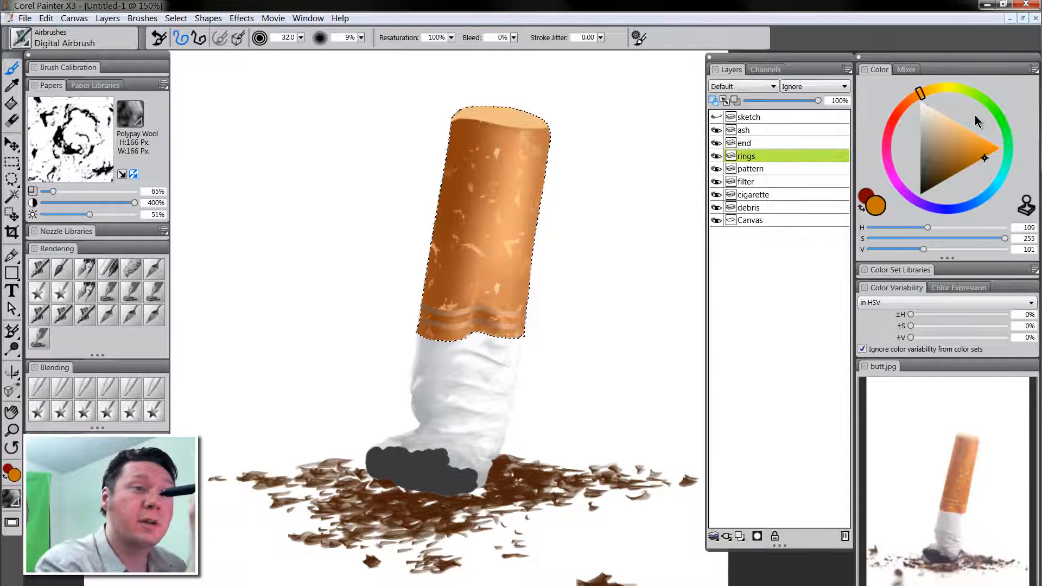
left_click(966, 128)
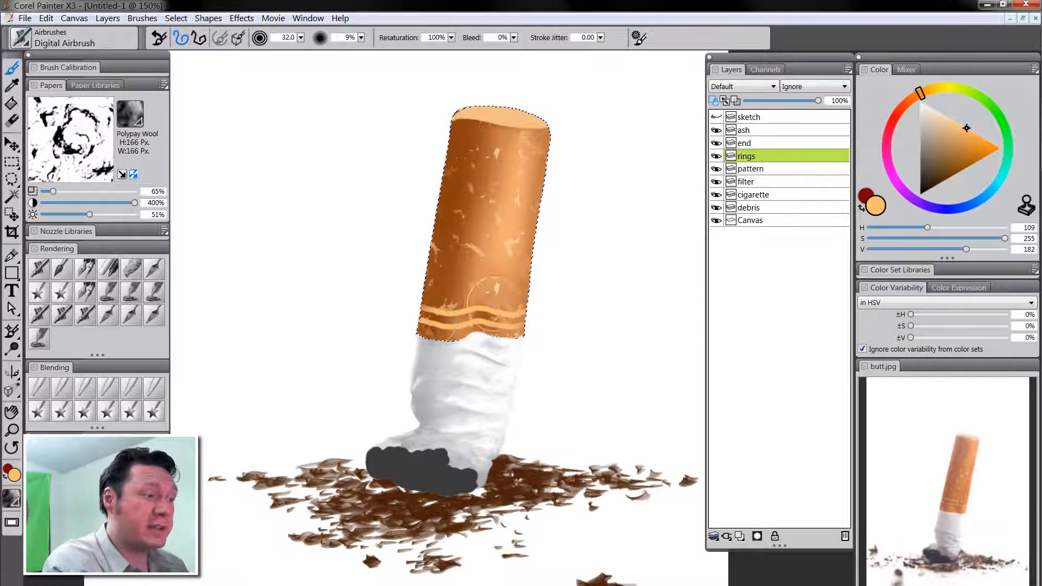
left_click(926, 93)
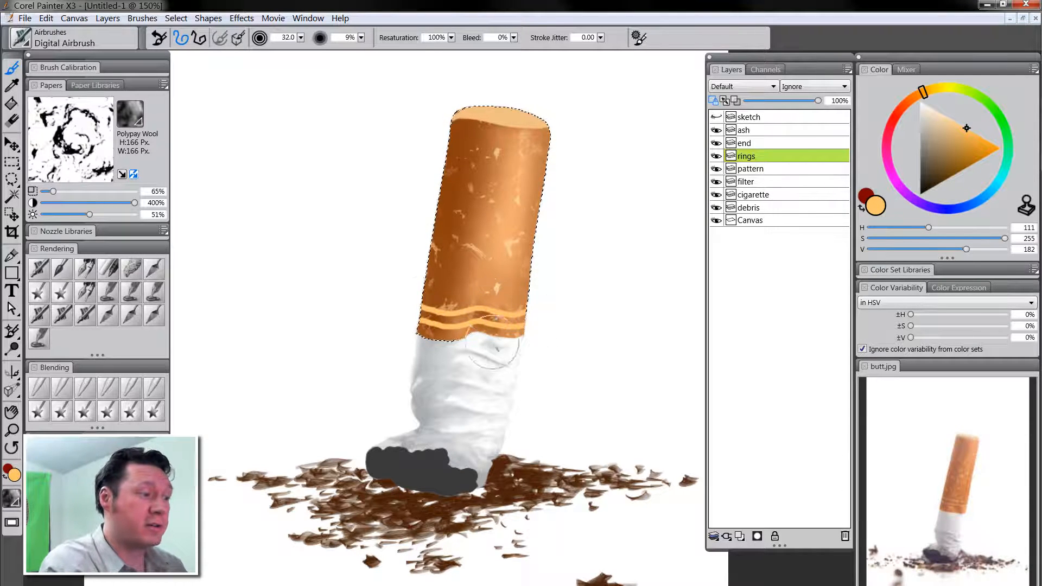
Try shading the rings around the filter's dent with darker browns and a saturated orange
left_click(951, 166)
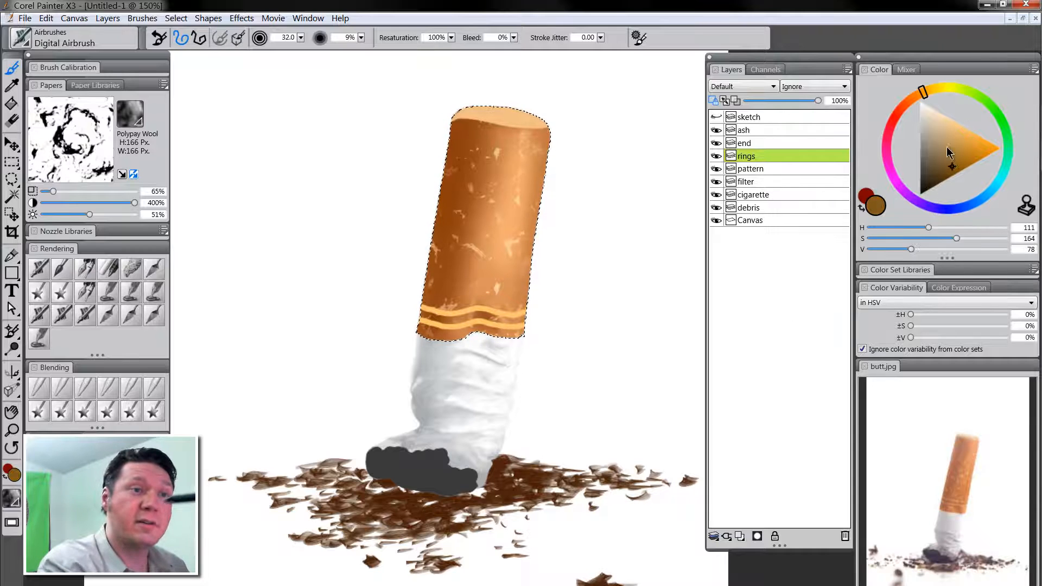
left_click(917, 96)
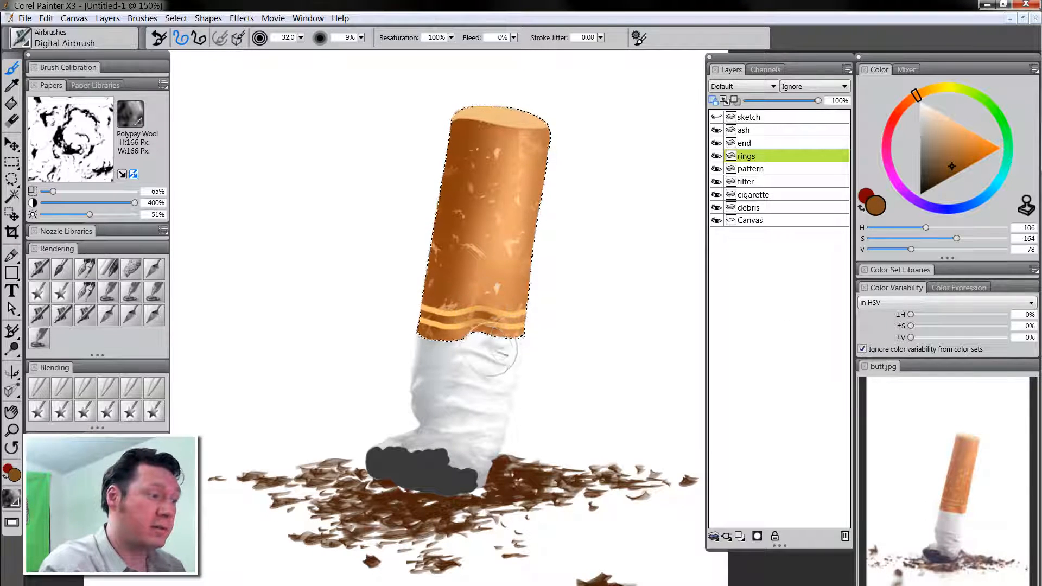
left_click(950, 178)
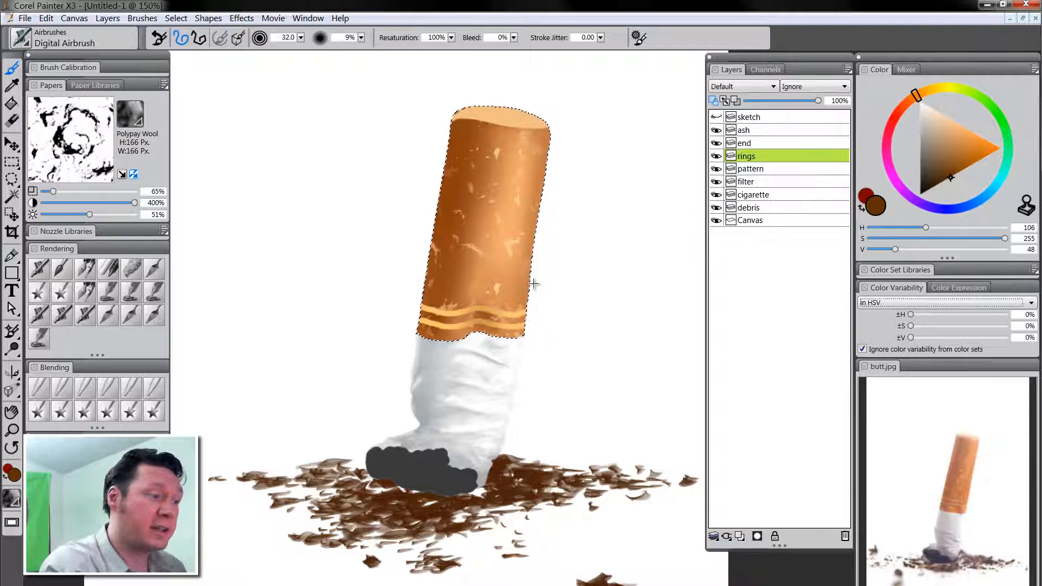
left_click(487, 299)
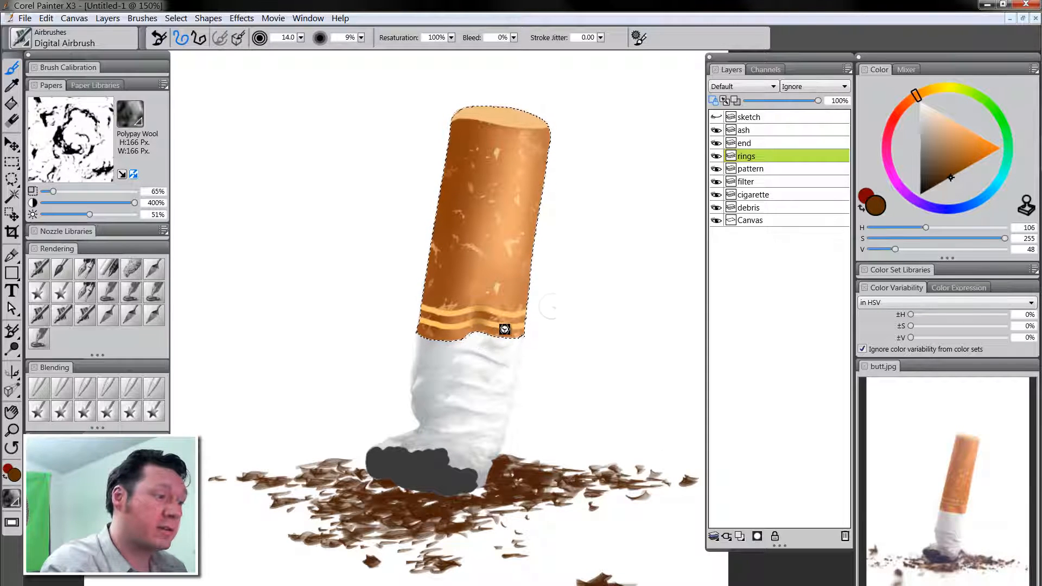
left_click(962, 172)
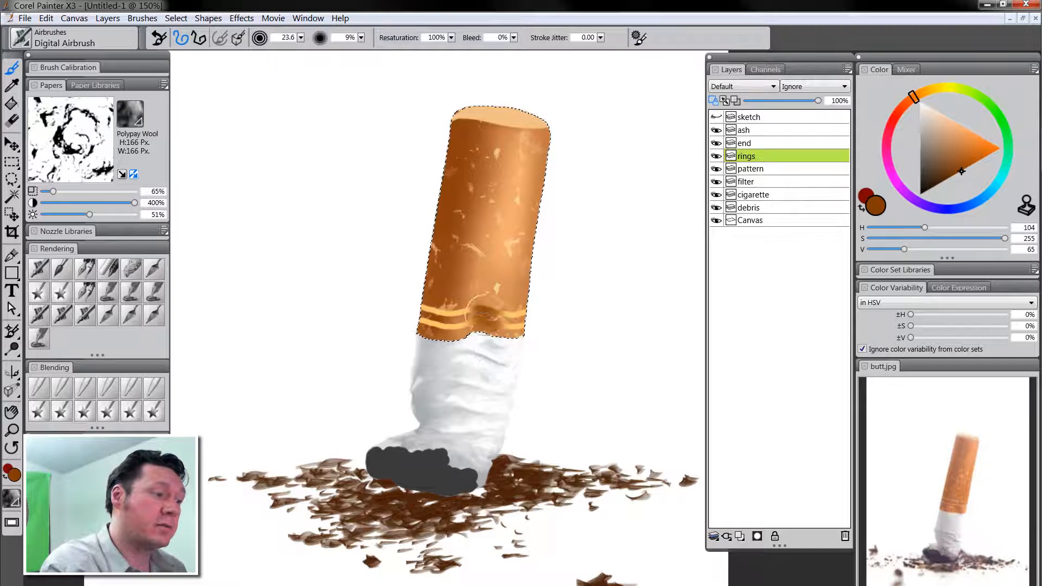
left_click(986, 151)
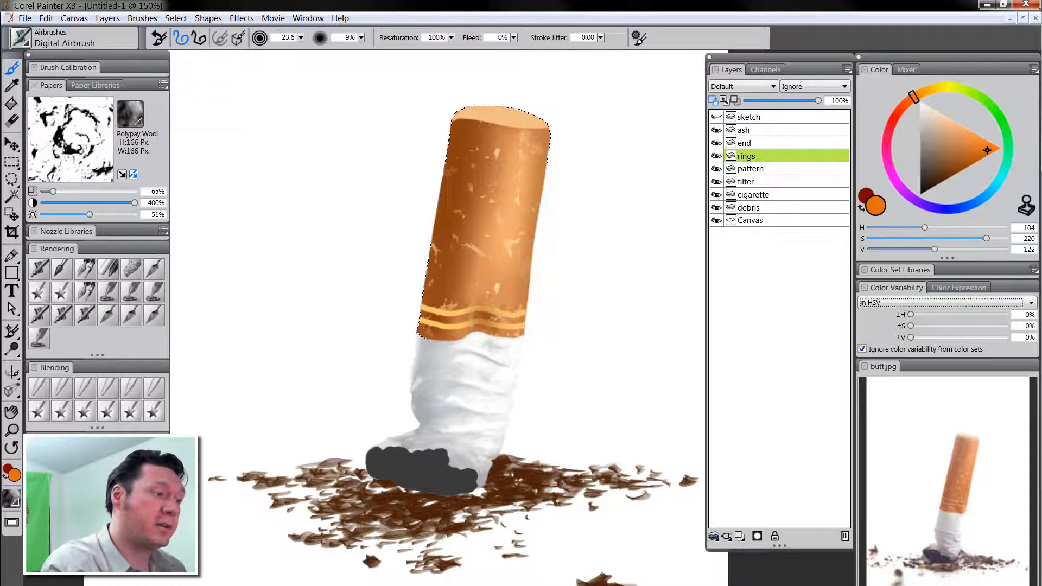
left_click_drag(481, 330, 484, 308)
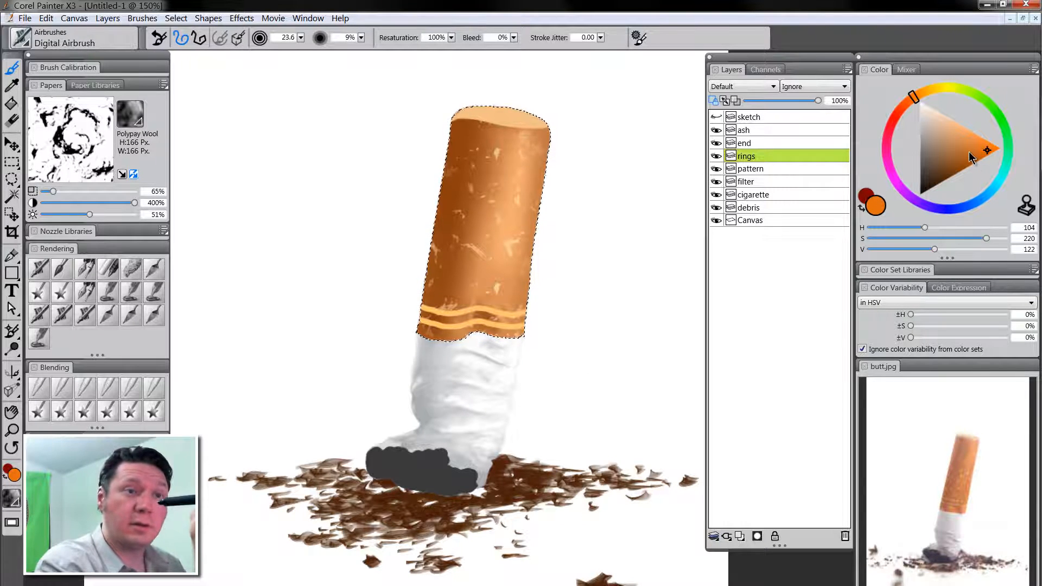
Airbrush the rings with a muted orange (hue 104, saturation 144, value 129) and deselect the filter
left_click_drag(971, 158, 940, 168)
mouse_move(481, 305)
left_mouse_down()
mouse_move(481, 385)
mouse_move(493, 334)
left_mouse_up()
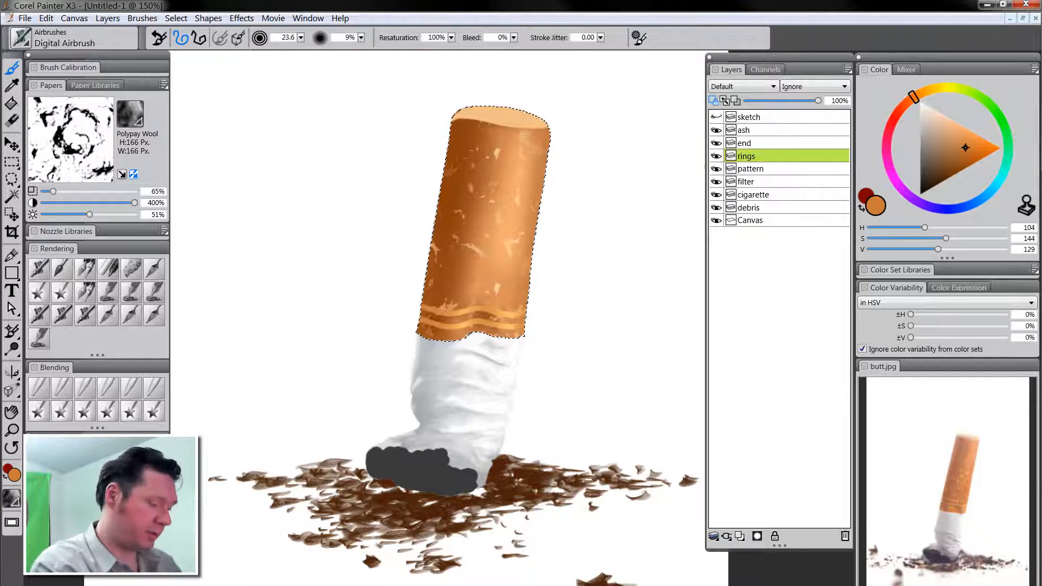
key("ctrl+d")
On the end layer, airbrush pale cream highlights and a brown edge shadow onto the filter's cut end
left_click(755, 144)
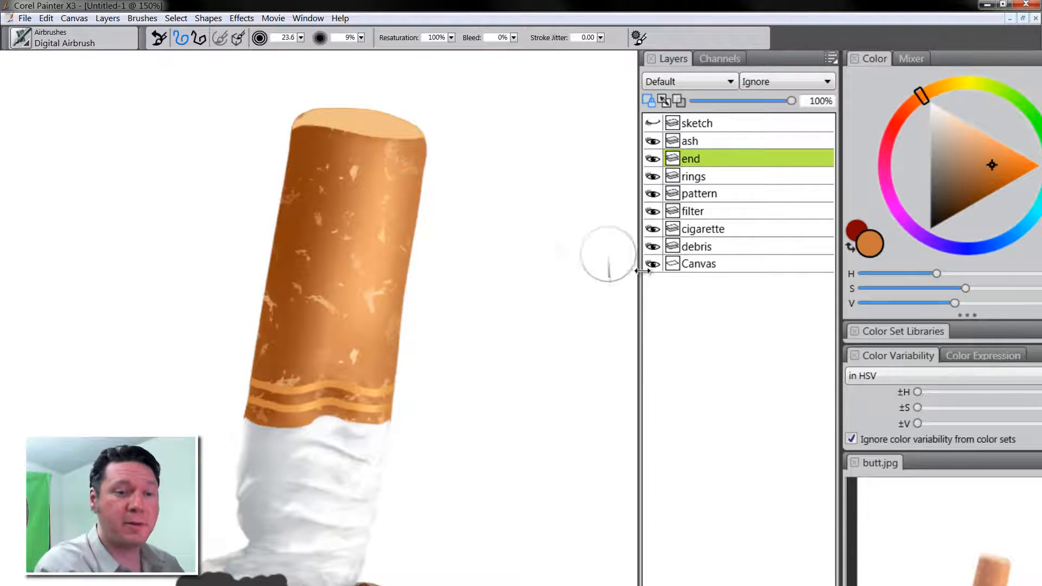
left_click(957, 117)
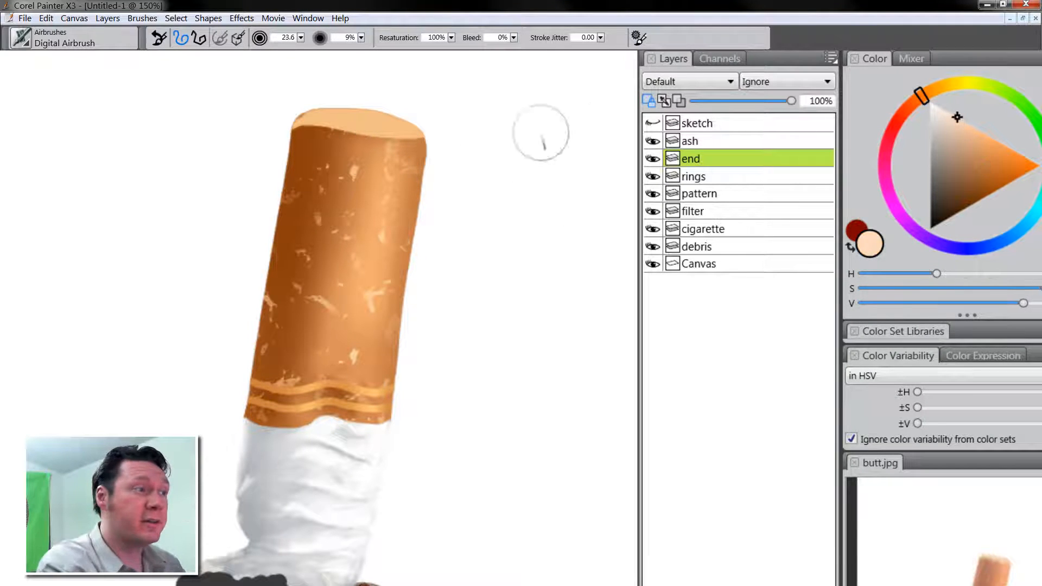
left_click(361, 116, "alt")
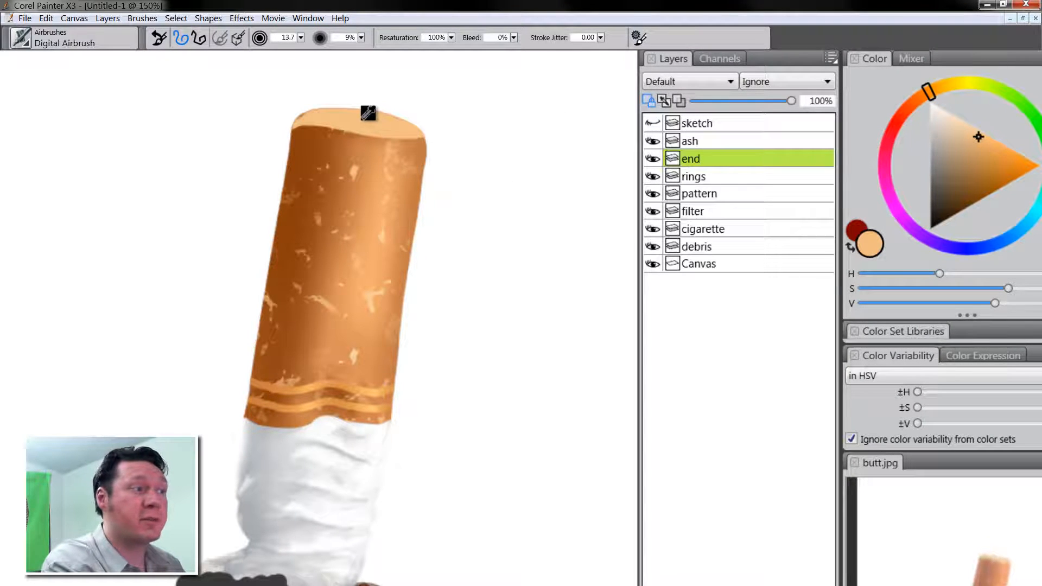
left_click(963, 120)
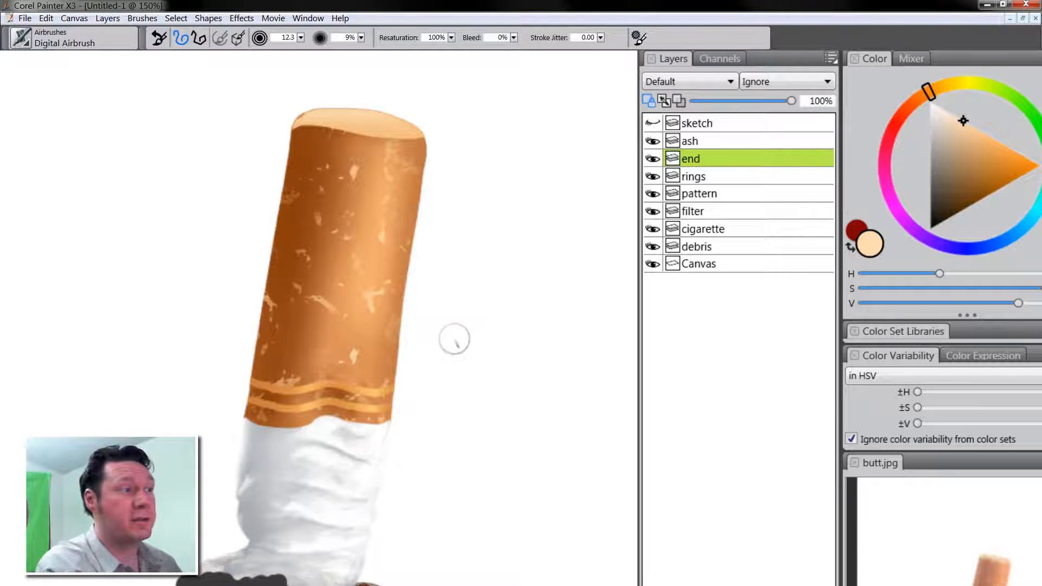
left_click_drag(417, 132, 406, 124)
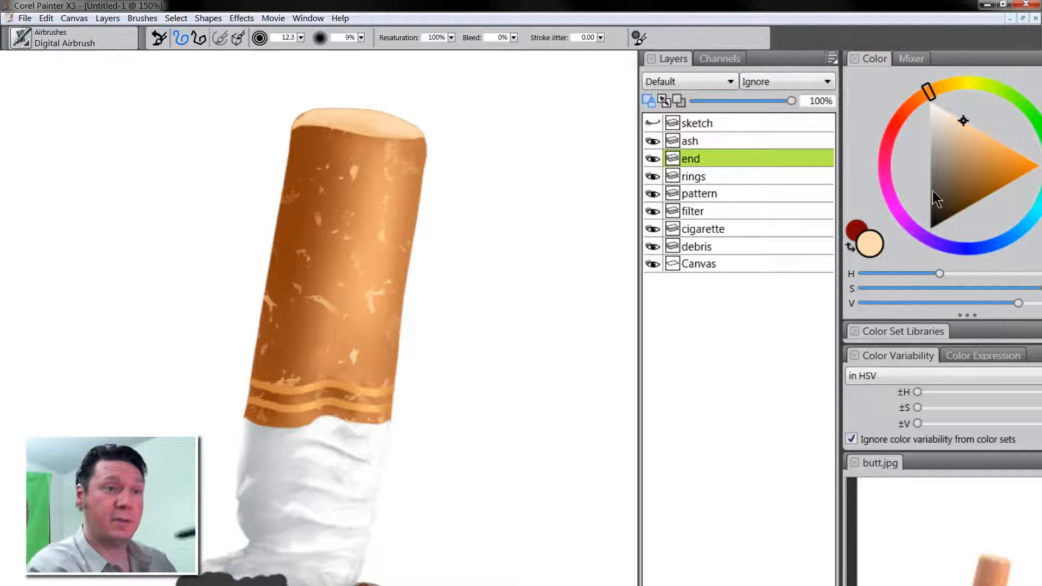
left_click(979, 189)
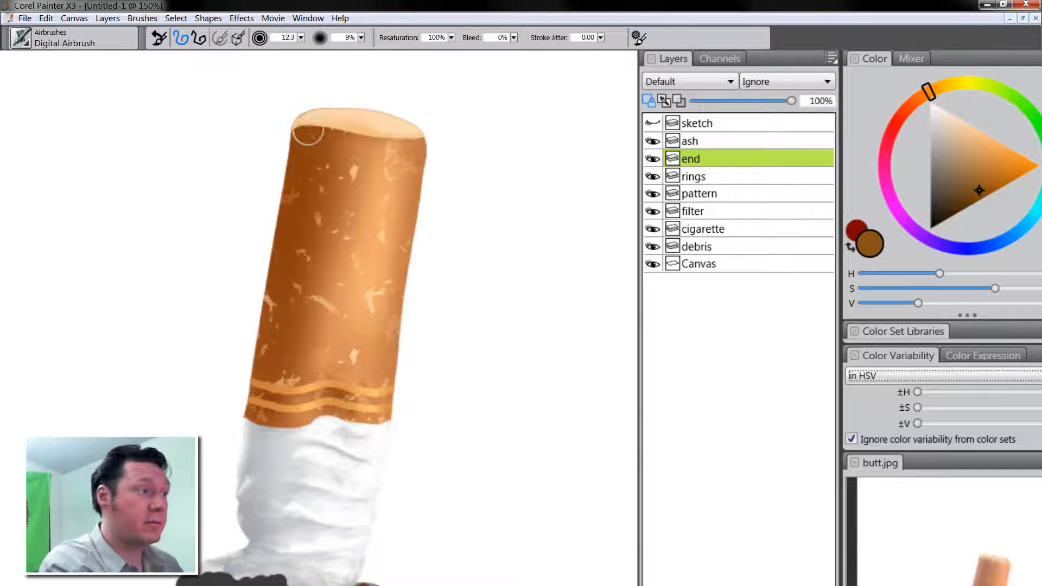
mouse_move(307, 132)
left_mouse_down()
mouse_move(332, 147)
mouse_move(286, 135)
mouse_move(384, 156)
mouse_move(316, 142)
mouse_move(307, 114)
mouse_move(300, 123)
mouse_move(333, 137)
mouse_move(274, 136)
mouse_move(373, 152)
mouse_move(379, 259)
mouse_move(317, 130)
left_mouse_up()
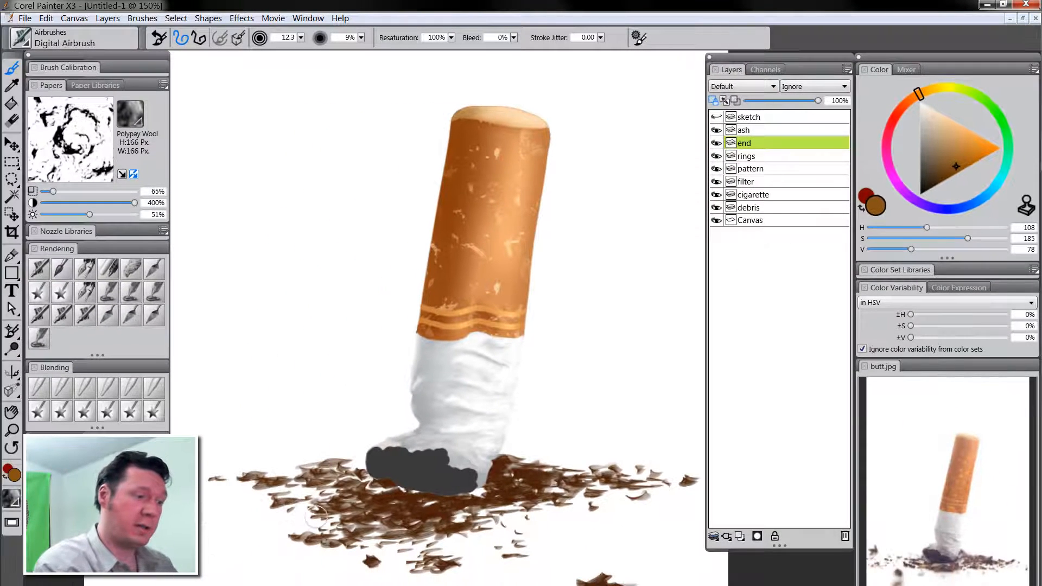
On the ash layer, texture the ash with small brownish-grey Square Chalk strokes (hue 108, saturation 37, value 80)
left_click_drag(470, 499, 469, 491)
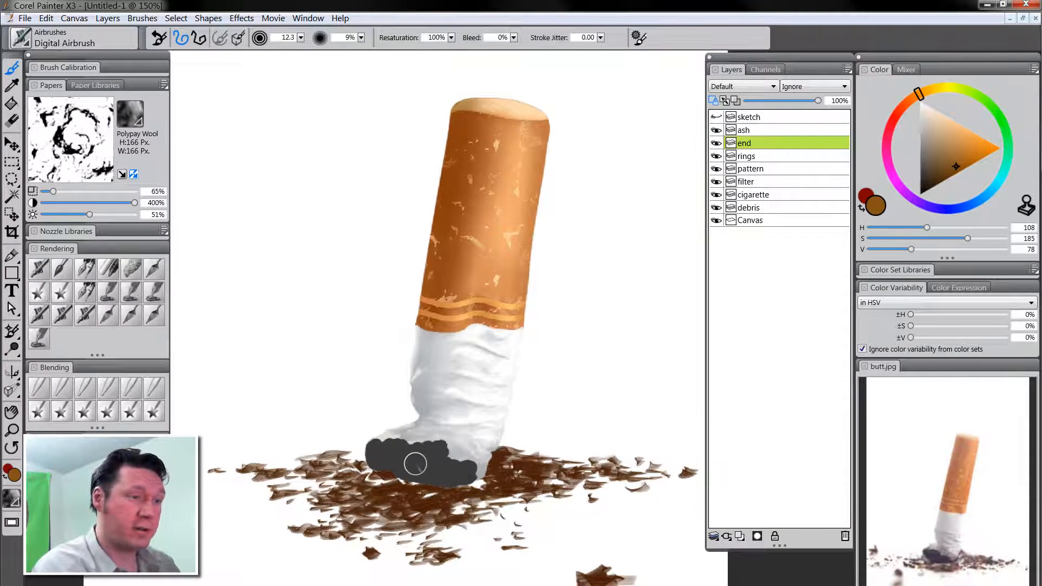
left_click(747, 130)
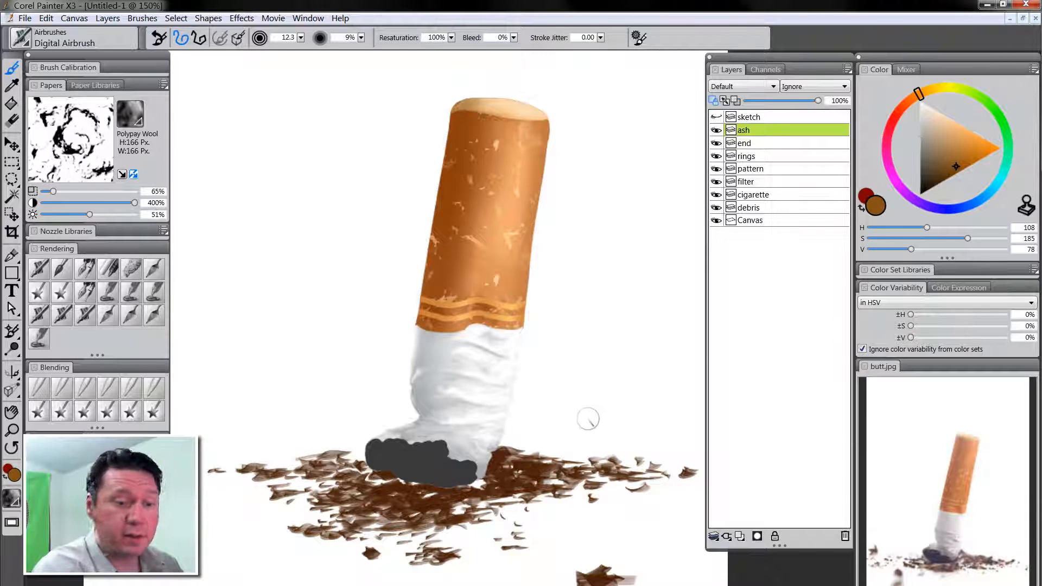
left_click_drag(929, 144, 927, 166)
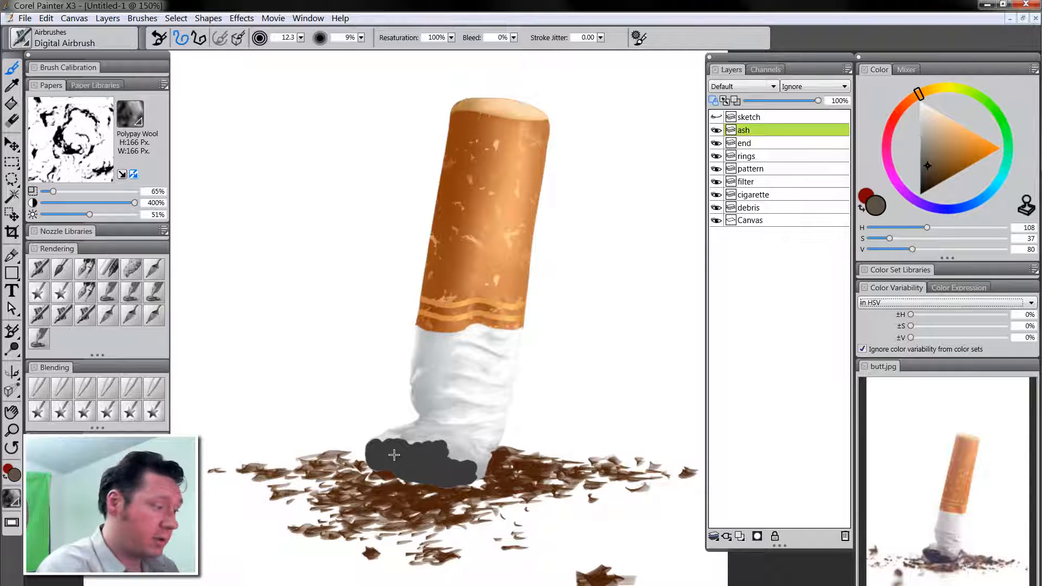
left_click(126, 276)
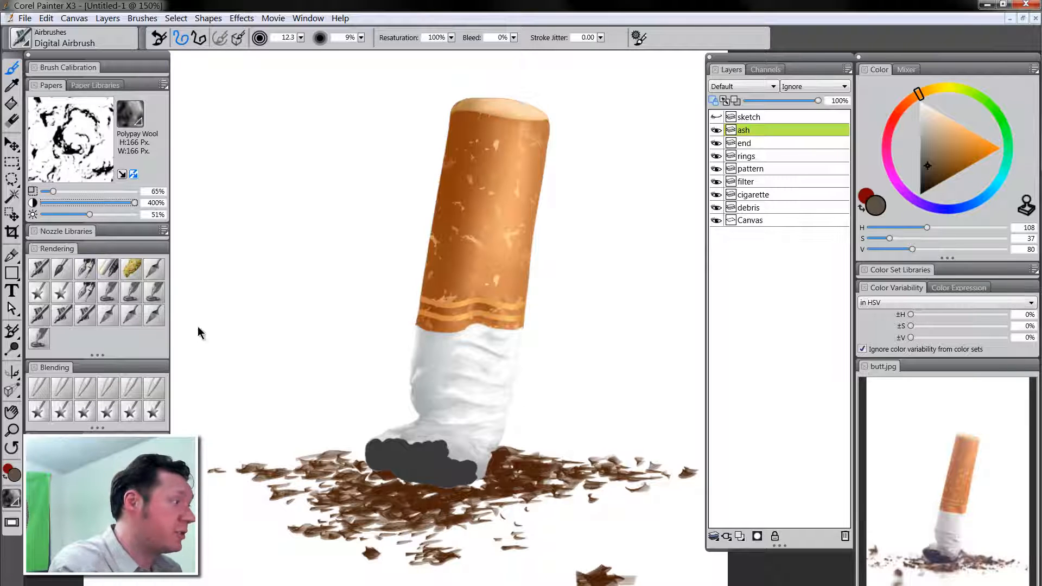
key("bracketleft")
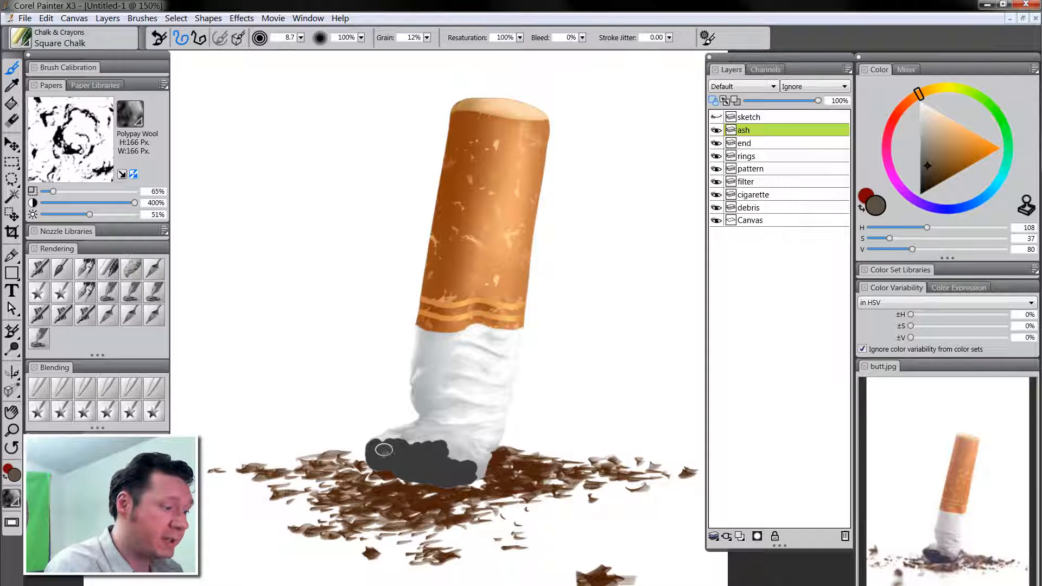
left_click_drag(406, 463, 373, 446)
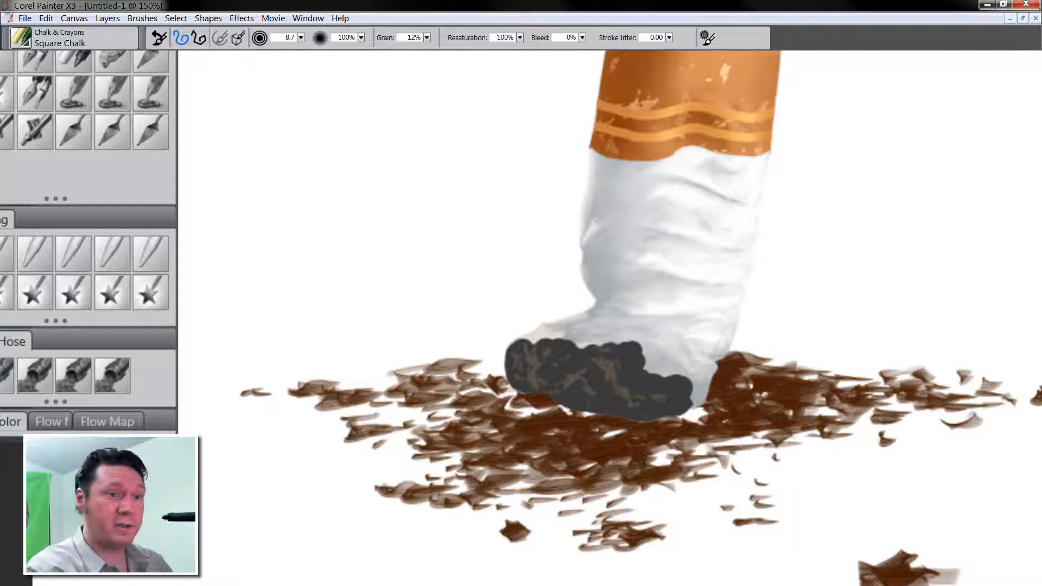
Chalk near-black marks (hue 108, saturation 255, value 9) over the ash, reducing the paper contrast to 159%
mouse_move(688, 387)
left_mouse_down()
mouse_move(575, 400)
mouse_move(620, 384)
mouse_move(647, 415)
left_mouse_up()
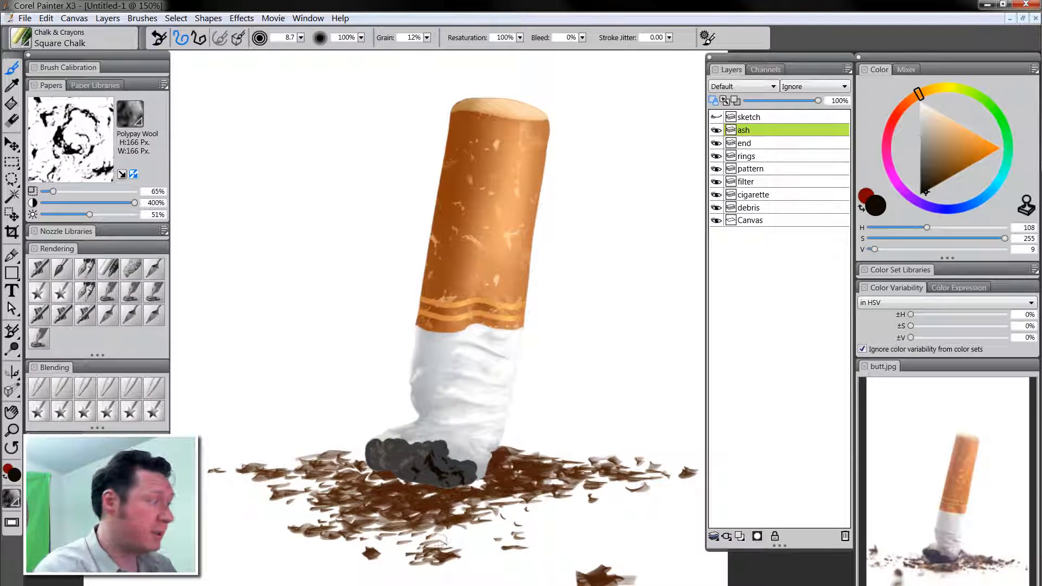
left_click_drag(127, 204, 82, 207)
mouse_move(446, 459)
left_mouse_down()
mouse_move(438, 450)
mouse_move(427, 459)
mouse_move(441, 478)
left_mouse_up()
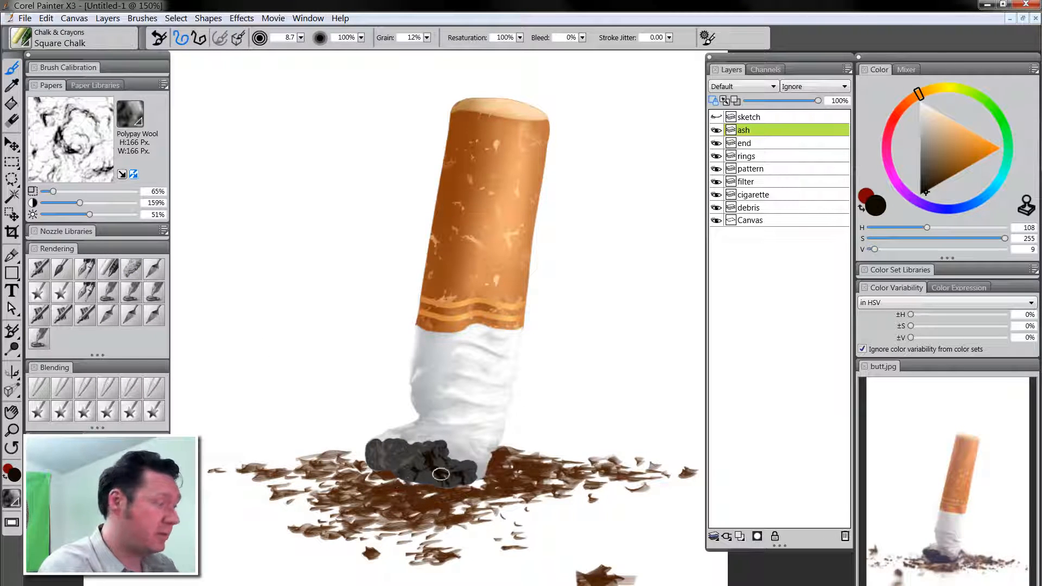
Darken the ash with near-black Digital Airbrush strokes, reducing the brush size to 16.2
left_click(39, 270)
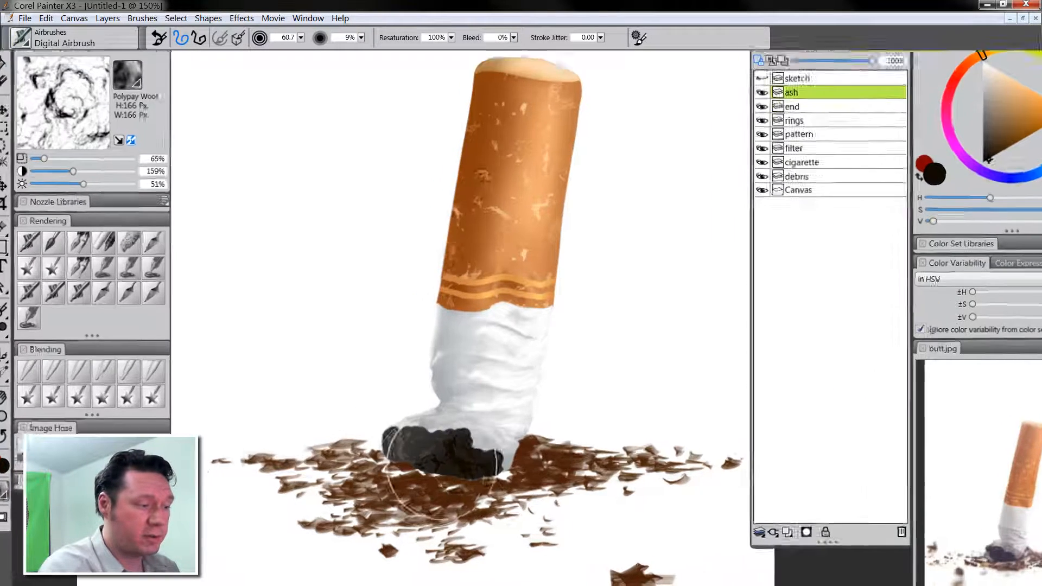
key("bracketleft")
key("bracketleft")
key("bracketleft")
key("bracketleft")
key("bracketleft")
key("bracketleft")
key("bracketleft")
key("bracketleft")
key("bracketleft")
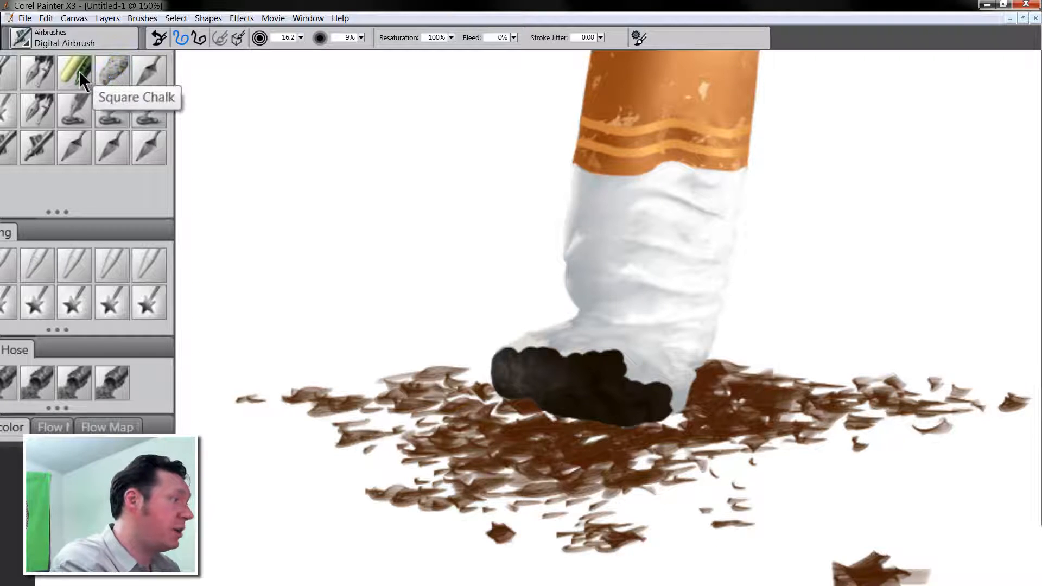
Add grey Square Chalk flecks to the ash tip and scatter grey ash over the debris beneath it, ending with brush size 9.5
left_click(111, 71)
left_click_drag(533, 372, 514, 383)
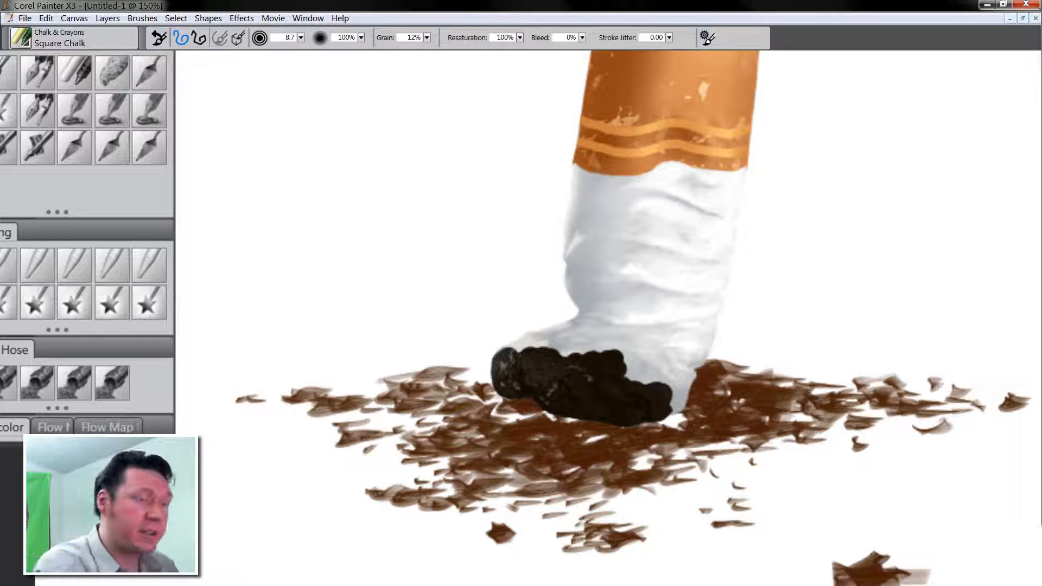
left_click_drag(744, 272, 817, 225)
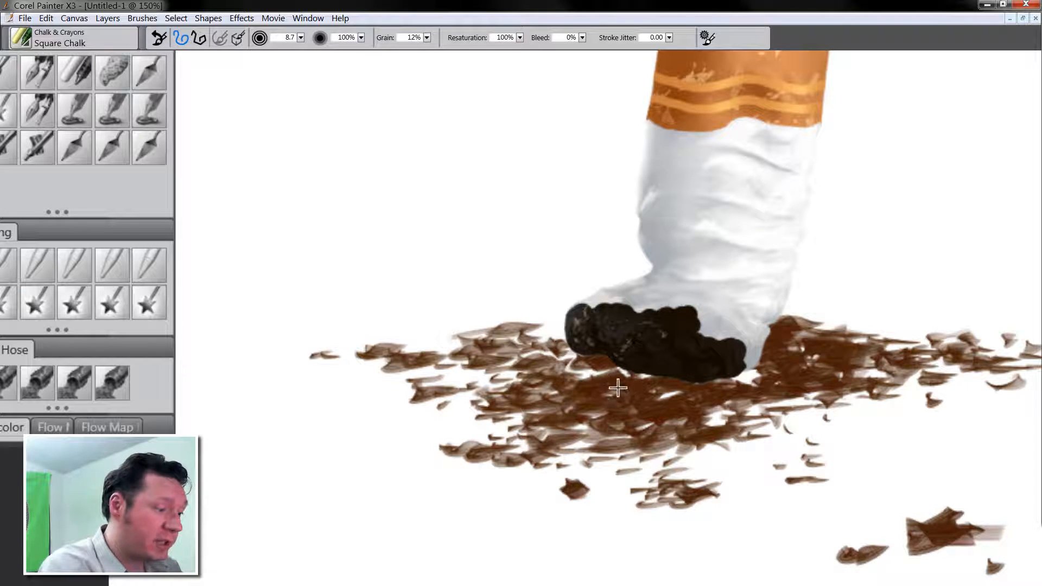
mouse_move(617, 388)
left_mouse_down()
mouse_move(656, 395)
mouse_move(624, 377)
mouse_move(667, 414)
mouse_move(741, 395)
mouse_move(574, 385)
mouse_move(611, 351)
mouse_move(640, 378)
mouse_move(655, 373)
mouse_move(644, 384)
mouse_move(541, 363)
mouse_move(662, 388)
mouse_move(573, 409)
mouse_move(554, 378)
mouse_move(535, 392)
mouse_move(615, 434)
left_mouse_up()
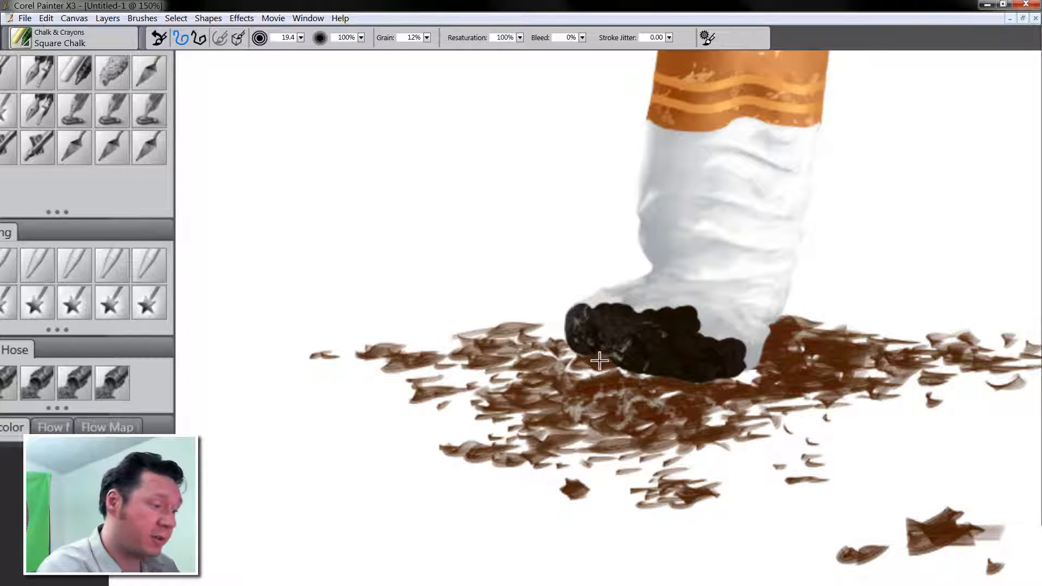
key("bracketleft")
key("bracketleft")
mouse_move(562, 368)
left_mouse_down()
mouse_move(592, 409)
mouse_move(572, 415)
left_mouse_up()
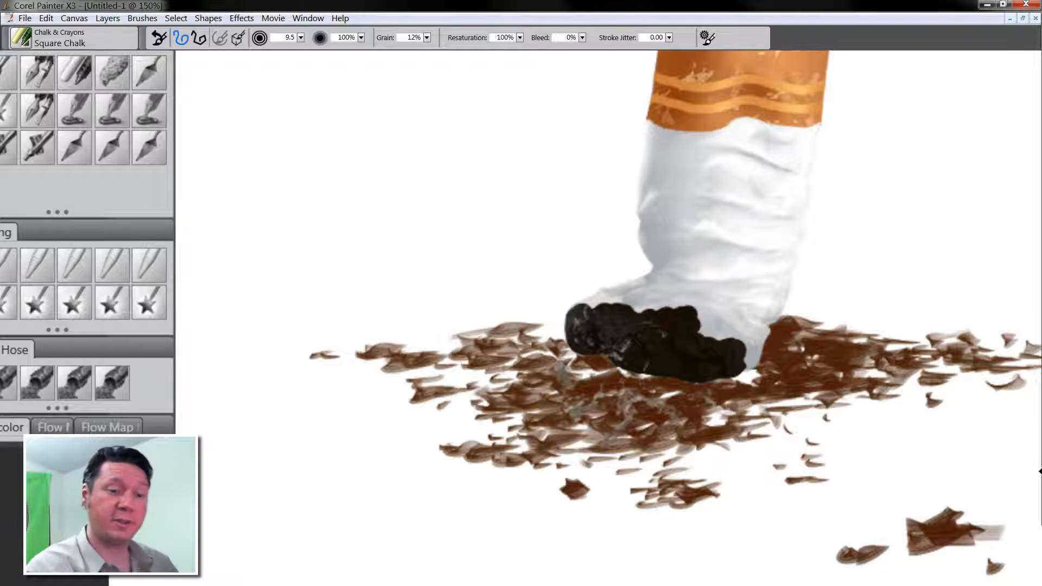
Bring back the hidden palettes and add a new layer above the ash2 layer
key("Tab")
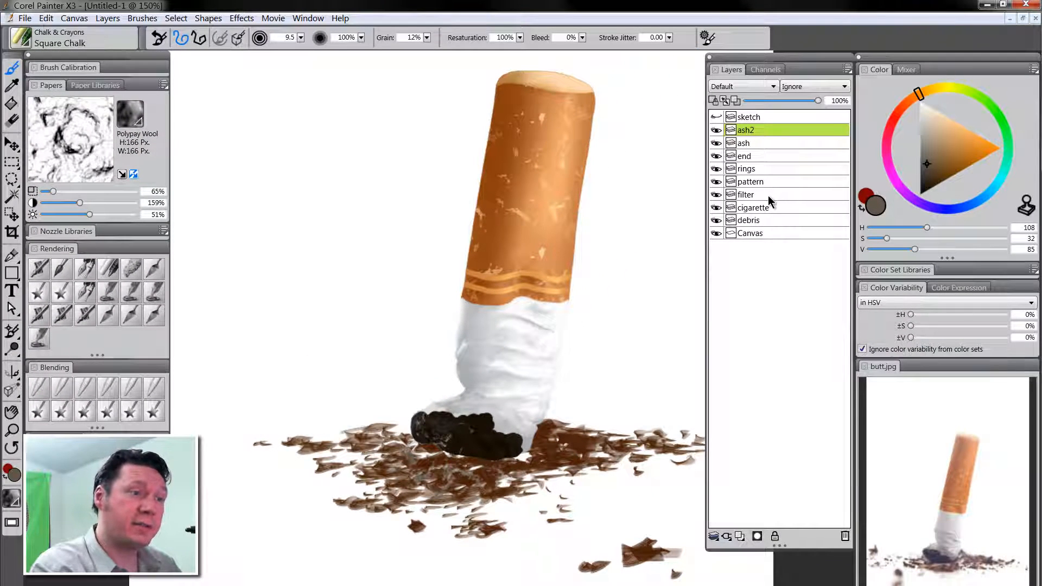
left_click(739, 536)
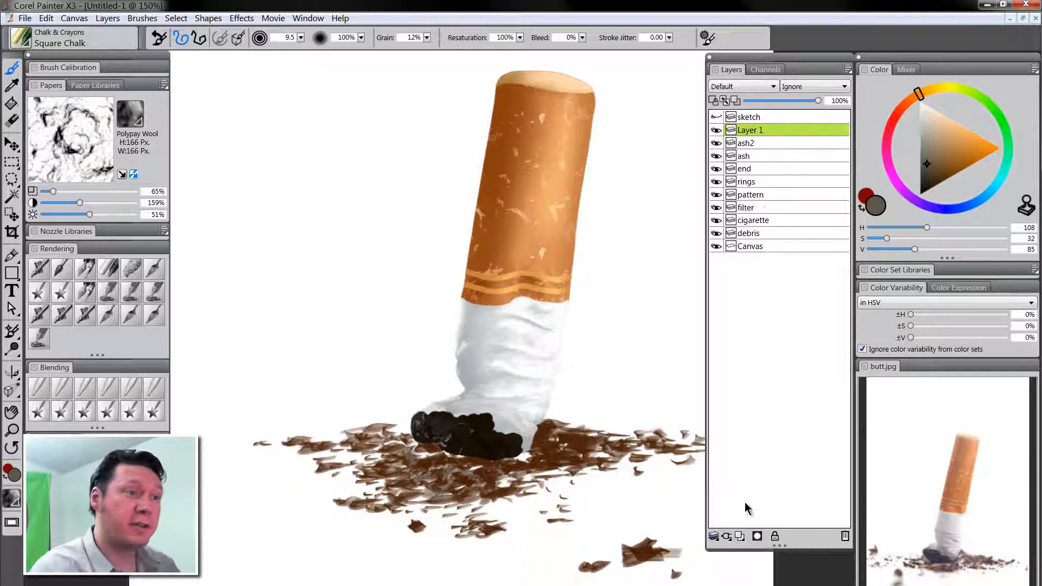
Rename Layer 1 as tinting
double_click(754, 132)
type("tin")
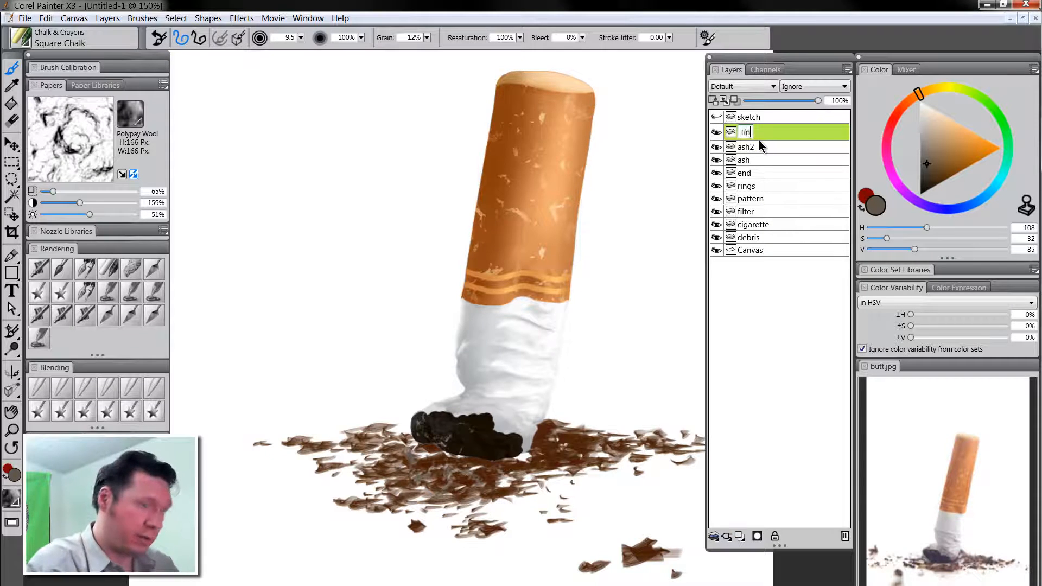
type("ting")
key("Return")
Choose a medium brown (H 101, S 143, V 78) and set the tinting layer's composite method to Multiply
left_click(948, 167)
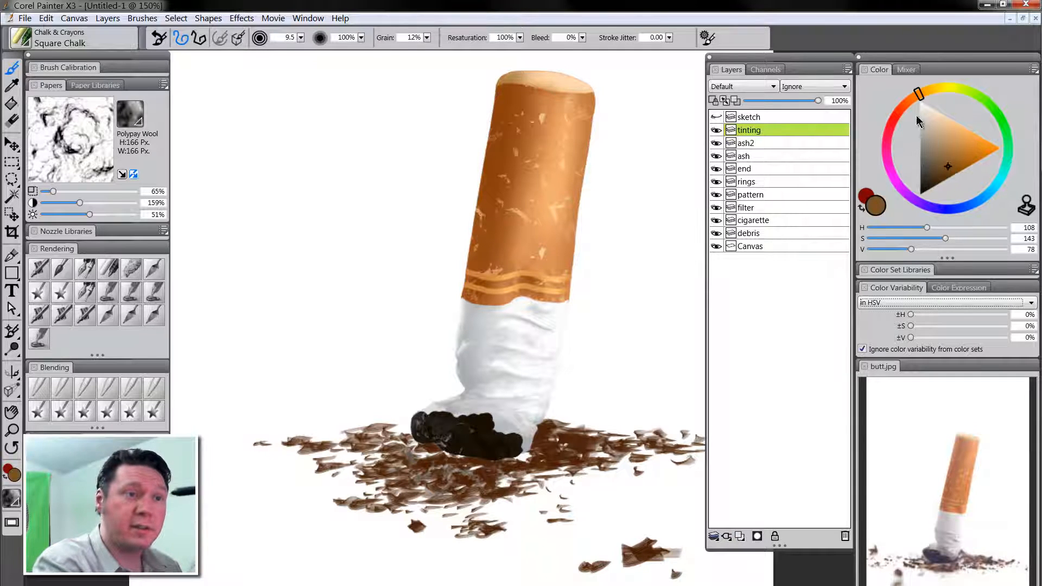
left_click(909, 103)
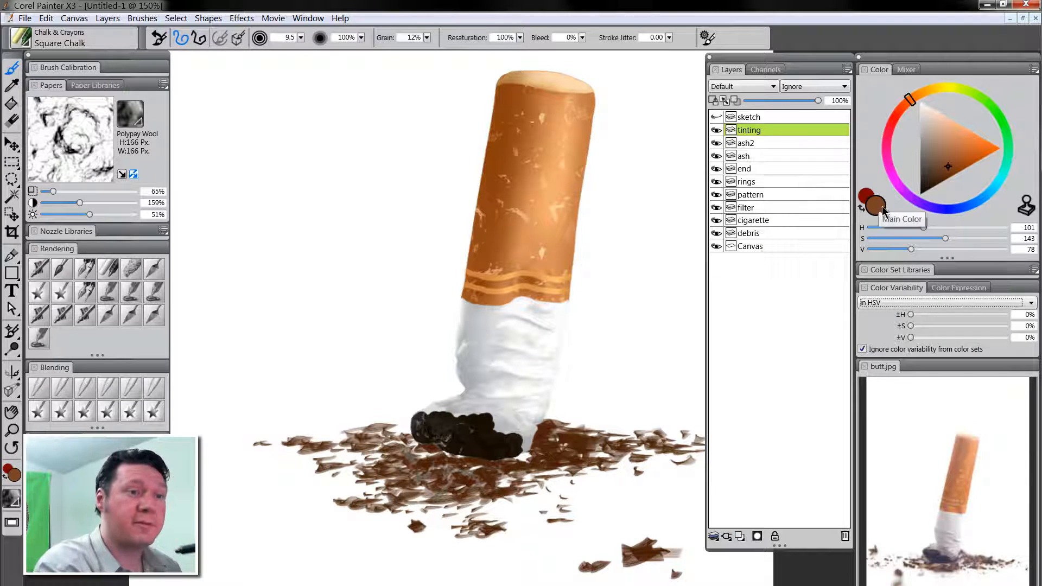
left_click(741, 87)
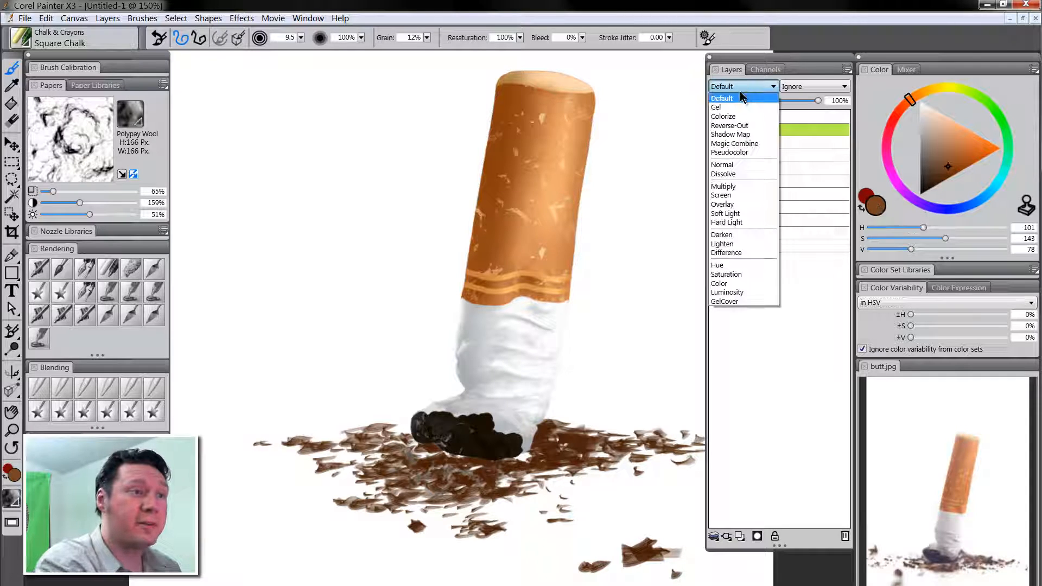
left_click(736, 186)
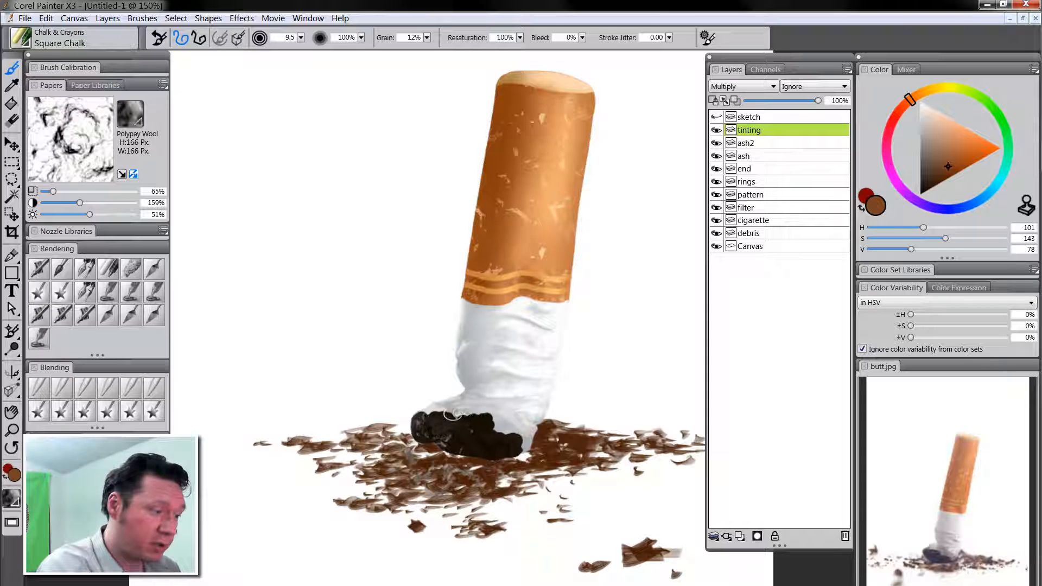
Paint brown Square Chalk strokes on the white paper just above the burnt tip and soften them with the Diffuse Blur blender
mouse_move(467, 415)
left_mouse_down()
mouse_move(500, 437)
mouse_move(521, 443)
mouse_move(497, 417)
left_mouse_up()
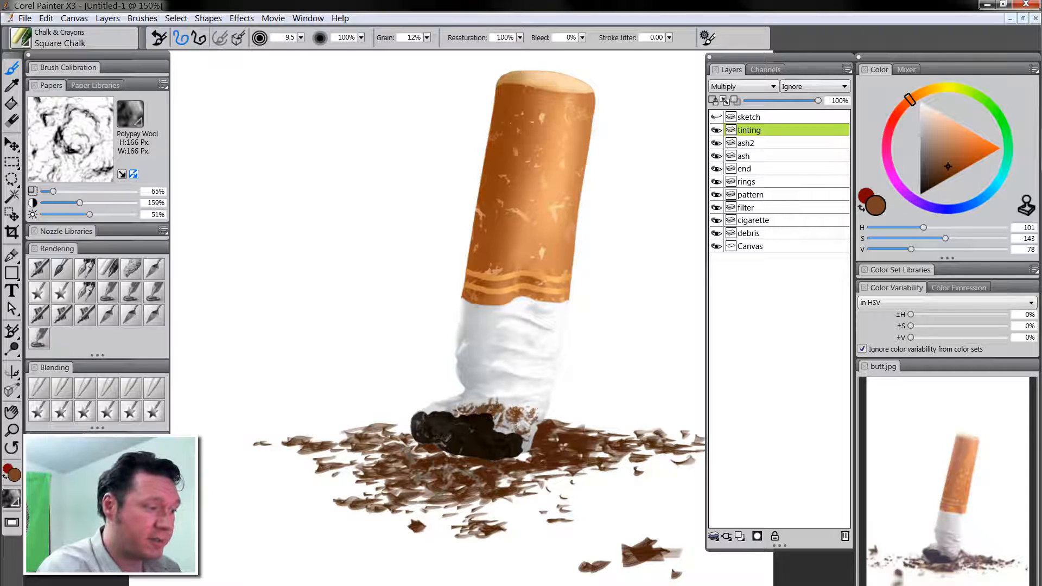
left_click_drag(467, 408, 510, 411)
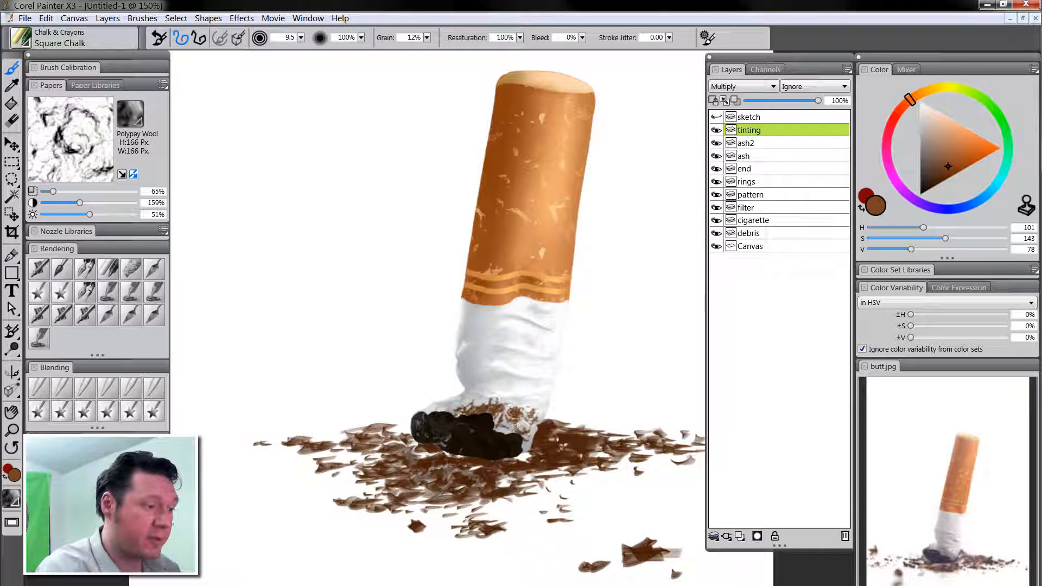
left_click(38, 392)
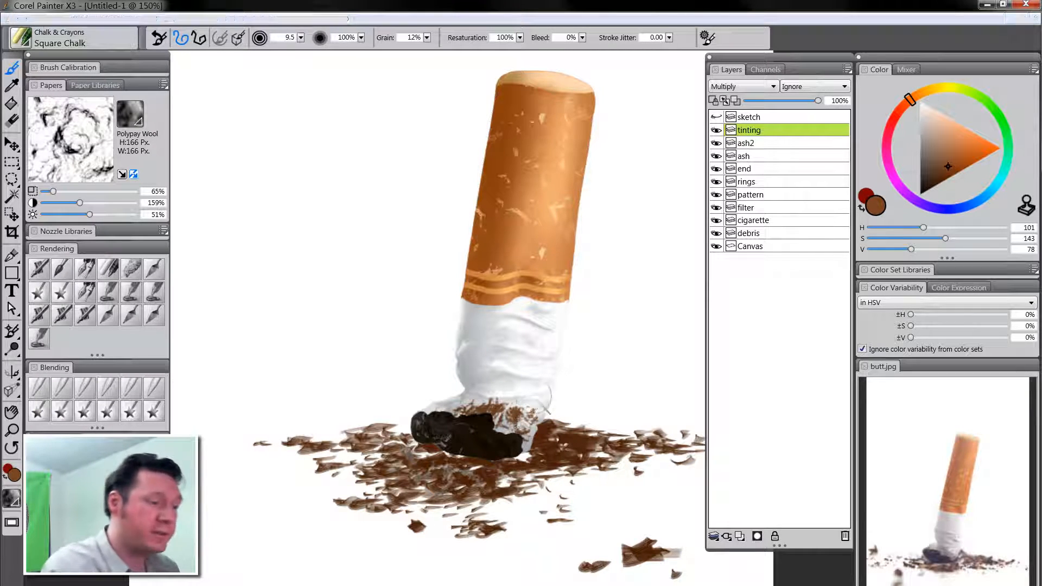
mouse_move(457, 419)
left_mouse_down()
mouse_move(521, 423)
mouse_move(512, 418)
mouse_move(499, 421)
mouse_move(508, 435)
mouse_move(448, 426)
mouse_move(479, 421)
mouse_move(509, 440)
mouse_move(502, 419)
left_mouse_up()
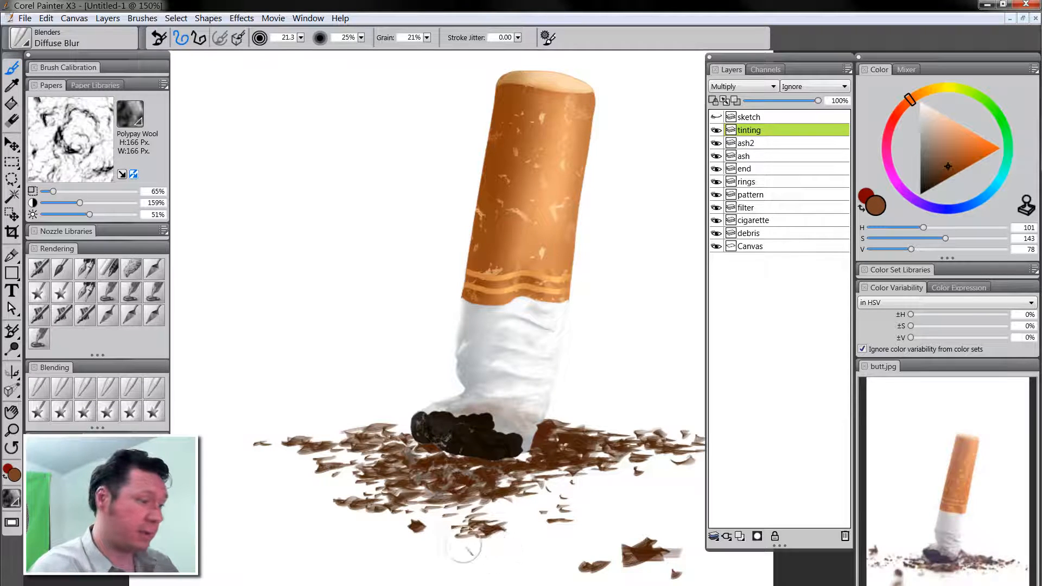
Push the blurred brown tint around above the burnt tip with the Distorto brush at size 11.4
left_click(41, 389)
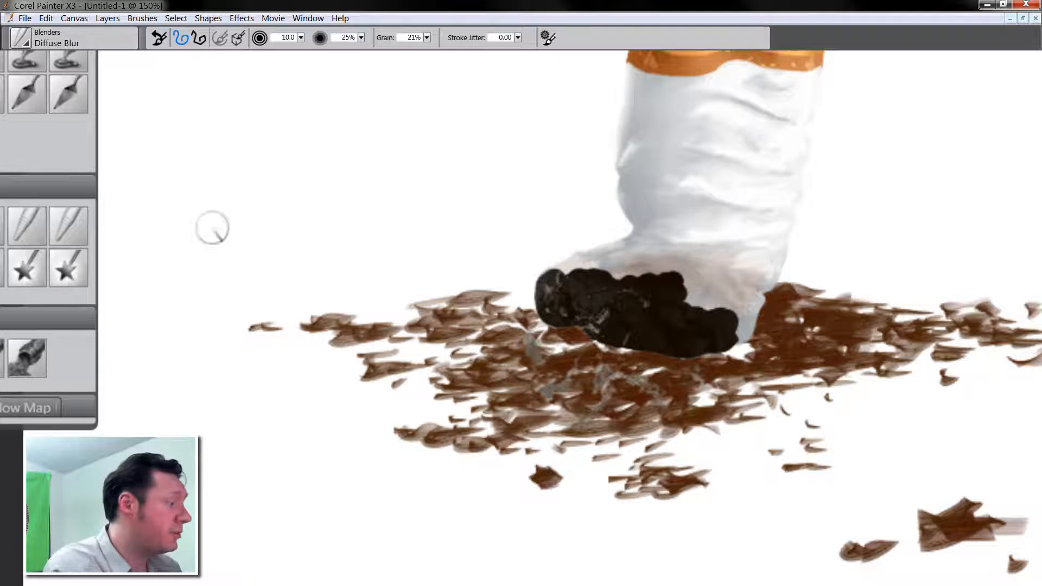
left_click(26, 269)
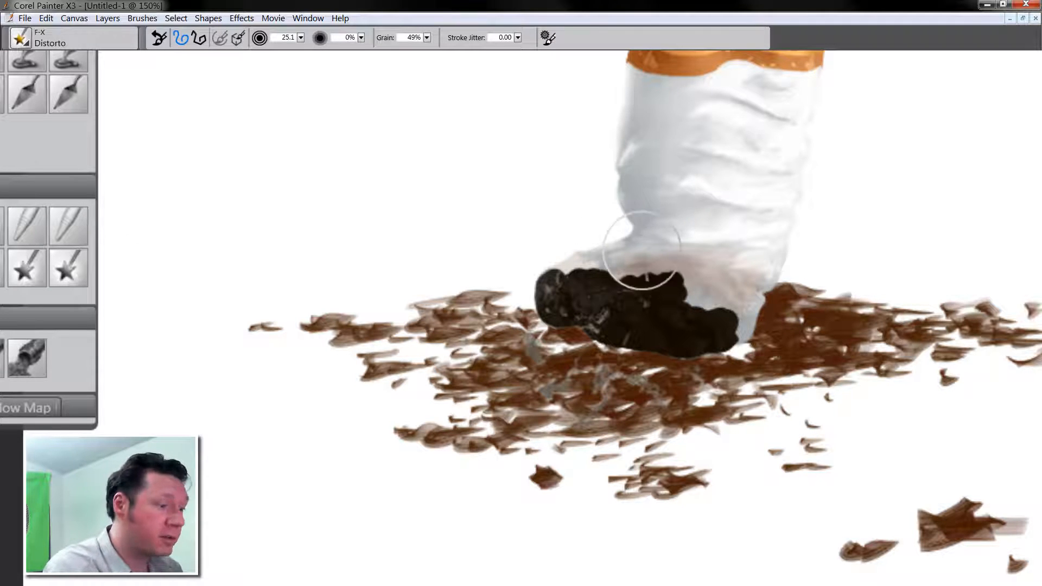
mouse_move(645, 257)
left_mouse_down()
mouse_move(649, 242)
mouse_move(652, 261)
mouse_move(666, 254)
left_mouse_up()
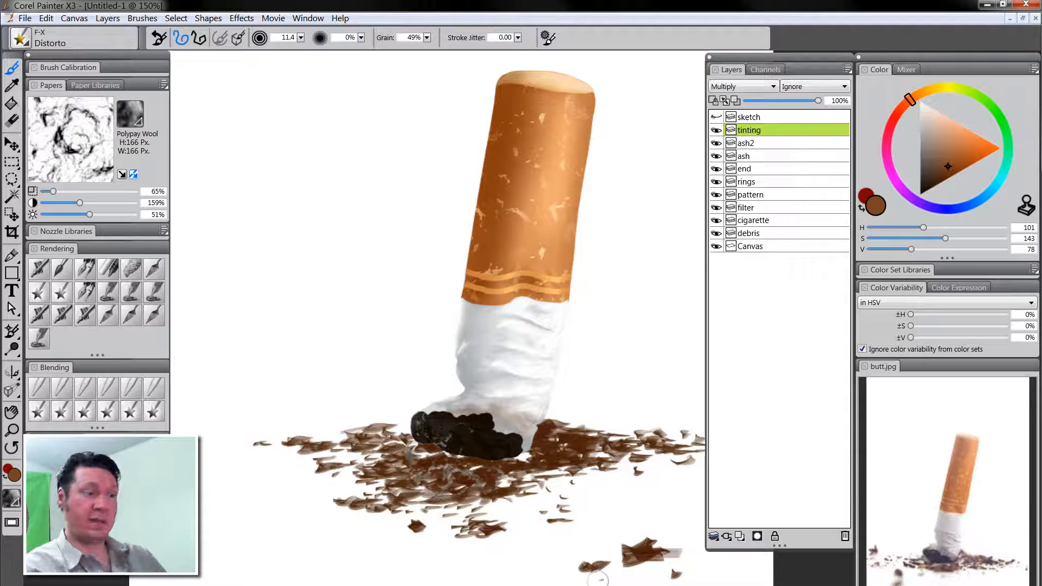
Check the ash layer by toggling its visibility and merge the layers from ash down to cigarette into one
left_click(760, 156)
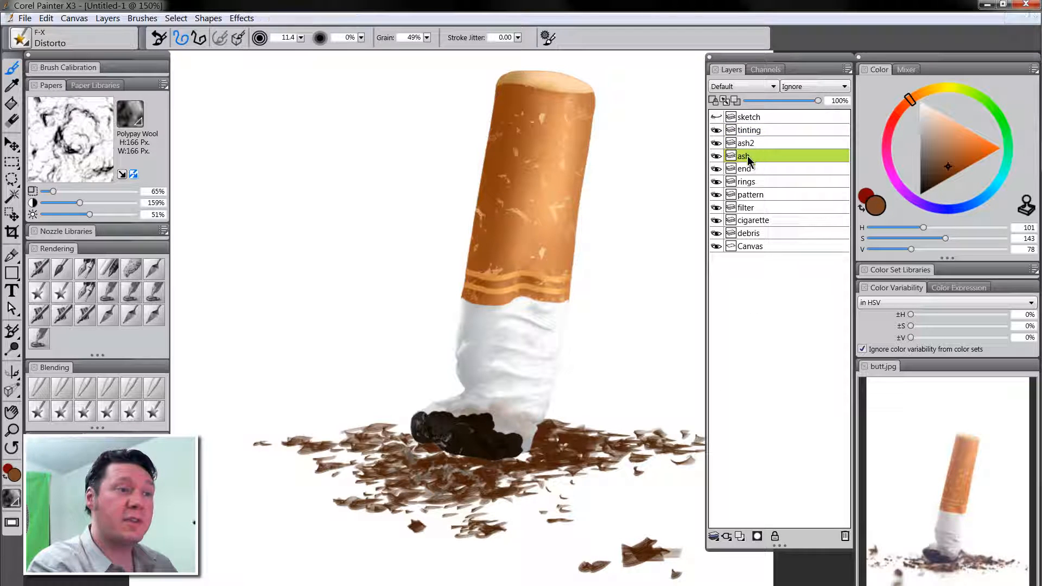
left_click(716, 156)
left_click(717, 156)
left_click(717, 156)
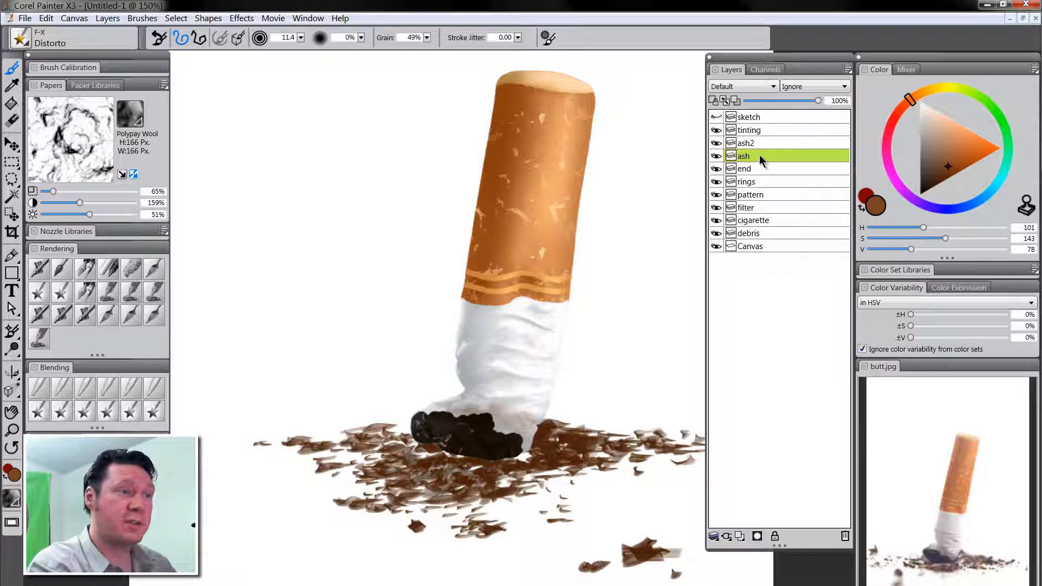
left_click(766, 219, "shift")
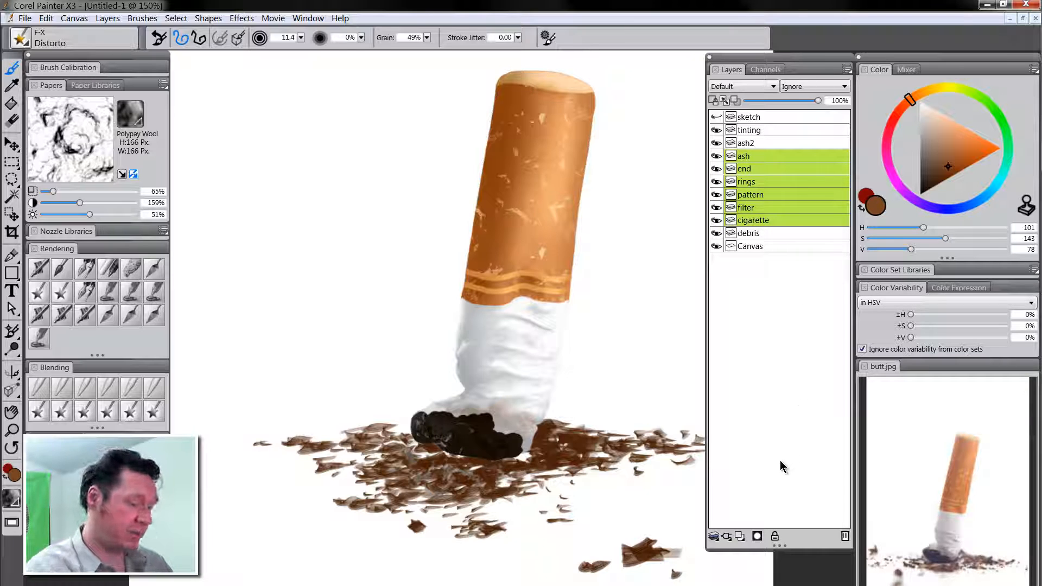
key("ctrl+e")
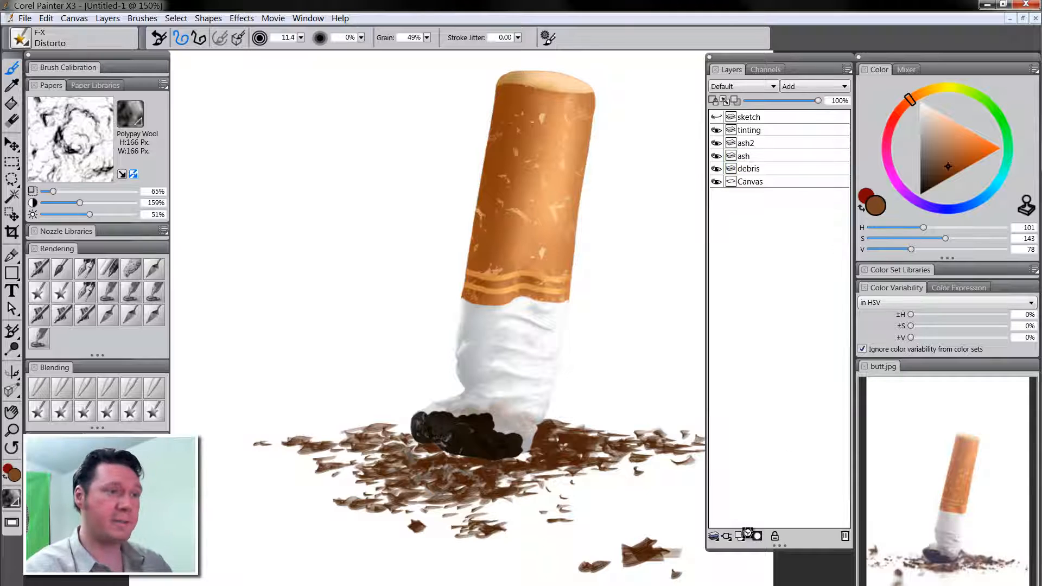
Rename the merged layer as cigarette
double_click(744, 156)
type("cigarette")
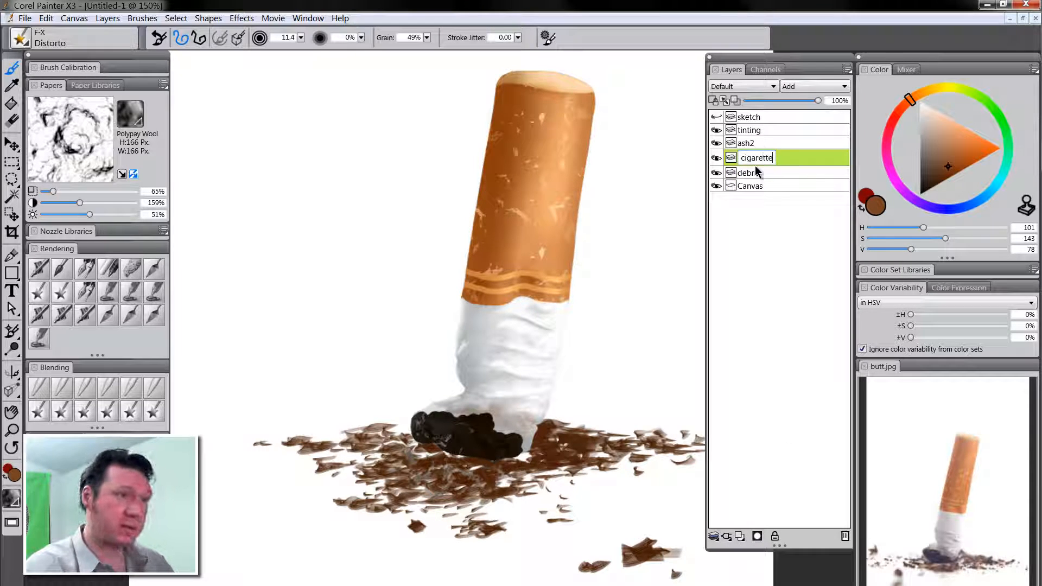
key("Return")
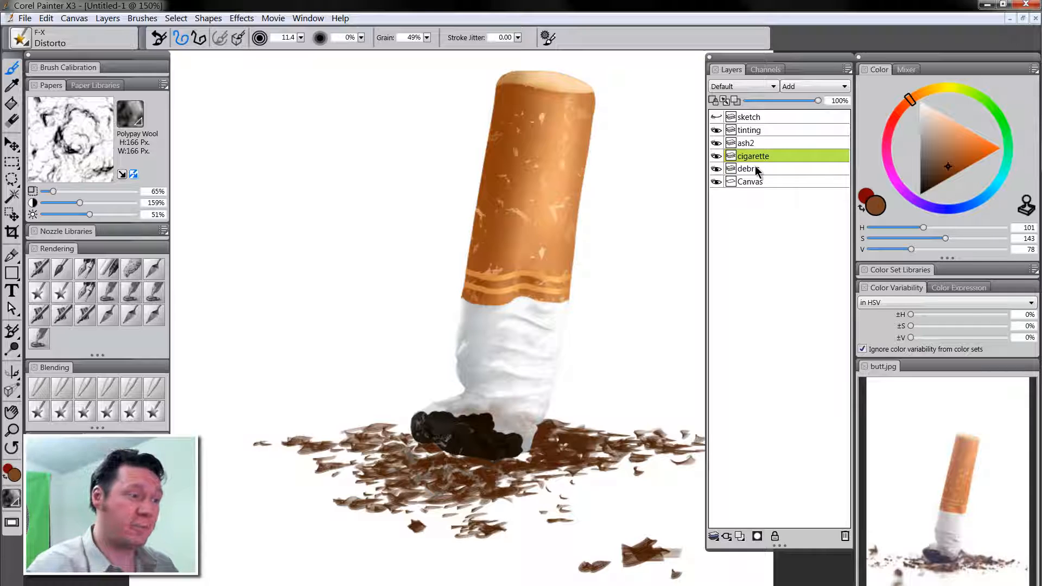
Roughen and blend the burnt tip's edges on the cigarette layer with the Coarse Oily Blender at size 8.2
left_click(775, 144)
left_click(776, 132)
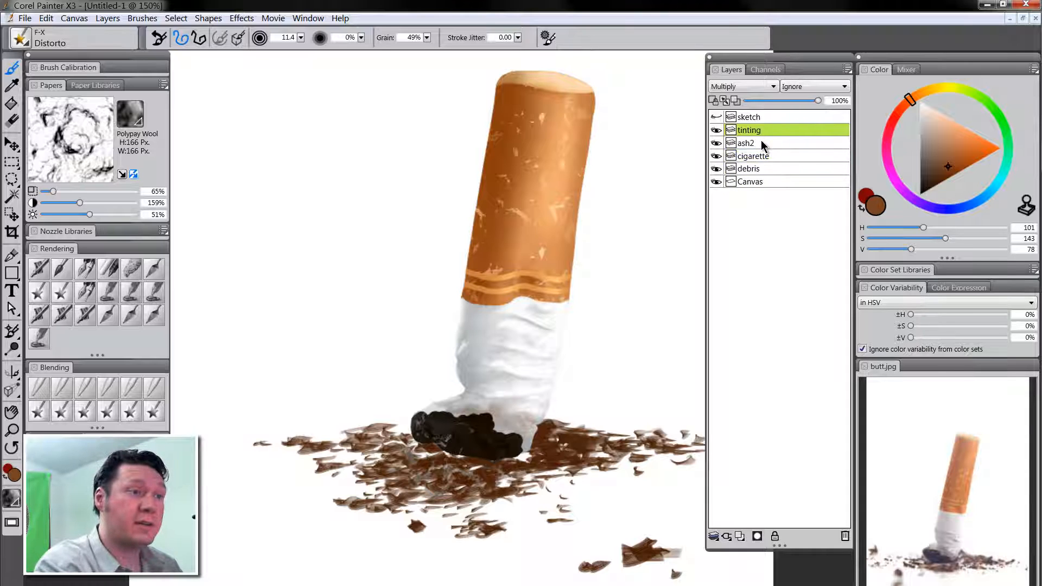
left_click(757, 156)
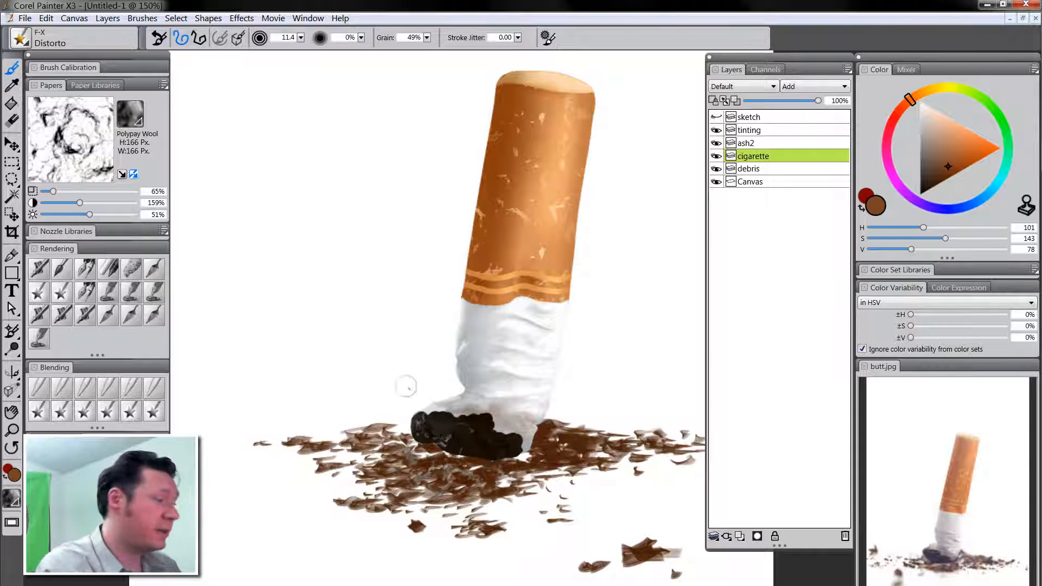
left_click(65, 390)
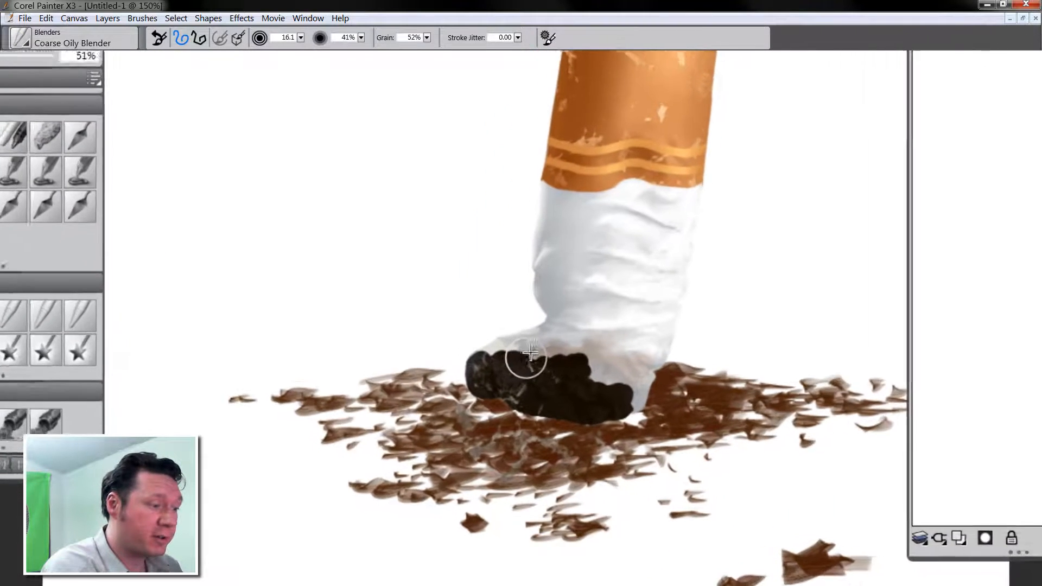
left_click_drag(531, 353, 528, 358)
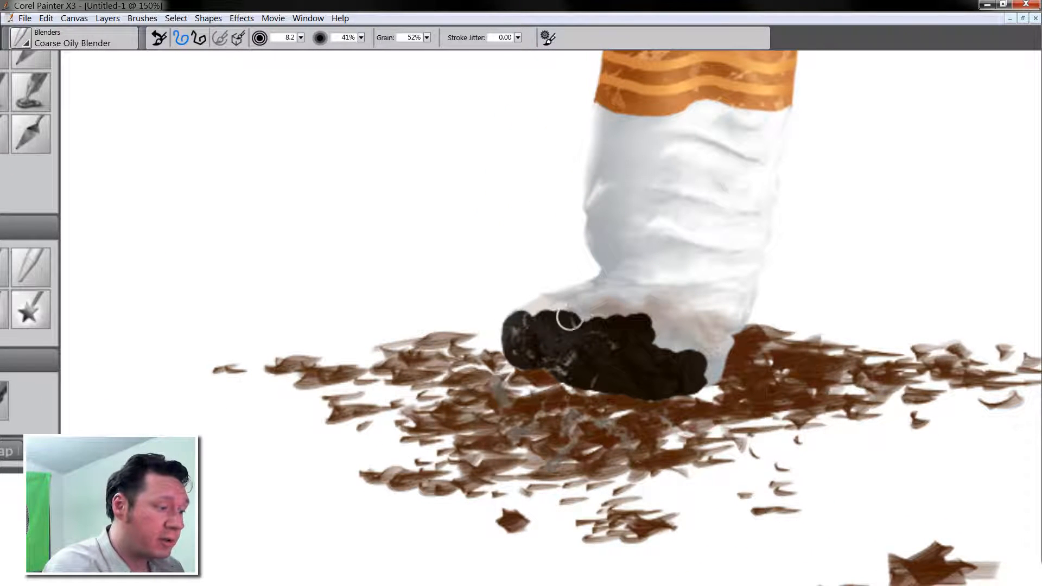
mouse_move(569, 318)
left_mouse_down()
mouse_move(531, 318)
mouse_move(642, 312)
mouse_move(652, 347)
mouse_move(694, 355)
mouse_move(712, 375)
mouse_move(712, 361)
mouse_move(673, 352)
mouse_move(668, 341)
mouse_move(658, 358)
mouse_move(684, 324)
mouse_move(668, 344)
mouse_move(676, 321)
mouse_move(646, 327)
mouse_move(646, 314)
mouse_move(543, 313)
left_mouse_up()
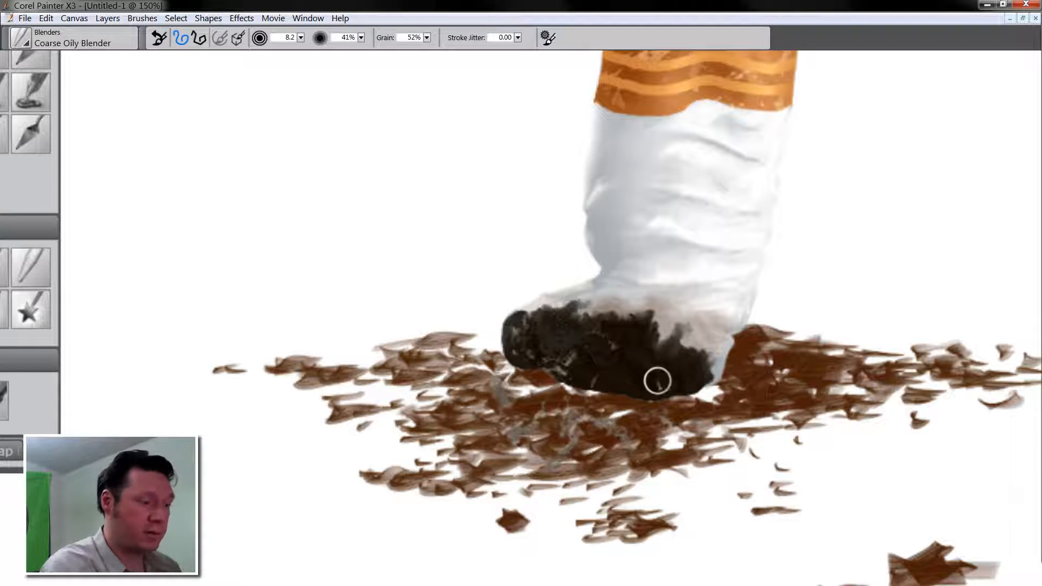
mouse_move(530, 353)
left_mouse_down()
mouse_move(508, 354)
mouse_move(595, 383)
mouse_move(533, 369)
mouse_move(560, 372)
mouse_move(542, 374)
mouse_move(651, 390)
mouse_move(632, 379)
mouse_move(632, 393)
mouse_move(616, 389)
mouse_move(623, 395)
mouse_move(627, 384)
mouse_move(653, 398)
mouse_move(700, 384)
left_mouse_up()
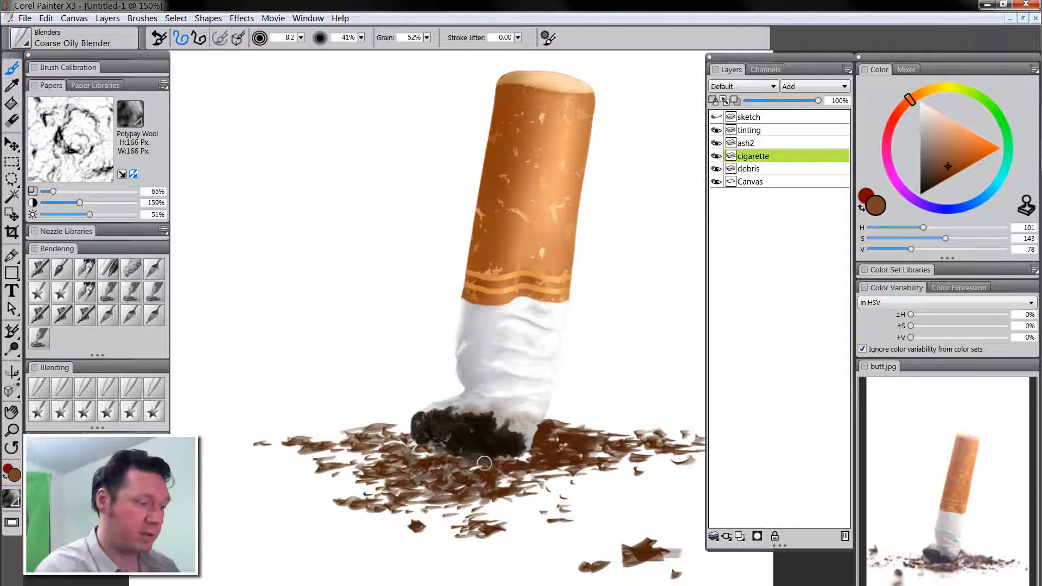
left_click_drag(492, 448, 479, 461)
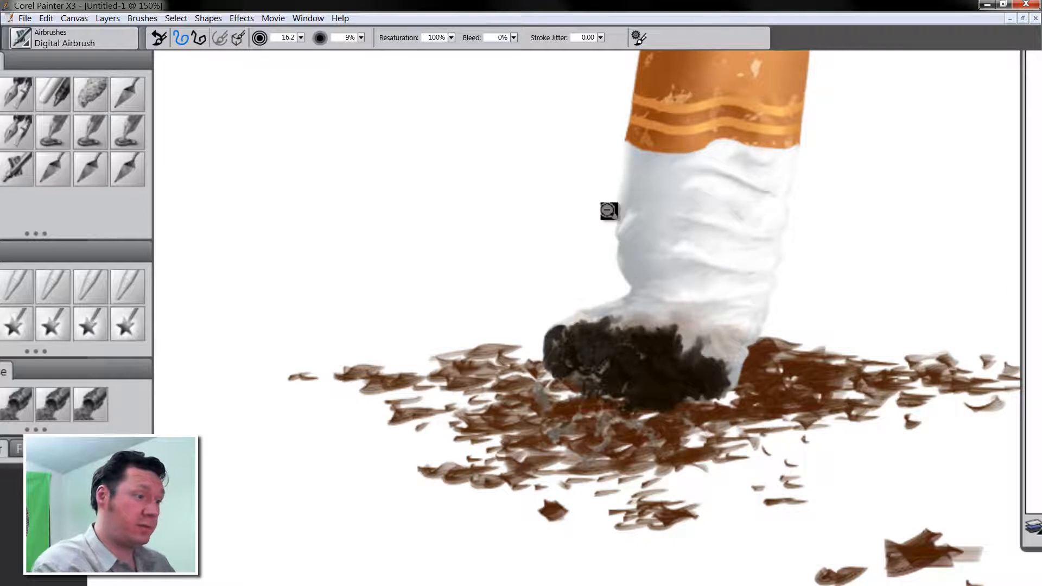
Examine the whole cigarette painting within its page
left_click(704, 227, "ctrl+alt")
left_click(706, 237, "ctrl+alt")
left_click(733, 257, "ctrl+alt")
left_click(757, 278, "ctrl+alt")
left_click(575, 374, "ctrl+alt")
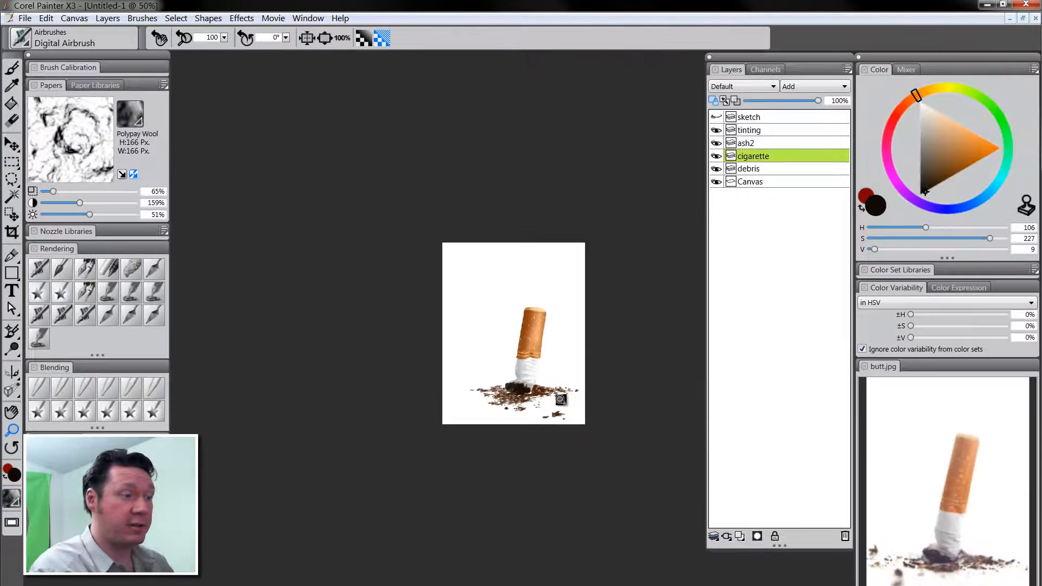
left_click(580, 379, "ctrl")
left_click(551, 392, "ctrl")
left_click(549, 393, "ctrl")
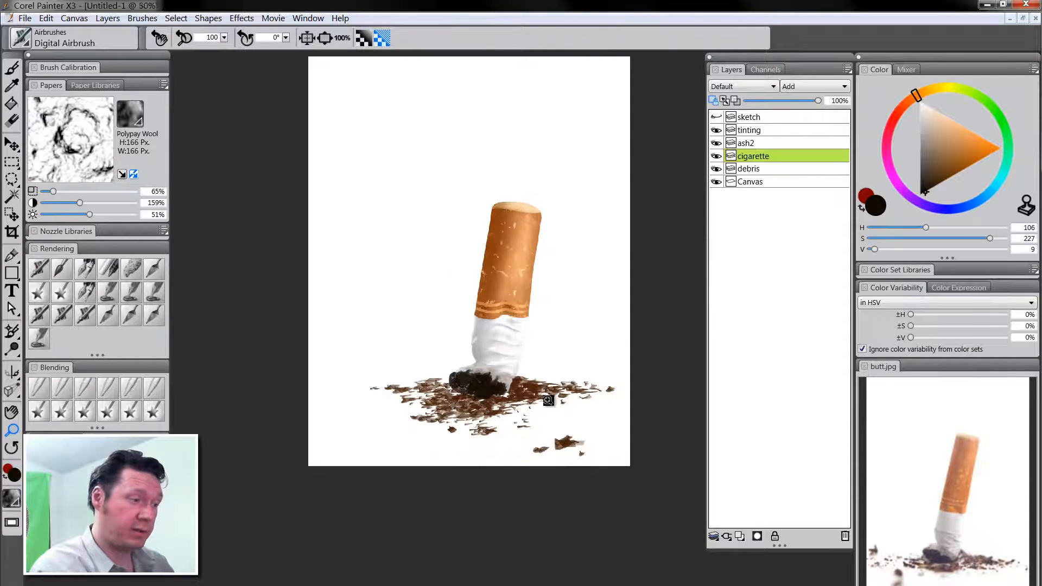
left_click(545, 405, "ctrl")
left_click_drag(525, 412, 534, 532)
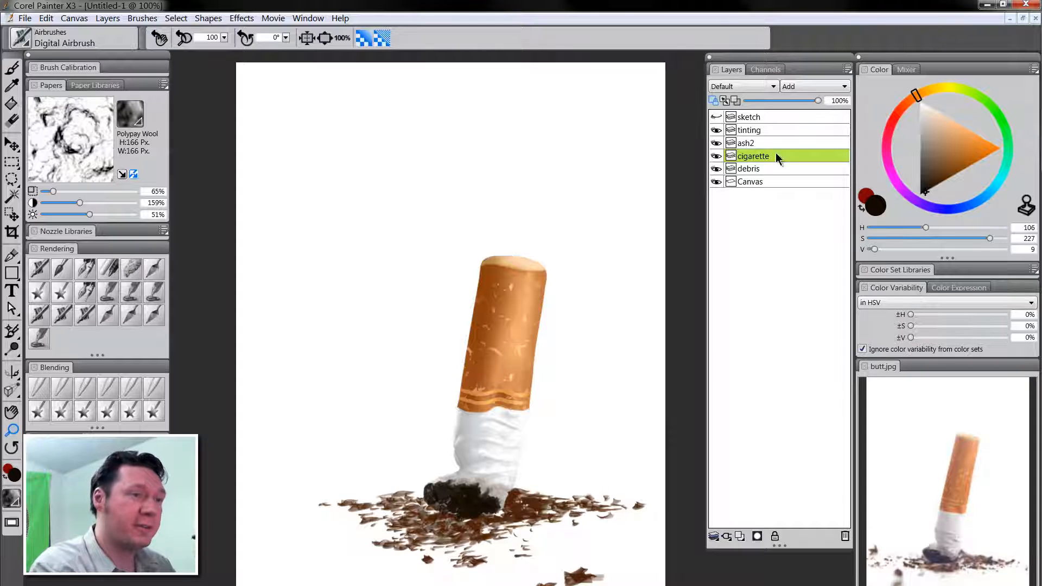
Fill the Canvas layer with a neutral dark grey (S 0, V 70) using the Paint Bucket
left_click(761, 181)
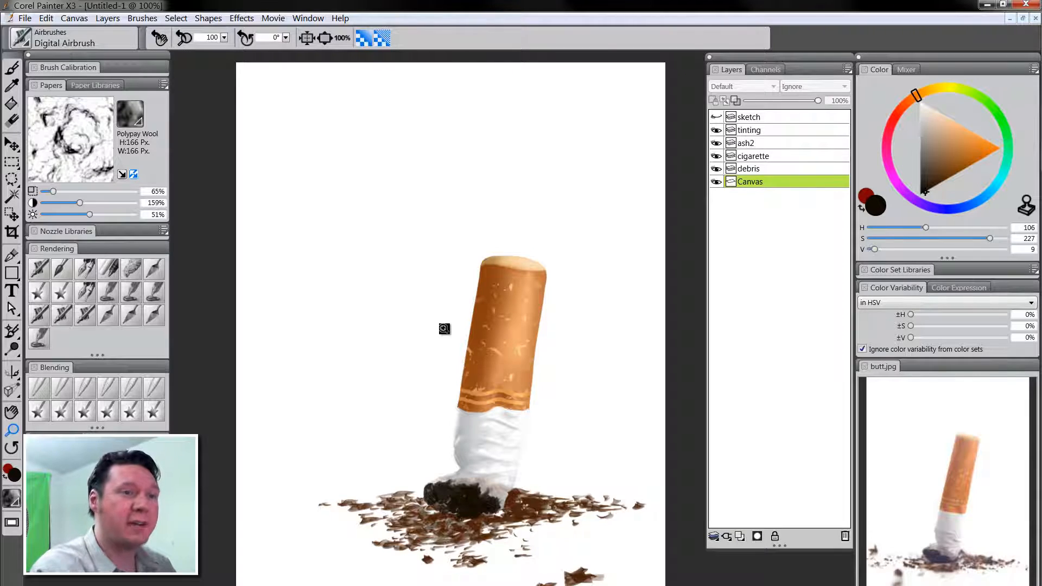
left_click_drag(941, 161, 917, 167)
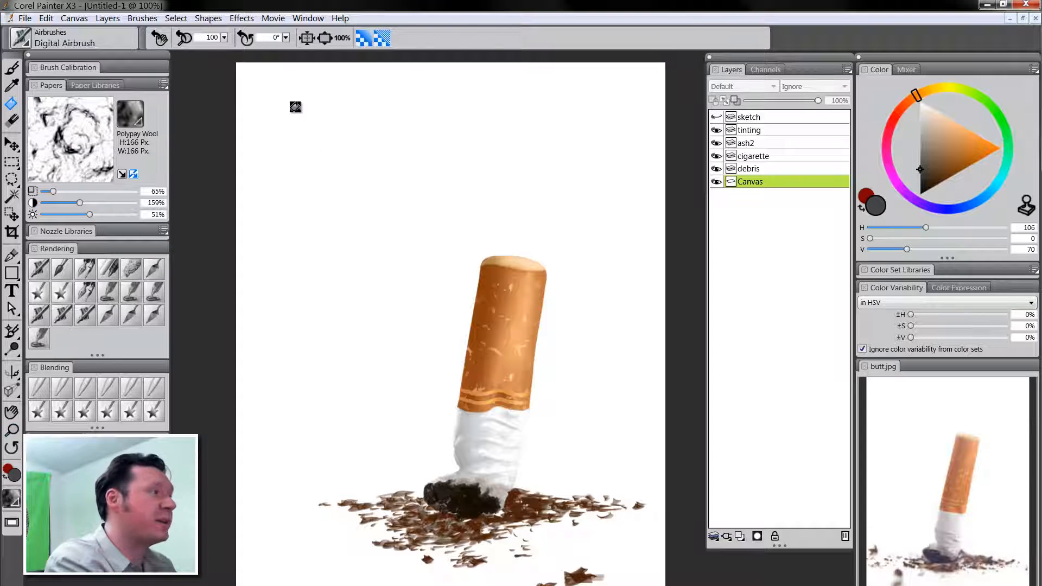
left_click(575, 185)
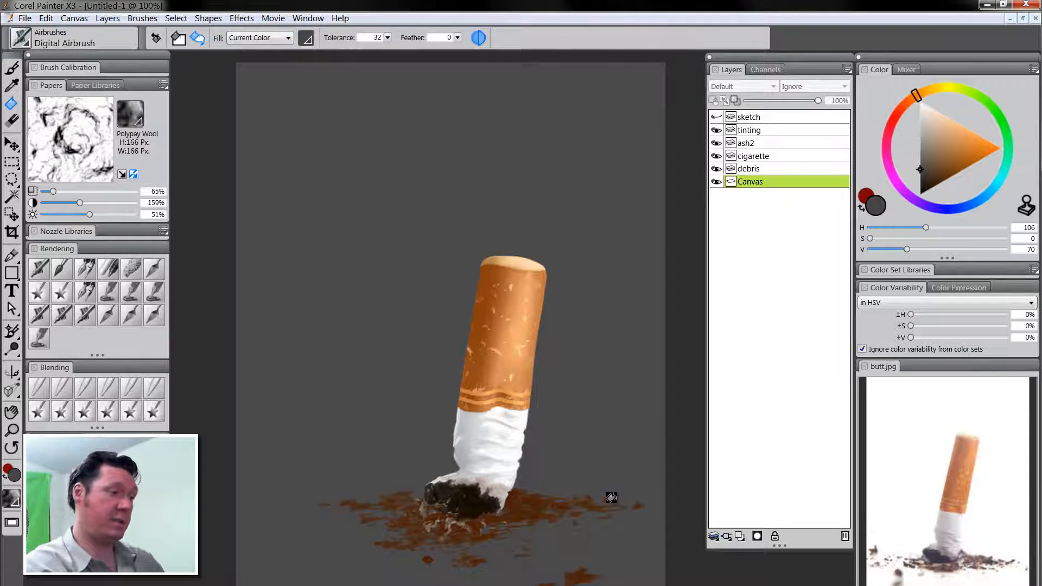
Try a dark brownish grey fill on the Canvas, and replace it with a dark blue-grey (H 238, S 29, V 65)
left_click(925, 172)
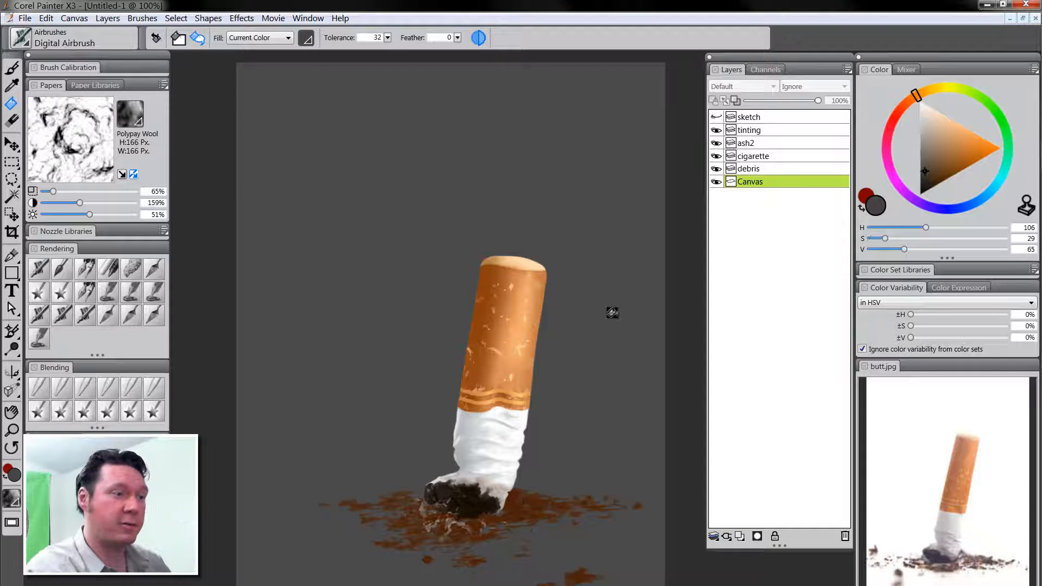
left_click(601, 395)
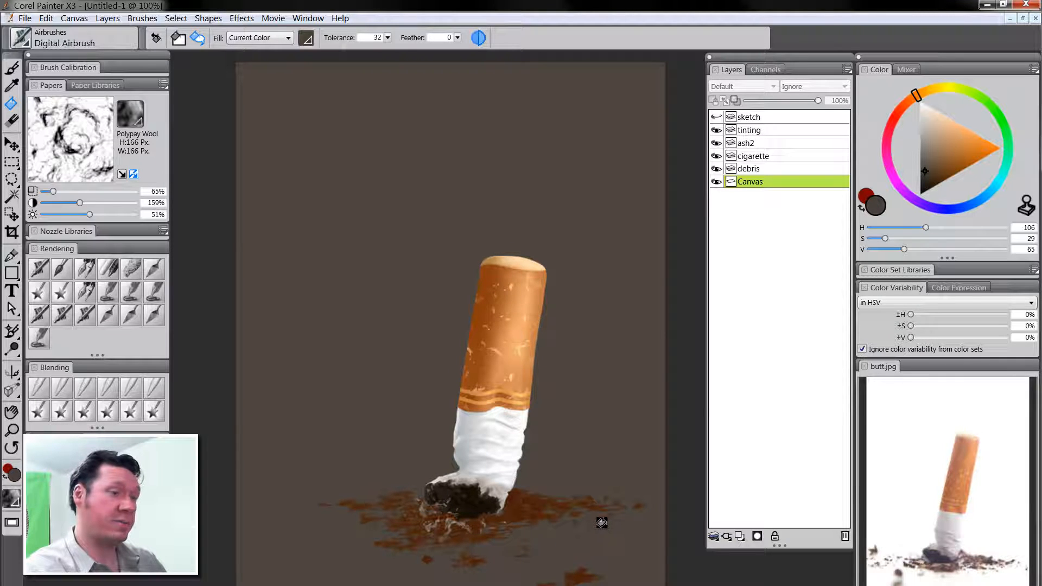
left_click(972, 206)
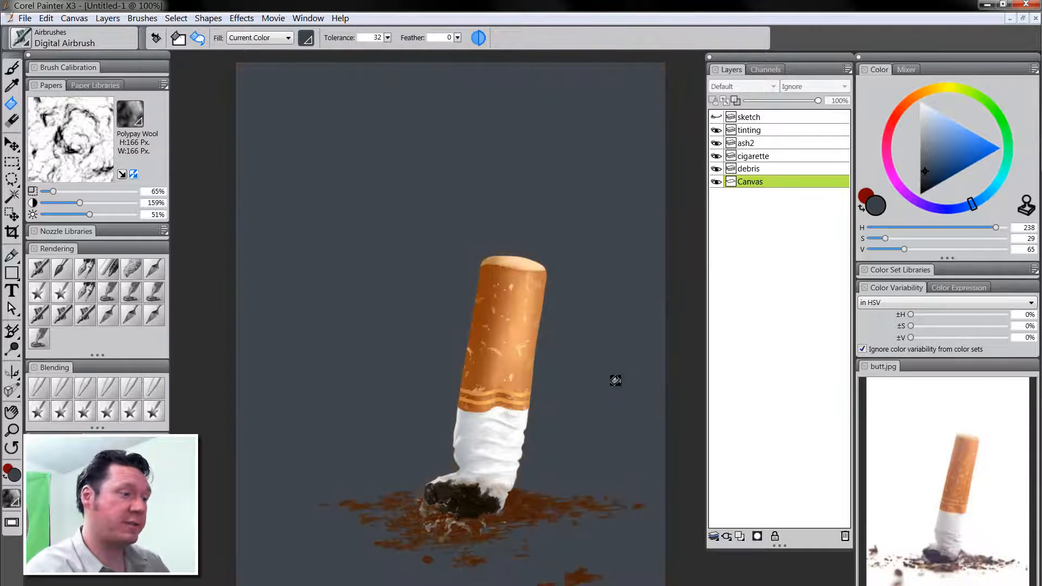
mouse_move(529, 479)
left_mouse_down()
mouse_move(521, 493)
mouse_move(568, 510)
left_mouse_up()
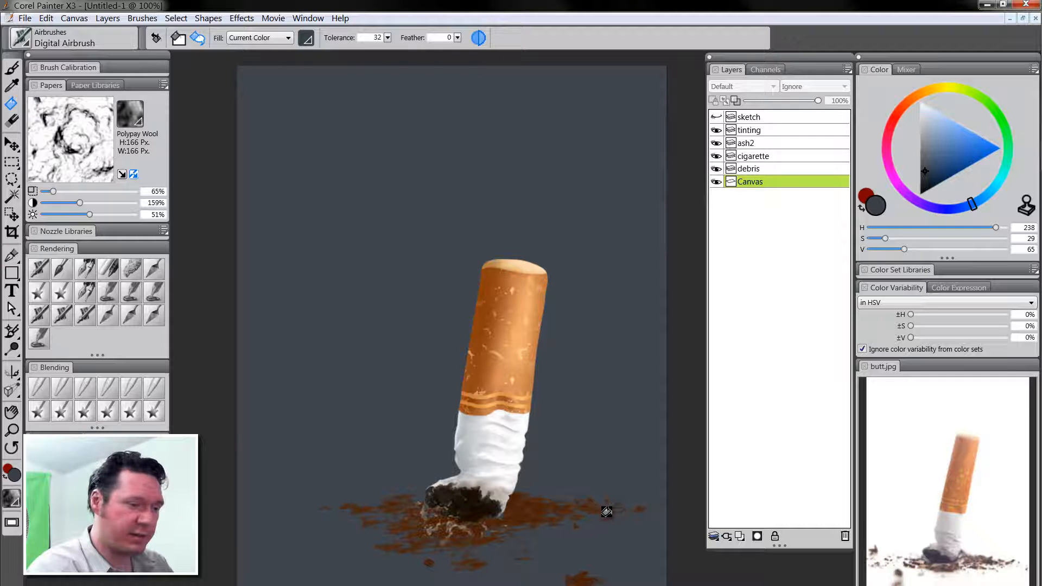
Add a new layer named shadows above the Canvas and set its composite method to Multiply
left_click(740, 536)
type("sh")
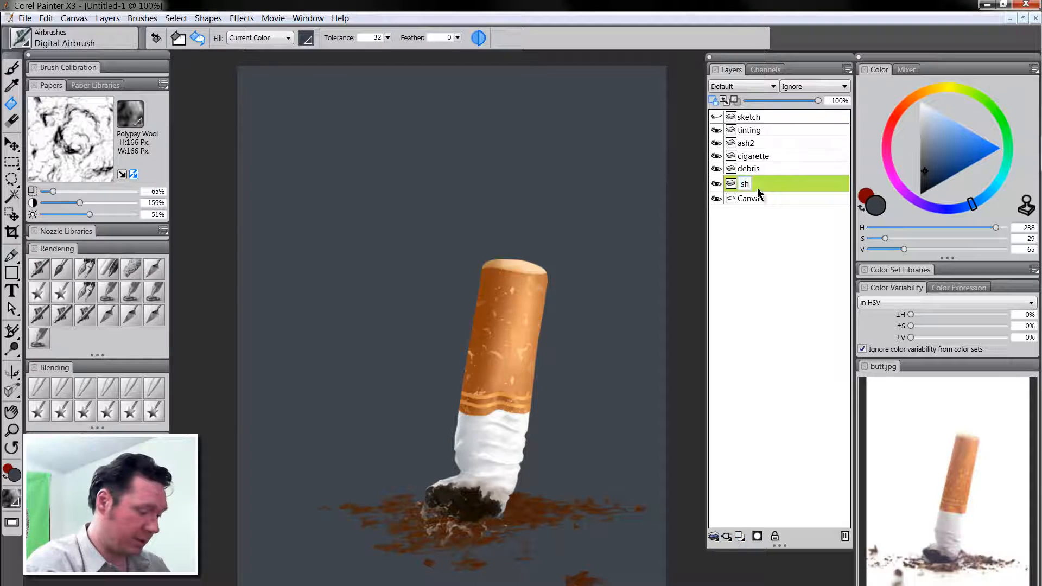
type("adows")
key("Return")
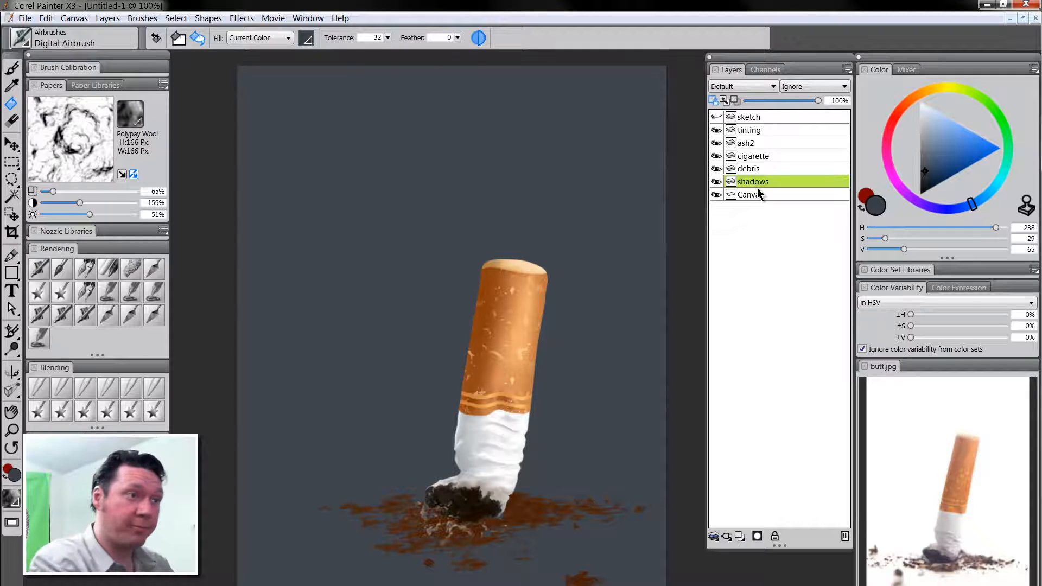
left_click(742, 87)
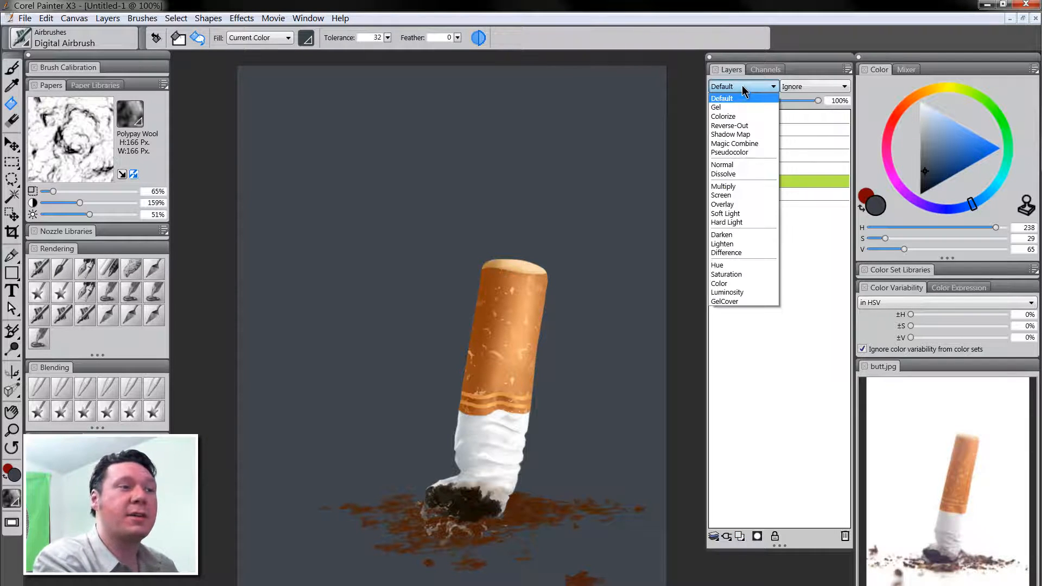
left_click(738, 186)
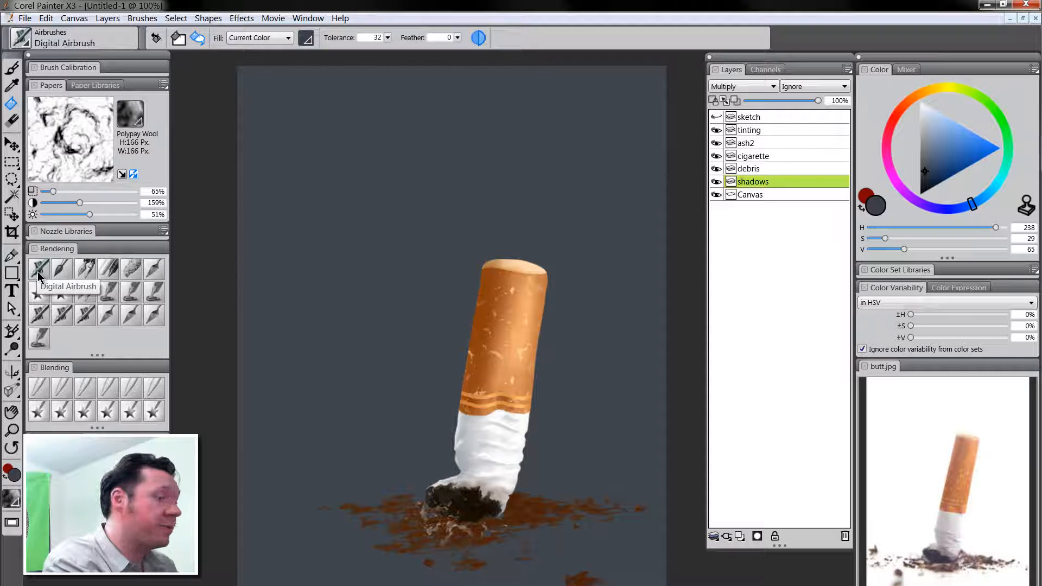
Paint shadows beneath the debris on the shadows layer with the Loaded Palette Knife at size 9.8, and soften them with Diffuse Blur
left_click(157, 275)
left_click_drag(379, 508, 377, 510)
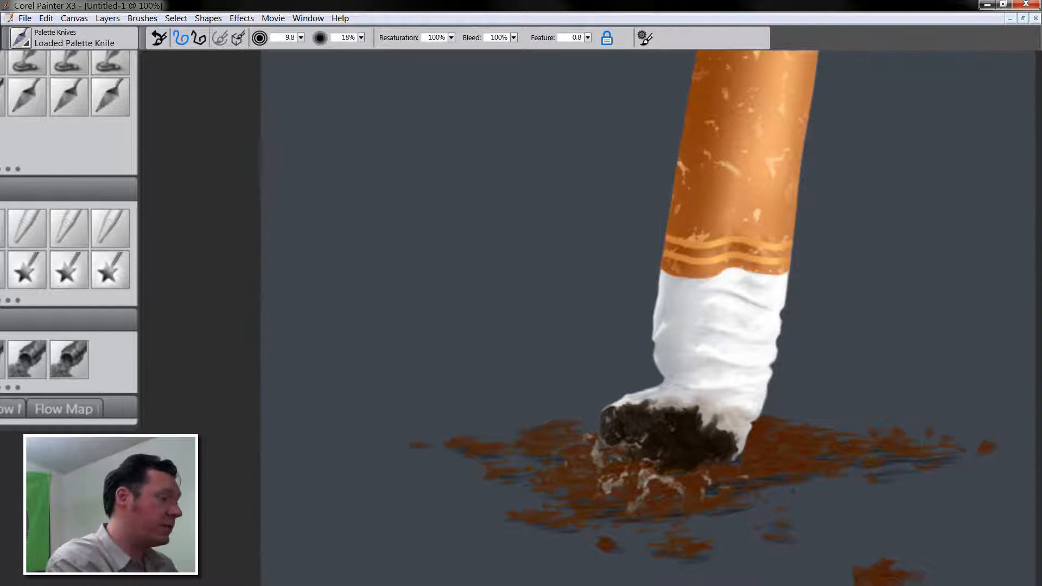
left_click(68, 228)
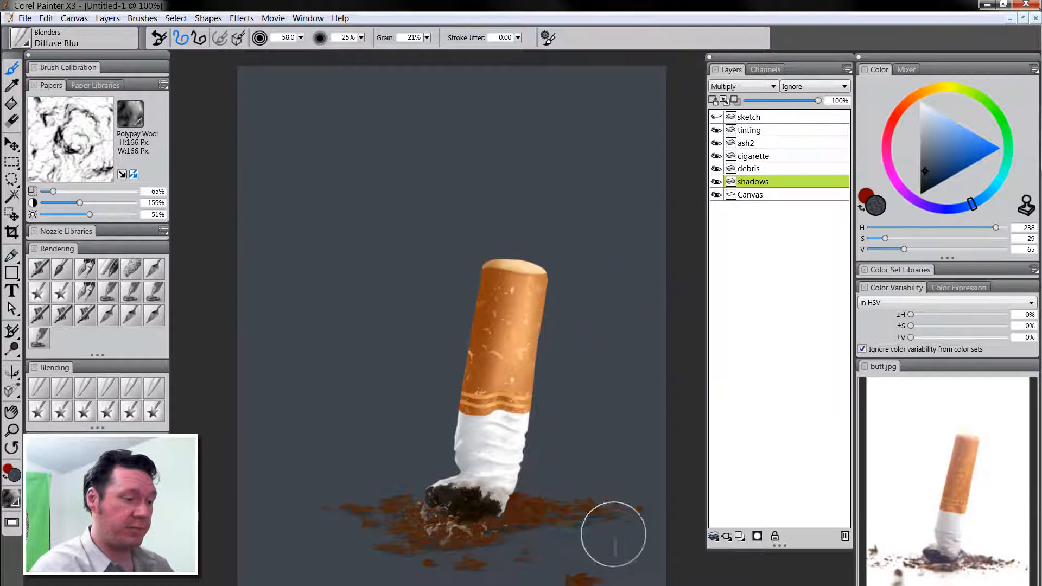
Select the debris layer and choose a dark brown for detailing the debris with the Loaded Palette Knife
left_click(758, 168)
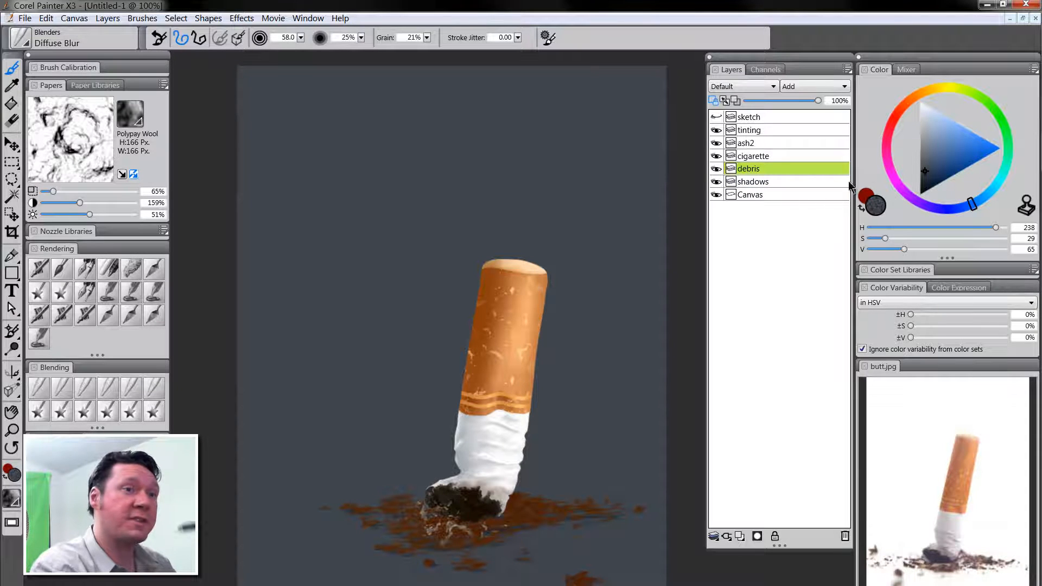
left_click(907, 105)
left_click_drag(948, 183, 932, 193)
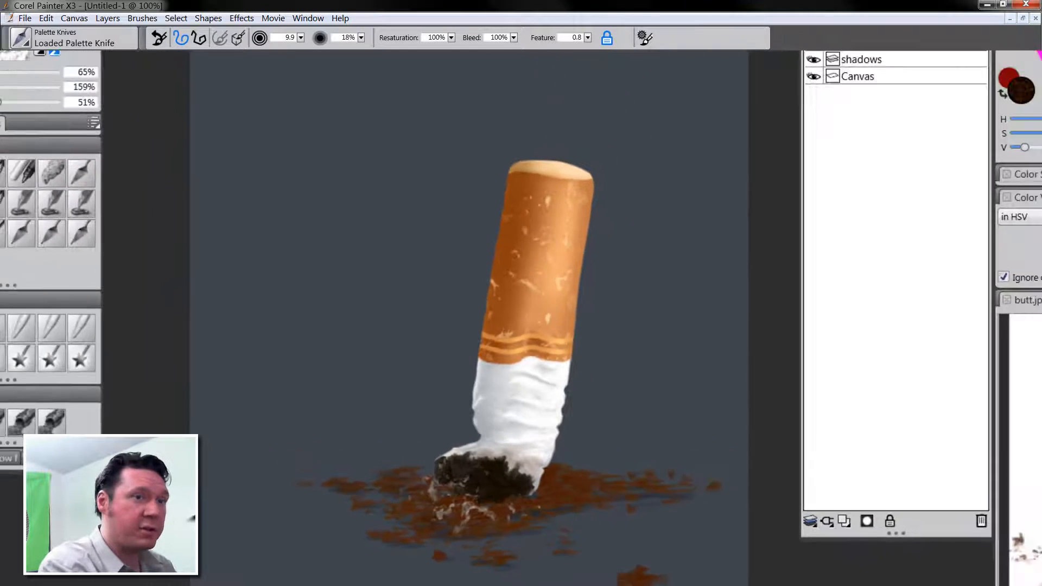
Try bright orange palette-knife strokes (H 98, S 255, V 115) at size 40.5 with 12% value variability above the cigarette, and undo them
left_click_drag(971, 173, 992, 153)
left_click_drag(498, 250, 464, 225)
left_click_drag(386, 184, 426, 202)
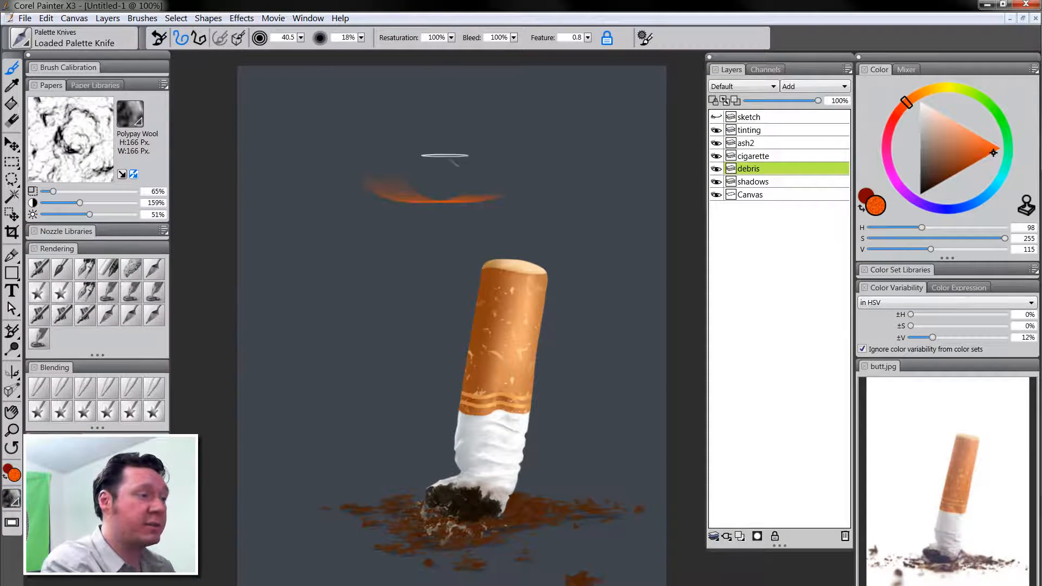
left_click_drag(445, 156, 560, 168)
left_click_drag(491, 225, 597, 231)
left_click_drag(560, 195, 651, 165)
key("ctrl+z")
key("ctrl+z")
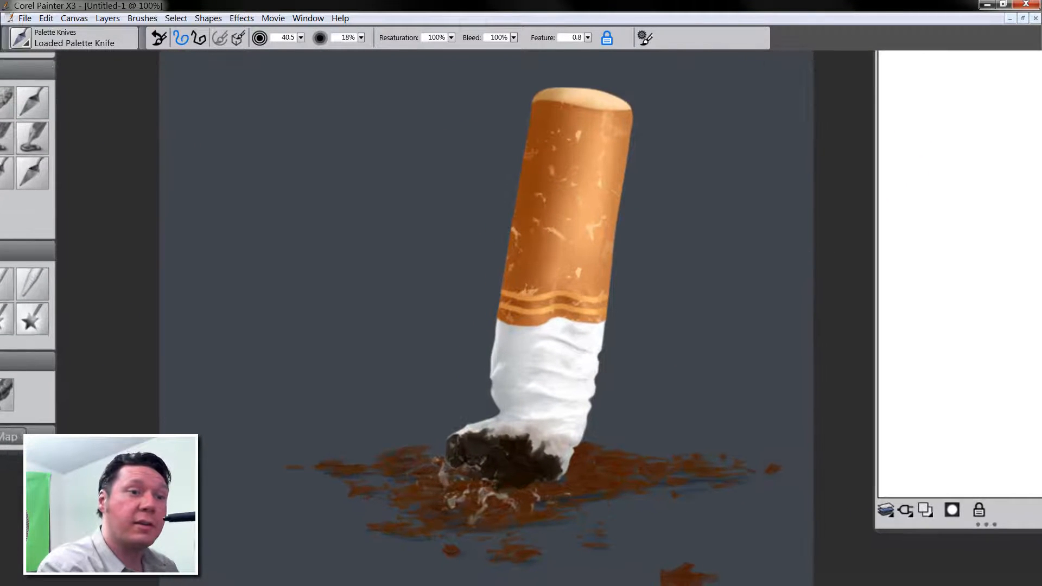
Paint varied brown and orange flecks across the debris with the Loaded Palette Knife, reducing the brush size to 9.2
key("bracketleft")
key("bracketleft")
key("bracketleft")
key("bracketleft")
key("bracketleft")
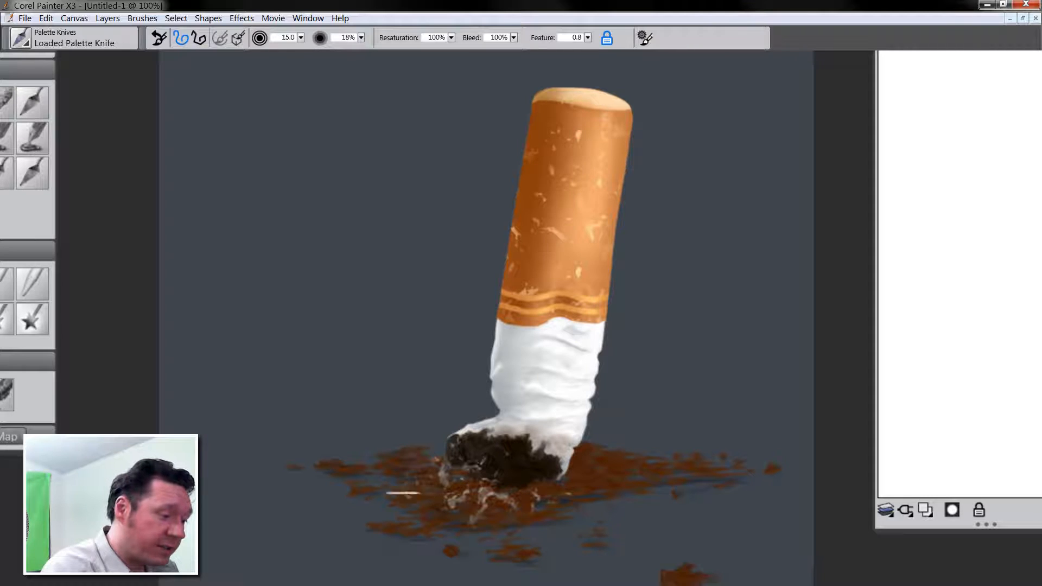
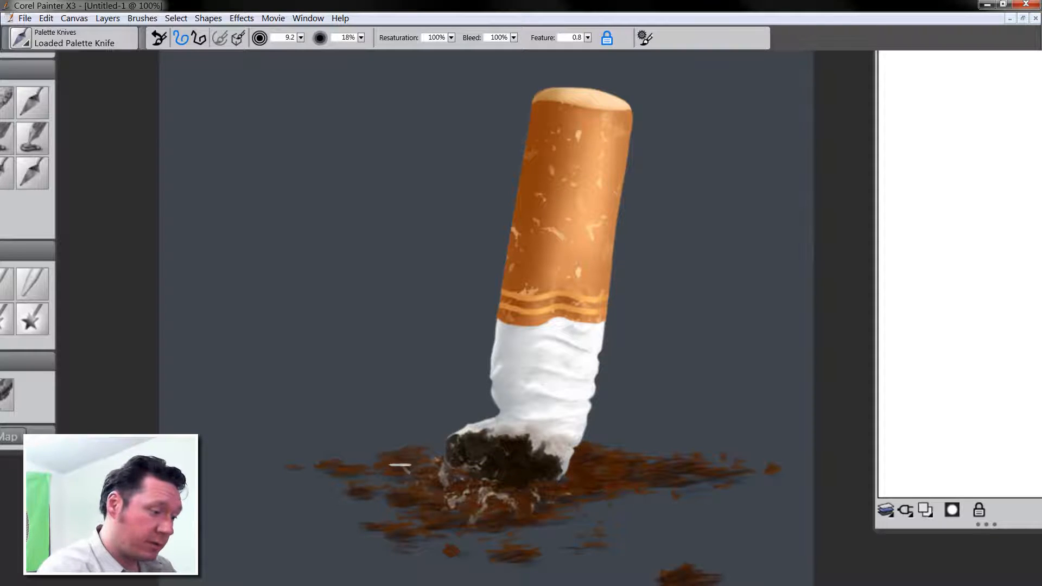
key("Tab")
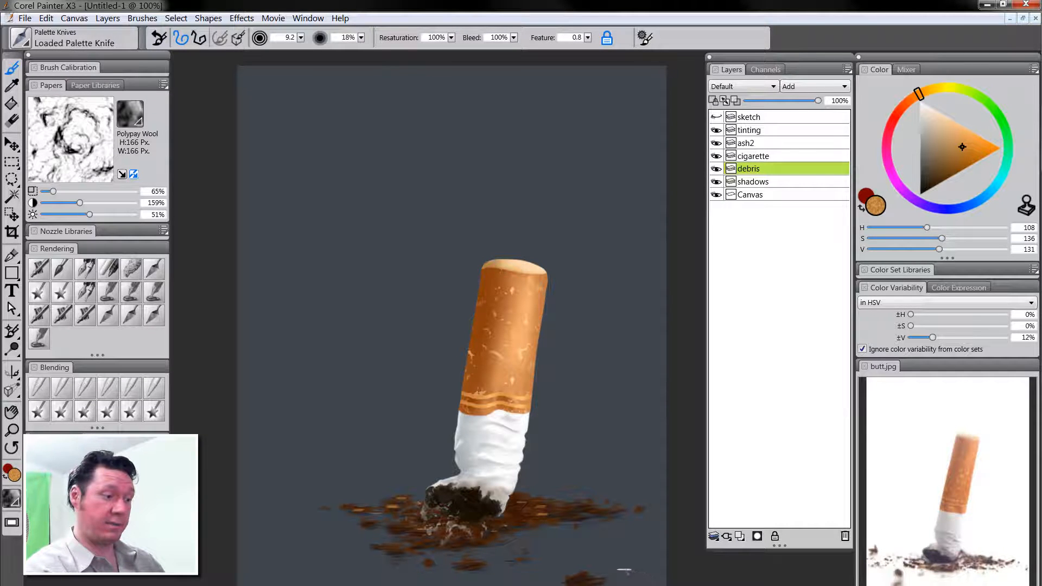
Blur the pale ash around the cigarette's base on the ash2 layer with Diffuse Blur at size 21.1
left_click(755, 141)
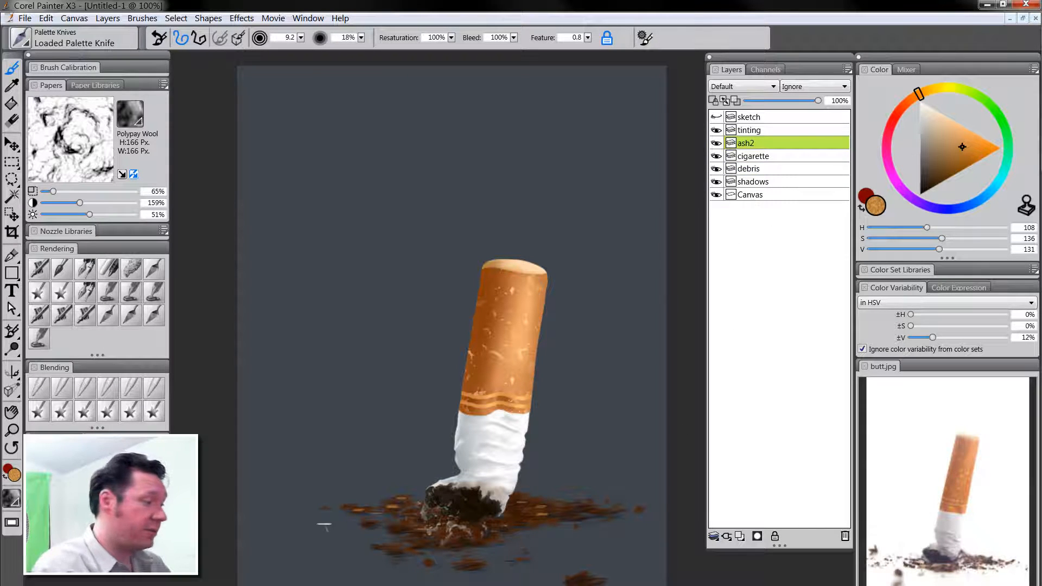
left_click(42, 392)
mouse_move(482, 541)
left_mouse_down()
mouse_move(414, 540)
mouse_move(484, 534)
mouse_move(409, 531)
mouse_move(450, 529)
mouse_move(421, 513)
mouse_move(394, 533)
mouse_move(481, 551)
mouse_move(464, 538)
mouse_move(411, 544)
mouse_move(488, 544)
mouse_move(439, 533)
mouse_move(428, 536)
mouse_move(468, 537)
mouse_move(422, 543)
mouse_move(470, 541)
mouse_move(384, 549)
mouse_move(474, 547)
mouse_move(409, 542)
mouse_move(439, 520)
mouse_move(347, 520)
mouse_move(423, 517)
mouse_move(351, 528)
mouse_move(484, 543)
mouse_move(411, 540)
mouse_move(458, 540)
left_mouse_up()
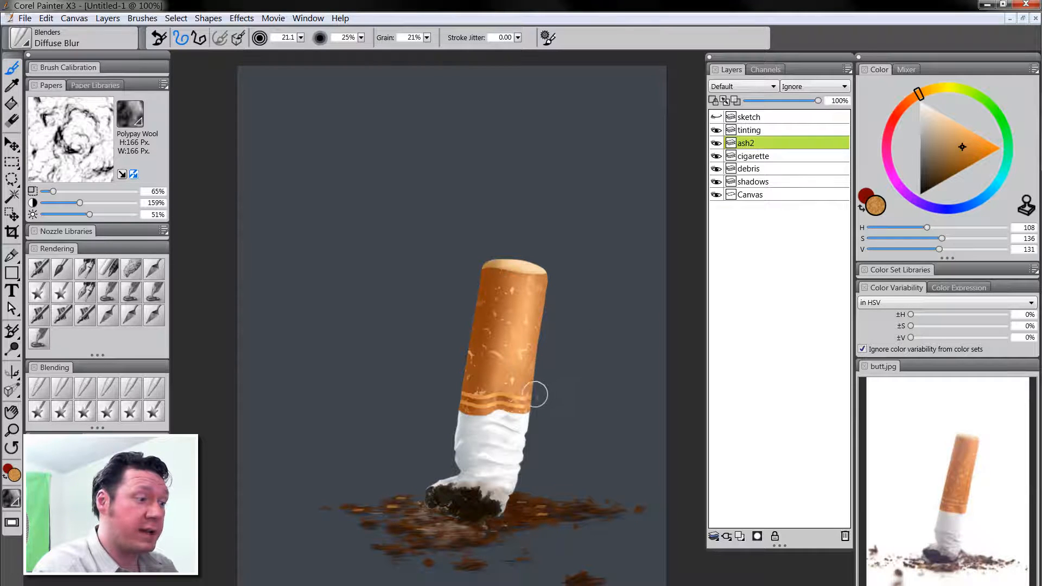
Select the cigarette layer's content and add a new layer named texture above that layer
left_click(762, 158)
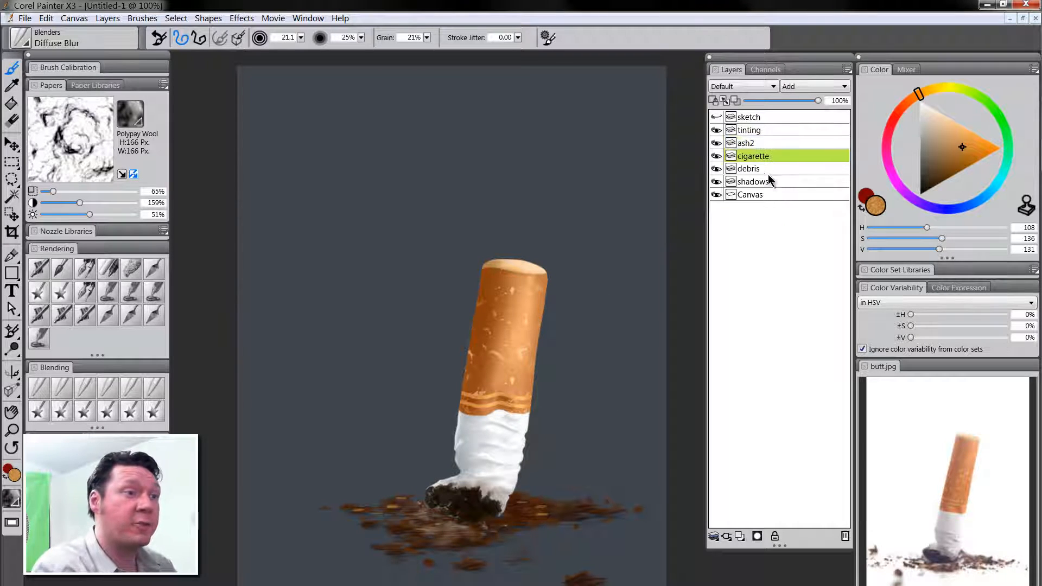
right_click(762, 158)
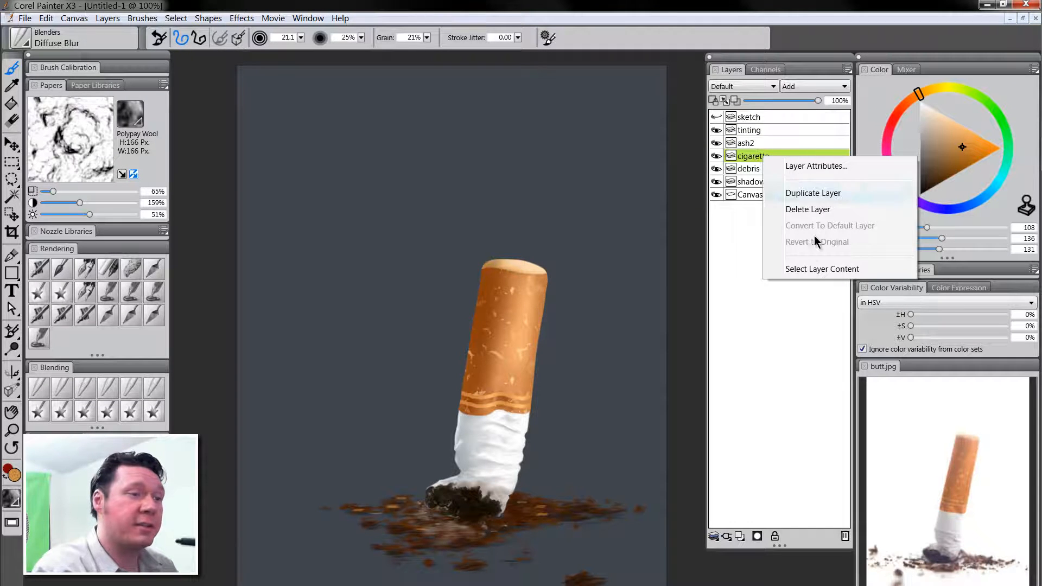
left_click(814, 270)
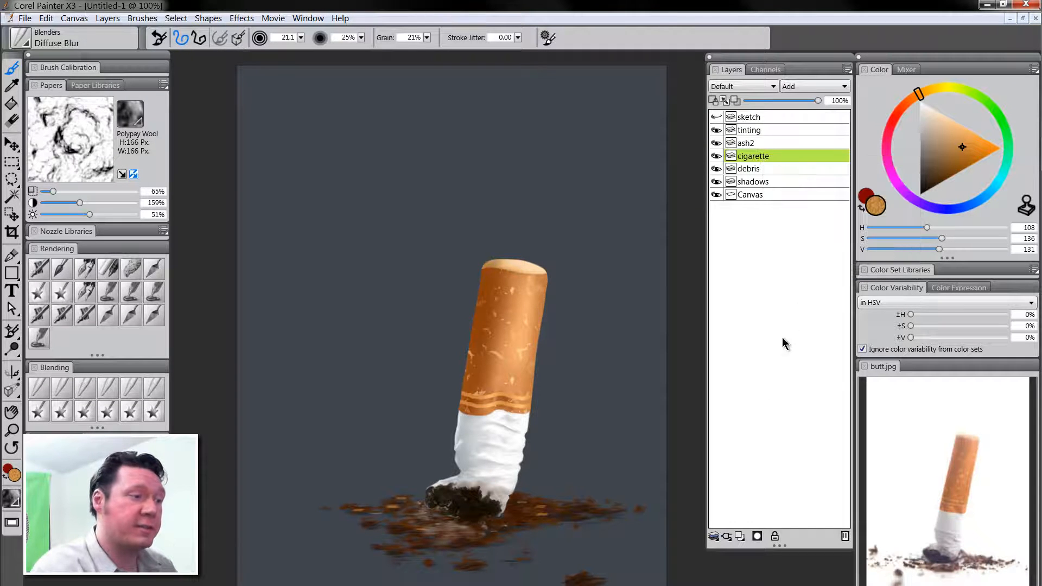
left_click(739, 536)
double_click(750, 155)
type("texture")
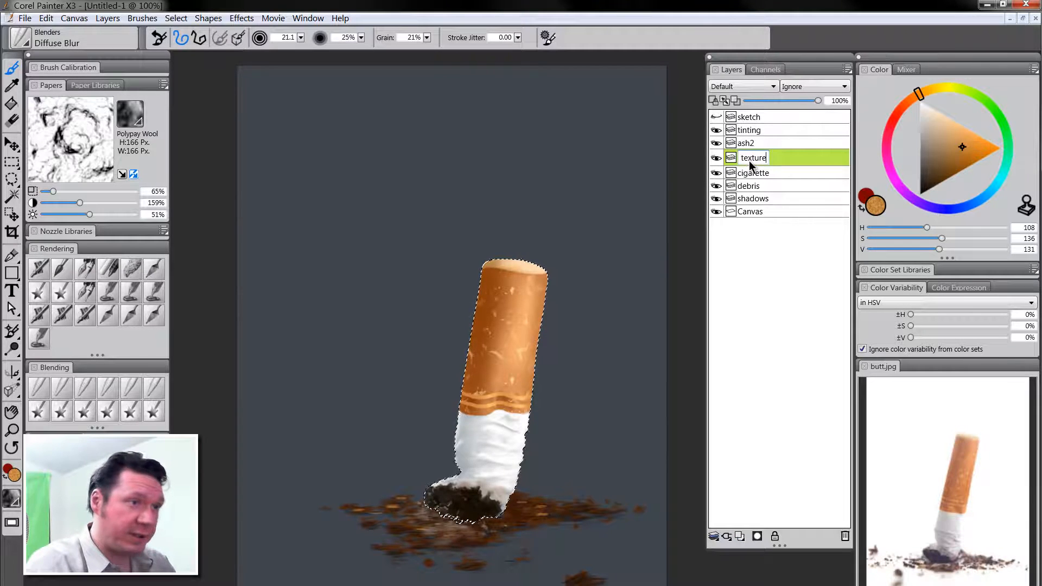
key("Return")
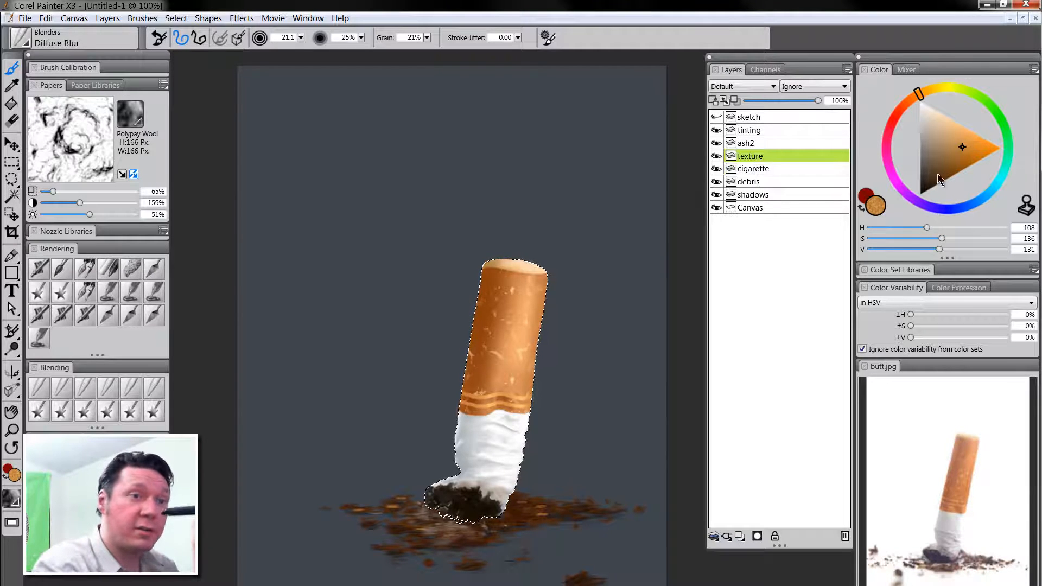
Sponge grey-brown speckles (H 108, S 29, V 93) over the selected cigarette at size 63 on the texture layer, set to Multiply at 28% opacity, and deselect
left_click(927, 161)
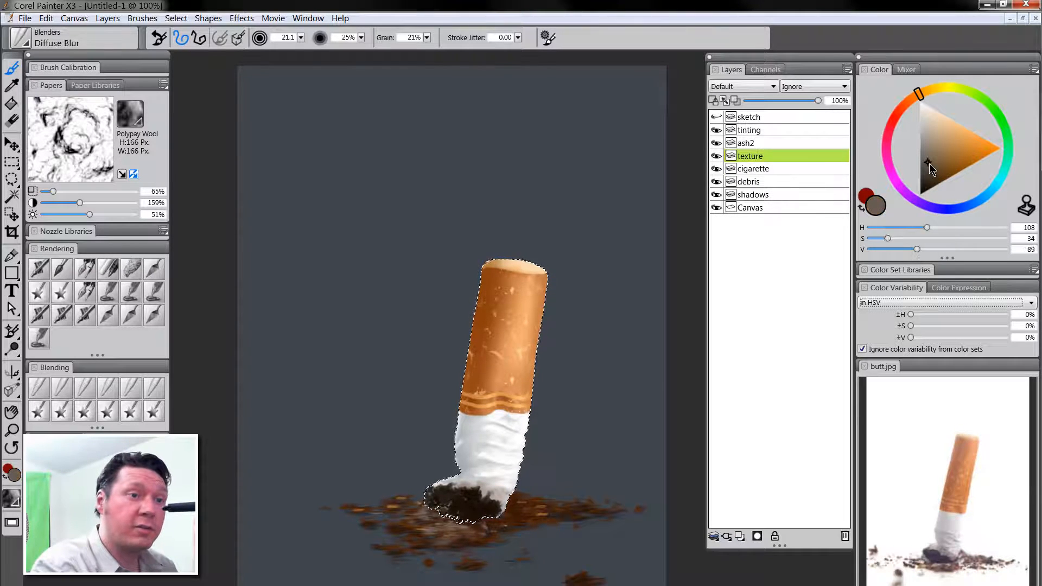
left_click(730, 87)
left_click(724, 186)
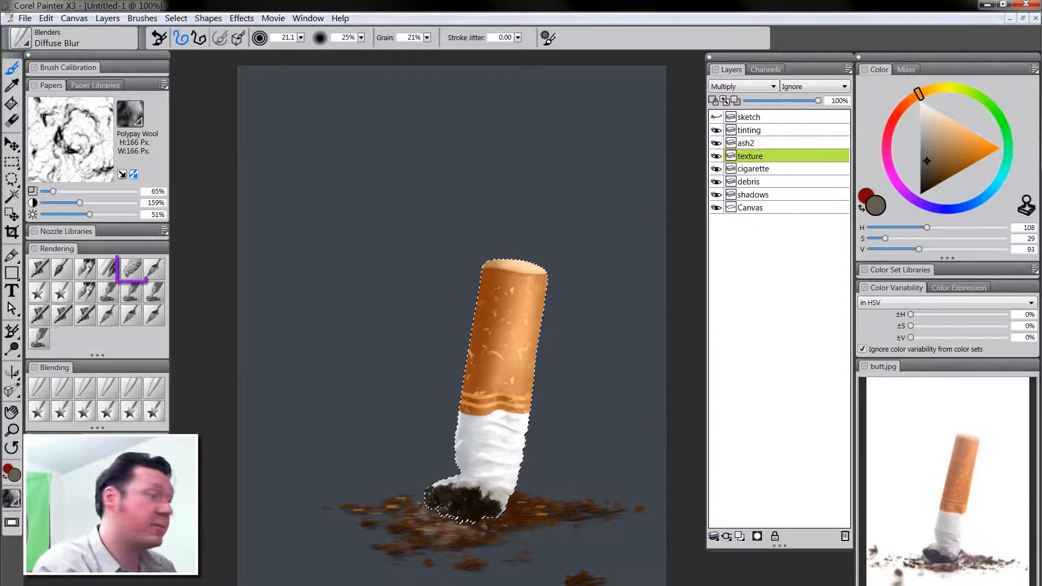
left_click(137, 276)
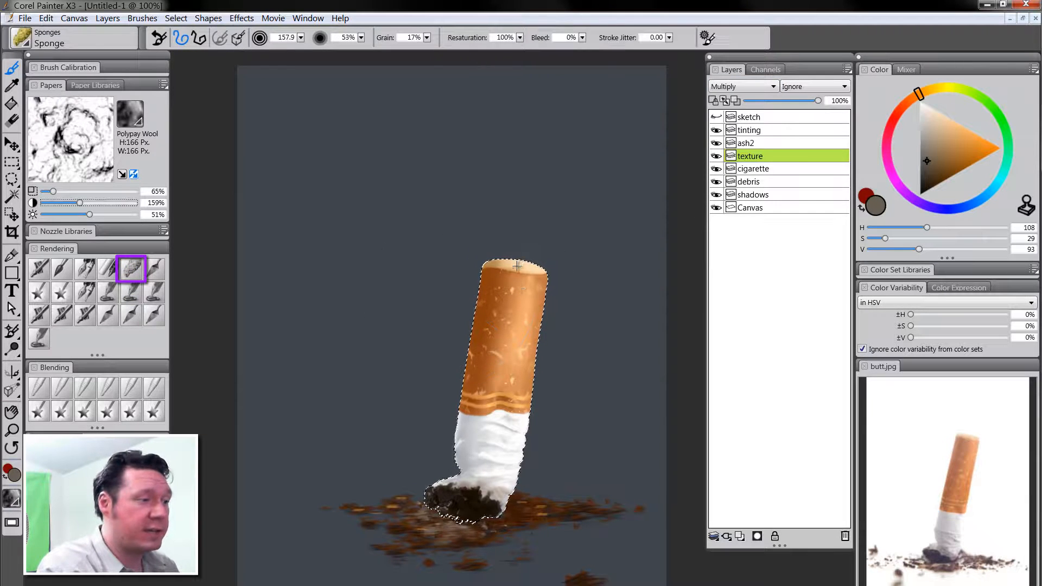
mouse_move(539, 307)
left_mouse_down()
mouse_move(427, 379)
mouse_move(544, 338)
mouse_move(456, 432)
mouse_move(541, 393)
mouse_move(485, 453)
mouse_move(495, 489)
left_mouse_up()
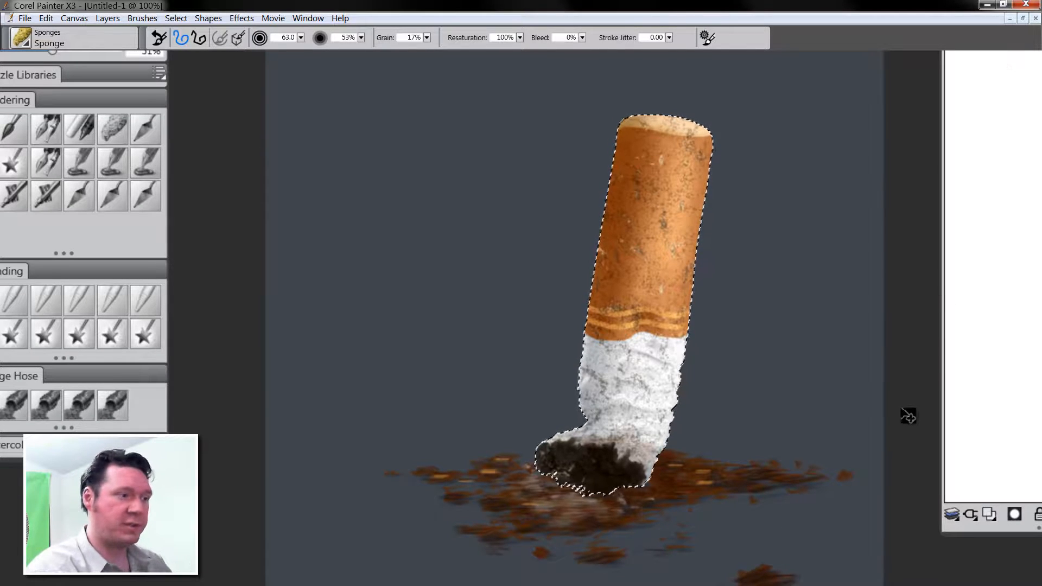
key("ctrl+d")
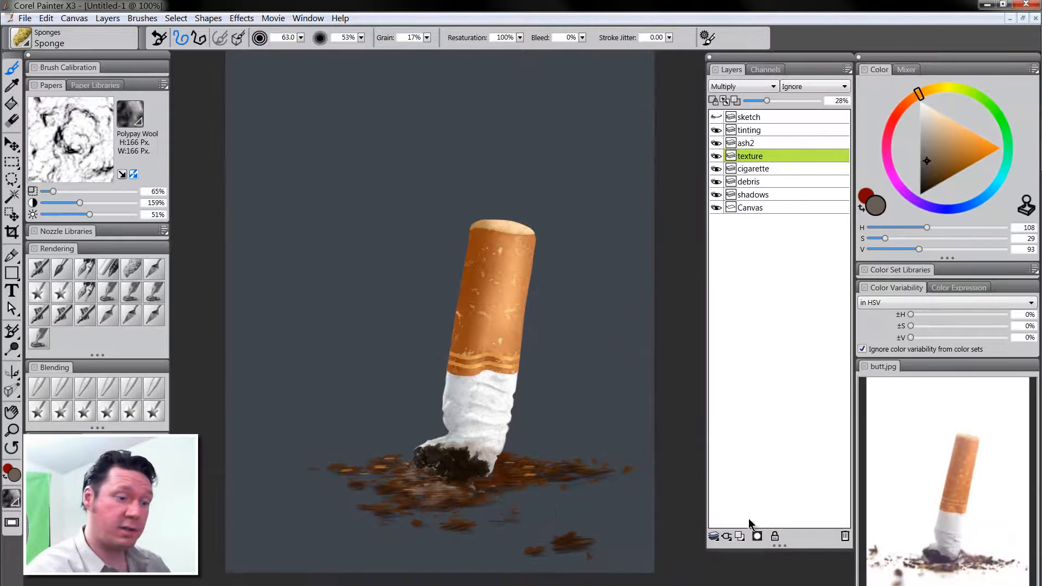
Add a new layer named highlights above the texture layer
left_click(739, 536)
double_click(753, 157)
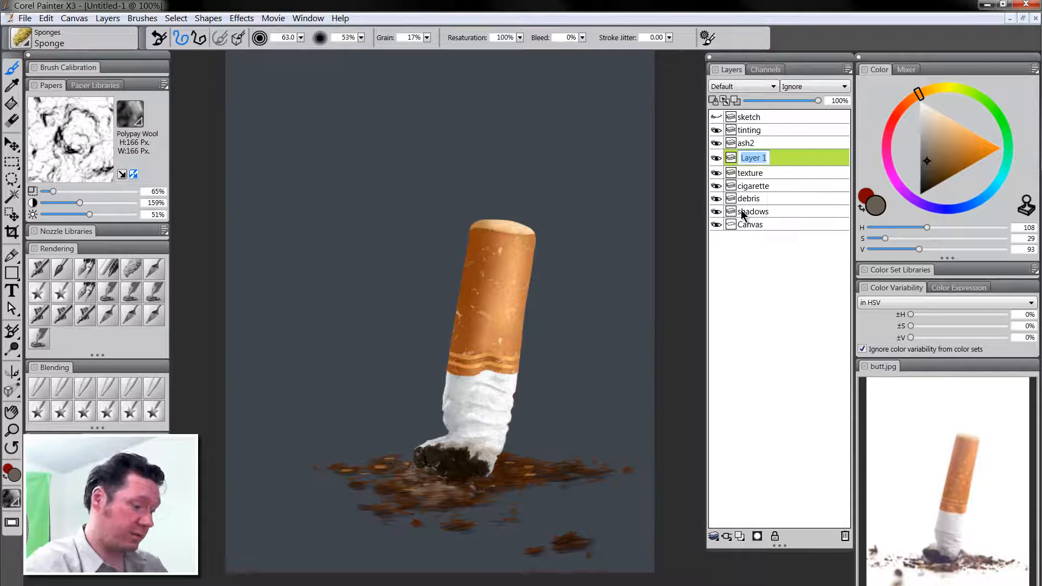
type("high")
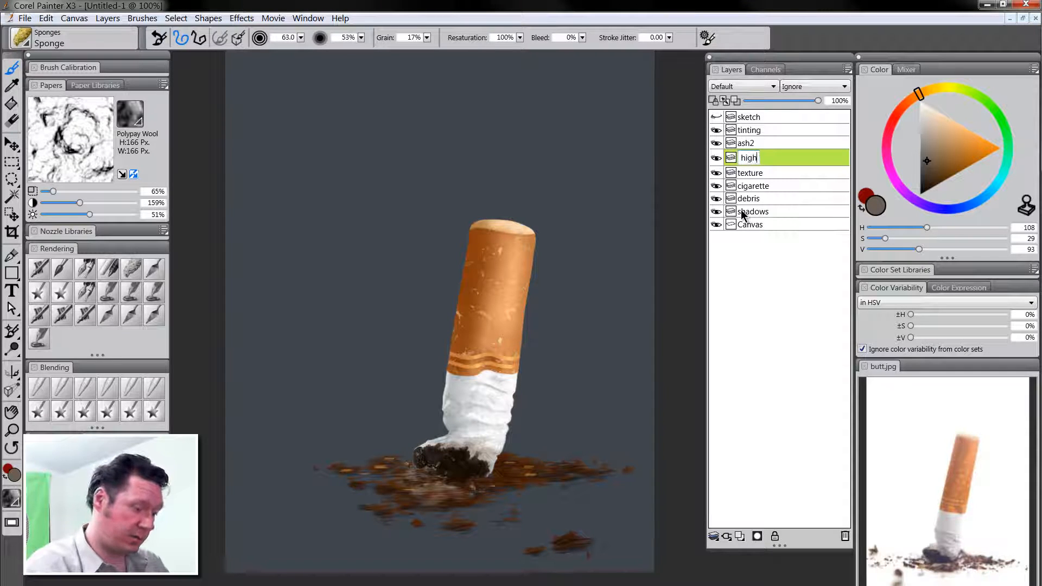
type("tlig")
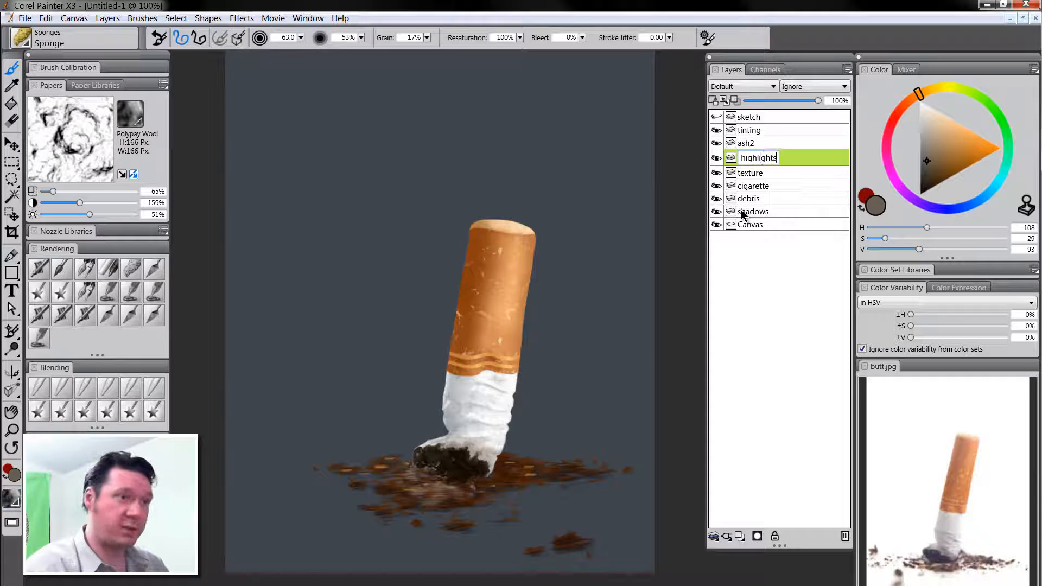
type("hts")
key("Return")
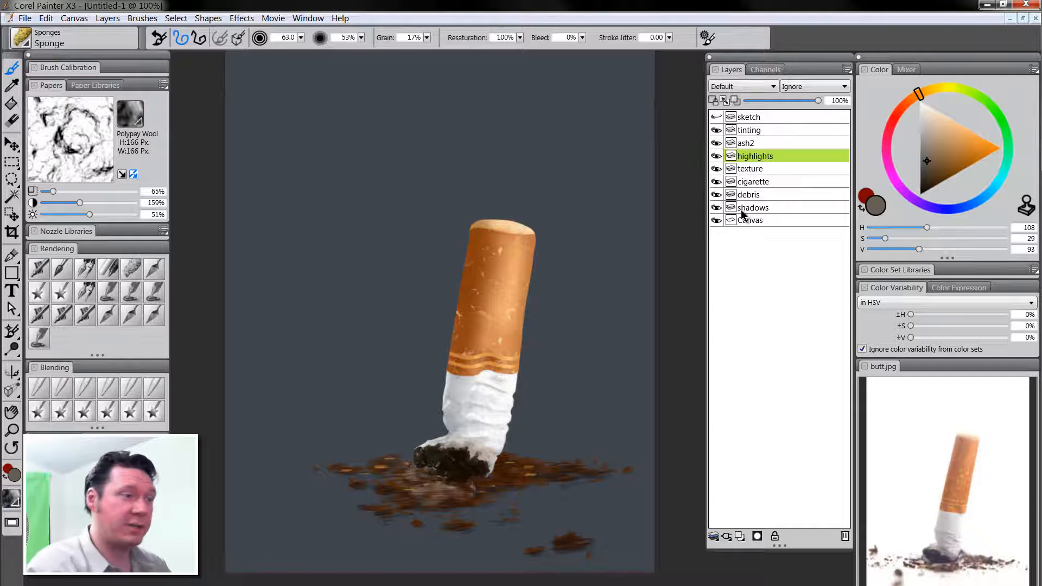
Airbrush a pale orange highlight (H 108, S 255, V 202) down the filter's right side with Digital Airbrush at size 20
left_click(926, 126)
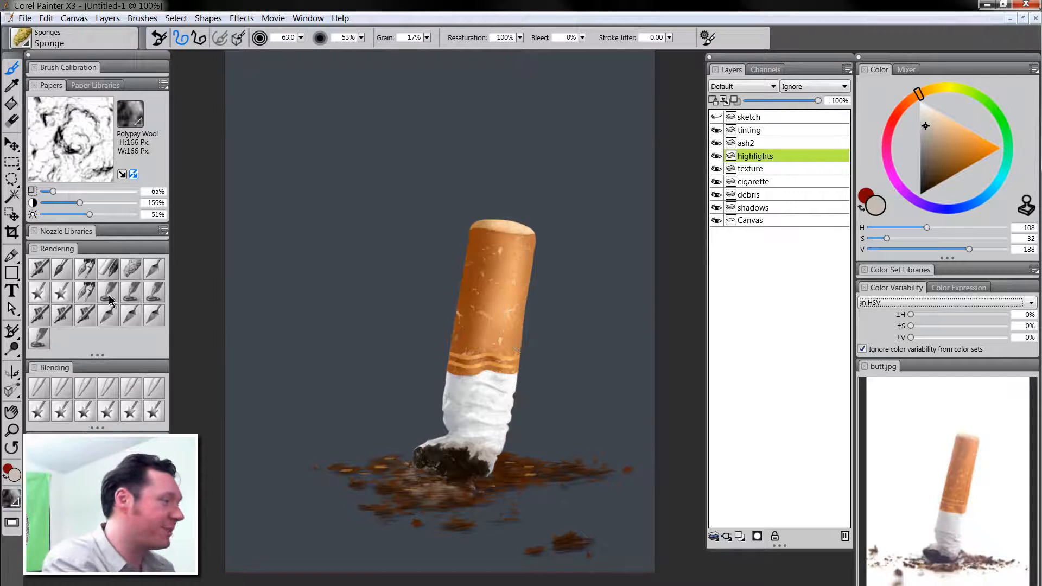
left_click(41, 270)
left_click(963, 128)
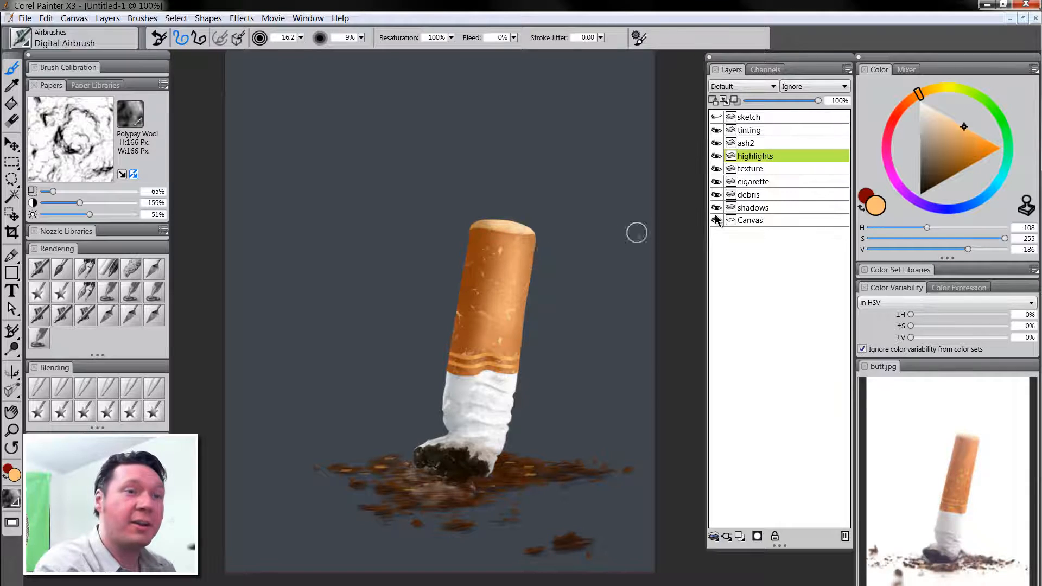
left_click(955, 121)
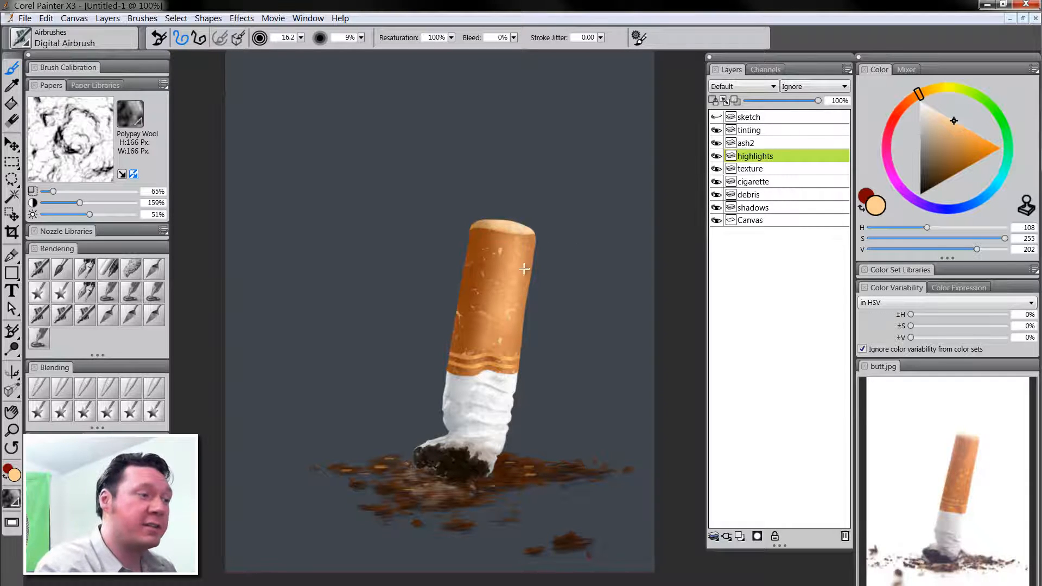
key("bracketright")
left_click_drag(511, 246, 505, 336)
key("ctrl+z")
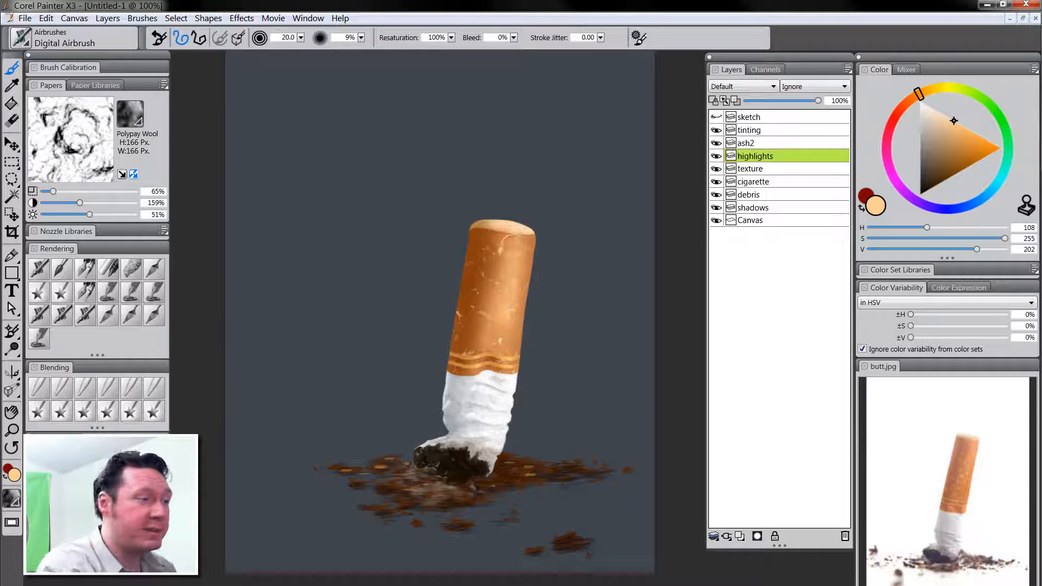
left_click_drag(518, 247, 513, 345)
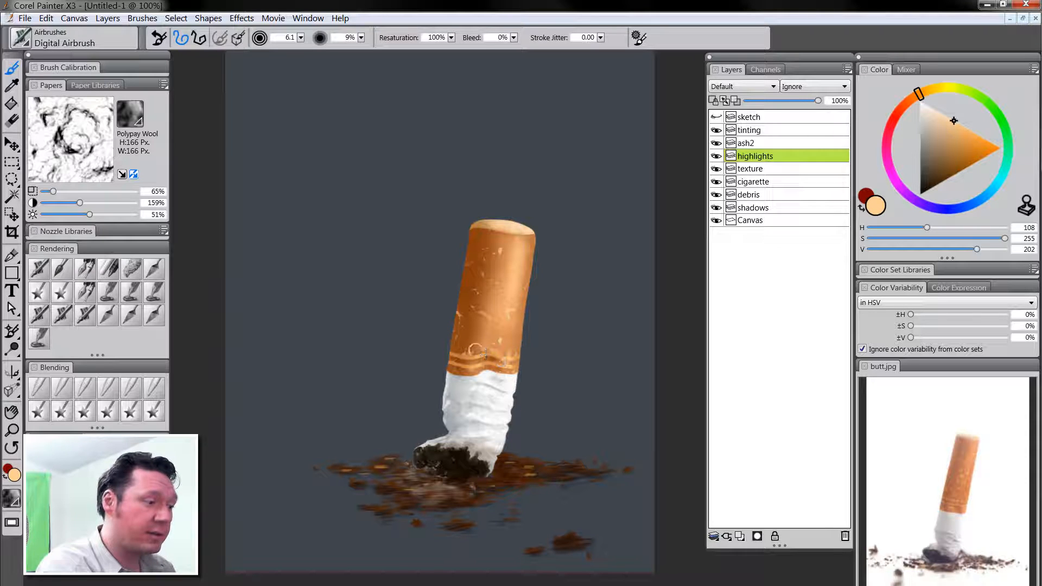
Refine the highlights along the filter's bands, rim and left edge with the airbrush, varying its size between 1.4 and 20
key("bracketright")
key("bracketright")
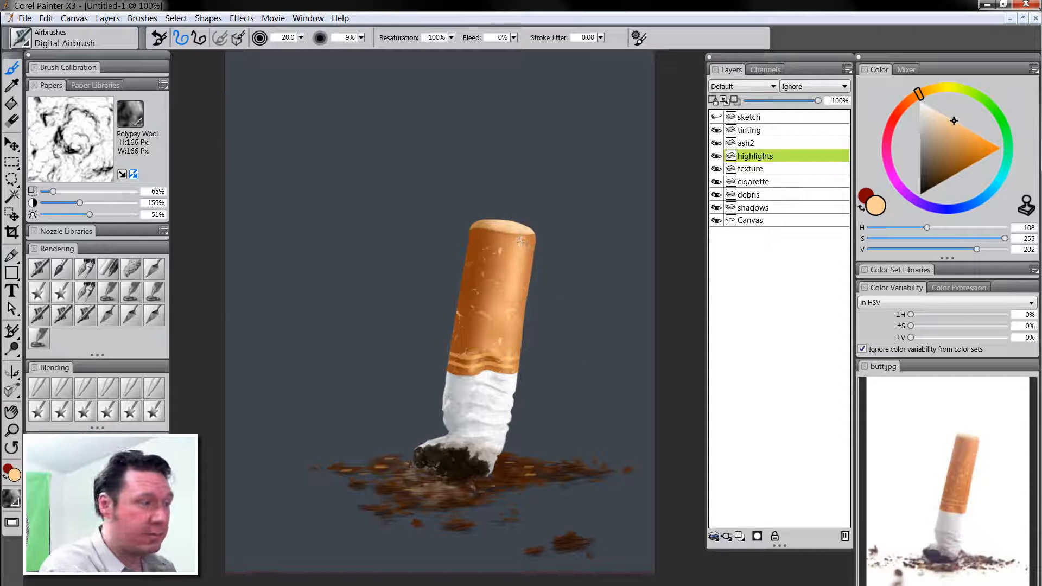
key("bracketleft")
key("bracketleft")
key("bracketleft")
key("bracketleft")
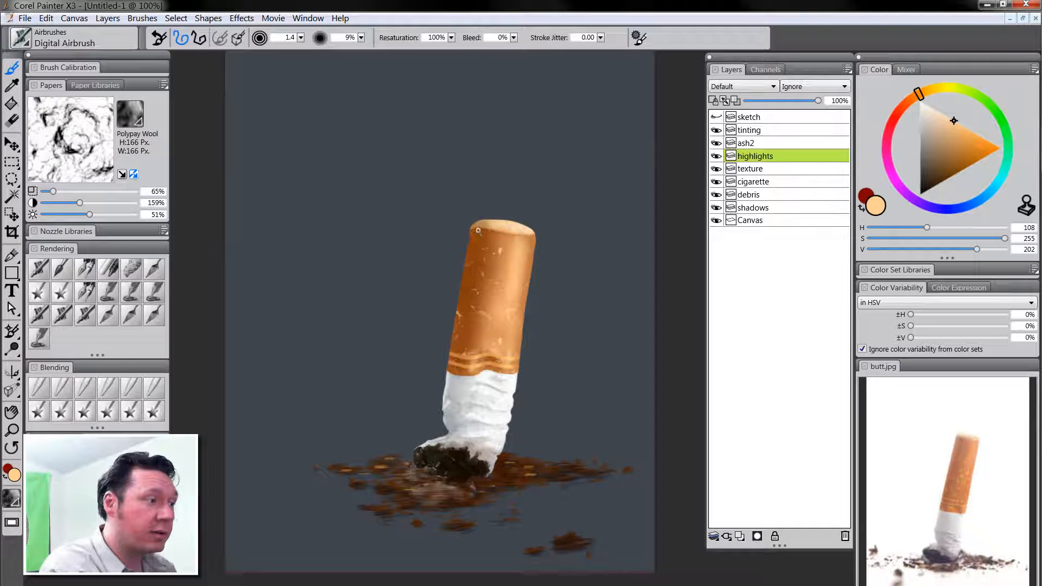
key("bracketright")
key("bracketright")
key("bracketright")
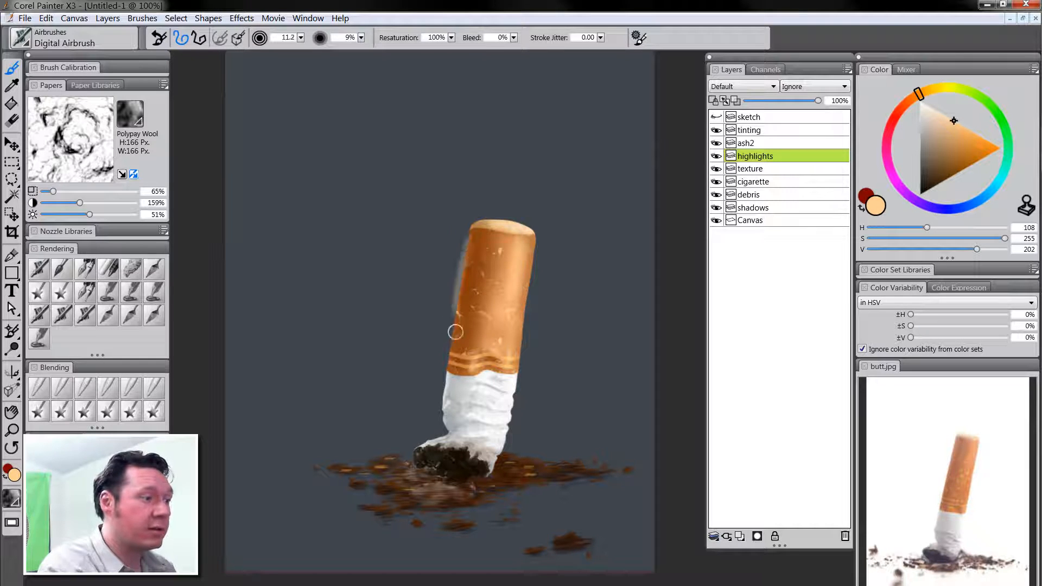
Select the cigarette layer's content, make the highlights layer active again and hide the selection marquee
left_click(760, 181)
right_click(768, 184)
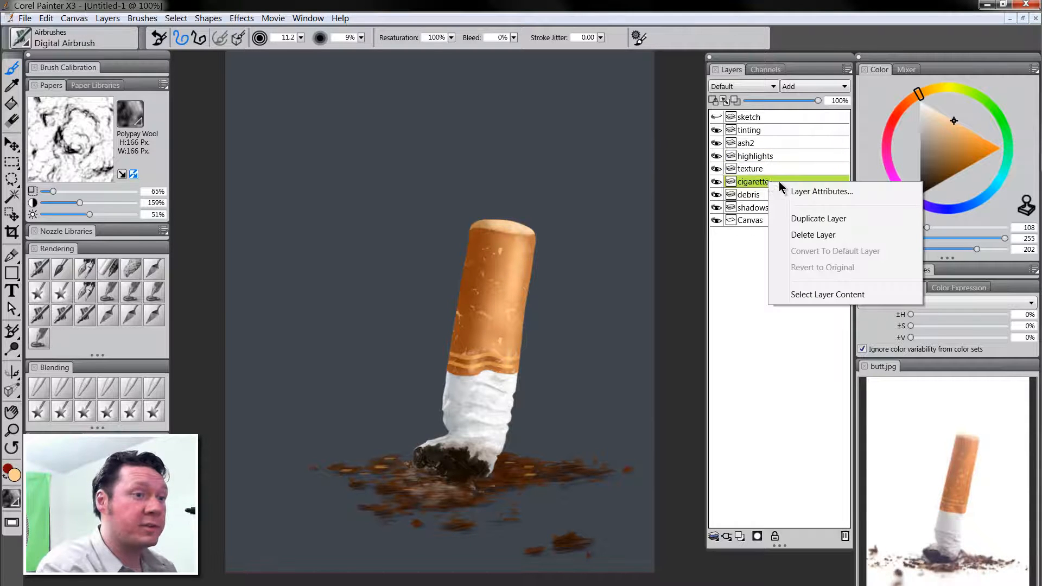
left_click(822, 295)
left_click(765, 157)
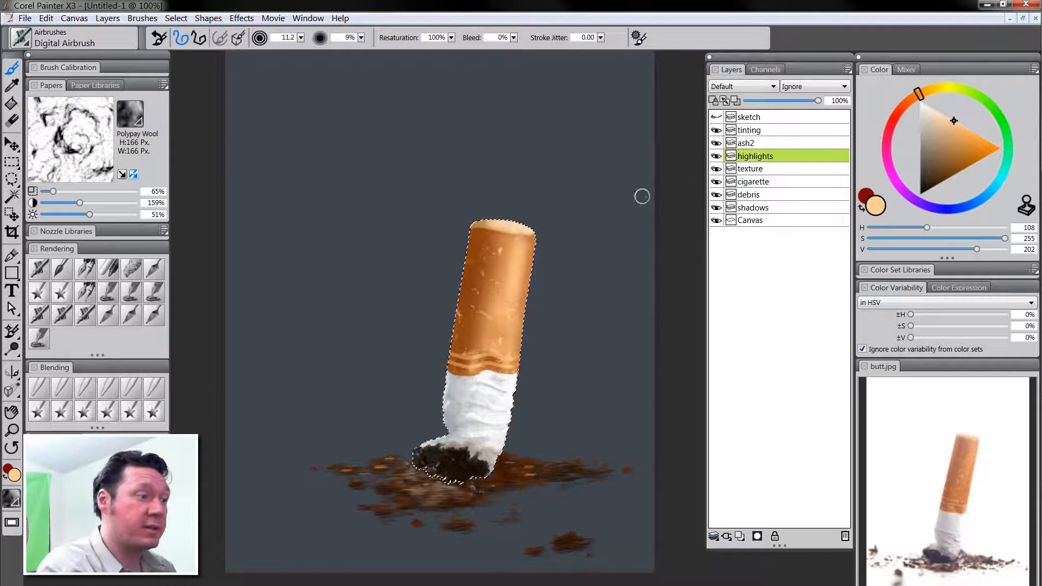
key("ctrl+shift+h")
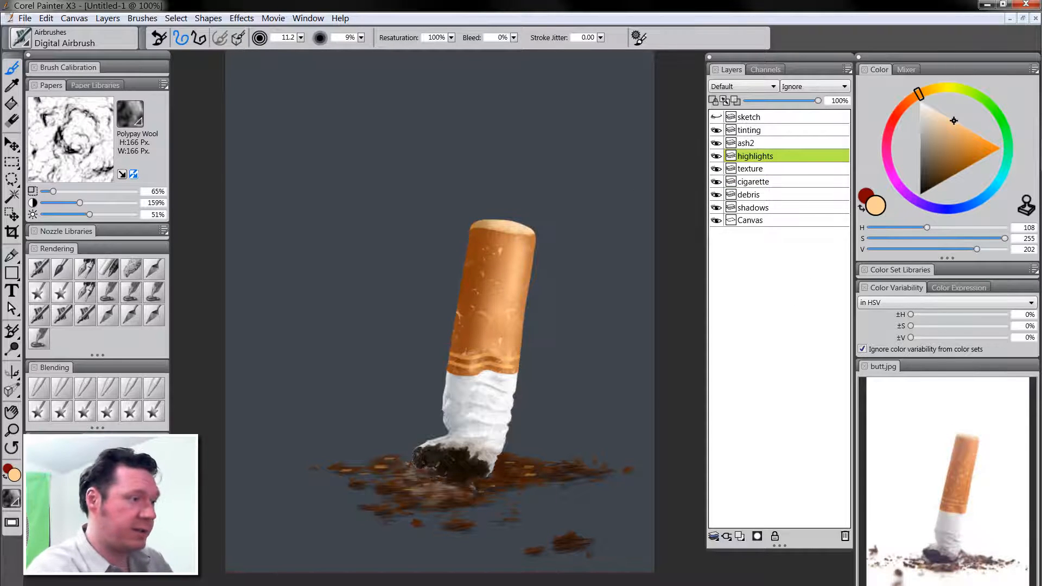
Airbrush a soft pale orange rim light along the filter's left edge at size 33, redoing the first stroke
mouse_move(469, 234)
left_mouse_down()
mouse_move(461, 225)
mouse_move(439, 379)
left_mouse_up()
key("ctrl+z")
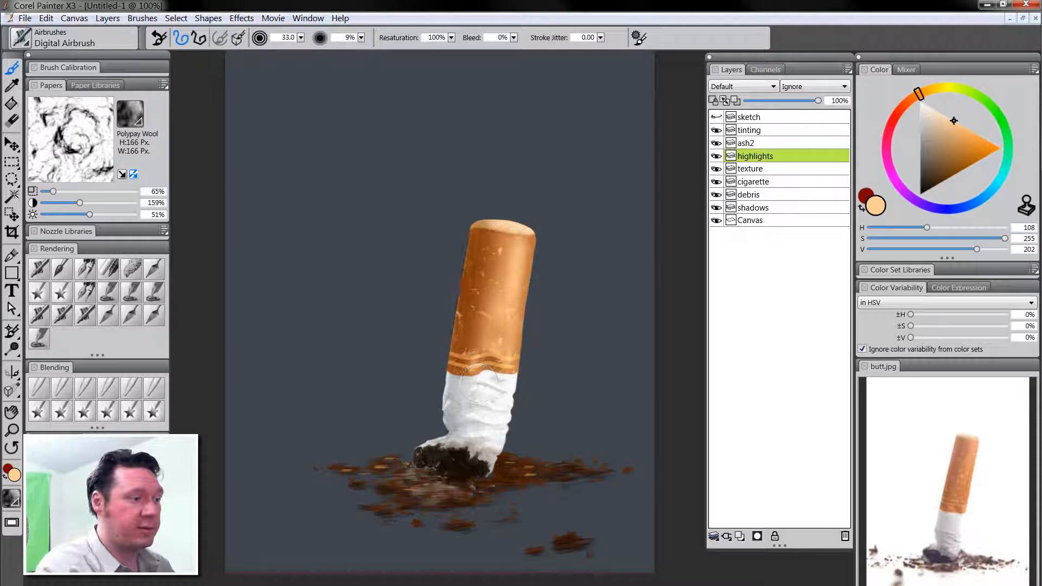
left_click_drag(461, 243, 447, 317)
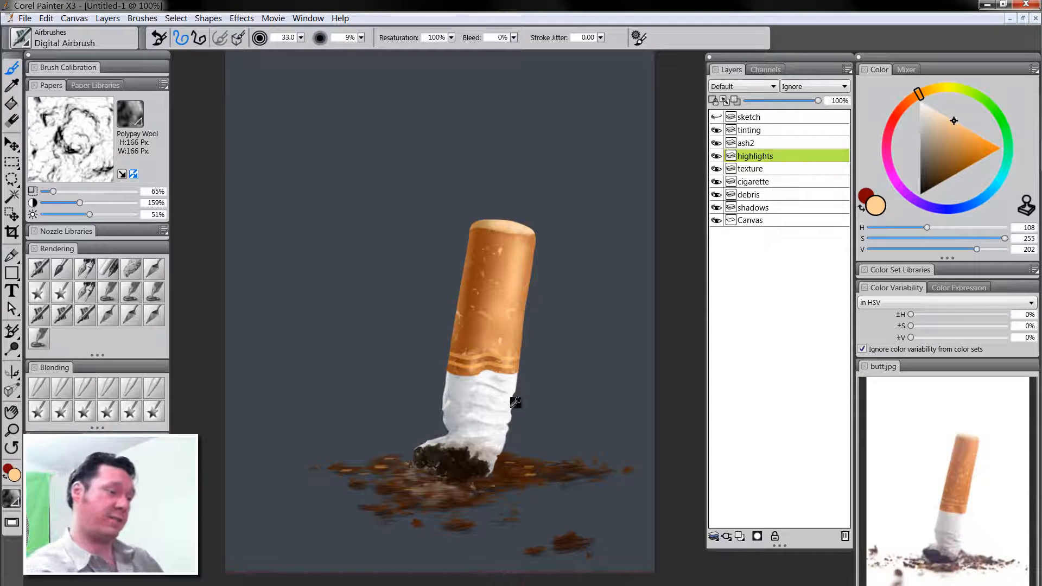
Airbrush near-white highlights (V 249) on the paper's left edge and grey-blue ones (S 32, V 76) on the burnt tip
left_click(507, 389, "alt")
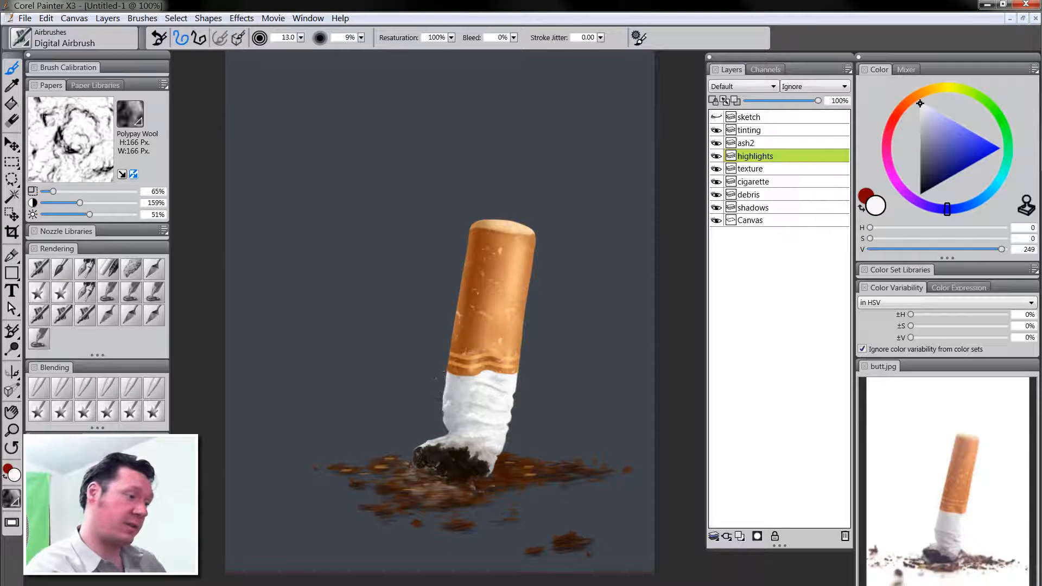
left_click_drag(437, 396, 441, 392)
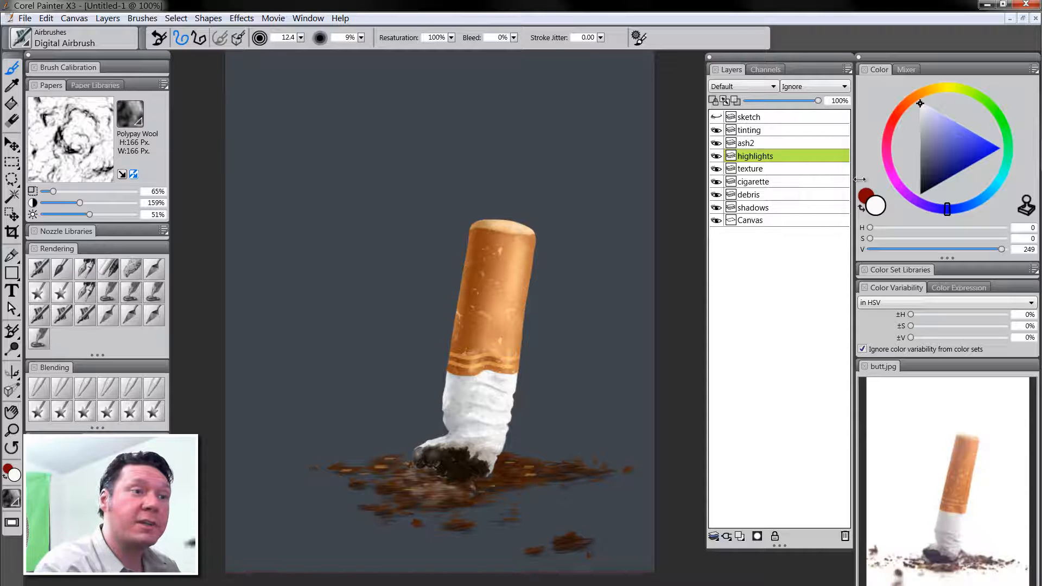
left_click(926, 167)
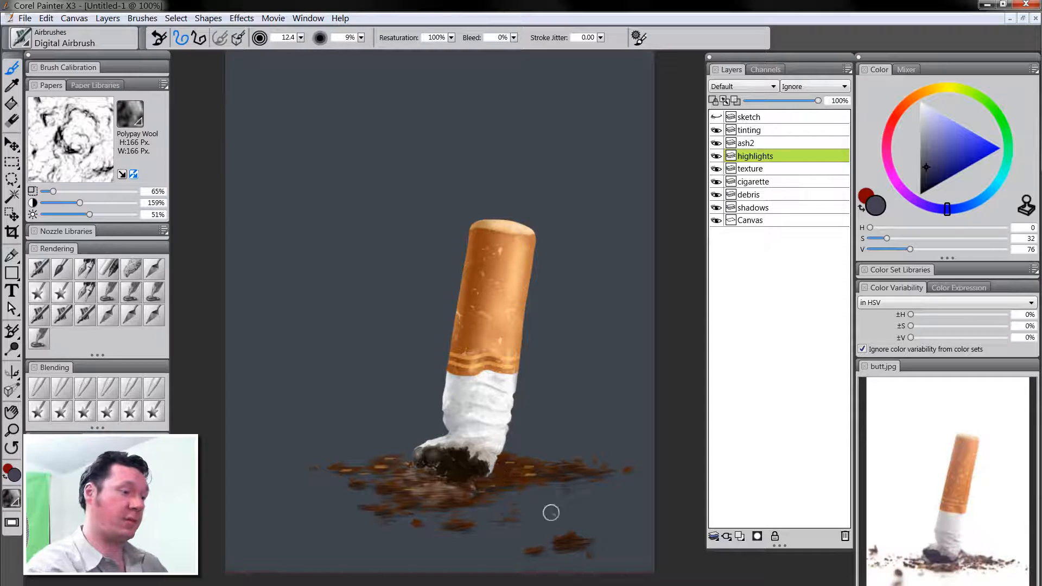
left_click_drag(456, 442, 489, 503)
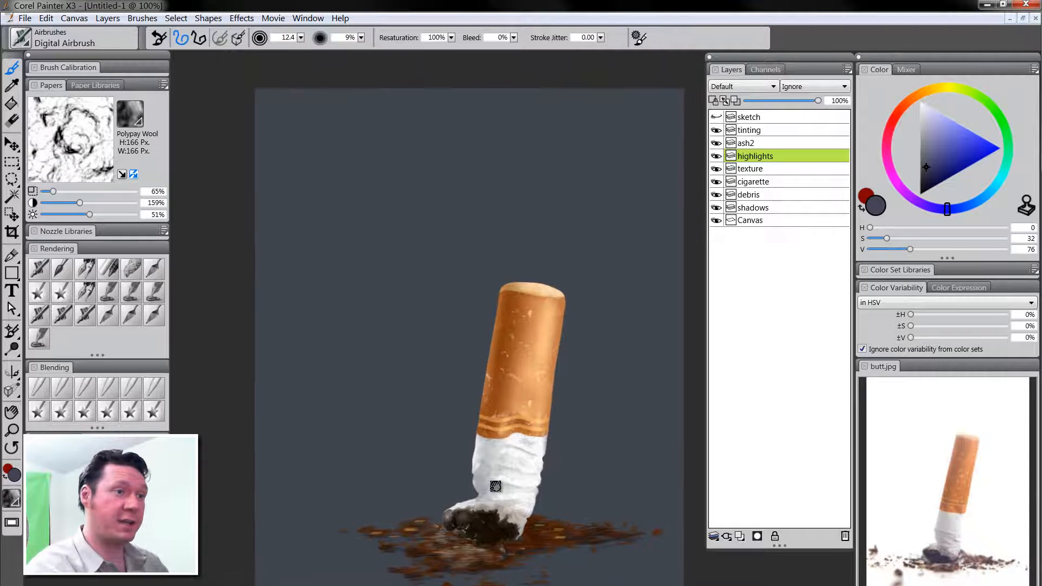
Add a new layer named smoke above the tinting layer
left_click(760, 129)
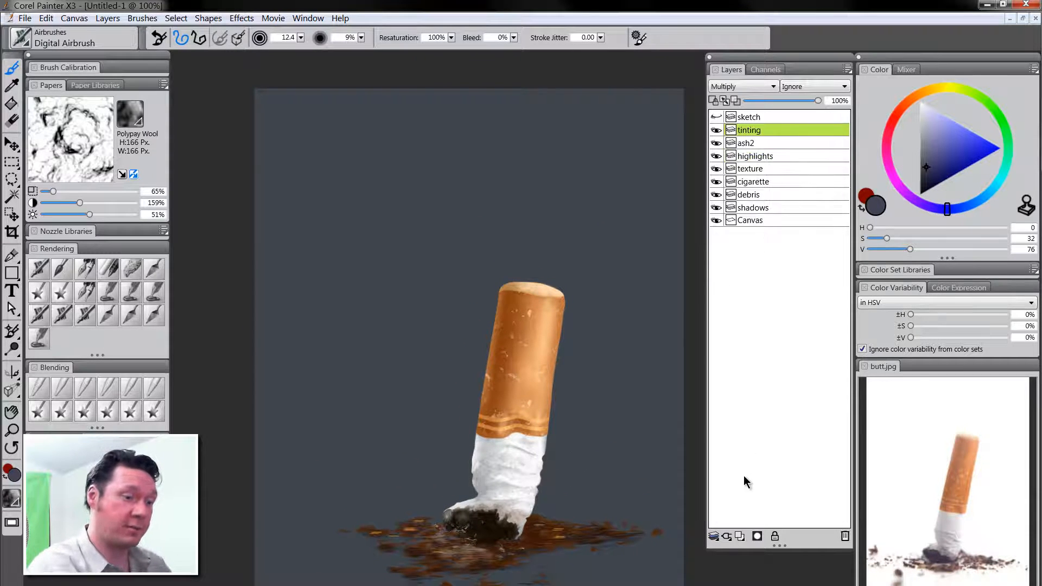
left_click(740, 536)
double_click(759, 130)
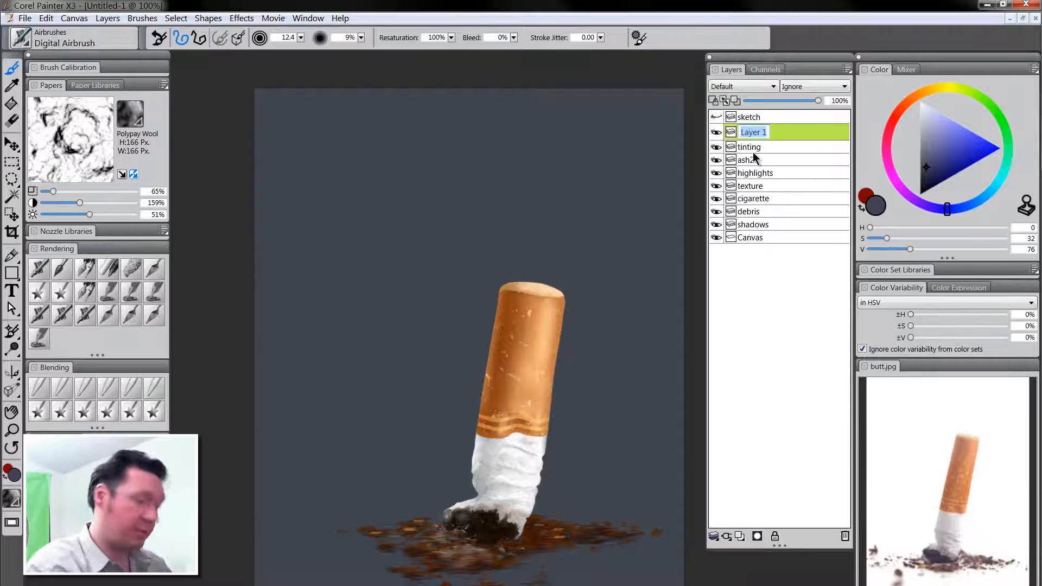
key("Return")
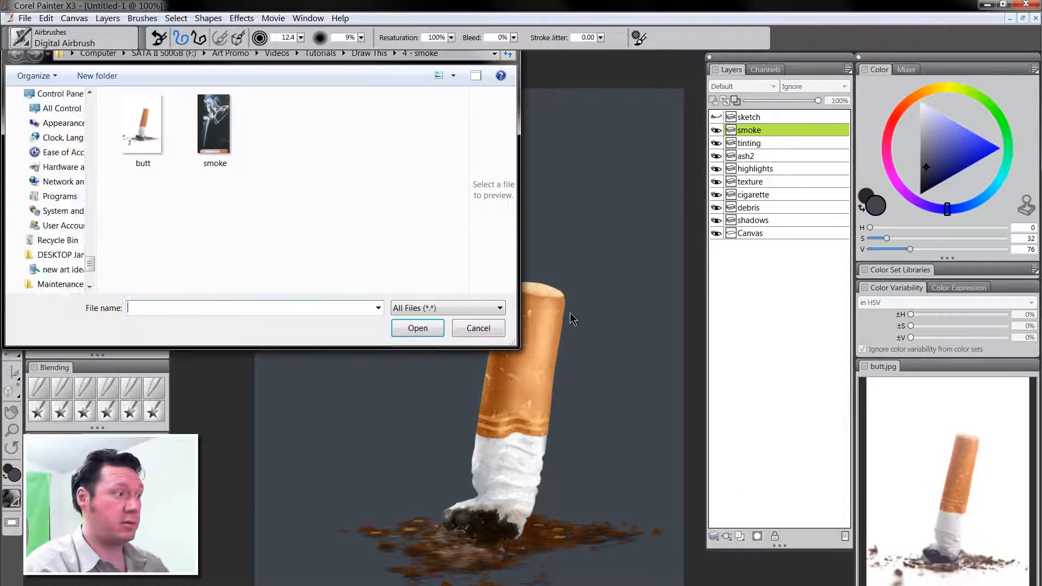
Load the smoke image as the reference picture and set the smoke layer's composite method to Screen
double_click(222, 140)
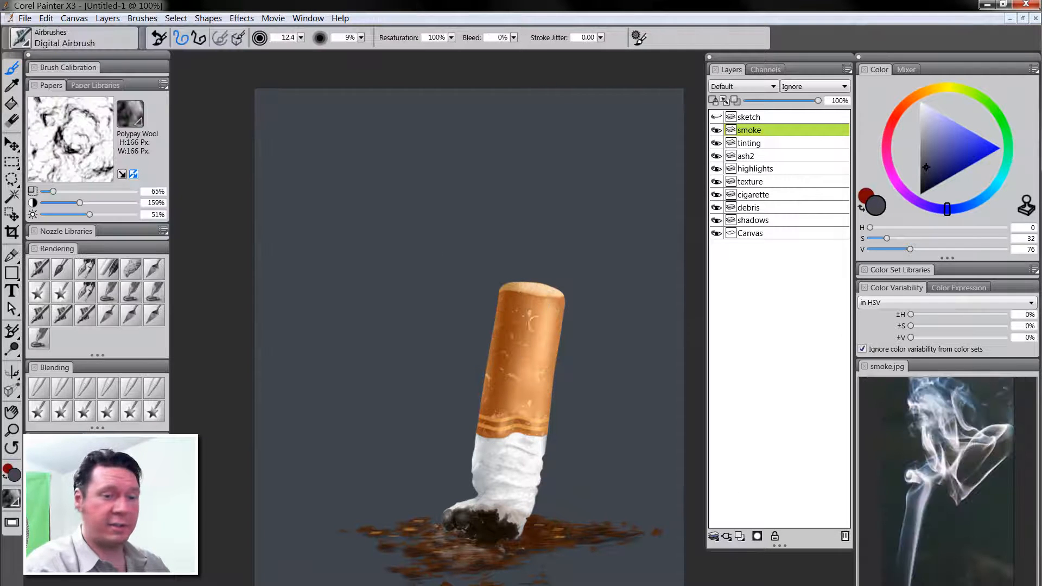
left_click(737, 88)
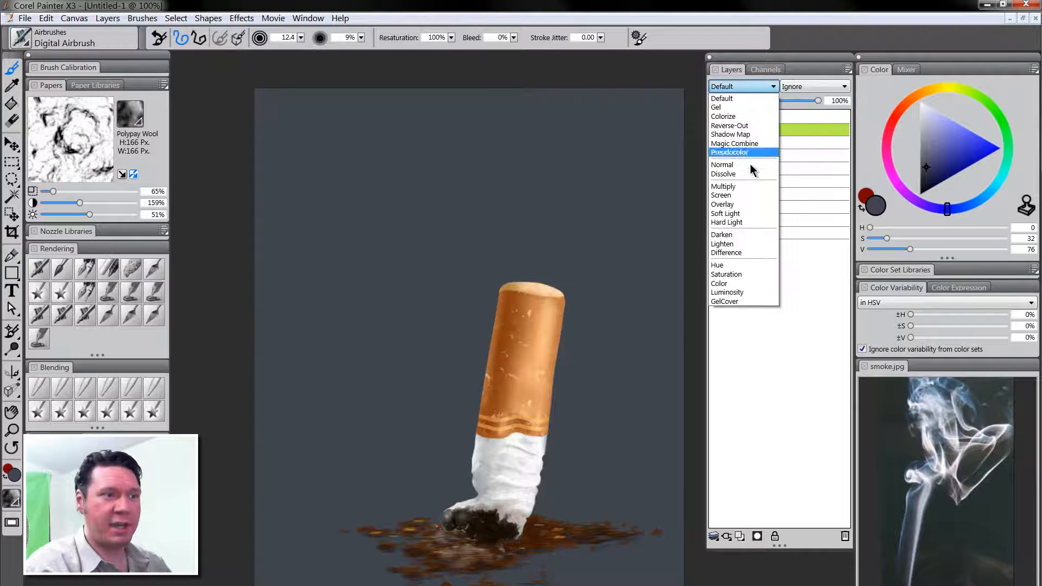
left_click(745, 196)
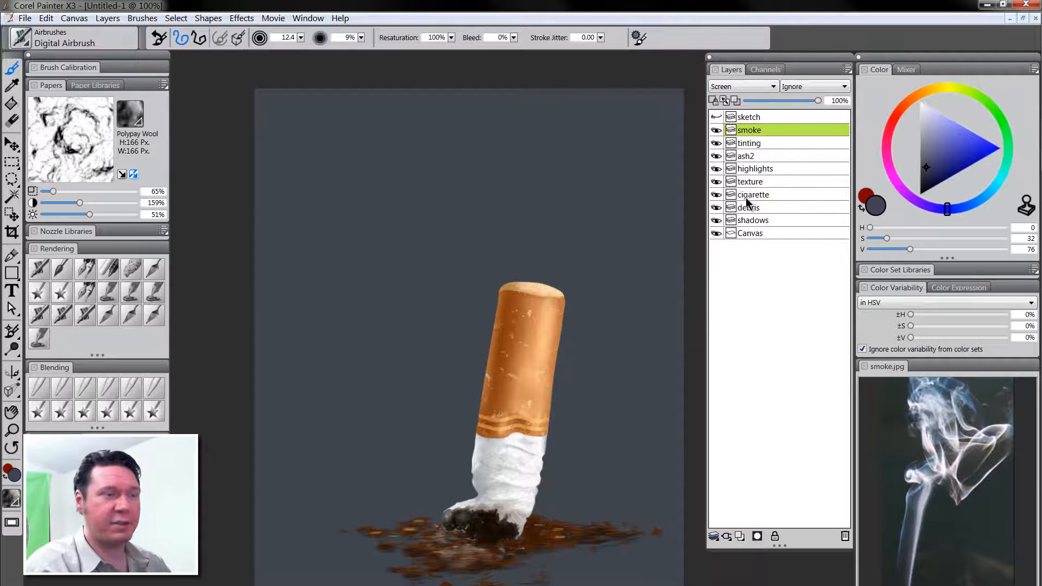
Group the layers from tinting down to shadows and name the group cigarette
left_click(762, 143)
left_click(763, 219, "shift")
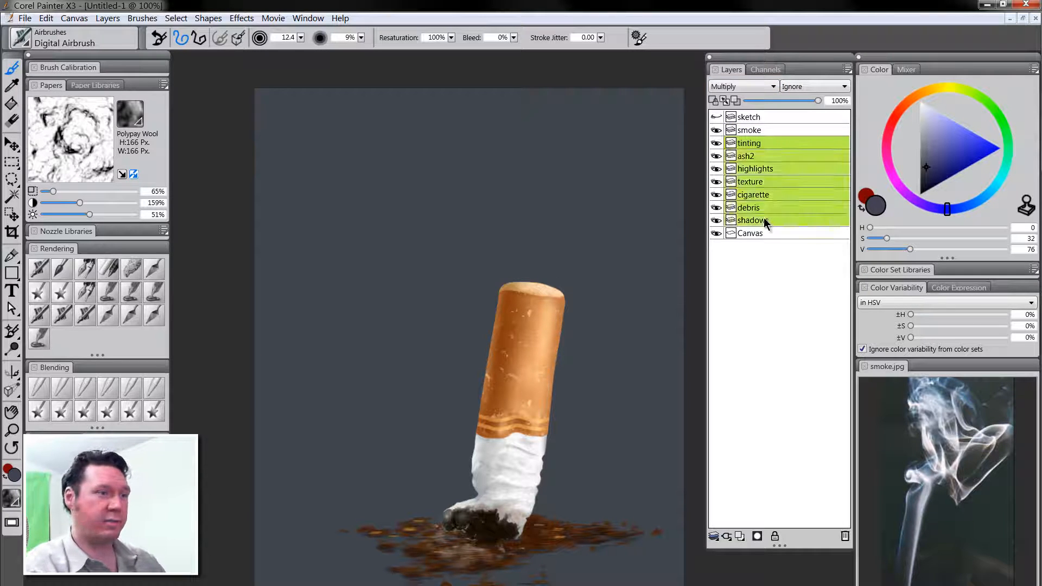
key("ctrl+g")
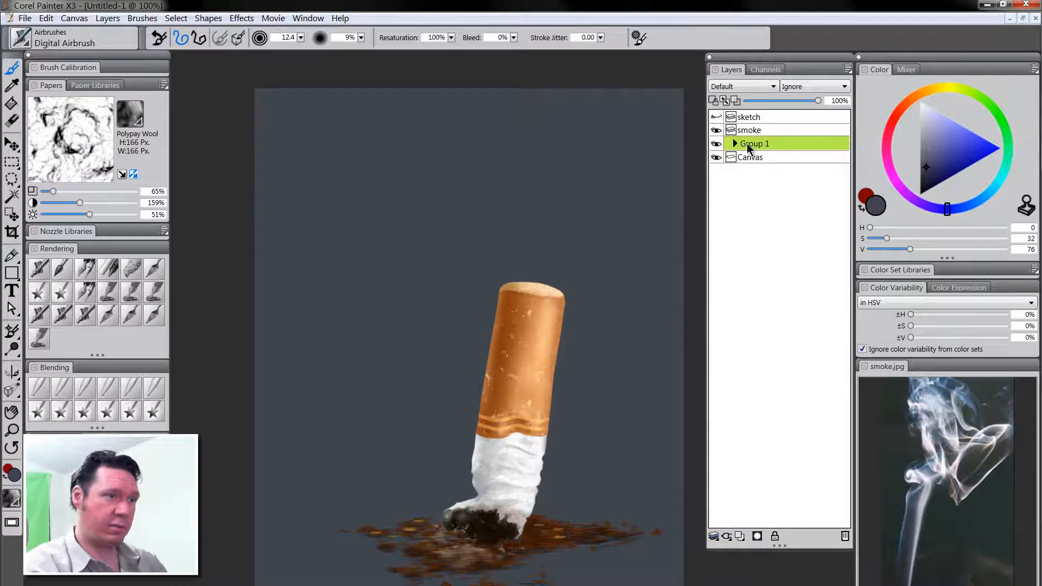
type("cigarette")
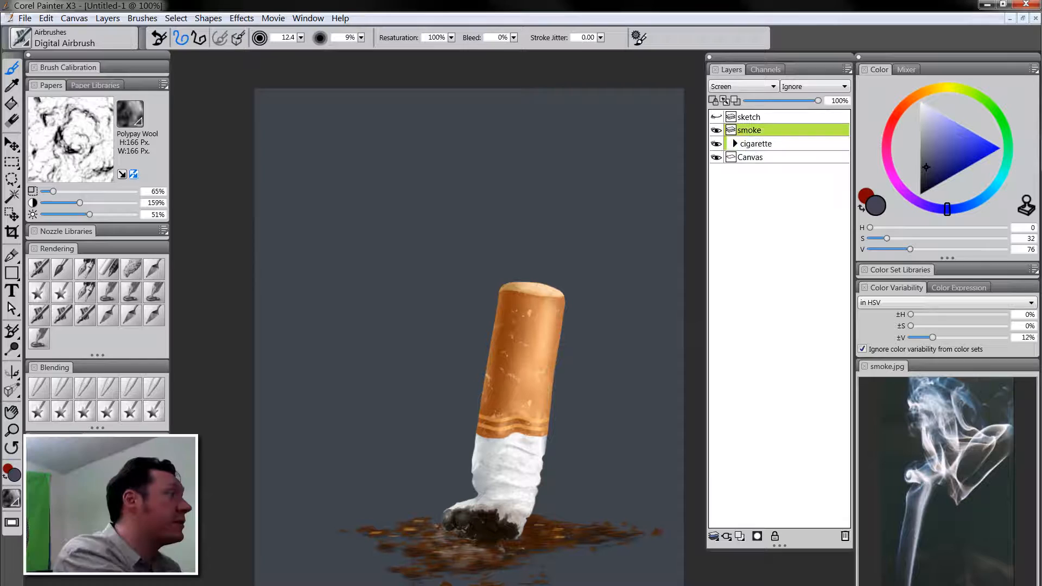
Choose the Palette Knife variant from Palette Knives and a pale grey-blue colour (H 0, S 28, V 186) for the smoke layer
left_click(65, 39)
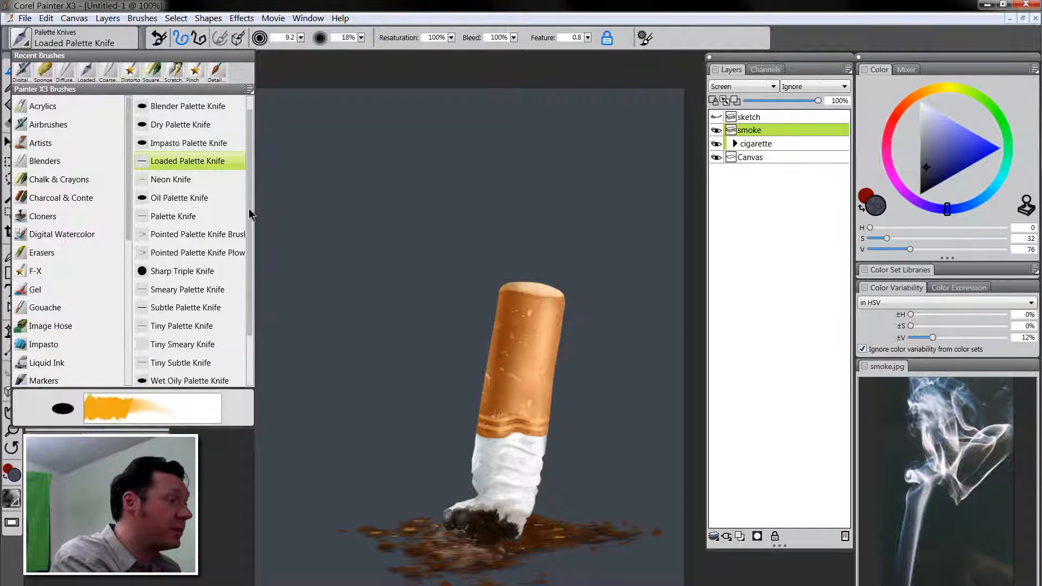
scroll(248, 222, "down", 3)
scroll(250, 271, "down", 1)
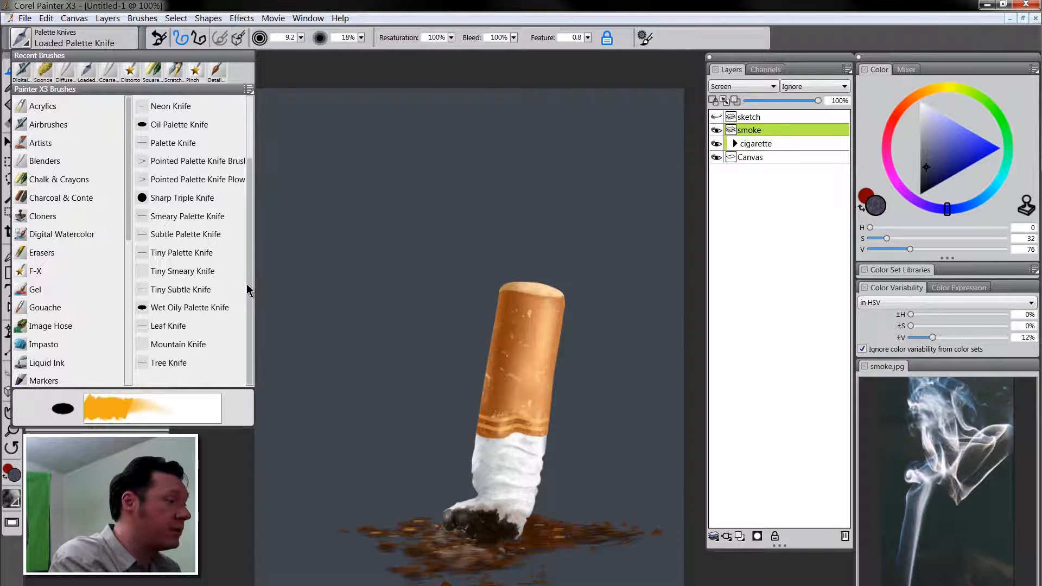
scroll(248, 266, "up", 1)
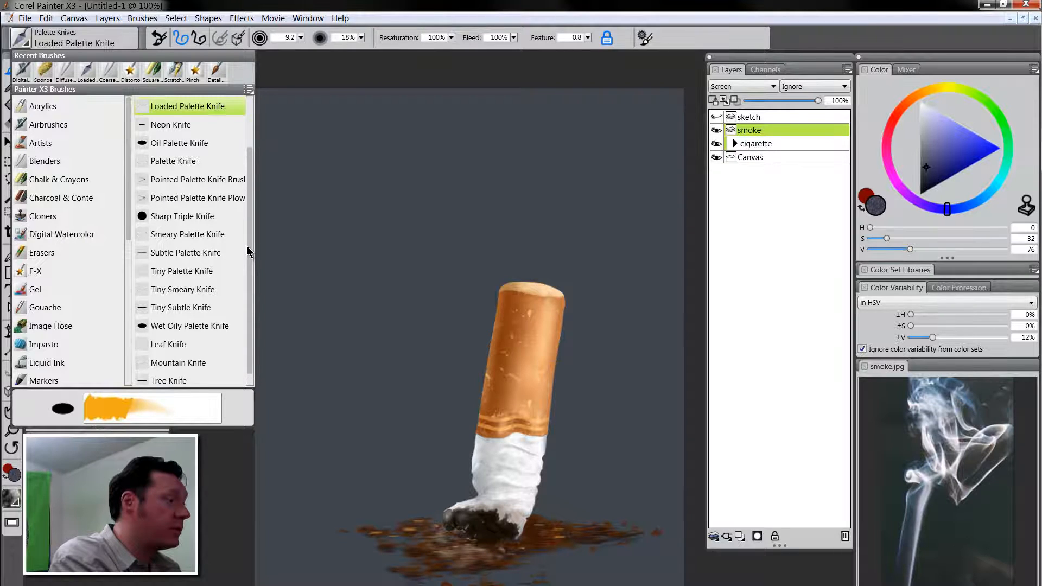
left_click(172, 160)
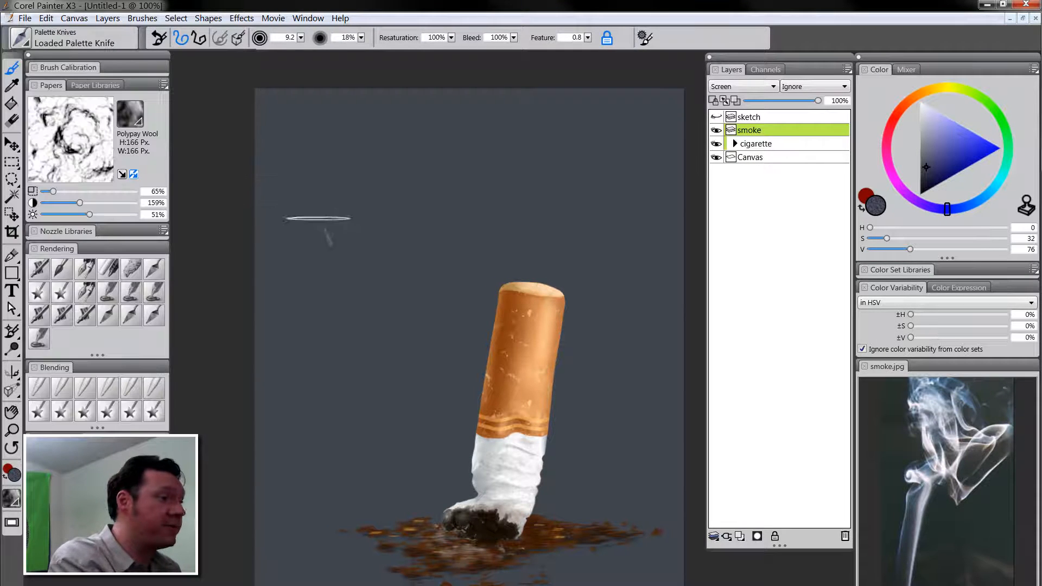
left_click(925, 126)
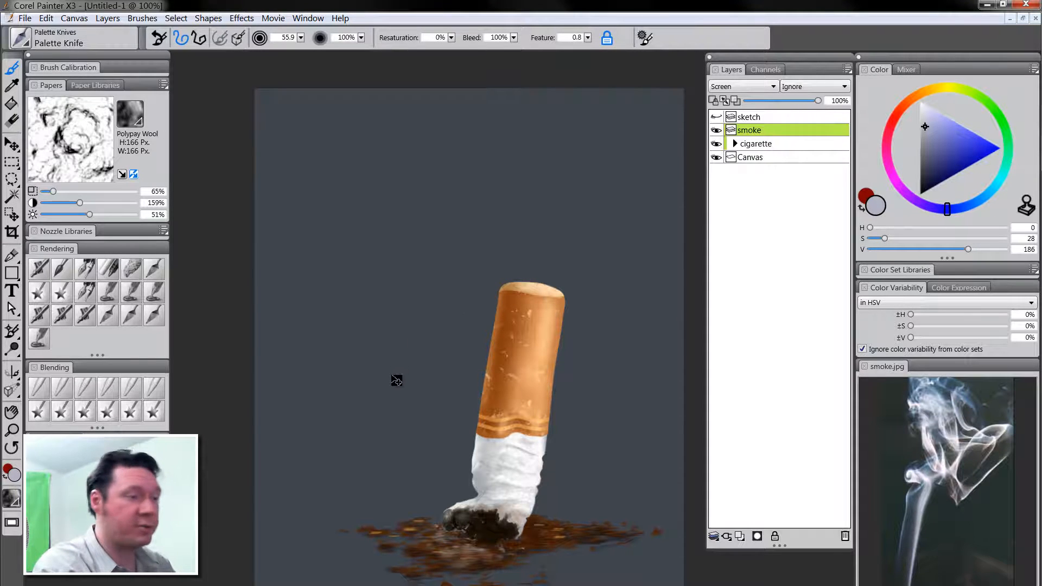
Try two wavy vertical strokes beside the cigarette with the Palette Knife at size 21, and undo both
mouse_move(402, 415)
left_mouse_down()
mouse_move(391, 380)
mouse_move(434, 190)
left_mouse_up()
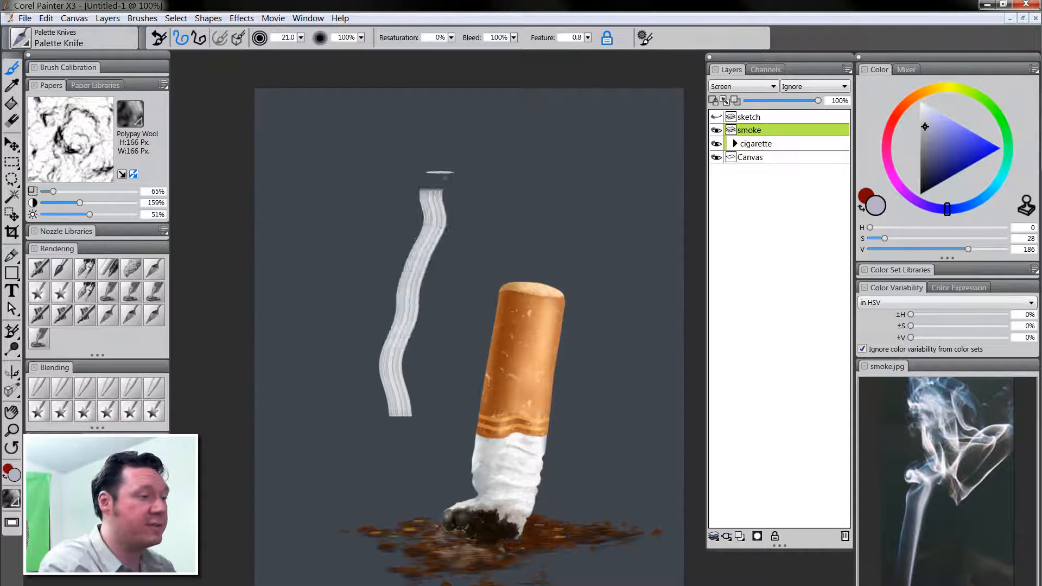
mouse_move(373, 439)
left_mouse_down()
mouse_move(338, 431)
mouse_move(341, 200)
left_mouse_up()
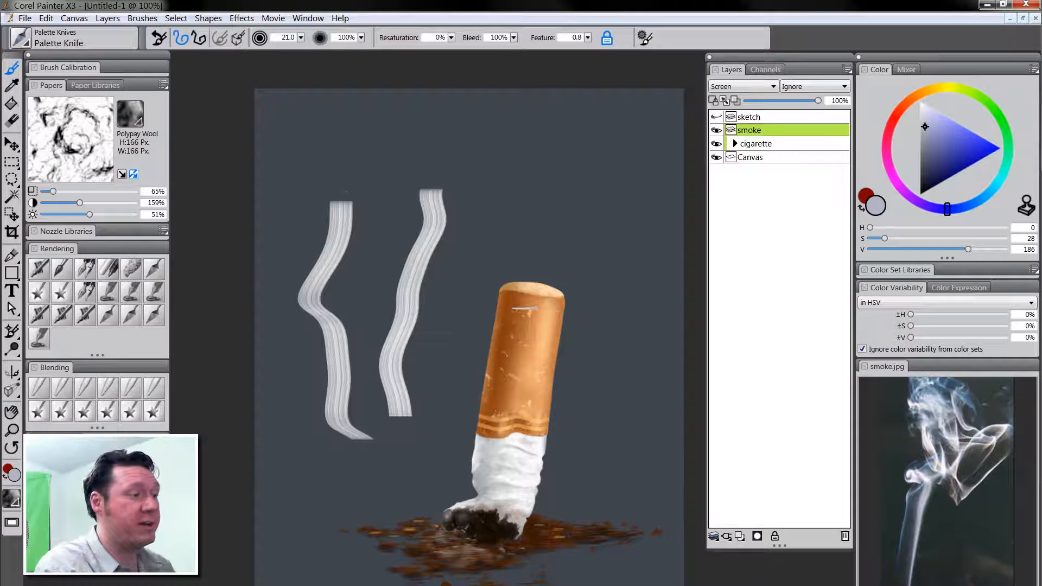
key("ctrl+z")
key("ctrl+z")
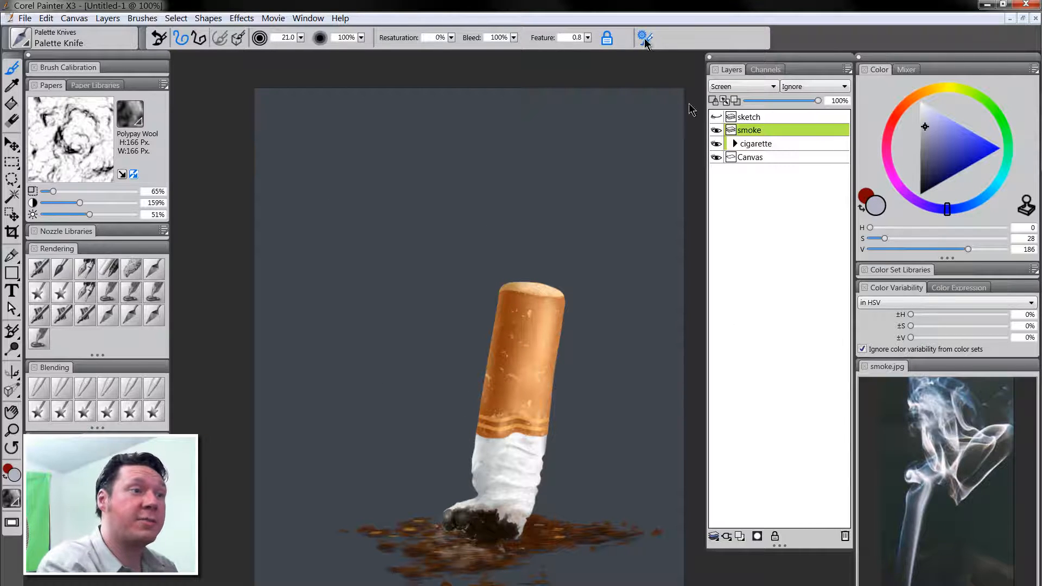
Set the Palette Knife's angle expression to Direction
key("ctrl+b")
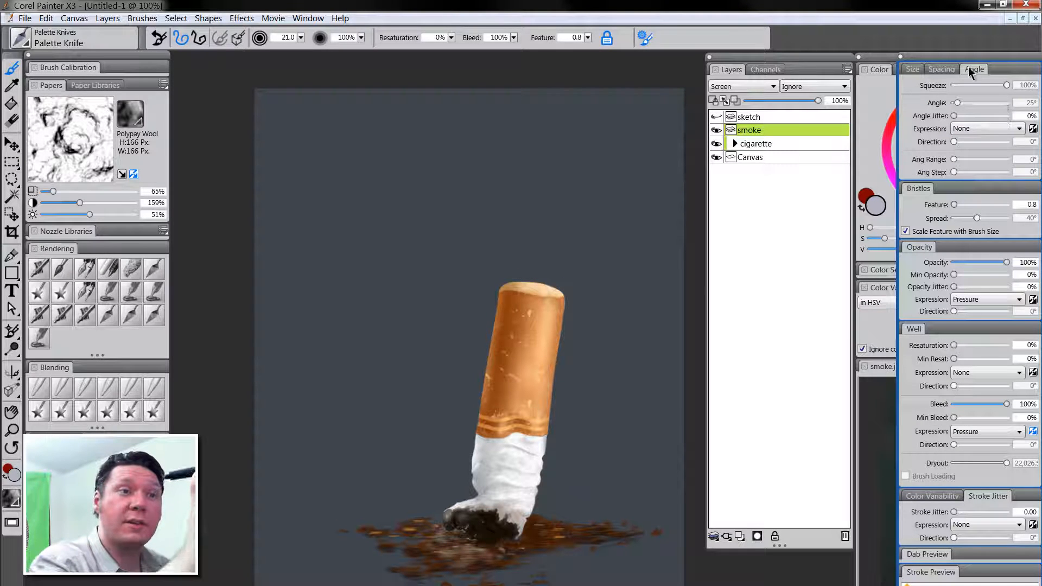
left_click(997, 129)
left_click(976, 157)
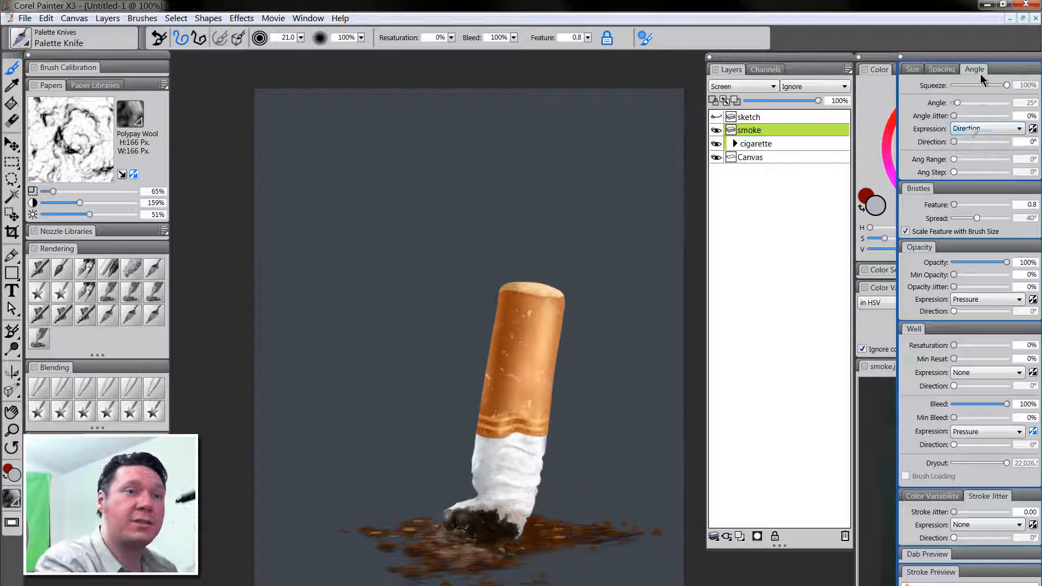
Try wavy smoke strokes beside the cigarette with the direction-driven Palette Knife and undo them
mouse_move(426, 459)
left_mouse_down()
mouse_move(397, 337)
mouse_move(409, 283)
mouse_move(474, 237)
mouse_move(513, 179)
left_mouse_up()
key("ctrl+z")
mouse_move(418, 477)
left_mouse_down()
mouse_move(411, 402)
mouse_move(383, 352)
mouse_move(375, 293)
left_mouse_up()
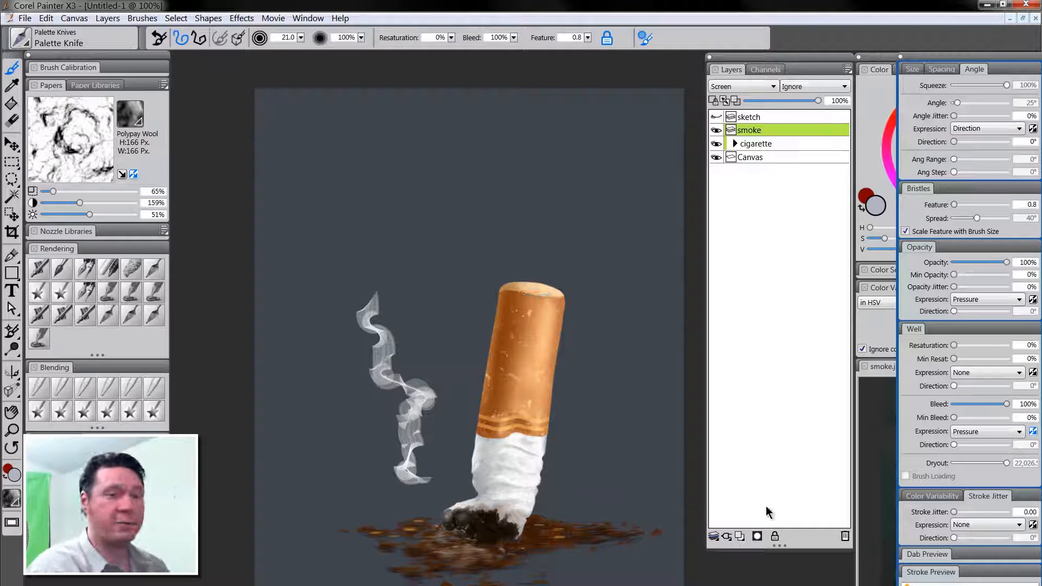
left_click(644, 38)
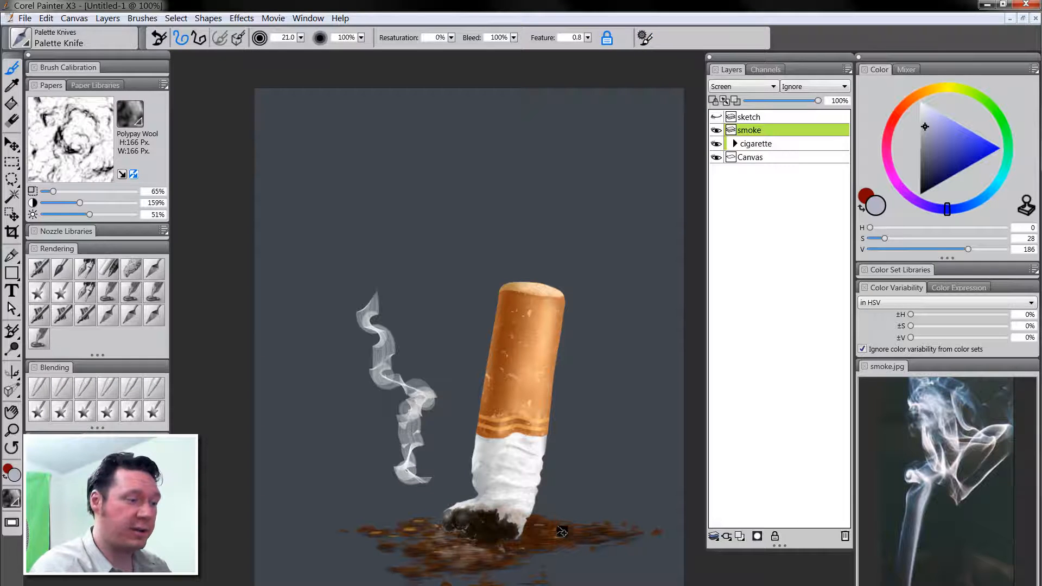
key("ctrl+z")
key("ctrl+z")
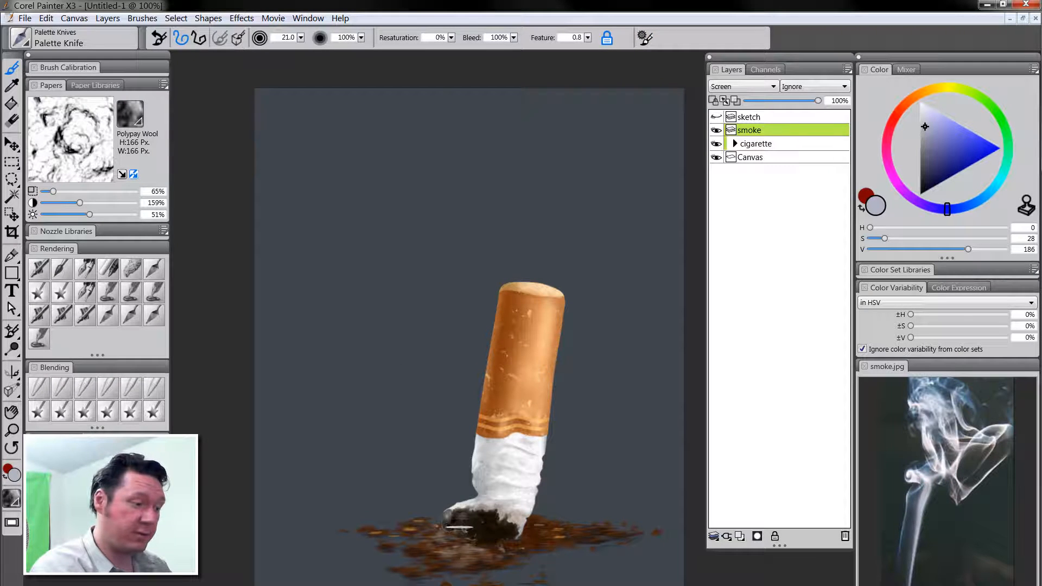
Paint a smoke stem rising from the burnt tip with a wavy curl above it, using the Palette Knife at size 21
left_click_drag(460, 525, 399, 321)
key("ctrl+z")
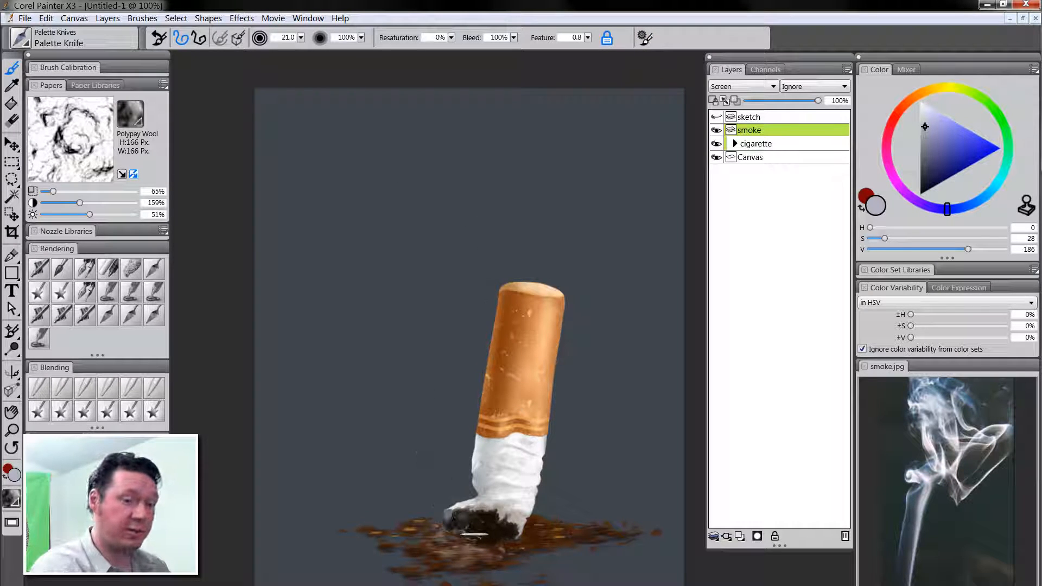
left_click_drag(466, 534, 406, 293)
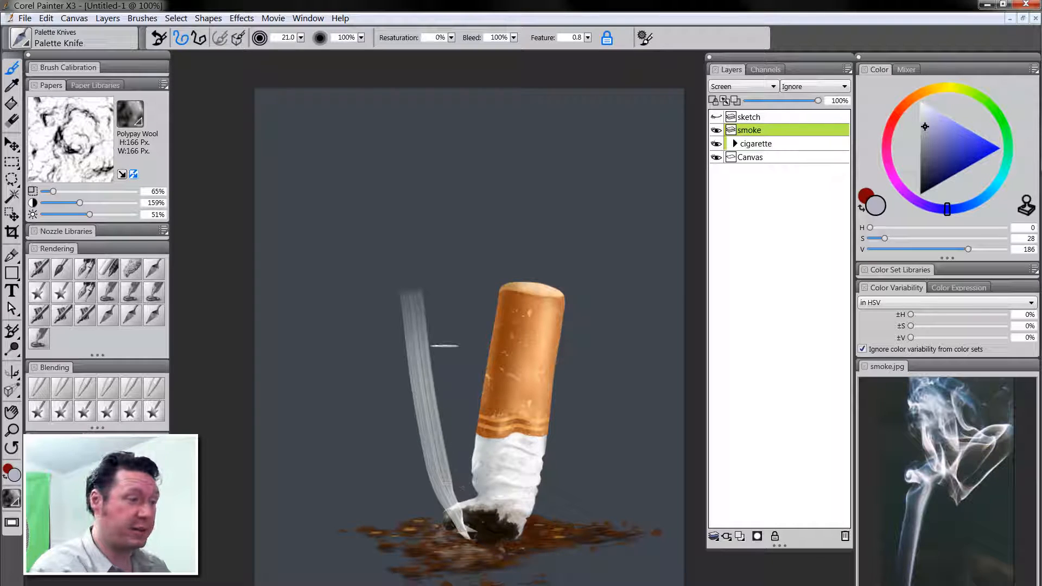
mouse_move(419, 337)
left_mouse_down()
mouse_move(416, 285)
mouse_move(416, 350)
mouse_move(407, 267)
mouse_move(453, 240)
mouse_move(494, 189)
mouse_move(564, 164)
mouse_move(605, 168)
mouse_move(409, 340)
mouse_move(353, 240)
mouse_move(367, 206)
left_mouse_up()
key("ctrl+z")
key("ctrl+z")
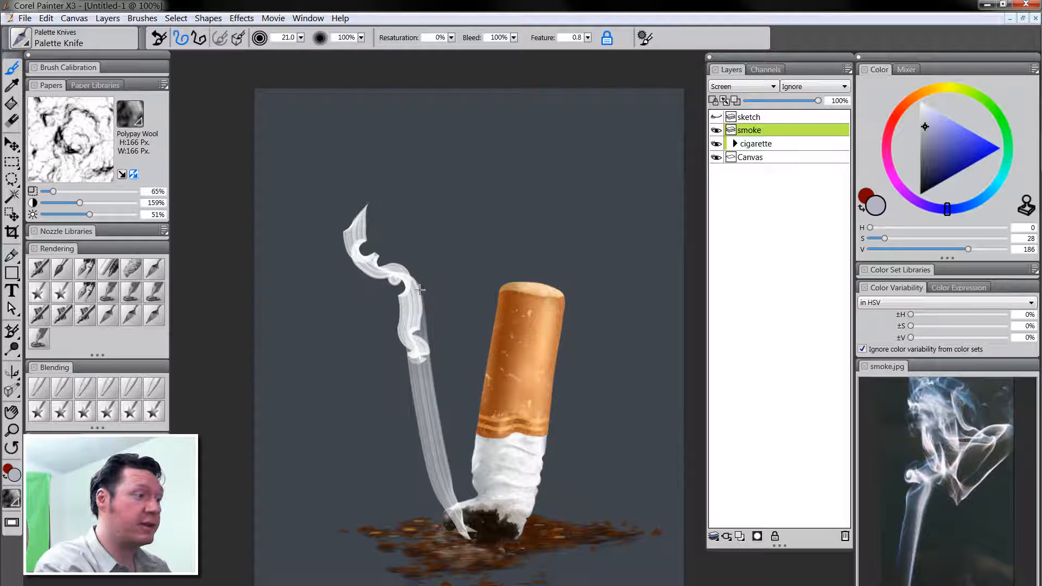
Enlarge the Palette Knife to size 44.7 or more and paint broad smoke billows sweeping from the curl to the canvas's upper right corner
key("bracketright")
key("bracketright")
key("bracketright")
key("bracketright")
key("bracketright")
mouse_move(398, 262)
left_mouse_down()
mouse_move(374, 220)
mouse_move(492, 138)
left_mouse_up()
key("ctrl+z")
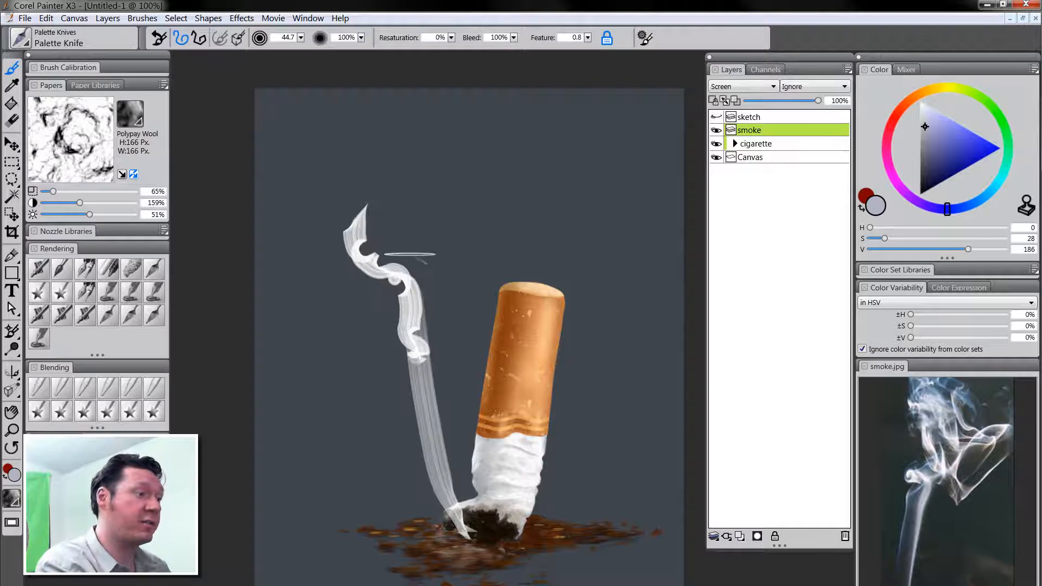
mouse_move(406, 252)
left_mouse_down()
mouse_move(455, 163)
mouse_move(488, 152)
left_mouse_up()
left_click_drag(487, 212, 490, 224)
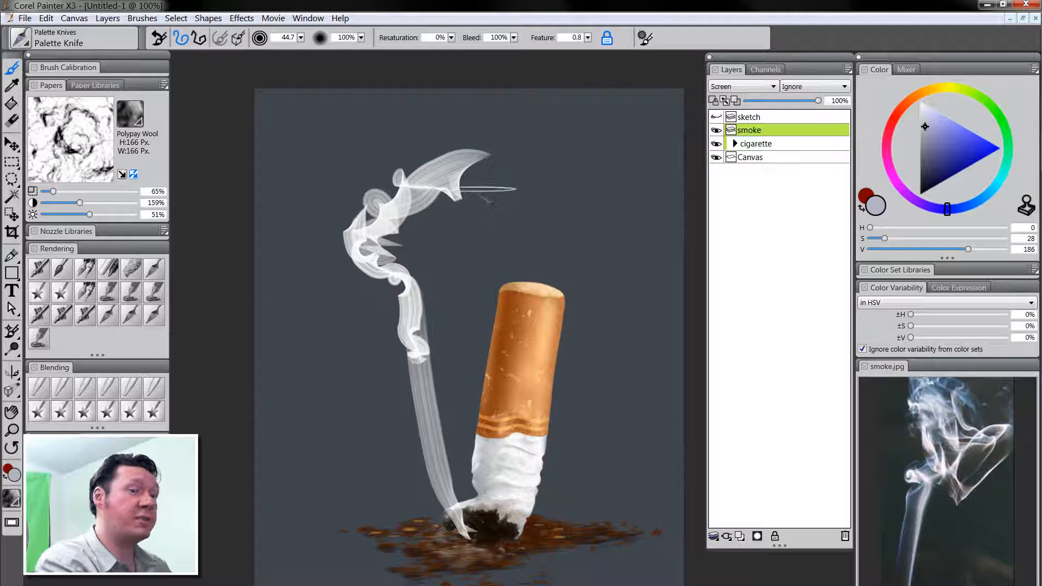
left_click_drag(451, 178, 588, 90)
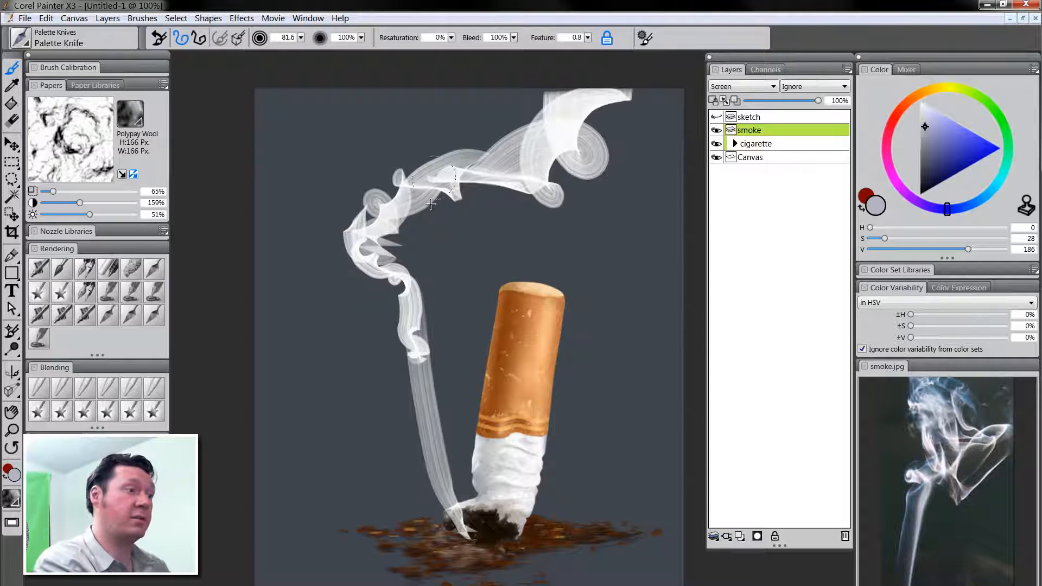
Paint smoke wisps fanning up from the bend to the canvas's upper and left edges, reducing the brush to size 9.2 for the thin ones
left_click_drag(376, 224, 397, 97)
left_click_drag(438, 258, 435, 249)
left_click_drag(388, 215, 347, 87)
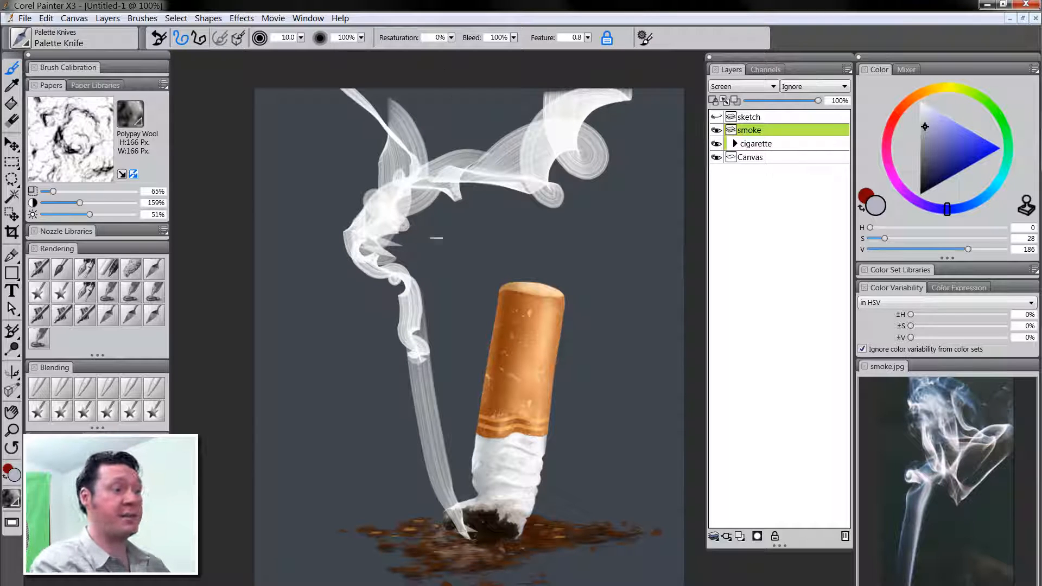
left_click_drag(379, 238, 544, 87)
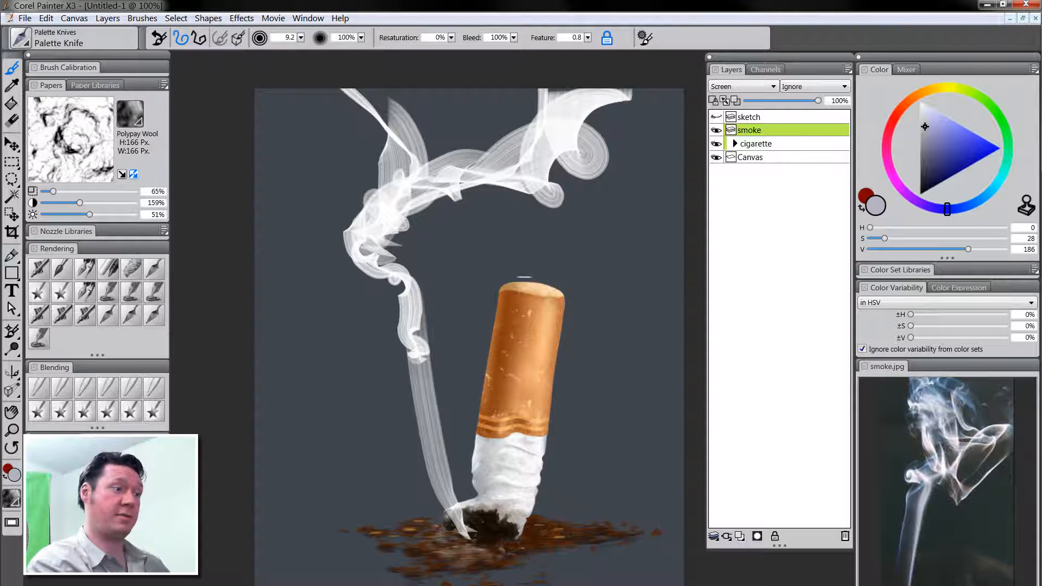
left_click_drag(369, 247, 354, 62)
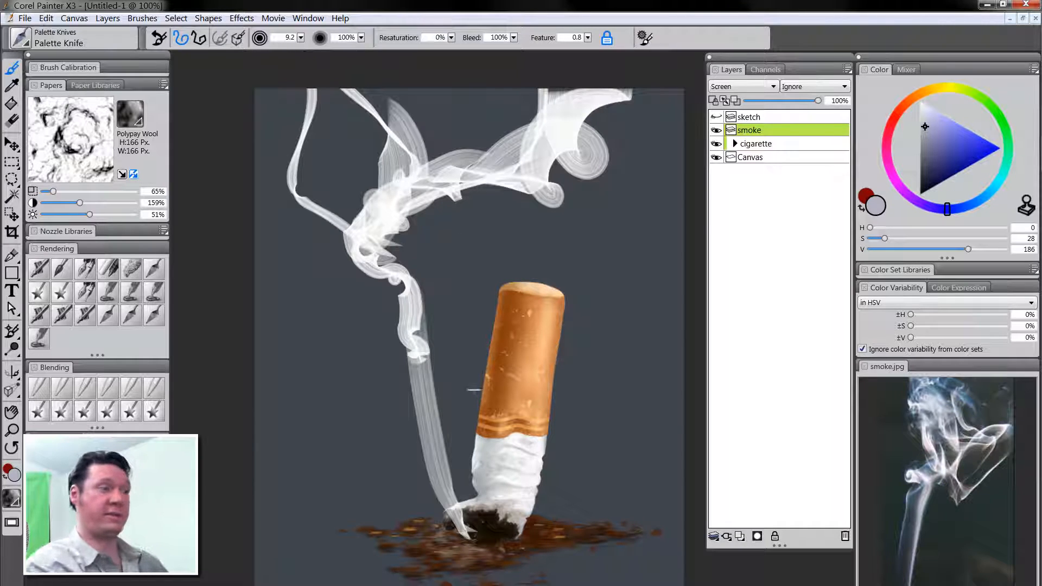
left_click_drag(369, 249, 331, 97)
left_click_drag(342, 228, 255, 111)
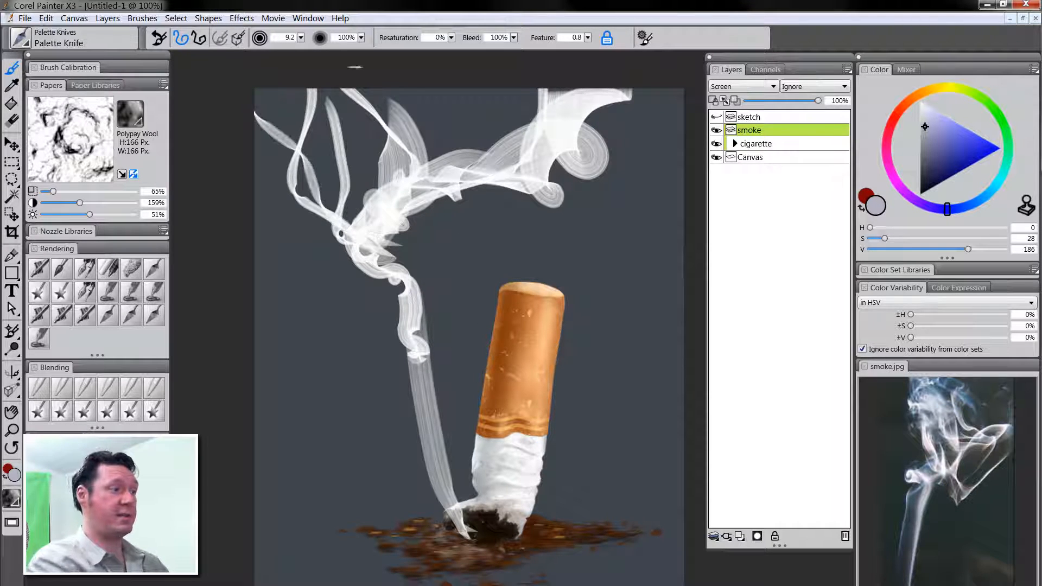
Paint curls in the smoke's central knot, and at size 18.1 add a looping ribbon beside it and a second strand along the stem
mouse_move(383, 199)
left_mouse_down()
mouse_move(409, 275)
mouse_move(442, 264)
mouse_move(406, 261)
mouse_move(424, 276)
mouse_move(404, 270)
mouse_move(401, 255)
left_mouse_up()
key("ctrl+z")
key("bracketright")
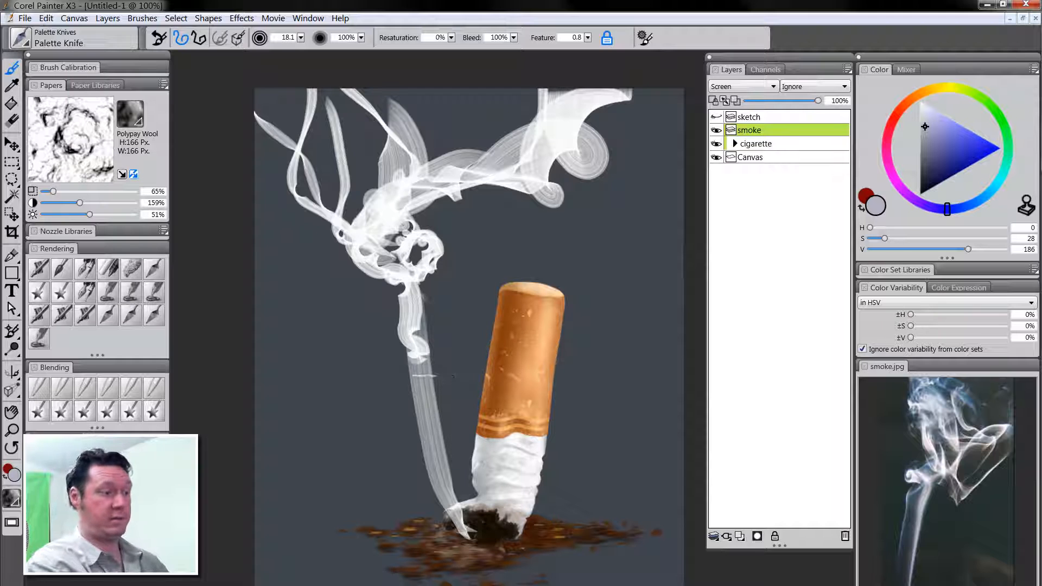
mouse_move(416, 355)
left_mouse_down()
mouse_move(449, 230)
mouse_move(414, 222)
left_mouse_up()
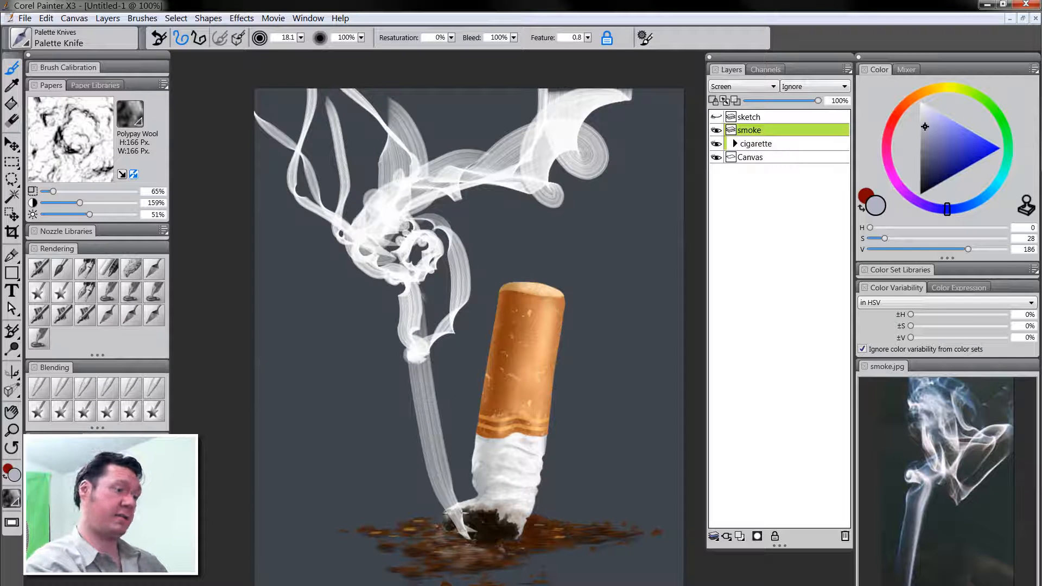
left_click_drag(457, 512, 426, 346)
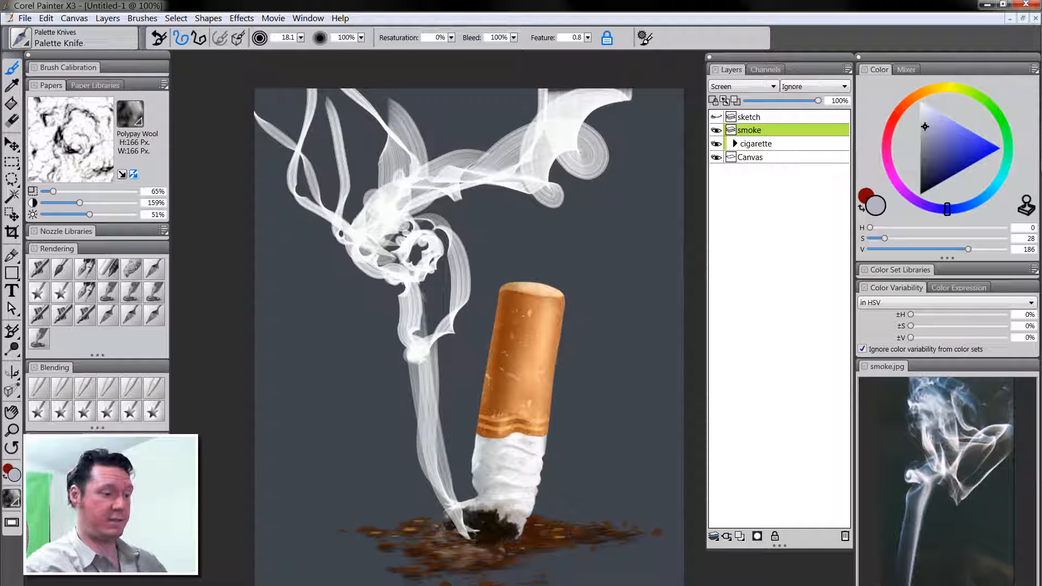
Paint two small curling wisps along the upper edge of the broad smoke band at about size 14
left_click_drag(477, 531, 408, 405)
key("ctrl+z")
key("bracketleft")
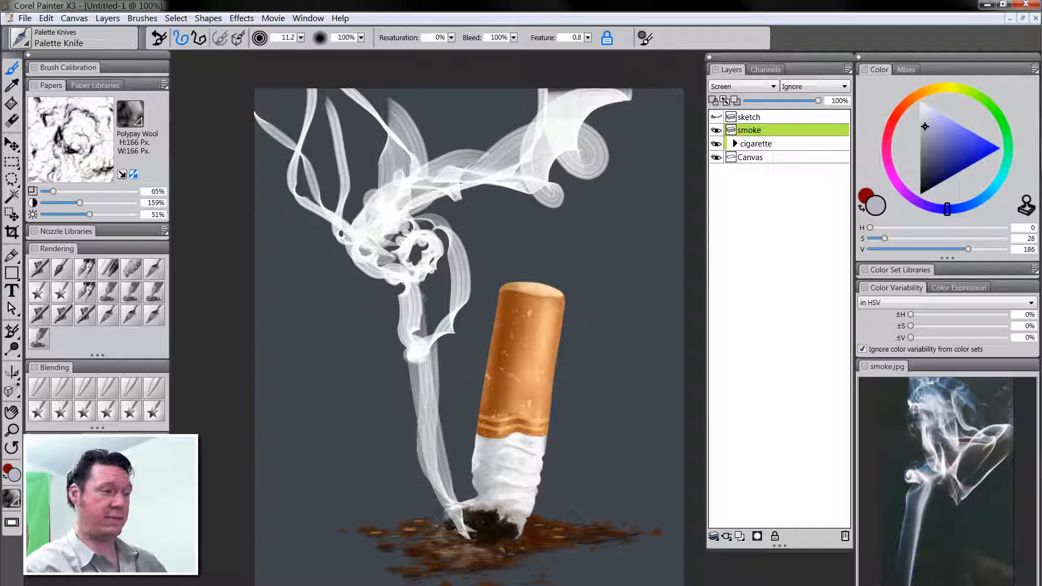
key("bracketright")
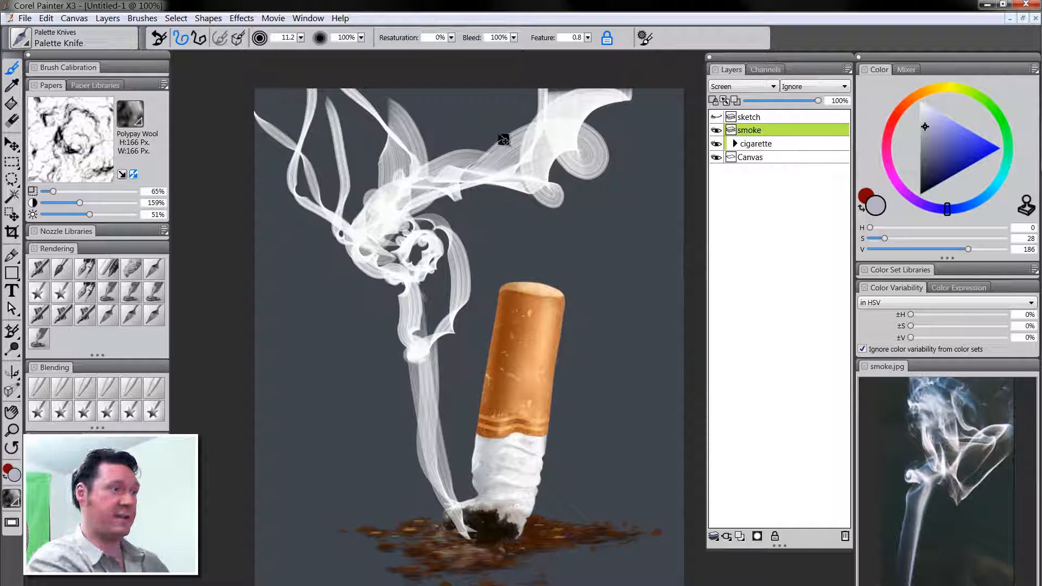
left_click_drag(468, 156, 497, 99)
mouse_move(503, 151)
left_mouse_down()
mouse_move(522, 130)
mouse_move(526, 98)
left_mouse_up()
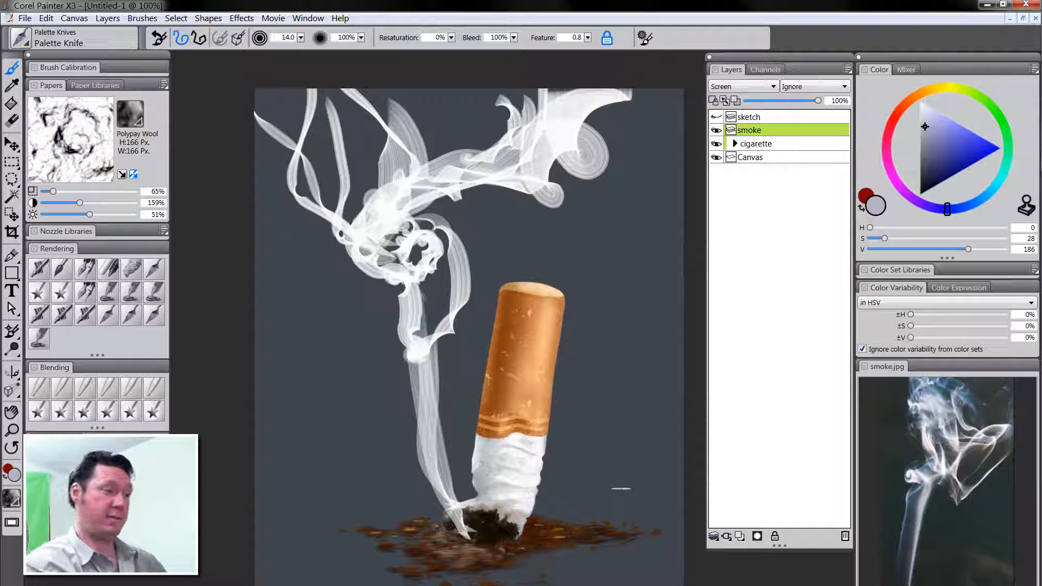
Paint a small curled loop of smoke on the left side of the bend above the stem with a reduced brush size
mouse_move(445, 350)
left_mouse_down()
mouse_move(421, 333)
mouse_move(430, 325)
mouse_move(385, 345)
mouse_move(413, 326)
mouse_move(390, 317)
left_mouse_up()
key("ctrl+z")
key("ctrl+z")
key("ctrl+z")
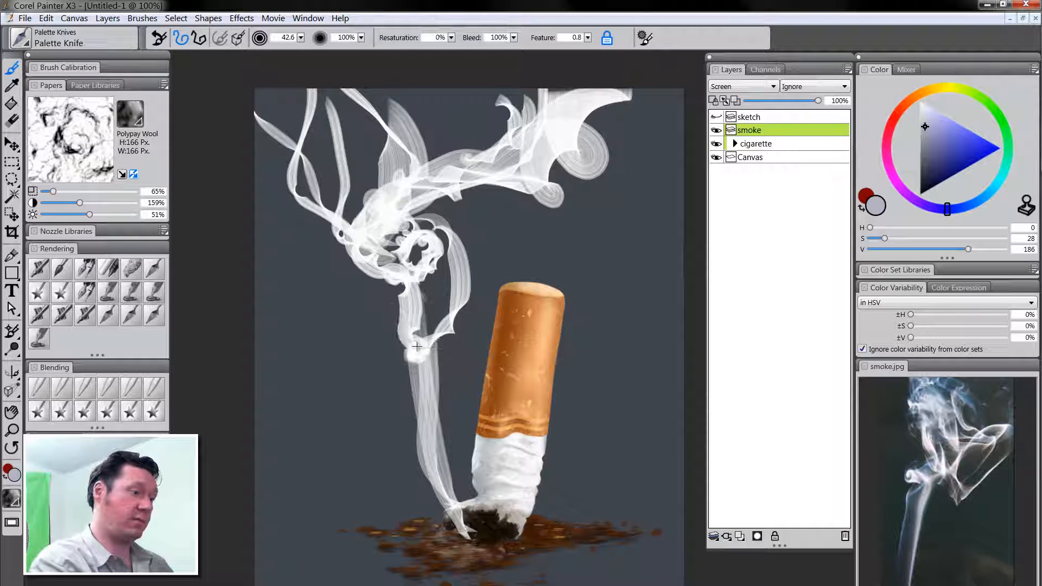
key("[")
left_click_drag(398, 350, 386, 319)
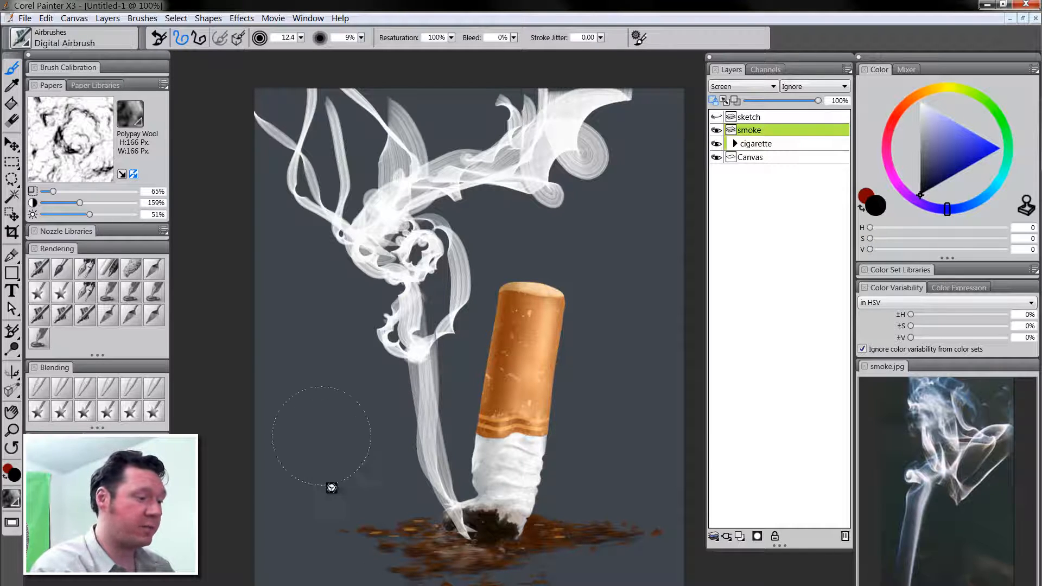
Fade the smoke stem near the burnt tip with a black Digital Airbrush at size 39 and 9% opacity
left_click_drag(327, 484, 327, 484)
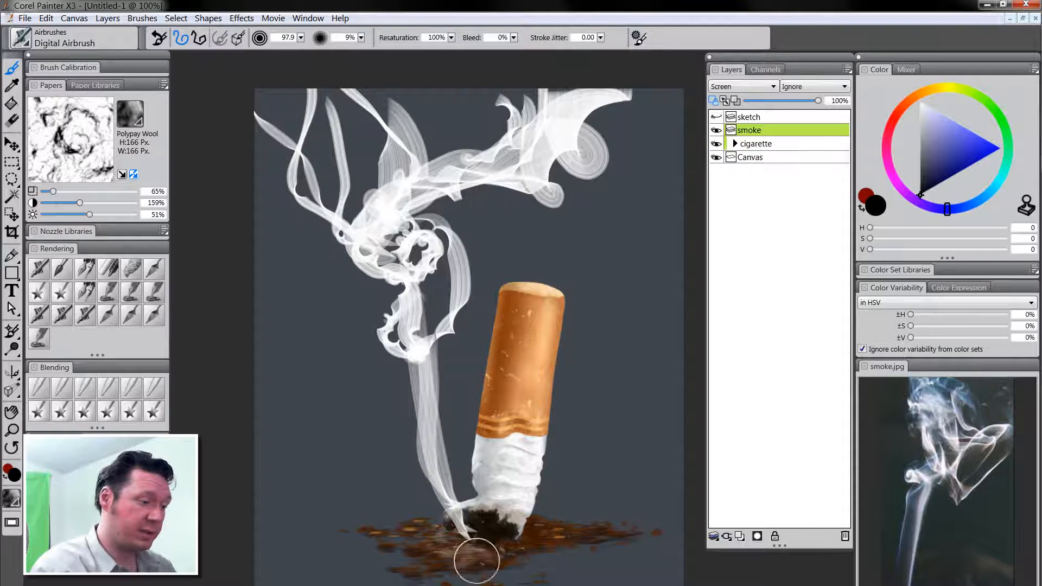
left_click_drag(477, 561, 449, 461)
left_click_drag(469, 537, 433, 385)
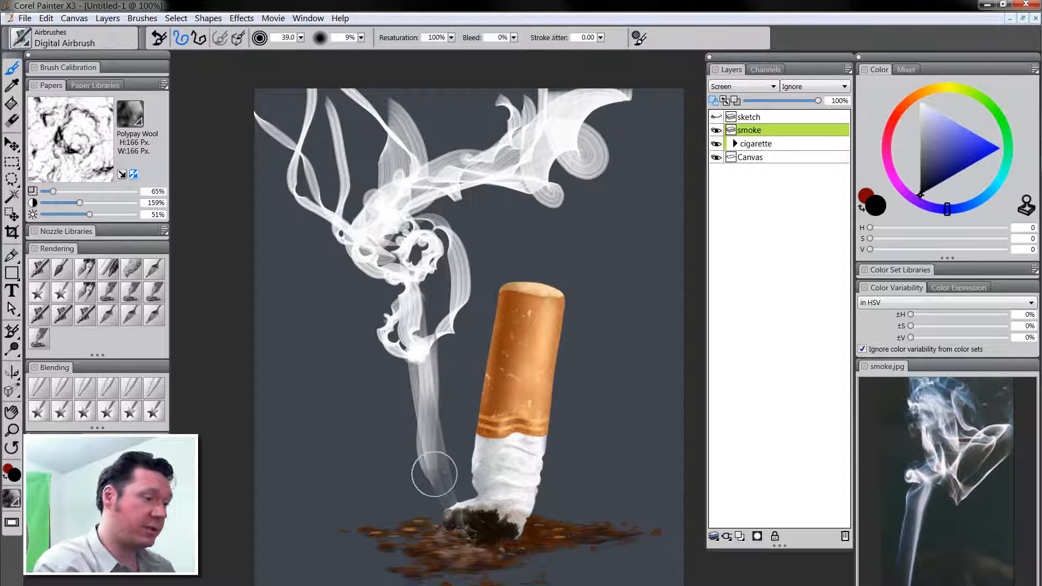
left_click_drag(434, 473, 438, 293)
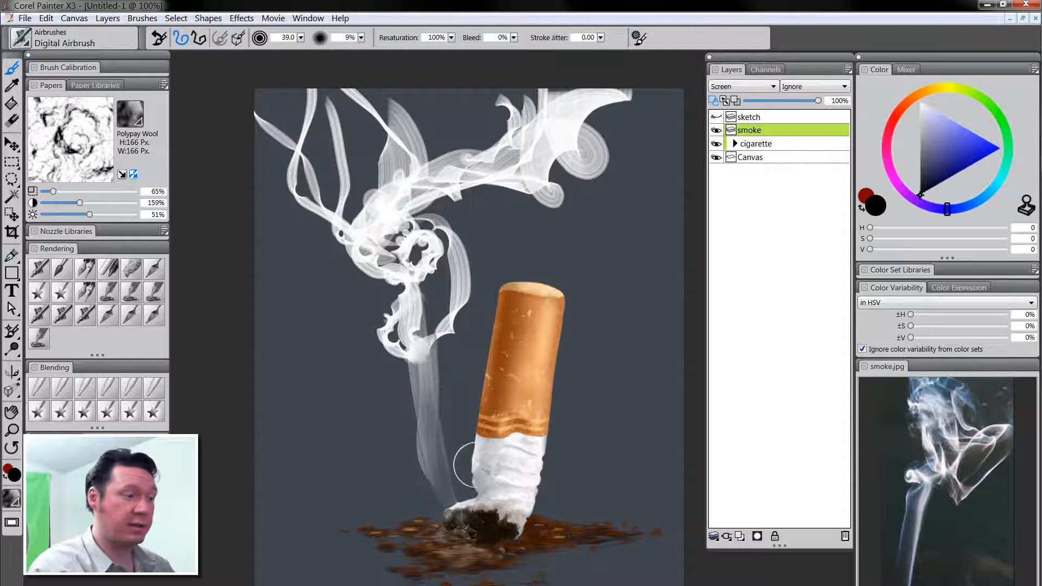
Darken the smoke's bend, central knot and upper wisps with the black Digital Airbrush, starting at size 36
left_click_drag(429, 357, 428, 362)
mouse_move(415, 339)
left_mouse_down()
mouse_move(434, 288)
mouse_move(423, 325)
left_mouse_up()
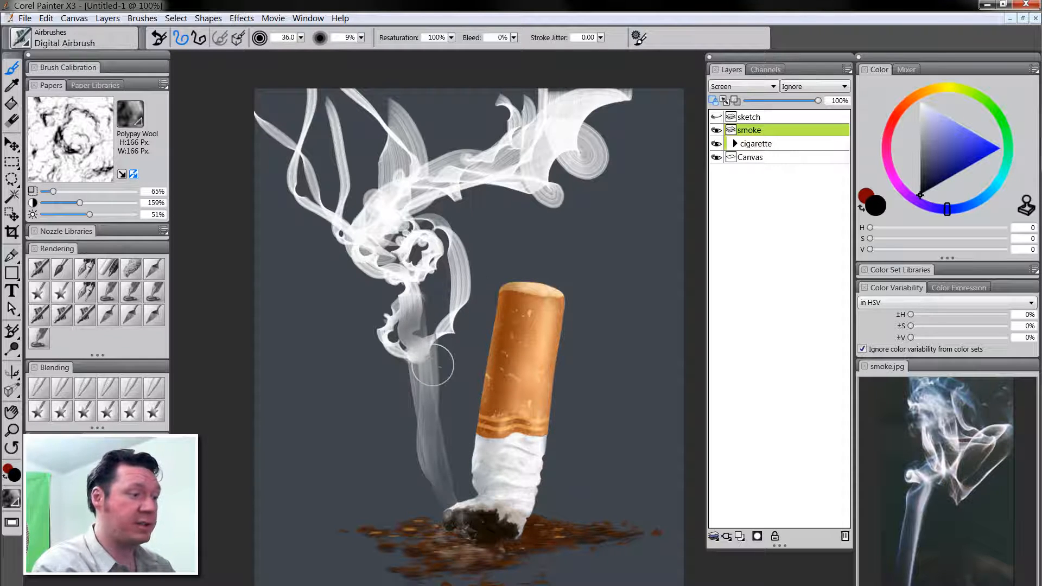
mouse_move(422, 362)
left_mouse_down()
mouse_move(431, 320)
mouse_move(439, 351)
mouse_move(482, 266)
mouse_move(429, 345)
mouse_move(441, 295)
mouse_move(421, 264)
mouse_move(424, 218)
mouse_move(415, 263)
mouse_move(449, 215)
left_mouse_up()
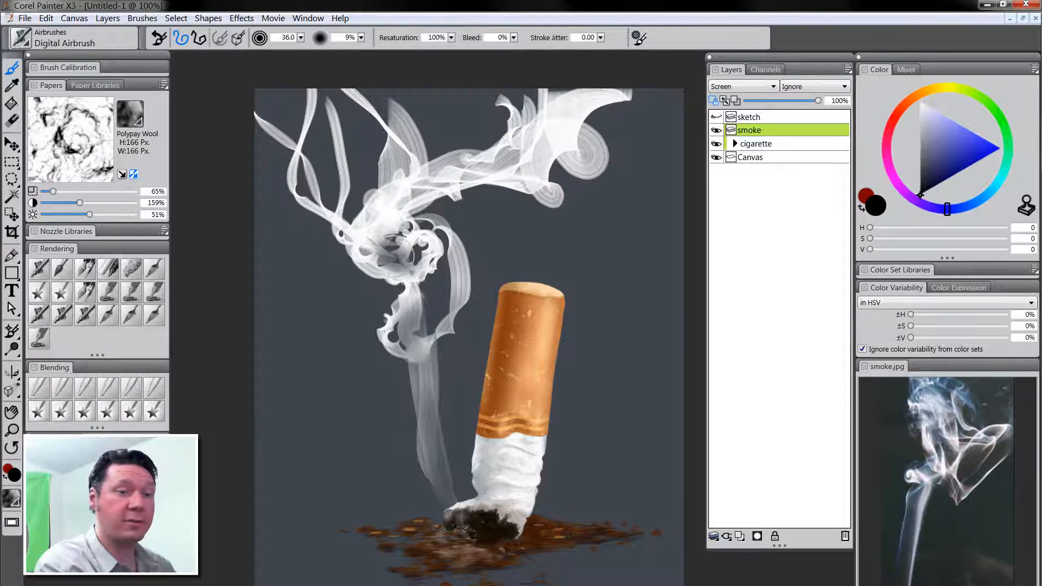
mouse_move(399, 252)
left_mouse_down()
mouse_move(345, 246)
mouse_move(382, 207)
mouse_move(379, 221)
mouse_move(368, 173)
mouse_move(364, 238)
left_mouse_up()
mouse_move(300, 150)
left_mouse_down()
mouse_move(286, 180)
mouse_move(406, 81)
mouse_move(342, 202)
mouse_move(562, 110)
mouse_move(656, 138)
mouse_move(592, 151)
left_mouse_up()
mouse_move(592, 157)
left_mouse_down()
mouse_move(448, 211)
mouse_move(542, 260)
mouse_move(522, 304)
mouse_move(451, 223)
mouse_move(449, 307)
mouse_move(454, 295)
mouse_move(420, 332)
left_mouse_up()
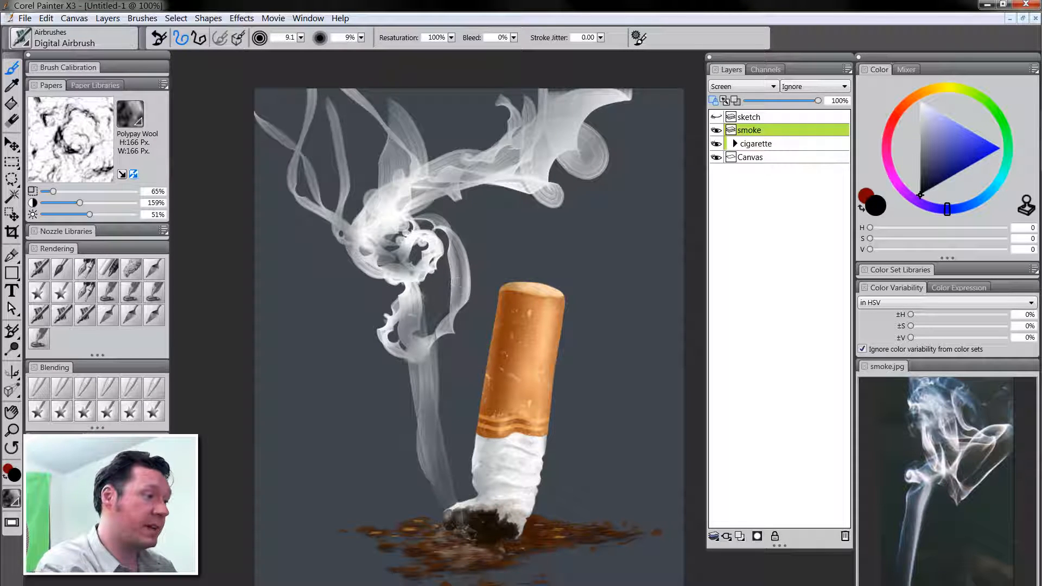
Paint fine dark lines into the smoke stem, knot and upper right swirl with the black Digital Airbrush at size 9.1
left_click_drag(411, 288, 434, 414)
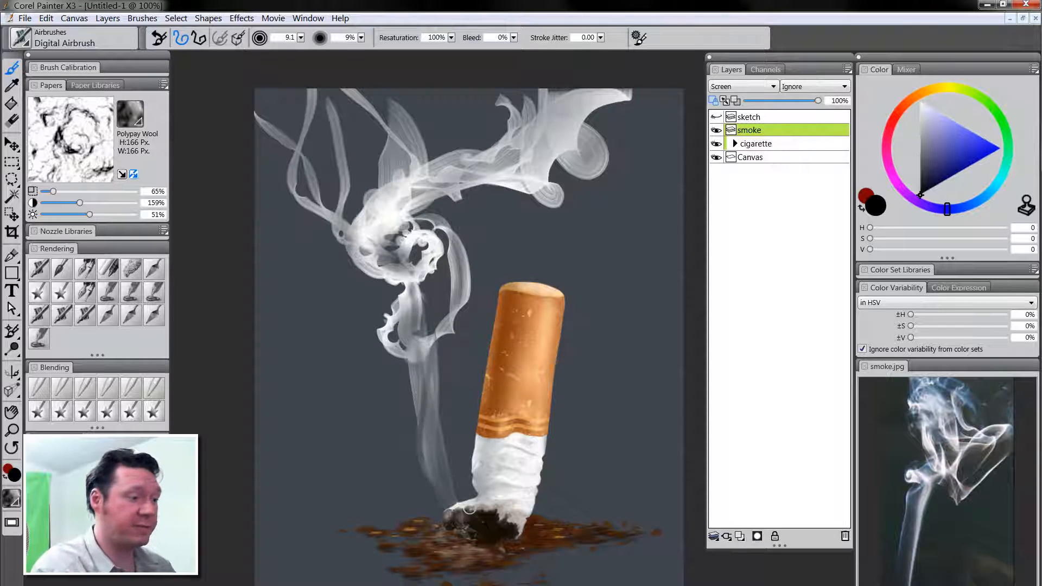
left_click_drag(437, 502, 457, 298)
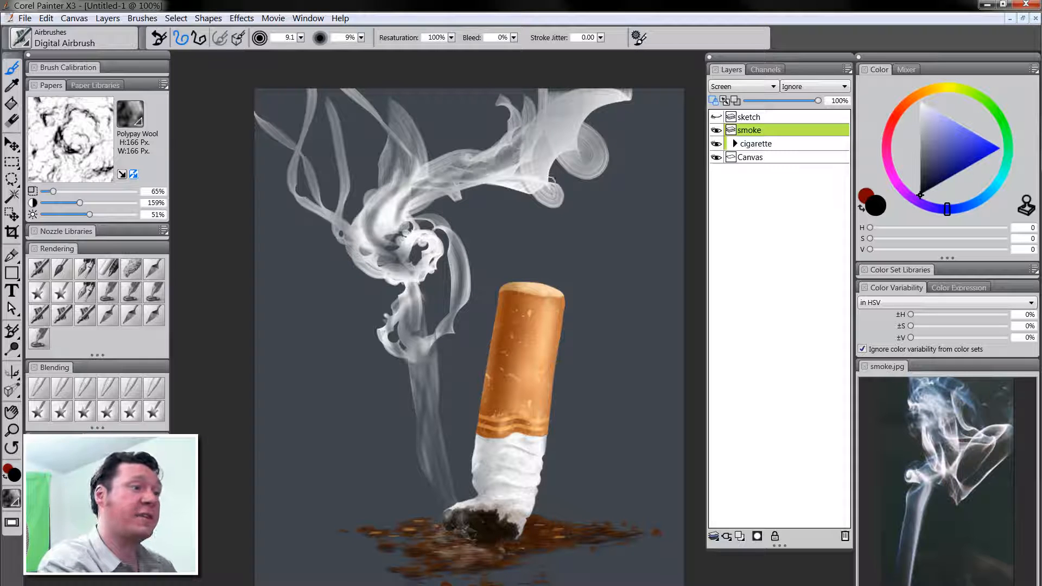
left_click_drag(549, 178, 587, 110)
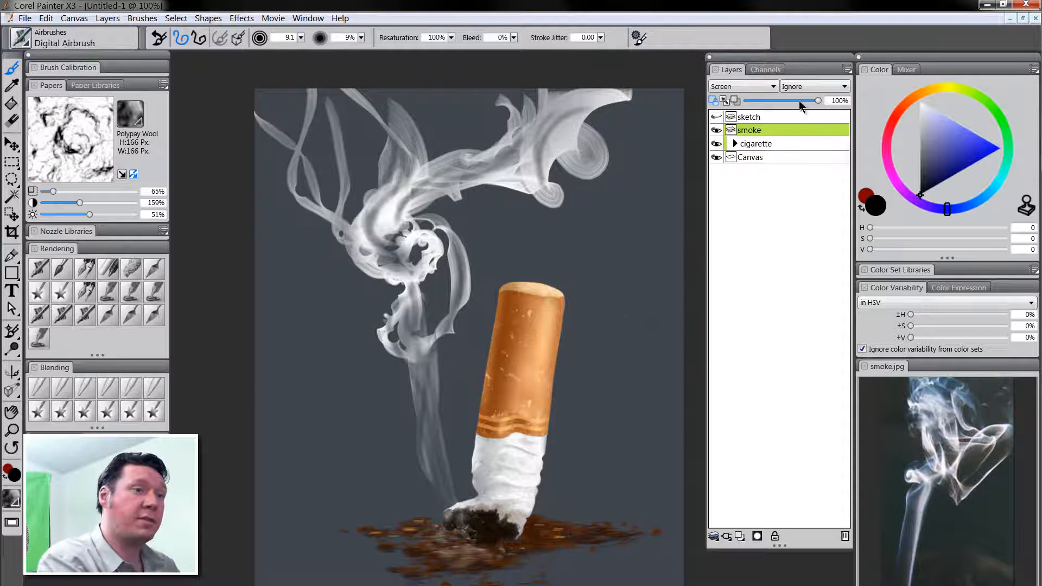
Lower the smoke layer's opacity to 36% and soften the upper right swirls with the Diffuse Blur blender, enlarged to size 26.2
left_click_drag(800, 101, 772, 102)
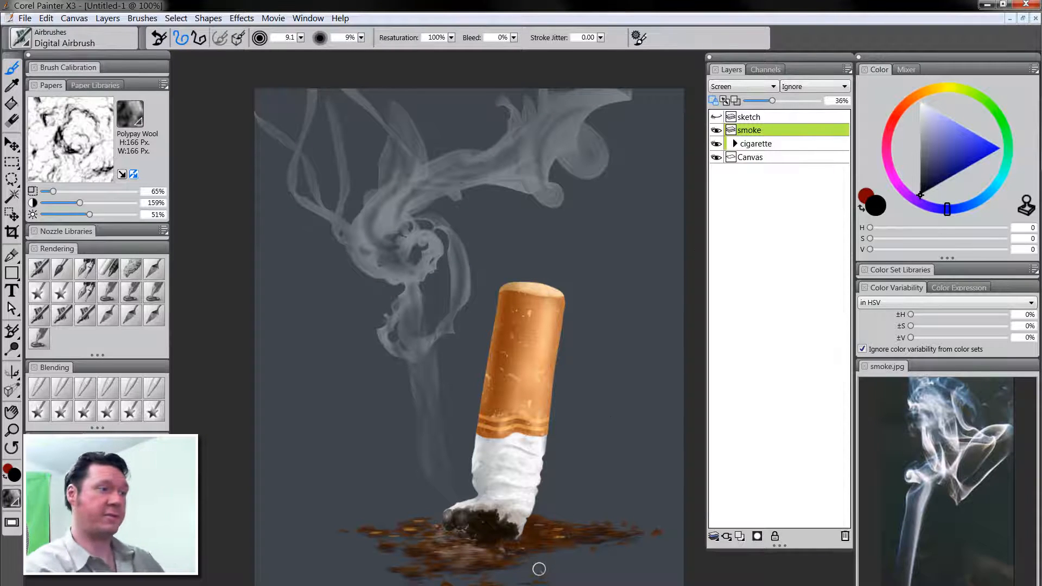
left_click(41, 387)
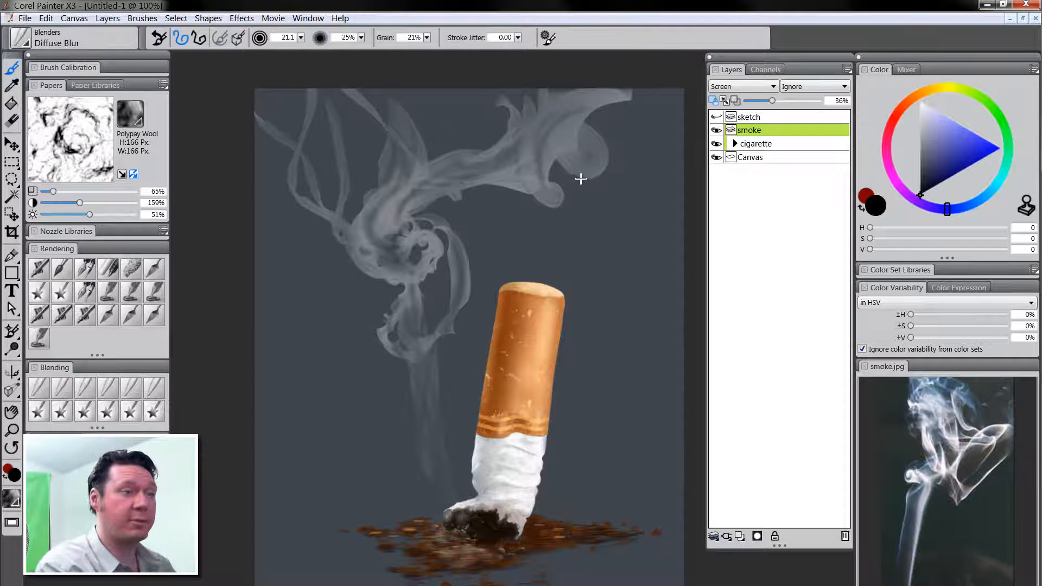
key("]")
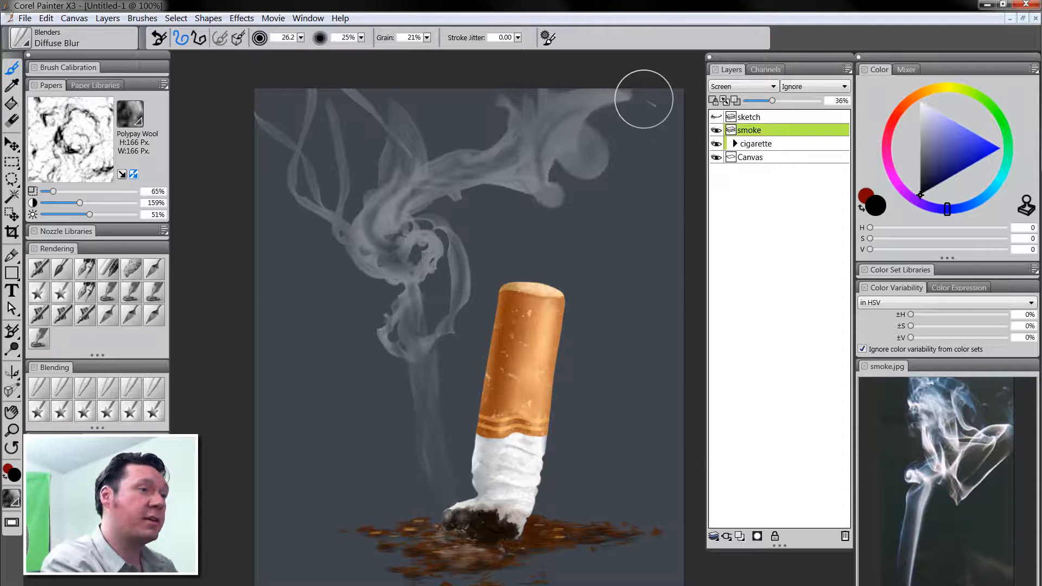
Soften the upper wisps, knot, hanging loop and stem of the smoke with the Diffuse Blur blender at sizes 51.4, 23 and 39
mouse_move(644, 98)
left_mouse_down()
mouse_move(629, 81)
mouse_move(528, 106)
mouse_move(521, 74)
mouse_move(506, 131)
mouse_move(521, 104)
mouse_move(480, 87)
mouse_move(496, 135)
mouse_move(390, 98)
mouse_move(417, 145)
mouse_move(429, 108)
mouse_move(363, 83)
mouse_move(343, 99)
left_mouse_up()
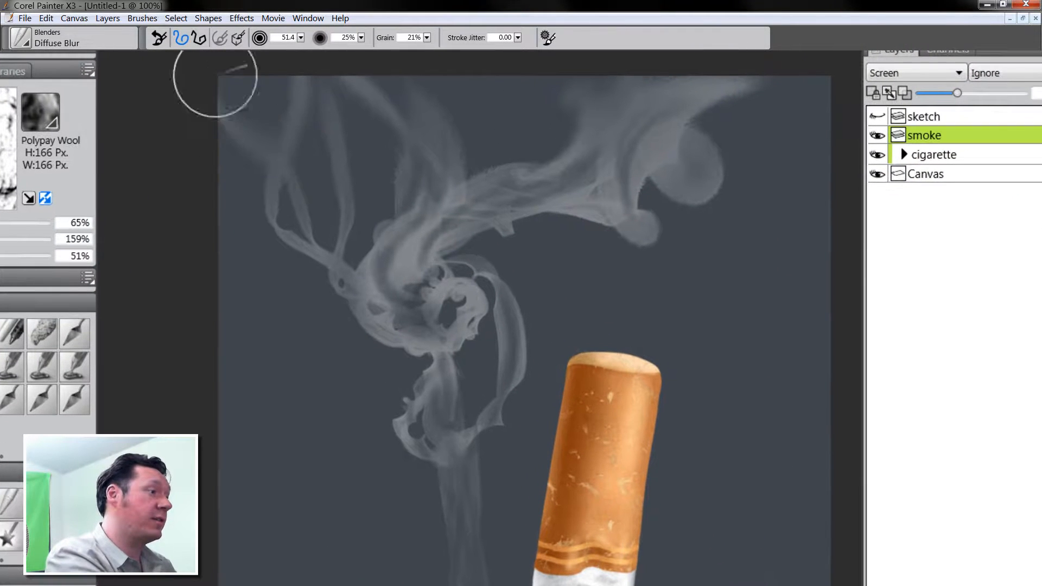
mouse_move(254, 210)
left_mouse_down()
mouse_move(280, 167)
mouse_move(265, 130)
mouse_move(336, 180)
left_mouse_up()
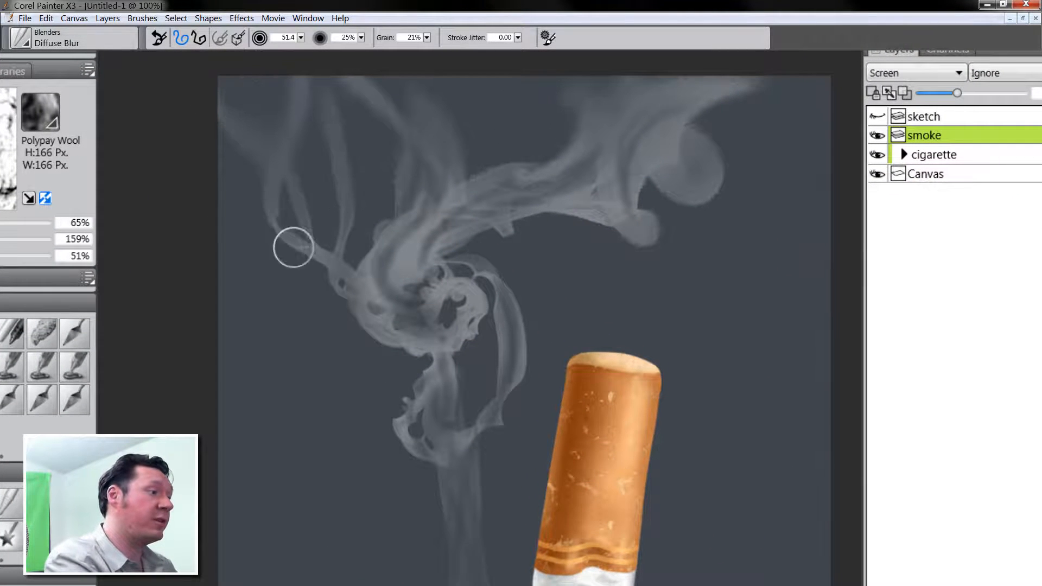
mouse_move(293, 248)
left_mouse_down()
mouse_move(324, 225)
mouse_move(304, 239)
mouse_move(335, 184)
mouse_move(350, 311)
mouse_move(386, 210)
mouse_move(402, 348)
mouse_move(435, 356)
mouse_move(452, 255)
mouse_move(505, 349)
mouse_move(457, 429)
left_mouse_up()
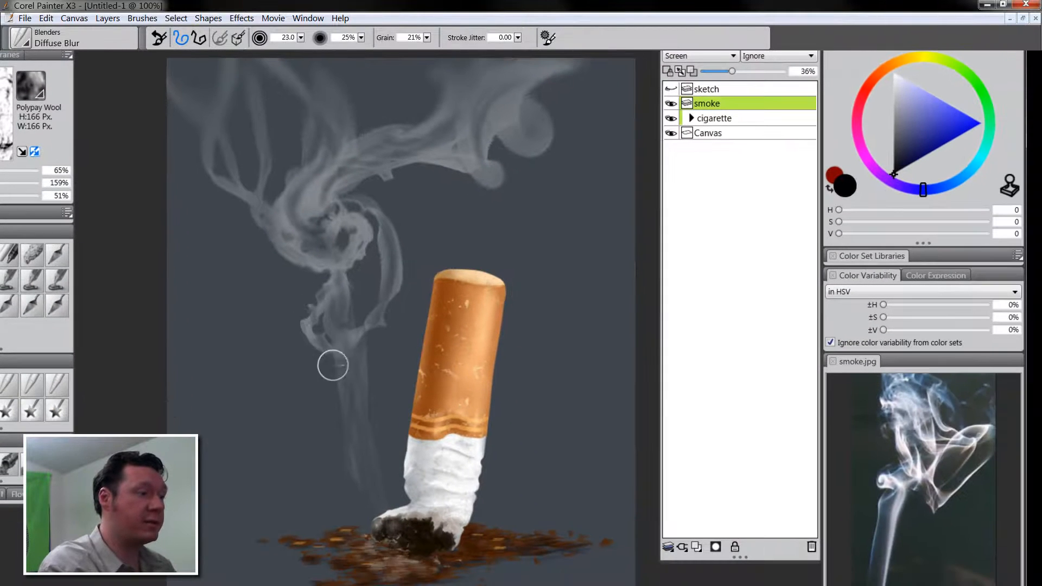
mouse_move(365, 184)
left_mouse_down()
mouse_move(422, 167)
mouse_move(502, 173)
mouse_move(487, 133)
left_mouse_up()
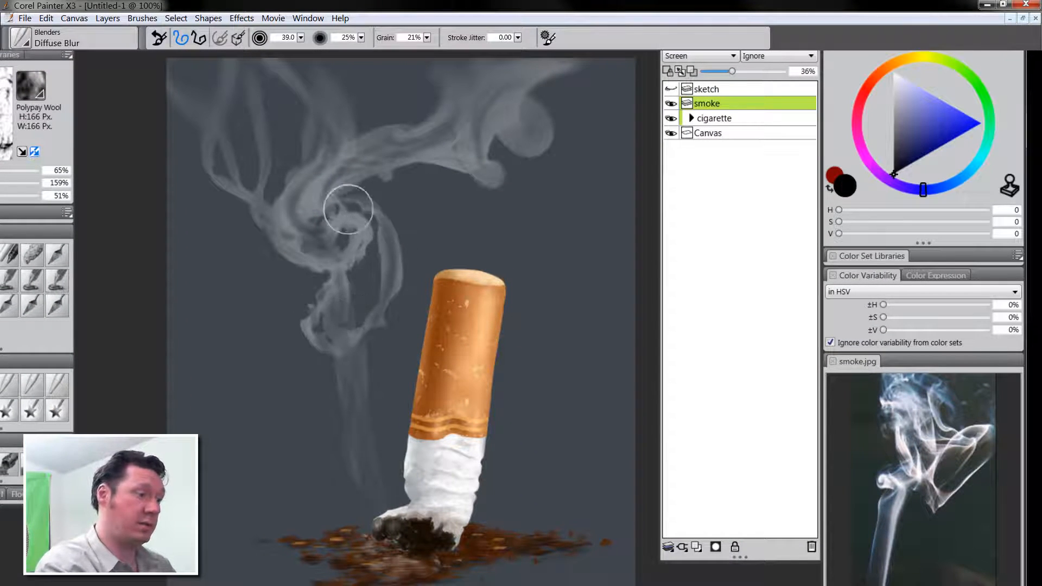
mouse_move(350, 357)
left_mouse_down()
mouse_move(380, 527)
mouse_move(355, 407)
mouse_move(362, 358)
mouse_move(371, 540)
left_mouse_up()
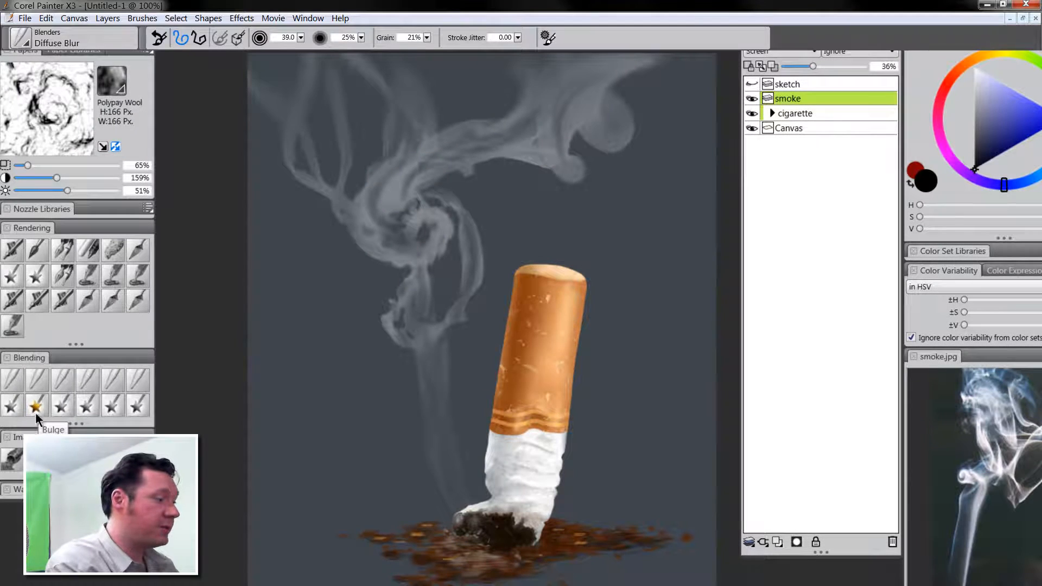
Narrow the smoke stem rising from the burnt tip with the Pinch brush, starting at size 41.1 and reducing to 35.1
left_click(60, 404)
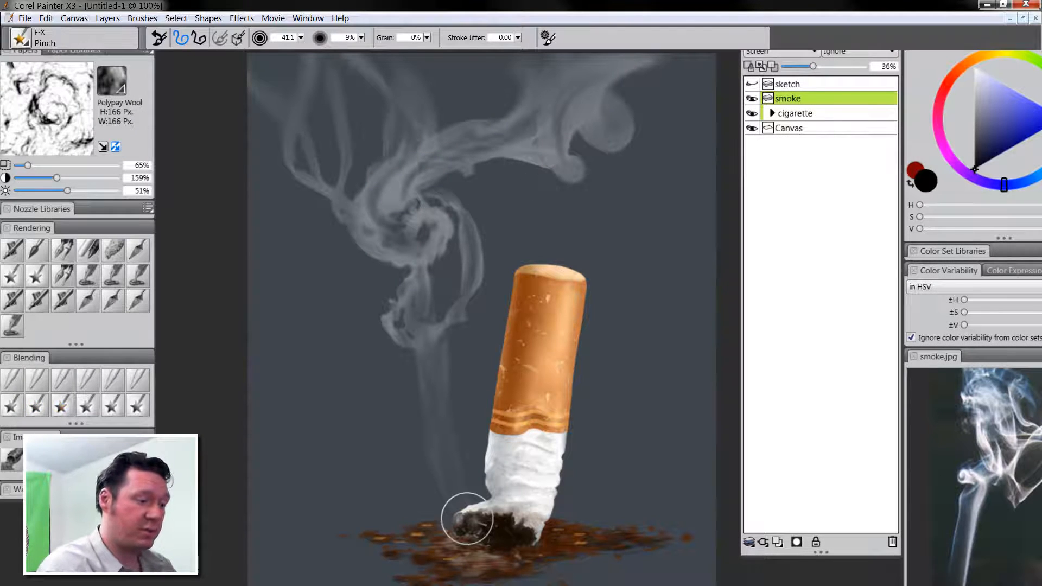
mouse_move(468, 519)
left_mouse_down()
mouse_move(456, 462)
mouse_move(462, 507)
mouse_move(478, 525)
mouse_move(456, 484)
mouse_move(470, 385)
left_mouse_up()
left_click_drag(509, 536, 441, 462)
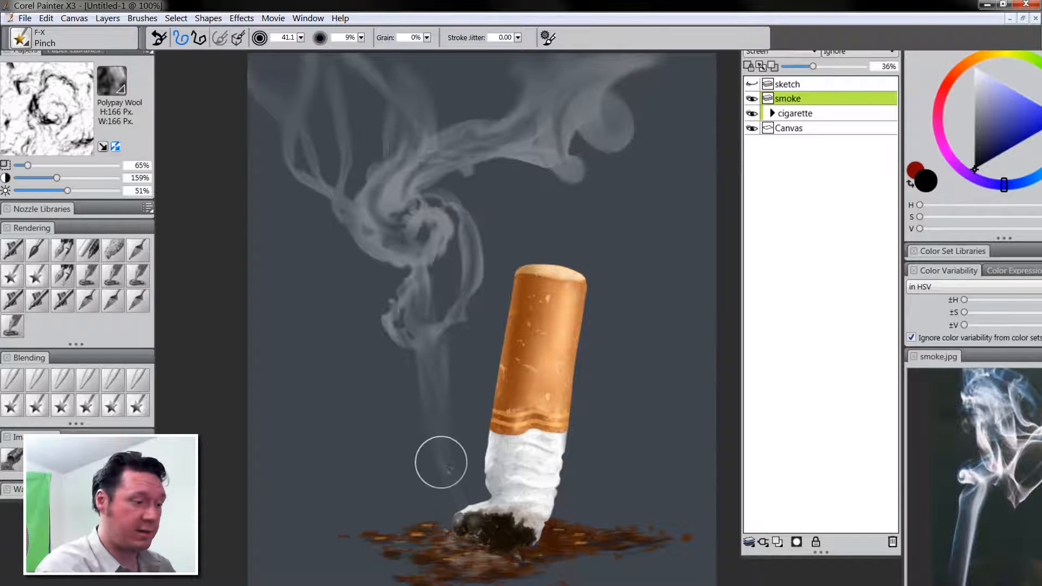
left_click_drag(427, 387, 445, 453)
key("bracketleft")
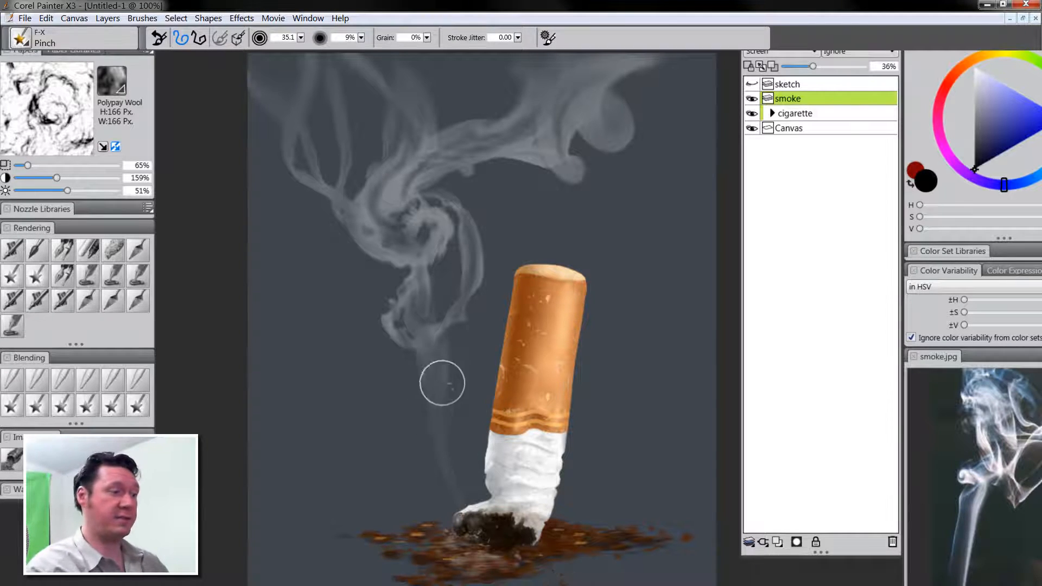
Pinch the smoke's knot, loops and upper wisps thinner with the brush enlarged to size 58.2, and undo the last stroke
key("bracketright")
key("bracketright")
key("bracketright")
mouse_move(389, 326)
left_mouse_down()
mouse_move(407, 293)
mouse_move(459, 319)
mouse_move(466, 279)
mouse_move(431, 258)
mouse_move(391, 253)
mouse_move(462, 204)
left_mouse_up()
mouse_move(497, 163)
left_mouse_down()
mouse_move(543, 64)
mouse_move(568, 121)
mouse_move(560, 185)
mouse_move(640, 85)
mouse_move(510, 160)
mouse_move(403, 161)
mouse_move(398, 103)
mouse_move(391, 206)
mouse_move(320, 156)
mouse_move(334, 190)
mouse_move(307, 85)
mouse_move(360, 236)
mouse_move(307, 178)
mouse_move(414, 179)
mouse_move(405, 90)
mouse_move(401, 195)
mouse_move(395, 97)
mouse_move(364, 223)
mouse_move(488, 147)
mouse_move(525, 137)
mouse_move(462, 234)
mouse_move(423, 238)
mouse_move(434, 264)
mouse_move(424, 335)
mouse_move(388, 293)
mouse_move(447, 293)
mouse_move(438, 216)
mouse_move(450, 462)
mouse_move(417, 338)
mouse_move(430, 410)
left_mouse_up()
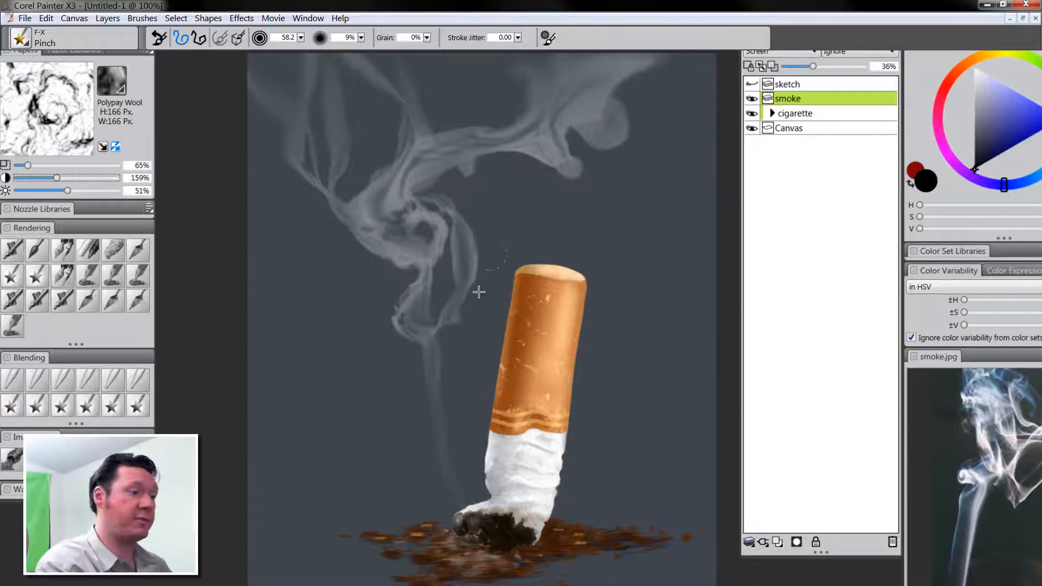
left_click_drag(481, 326, 516, 388)
key("ctrl+z")
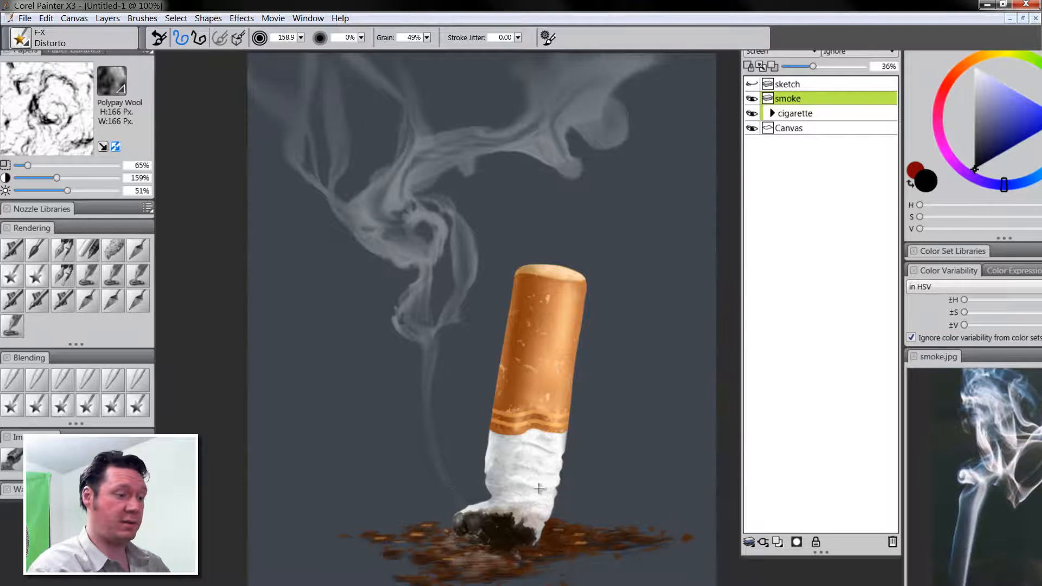
Try to push the smoke's knot and upper right swirls inward with the Distorto brush, enlarged to size 204.2
left_click_drag(661, 211, 733, 305, "ctrl+alt")
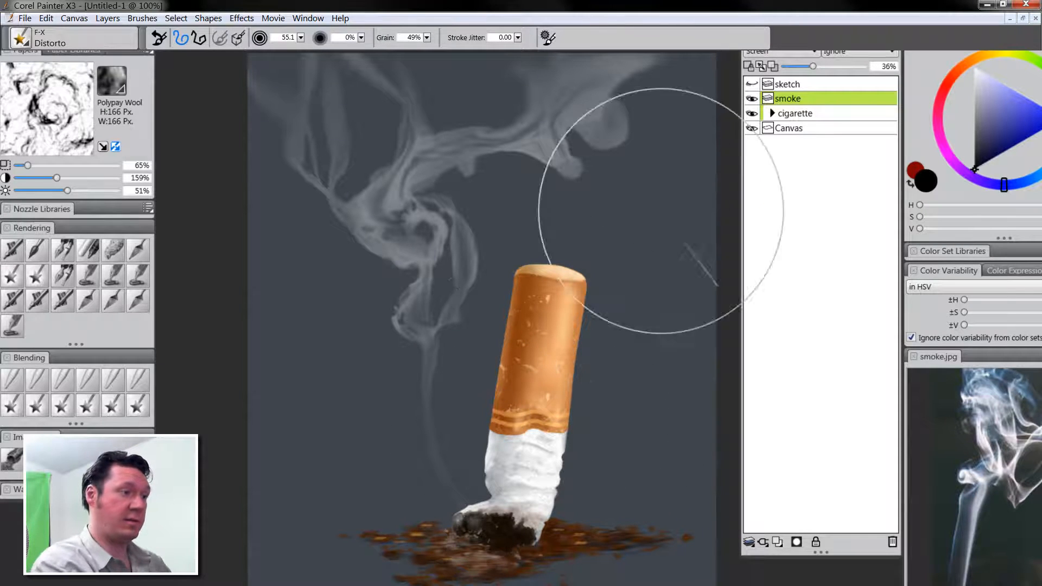
left_click_drag(629, 203, 544, 208)
left_click_drag(554, 257, 491, 276)
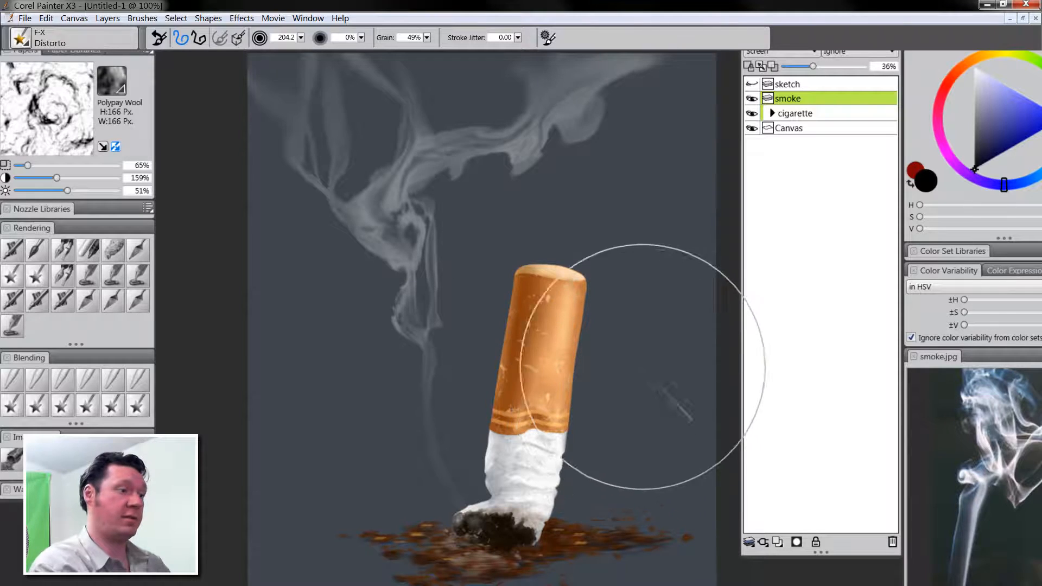
left_click_drag(599, 270, 409, 246)
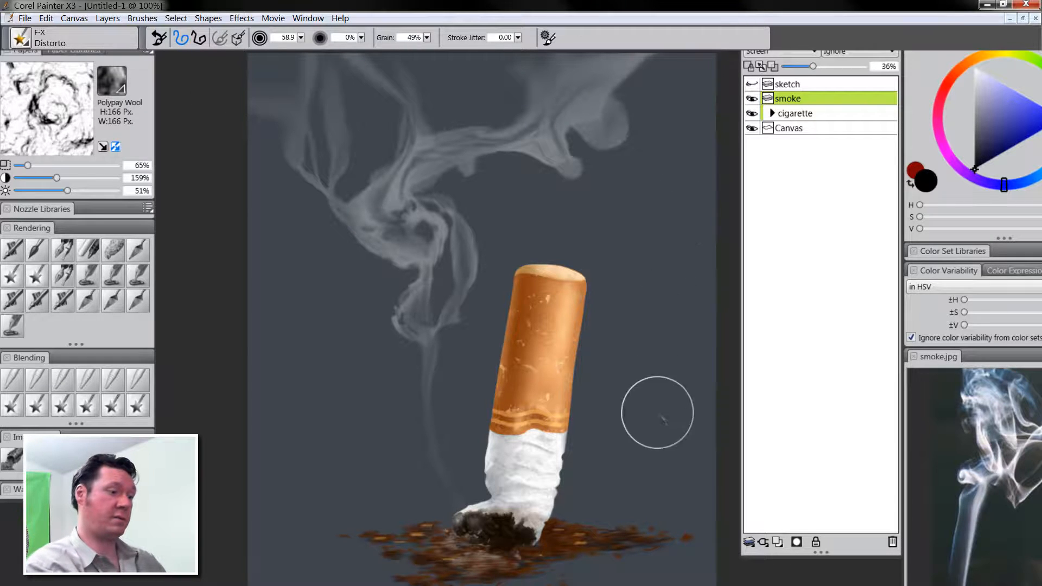
Soften the base of the smoke stem near the burnt tip with the Diffuse Blur blender at size 31
left_click(14, 384)
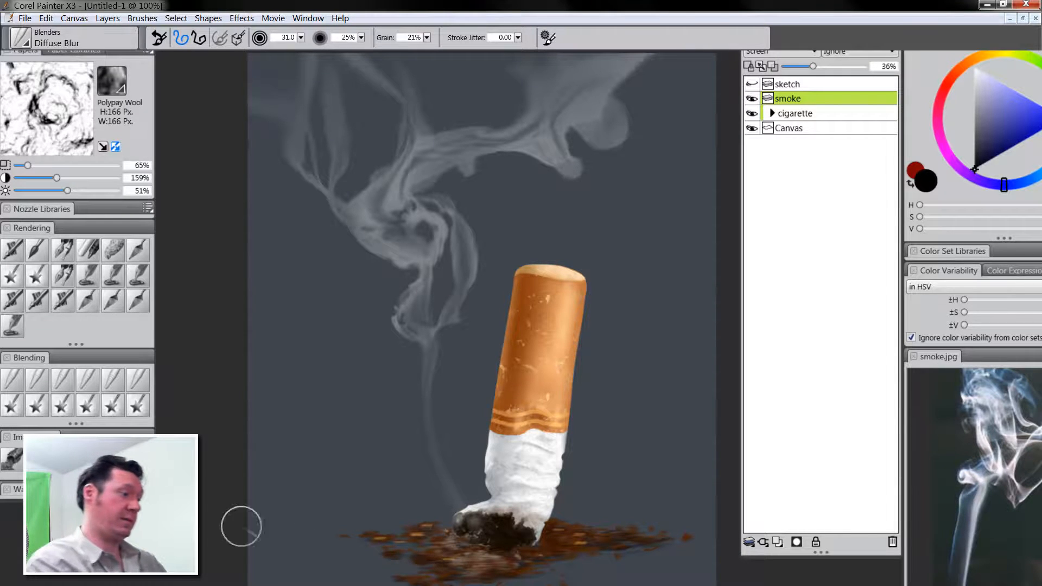
left_click_drag(460, 480, 447, 478)
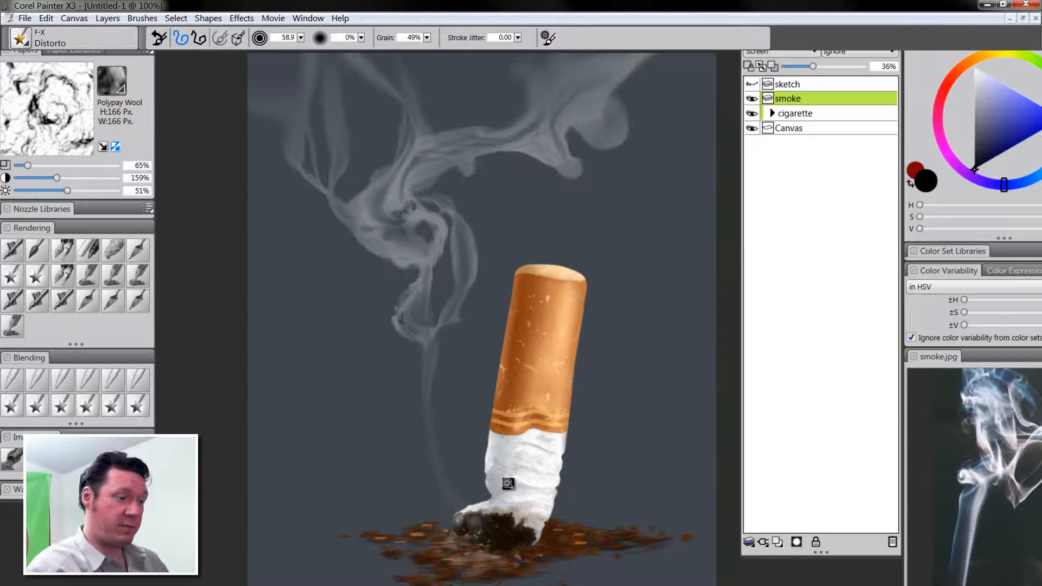
Darken the floor and outer edges of the Canvas layer into a vignette with the black Digital Airbrush at size 216.7 and 9% opacity
left_click(508, 483, "alt")
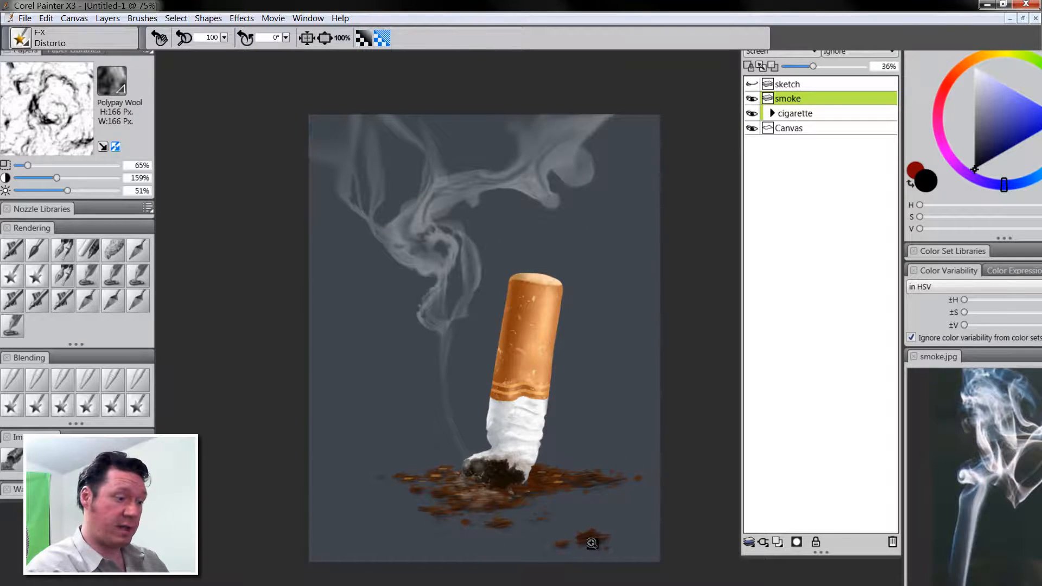
left_click(804, 128)
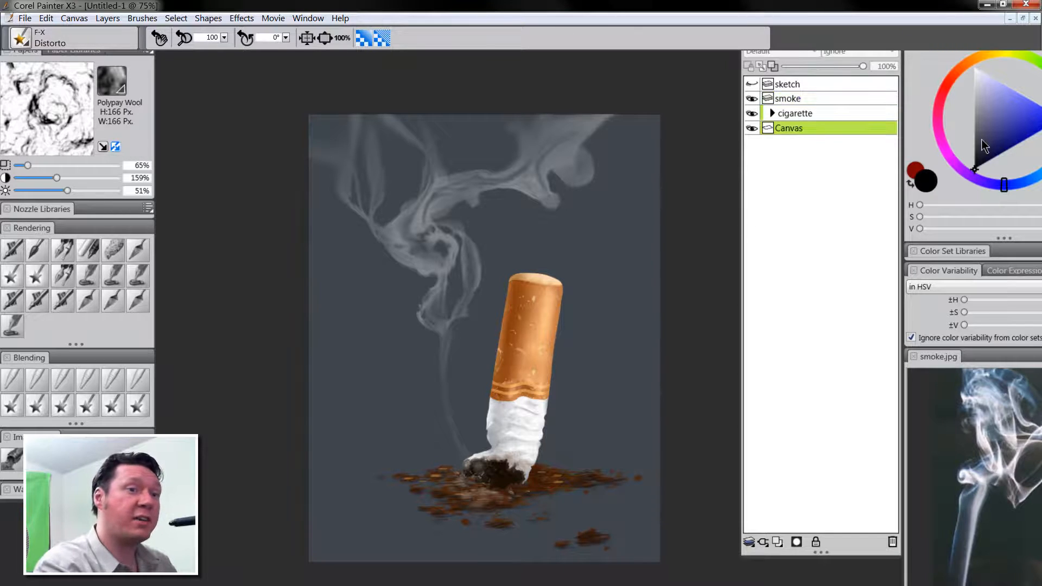
left_click(12, 250)
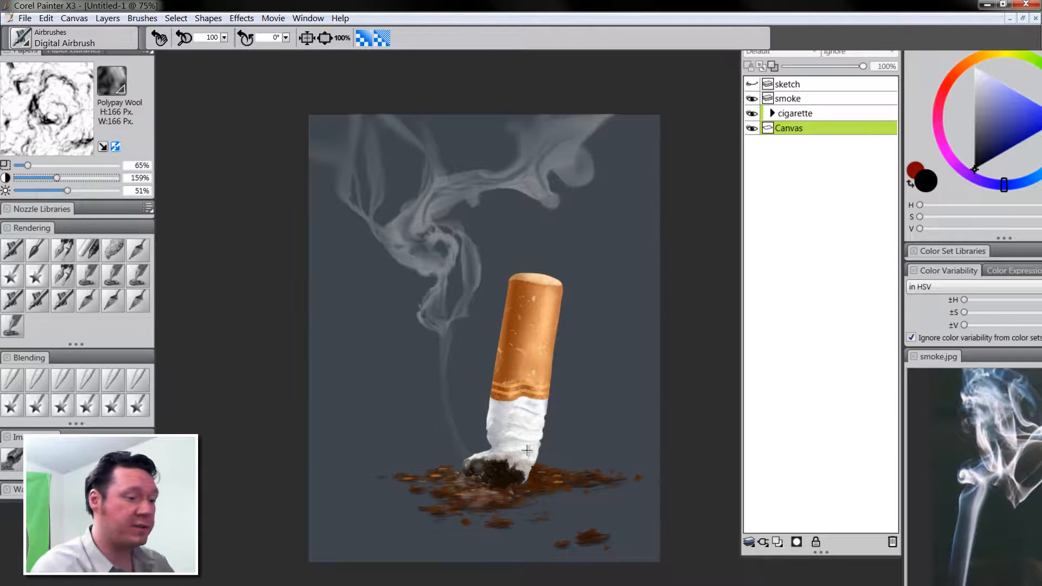
left_click_drag(693, 570, 256, 572)
left_click_drag(693, 559, 331, 549)
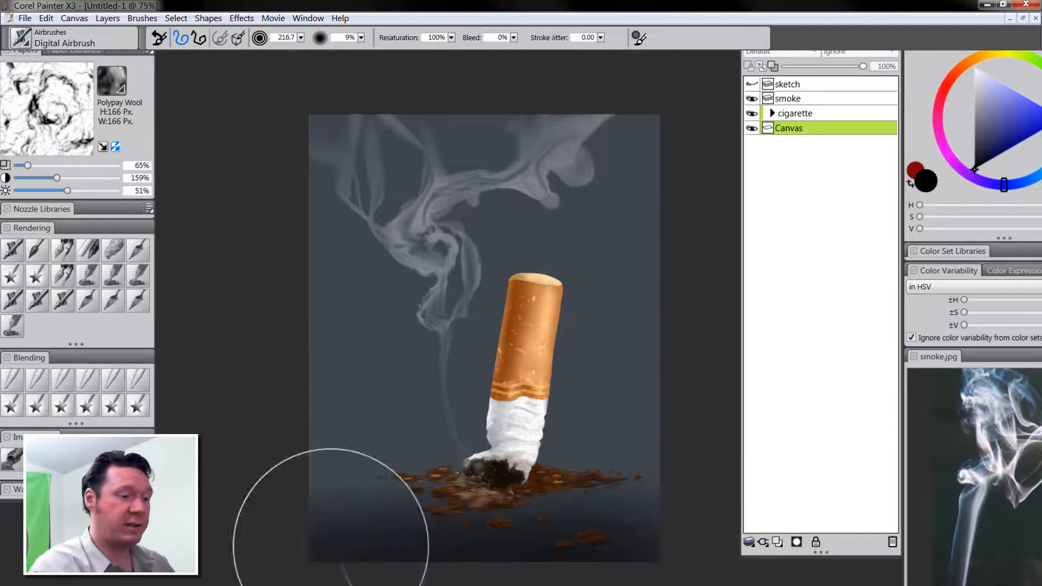
mouse_move(684, 532)
left_mouse_down()
mouse_move(560, 519)
mouse_move(280, 522)
left_mouse_up()
left_click_drag(698, 515, 277, 519)
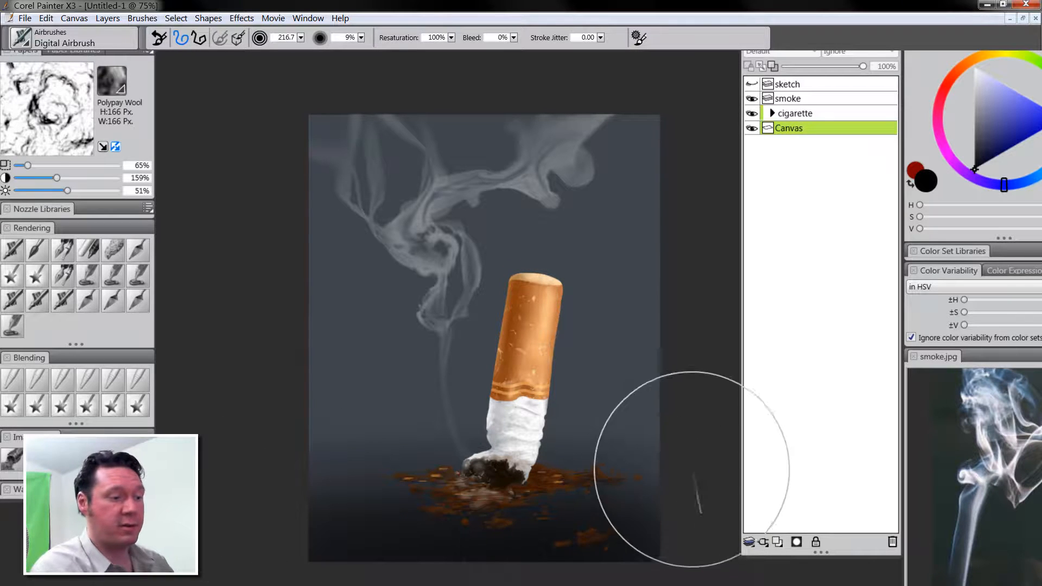
mouse_move(692, 470)
left_mouse_down()
mouse_move(244, 492)
mouse_move(537, 456)
mouse_move(283, 459)
left_mouse_up()
left_click_drag(674, 510, 310, 549)
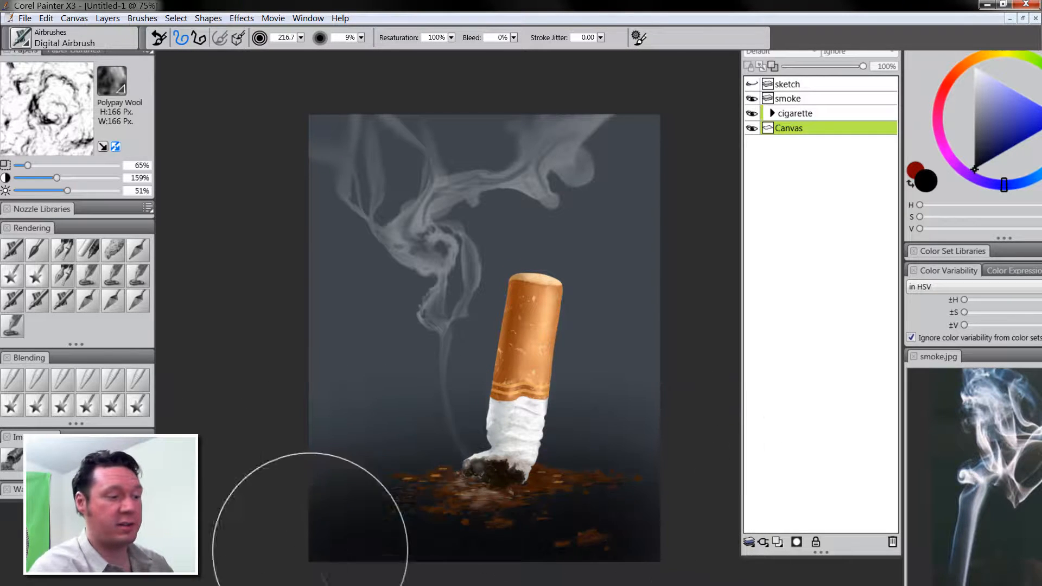
mouse_move(678, 566)
left_mouse_down()
mouse_move(310, 572)
mouse_move(682, 583)
mouse_move(398, 585)
left_mouse_up()
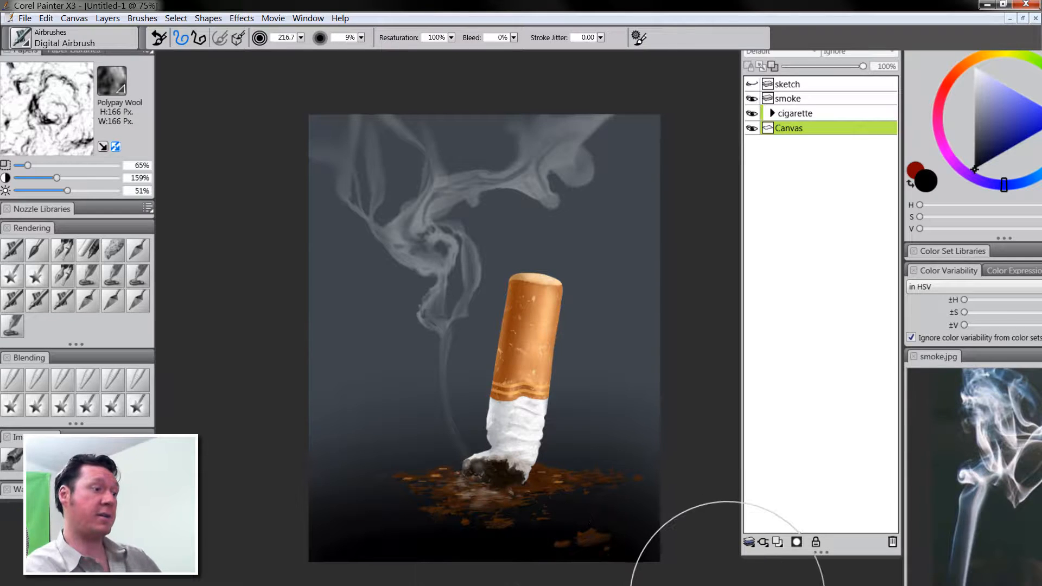
key("Tab")
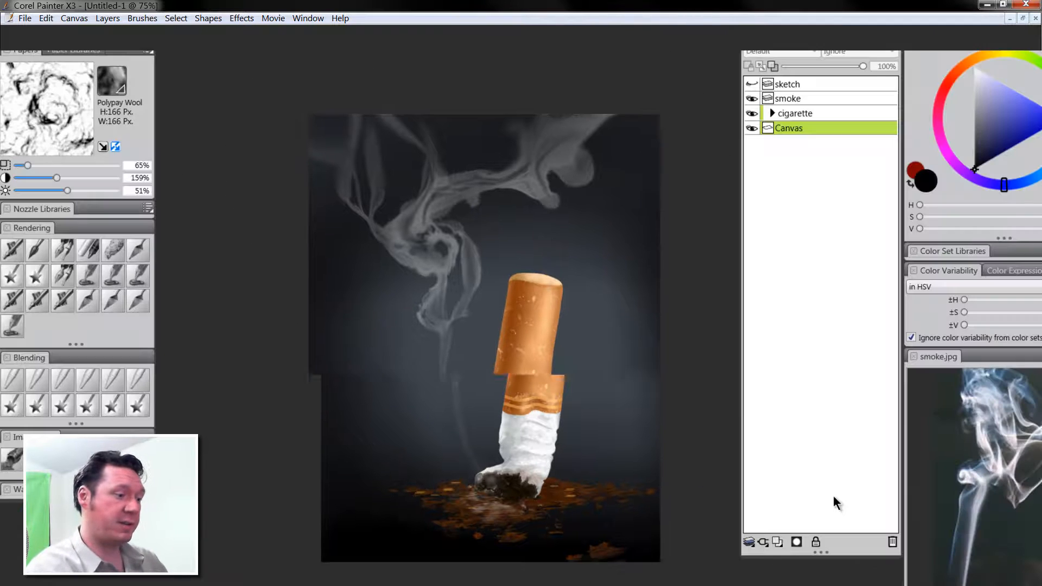
key("Tab")
left_click_drag(624, 523, 571, 484)
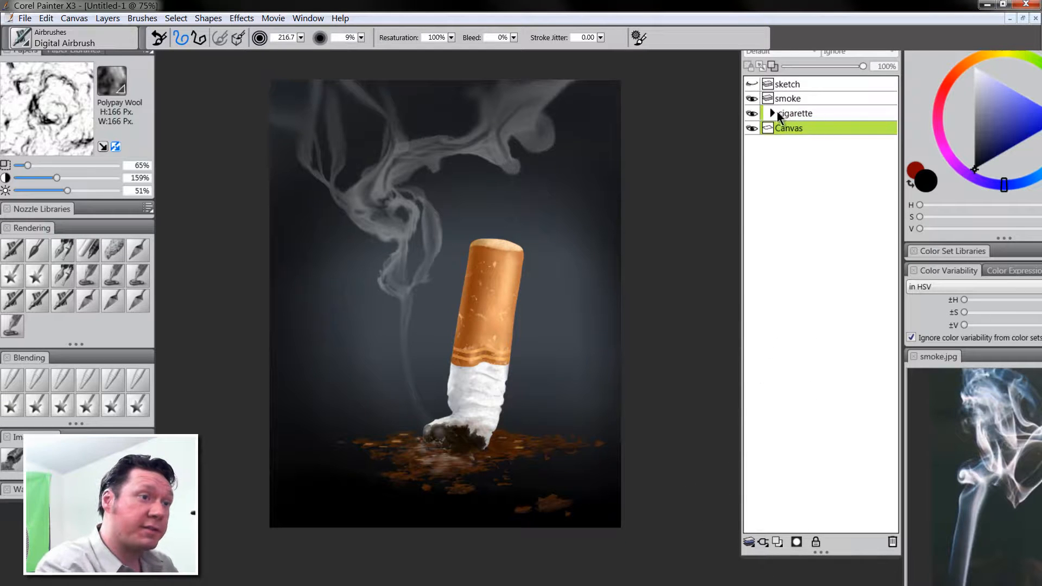
Expand the cigarette group and hide and reshow the ash2 layer to check what it contains
left_click(773, 112)
left_click(752, 142)
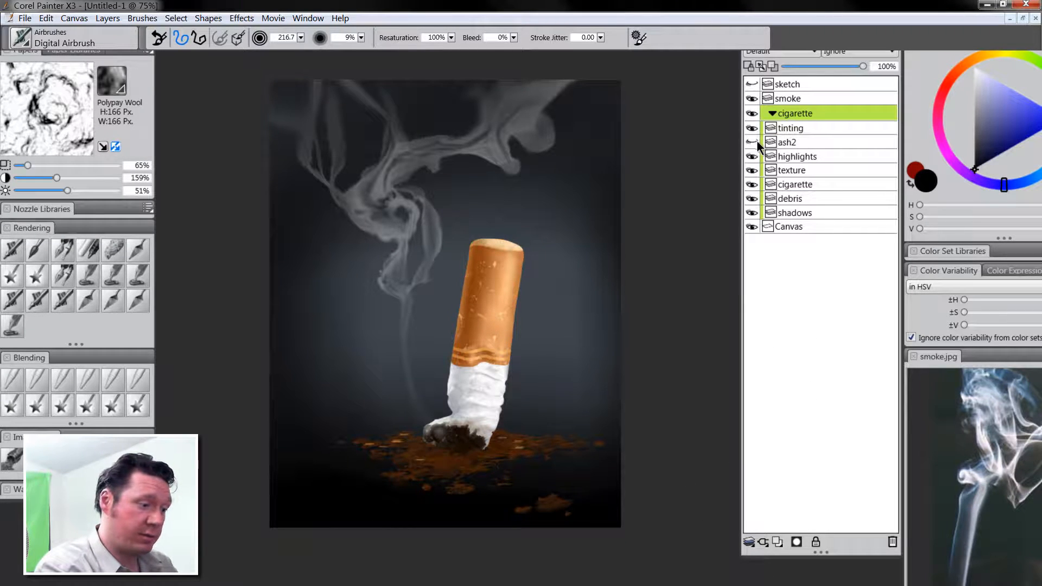
left_click(756, 141)
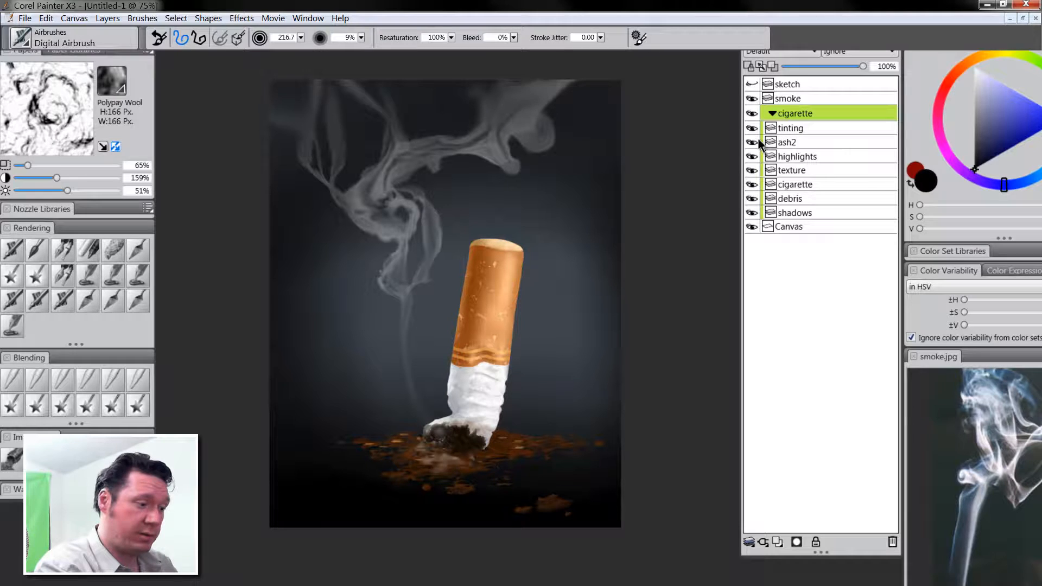
Delete all the painted ash on the ash2 layer and remove the selection
left_click(787, 144)
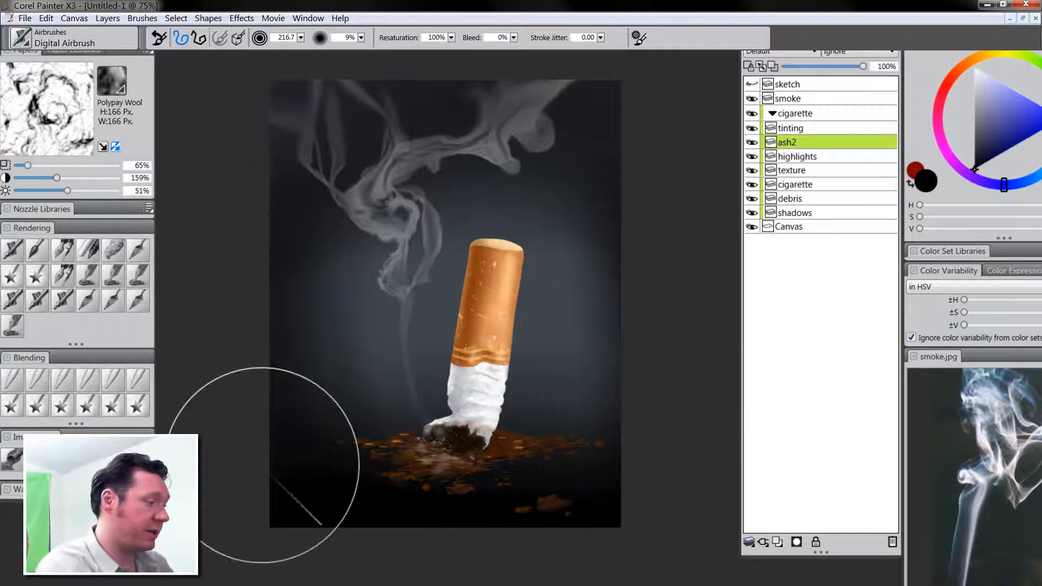
left_click(471, 471)
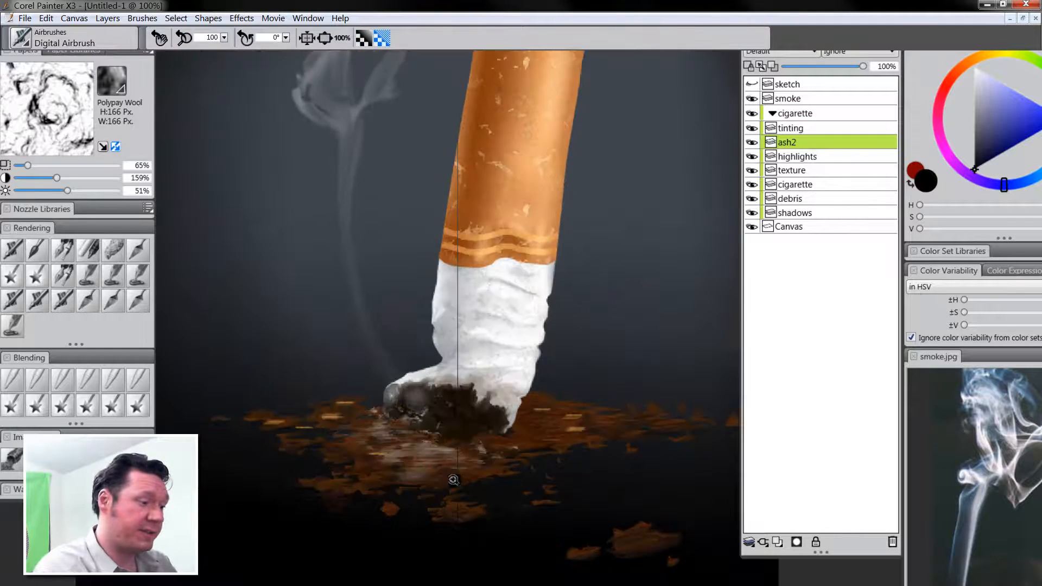
key("Tab")
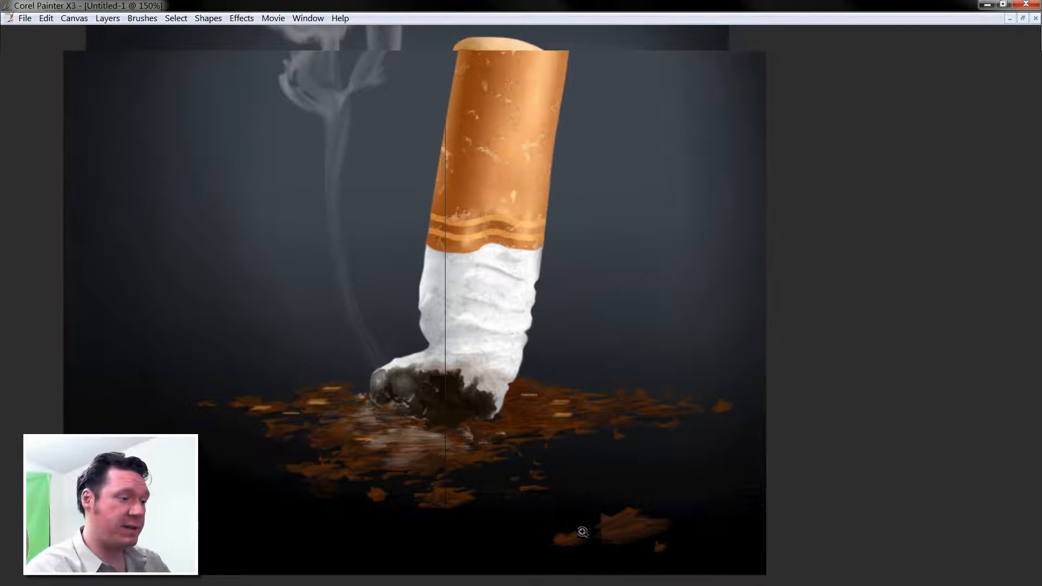
key("Tab")
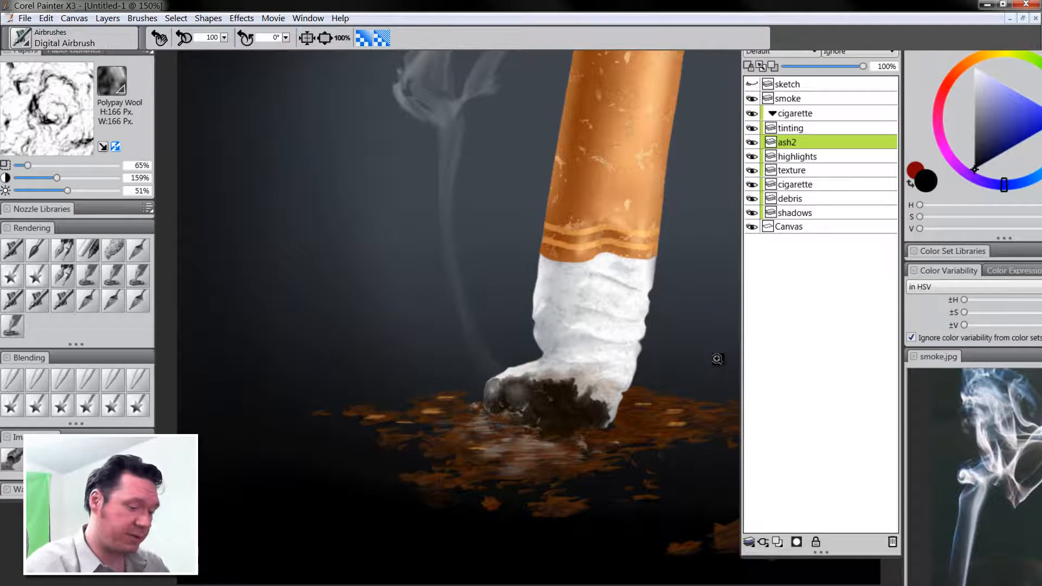
key("ctrl+a")
key("Delete")
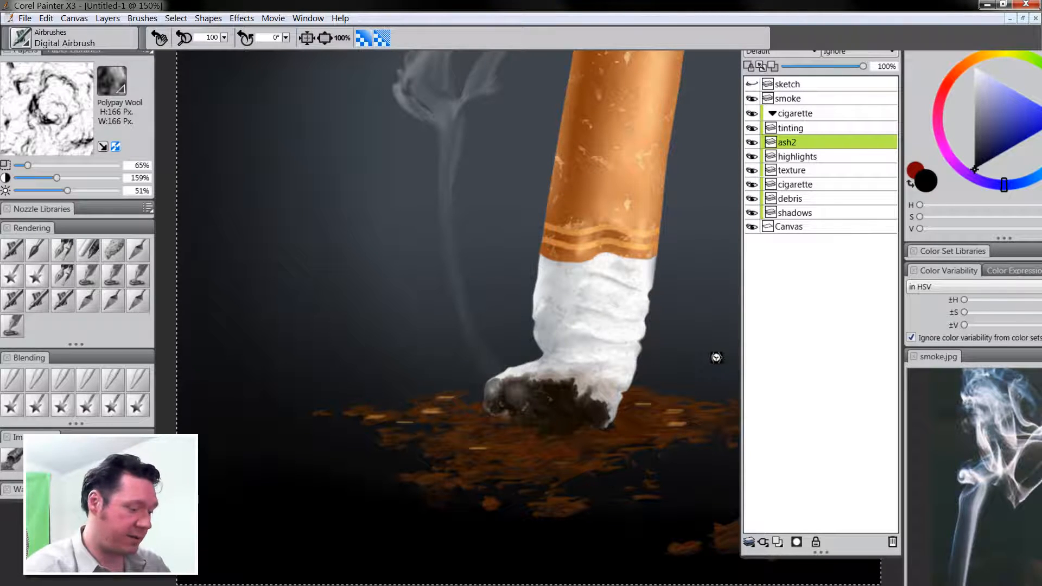
key("ctrl+d")
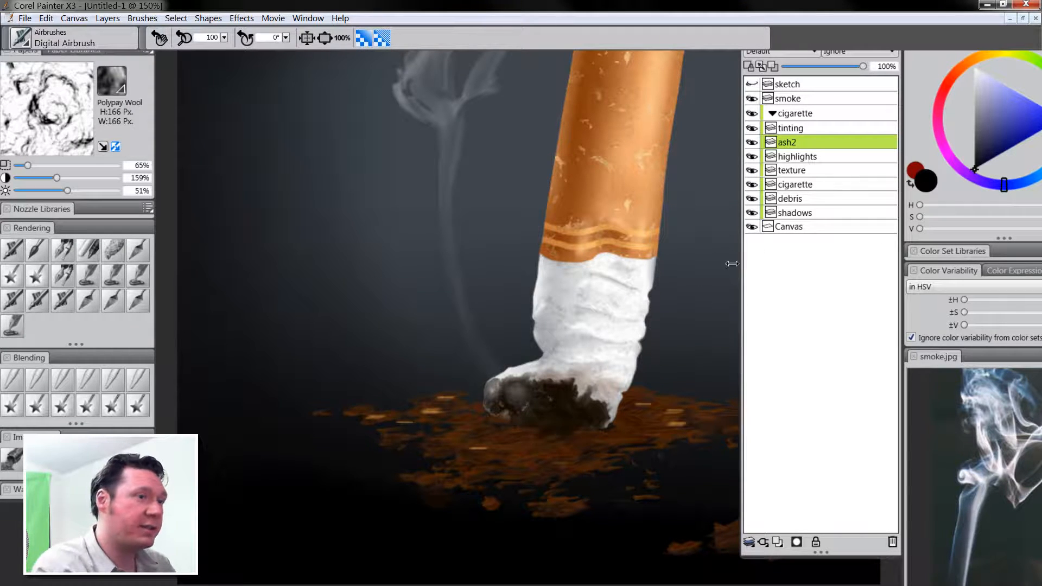
Paint pale blue-grey ash specks below the burnt tip on ash2 with Square Chalk at 40% paper contrast, shading them with a darker grey
left_click(87, 252)
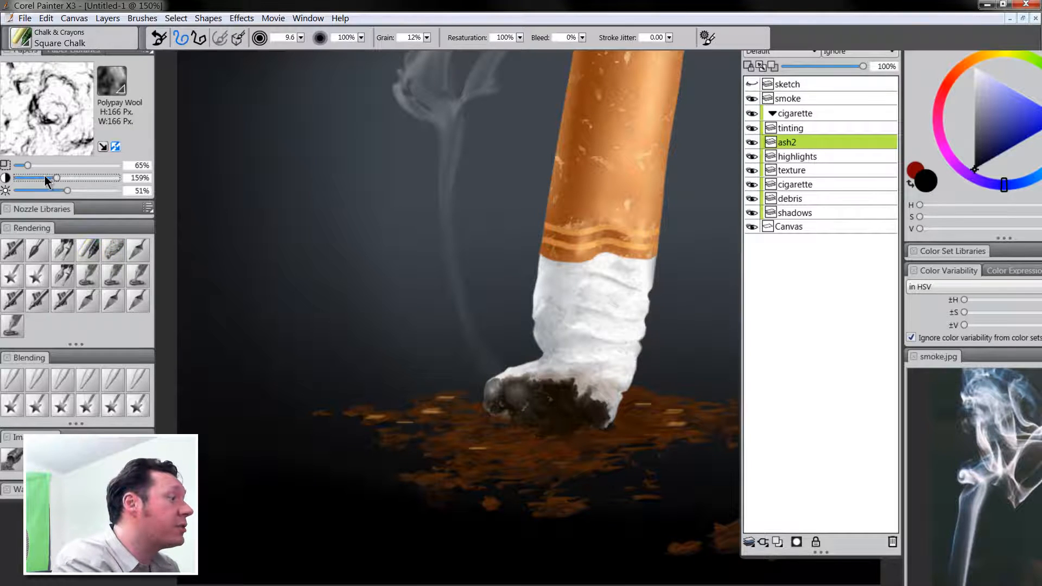
left_click(27, 178)
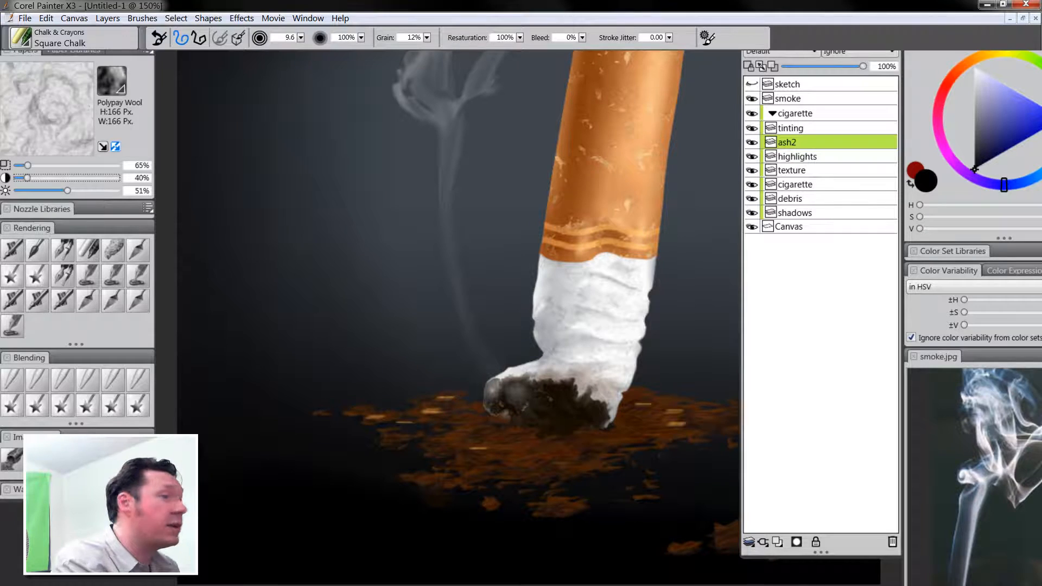
left_click(980, 104)
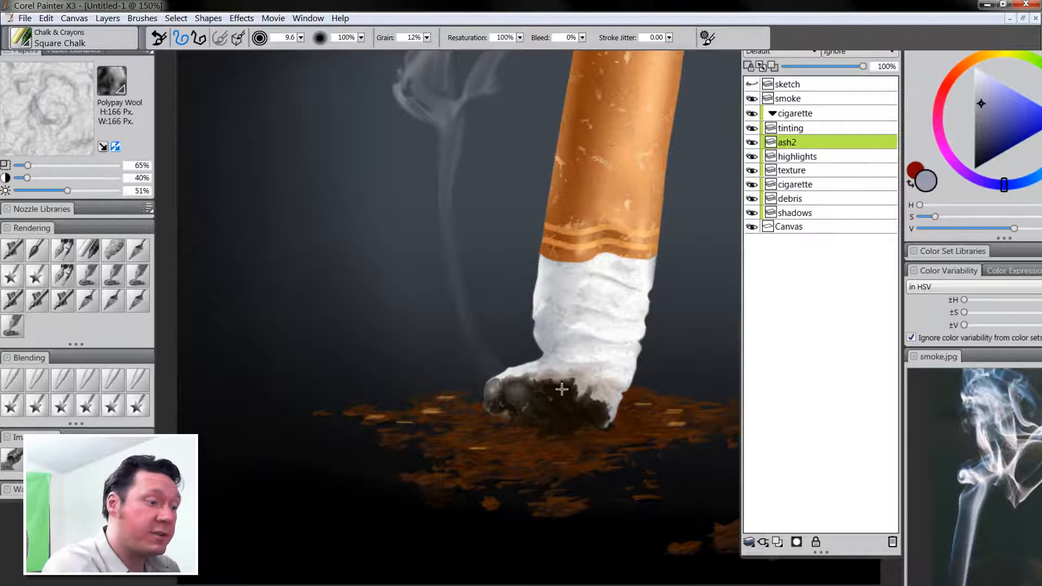
left_click_drag(511, 443, 534, 444)
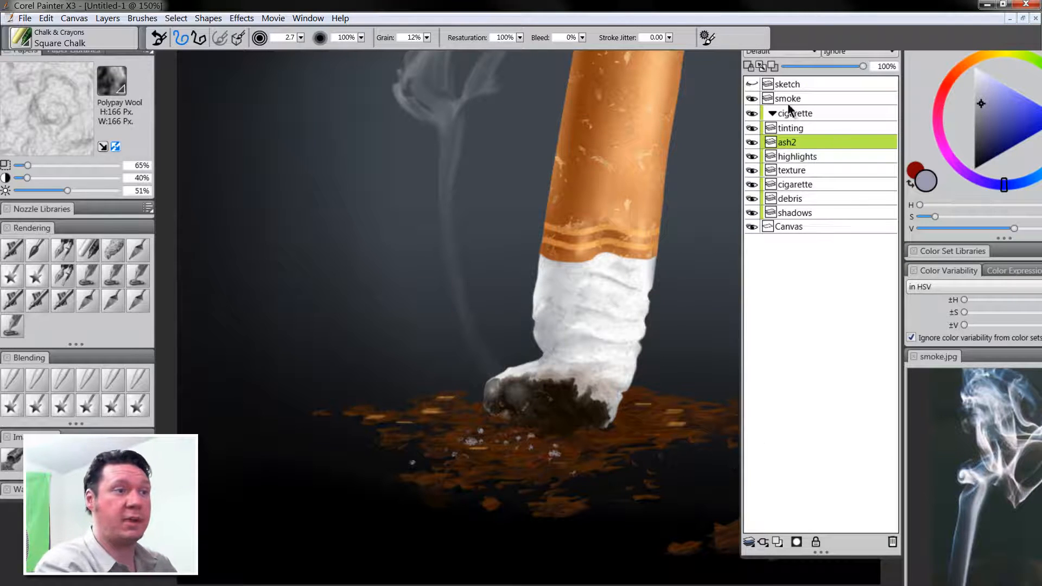
left_click(985, 146)
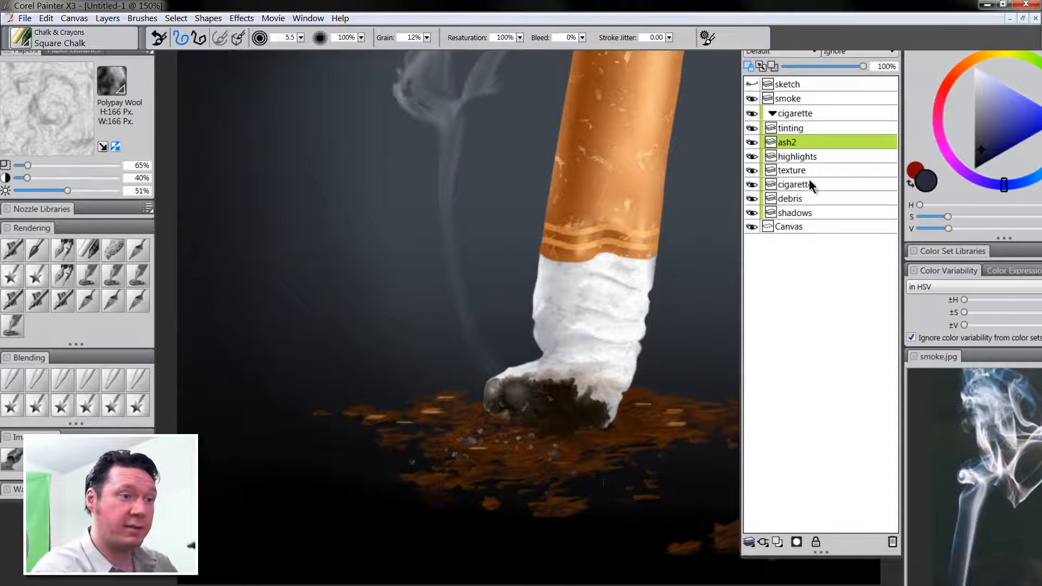
Select the debris layer's content, add a new layer named texture2 above it, and remove the selection outline
left_click(803, 197)
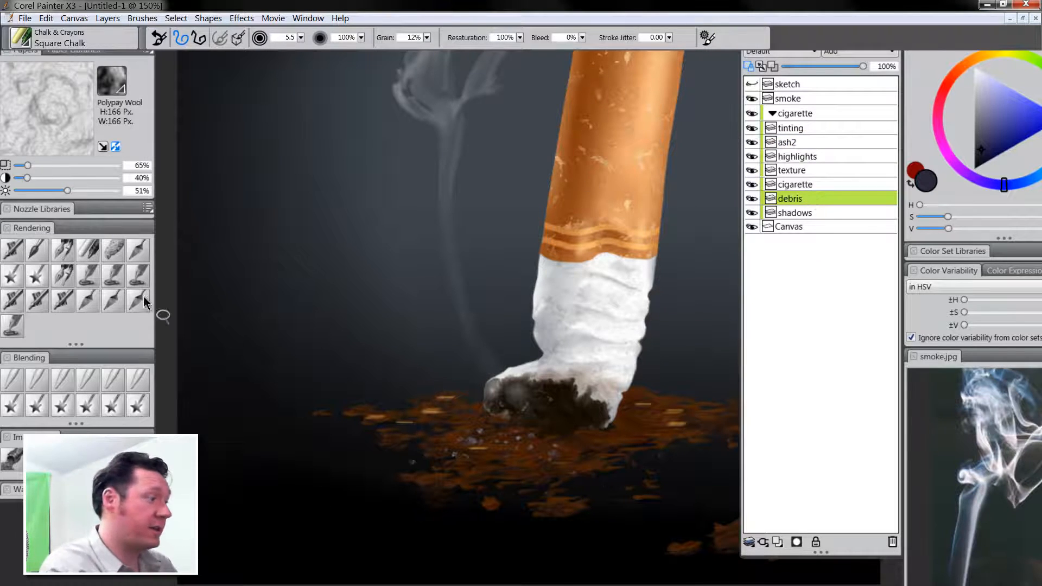
right_click(799, 200)
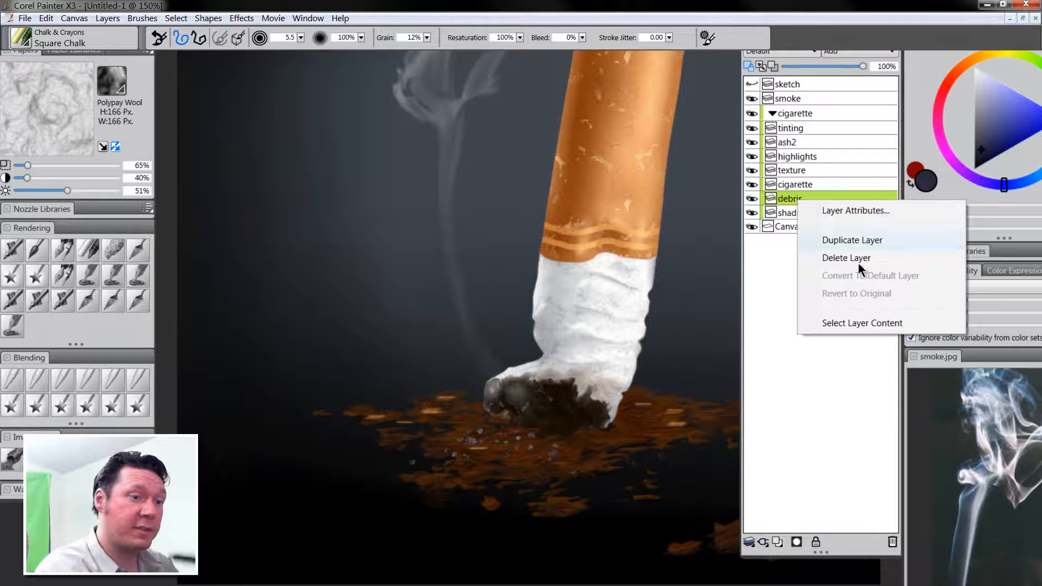
left_click(856, 322)
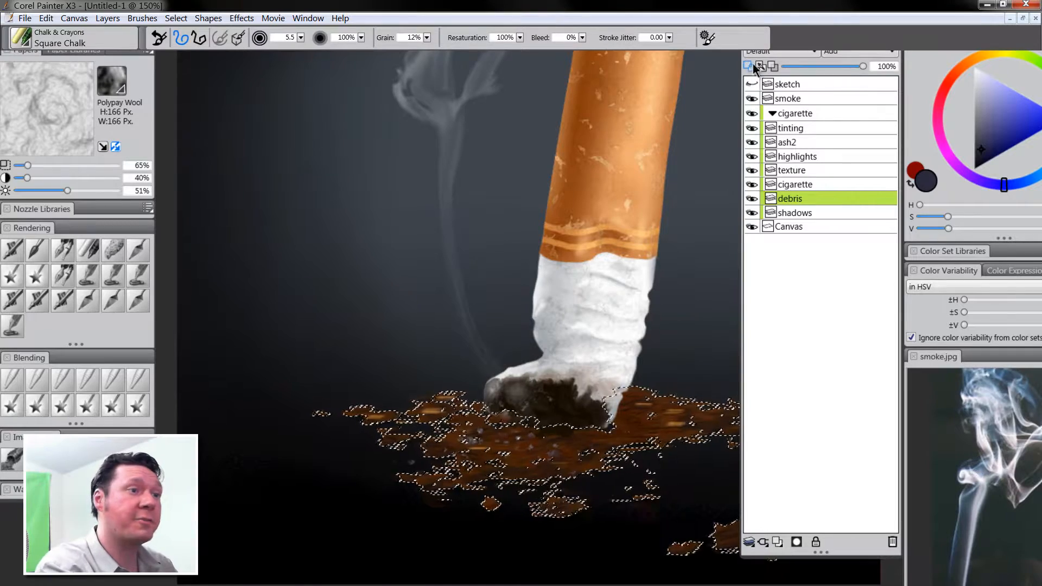
left_click(778, 540)
double_click(795, 197)
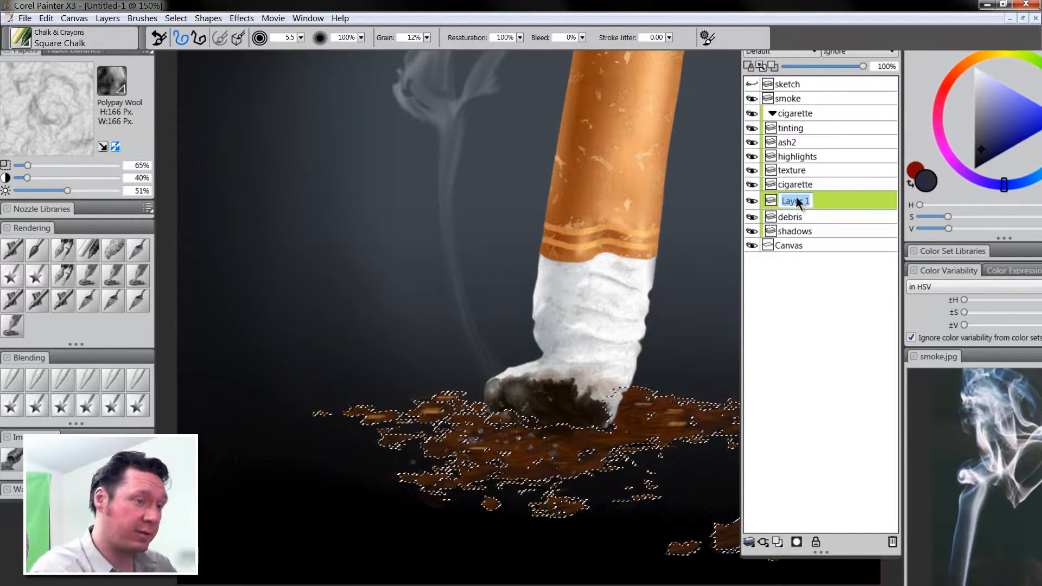
type("texture2")
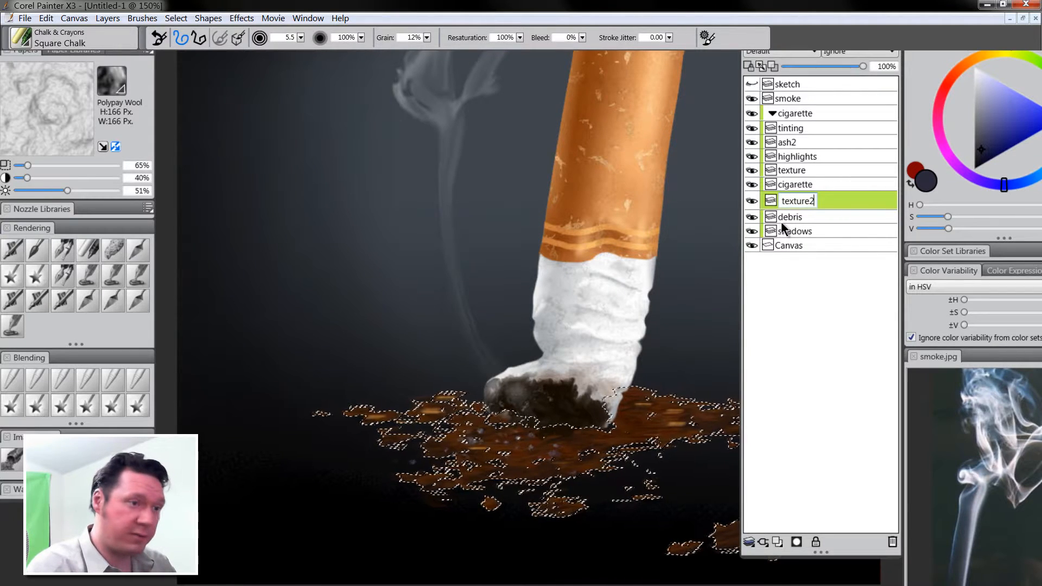
key("Return")
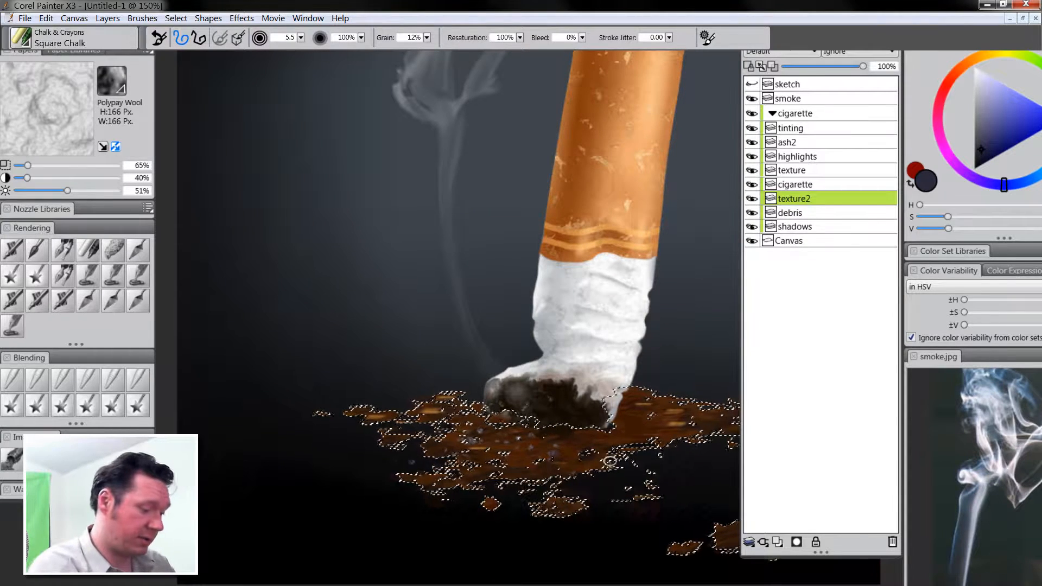
key("ctrl+d")
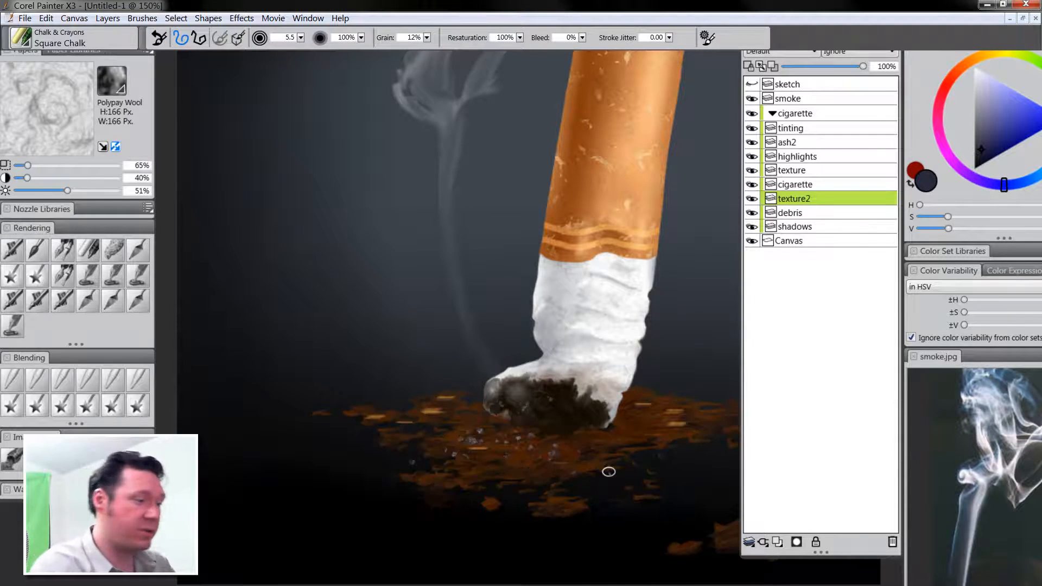
Texture the debris on texture2 with the black Sponge at size 63, and set the layer to Multiply at 65% opacity
left_click(109, 251)
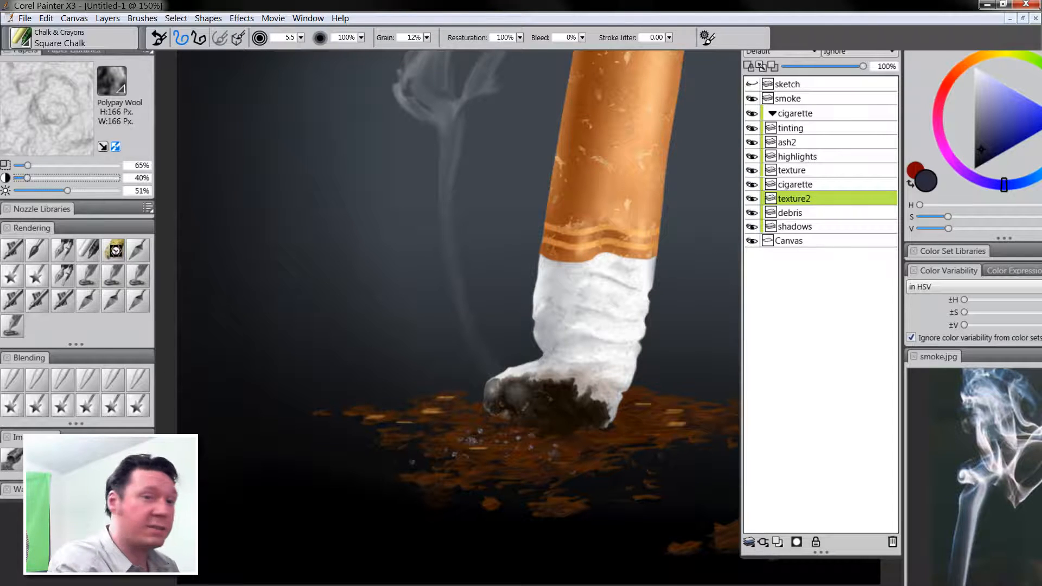
left_click(974, 169)
key("Tab")
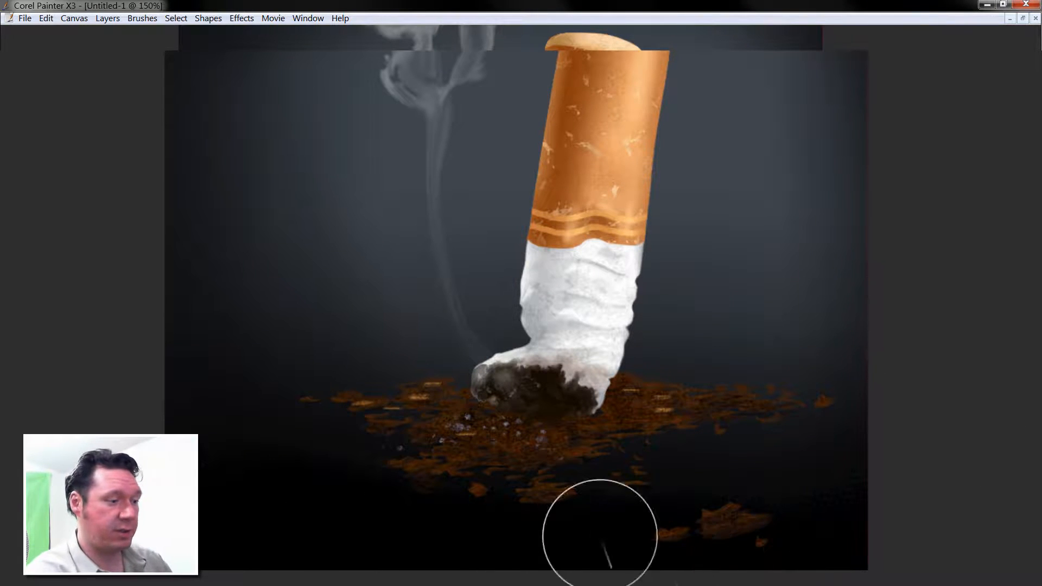
key("Tab")
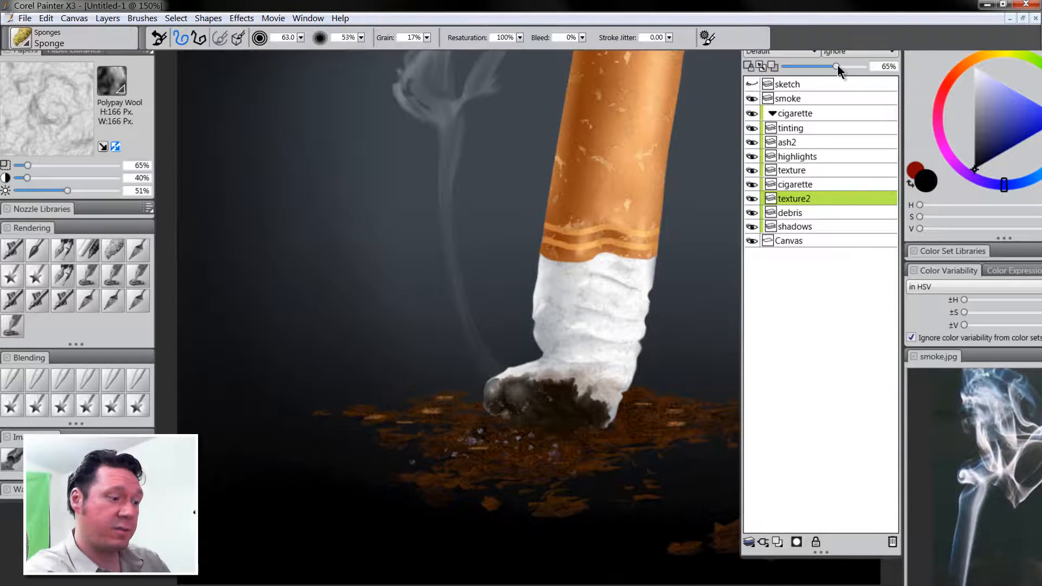
left_click(782, 50)
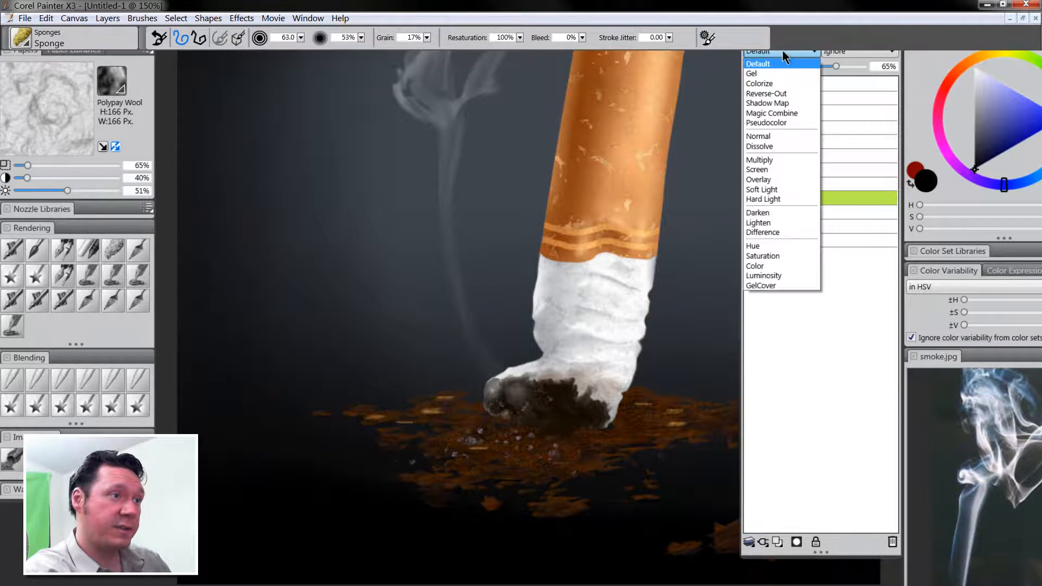
left_click(768, 159)
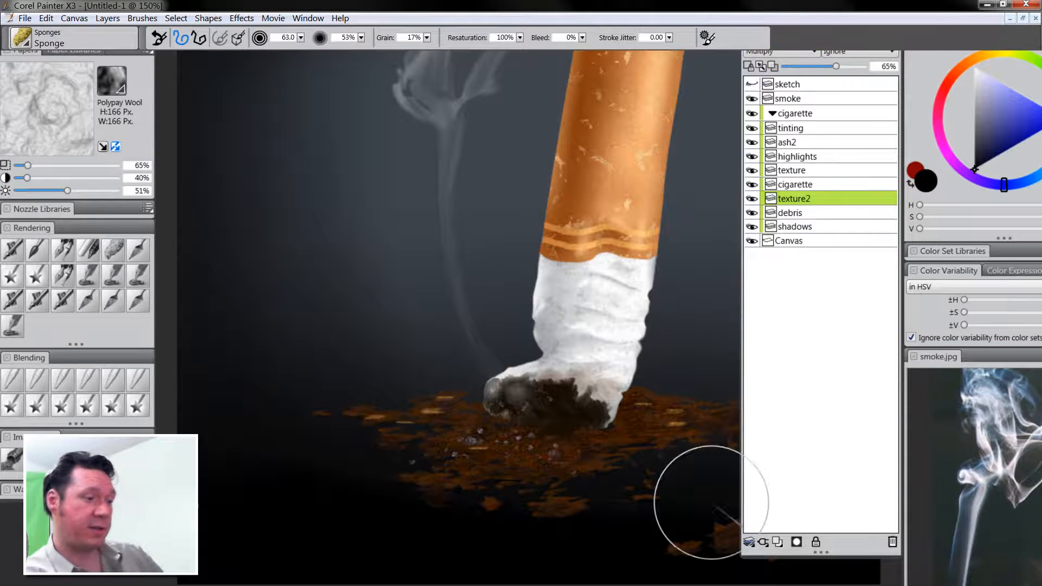
Check how the textured debris looks in the whole painting and up close
mouse_move(662, 533)
left_mouse_down()
mouse_move(581, 504)
mouse_move(583, 531)
left_mouse_up()
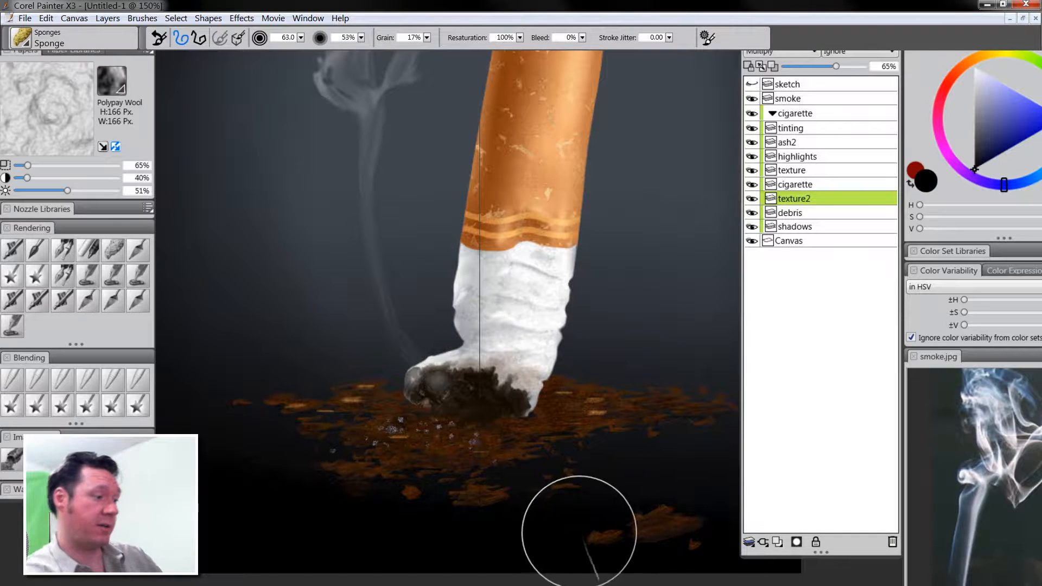
left_click(541, 405, "alt")
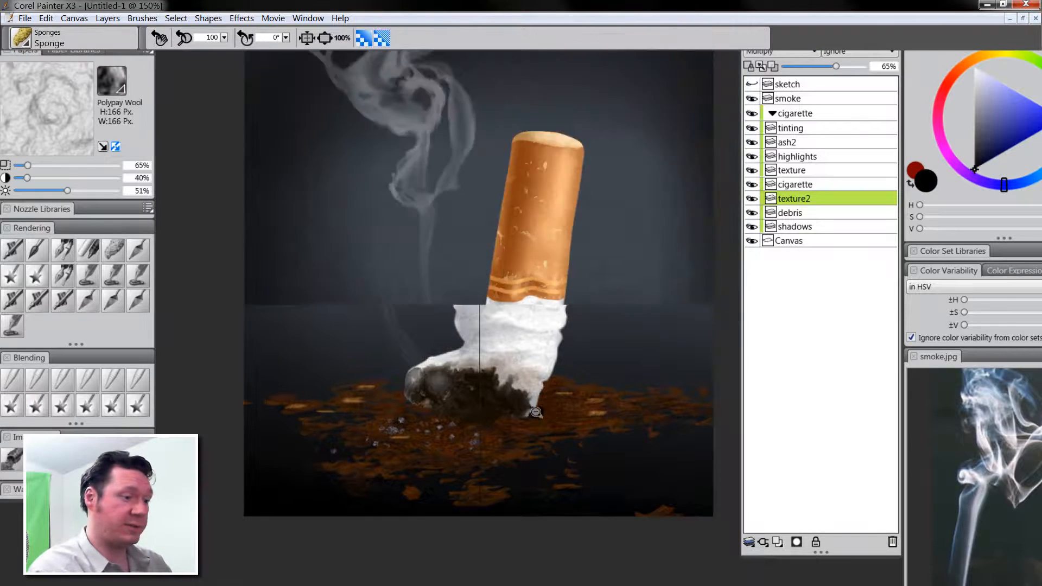
left_click(541, 406, "alt")
left_click(539, 443, "alt")
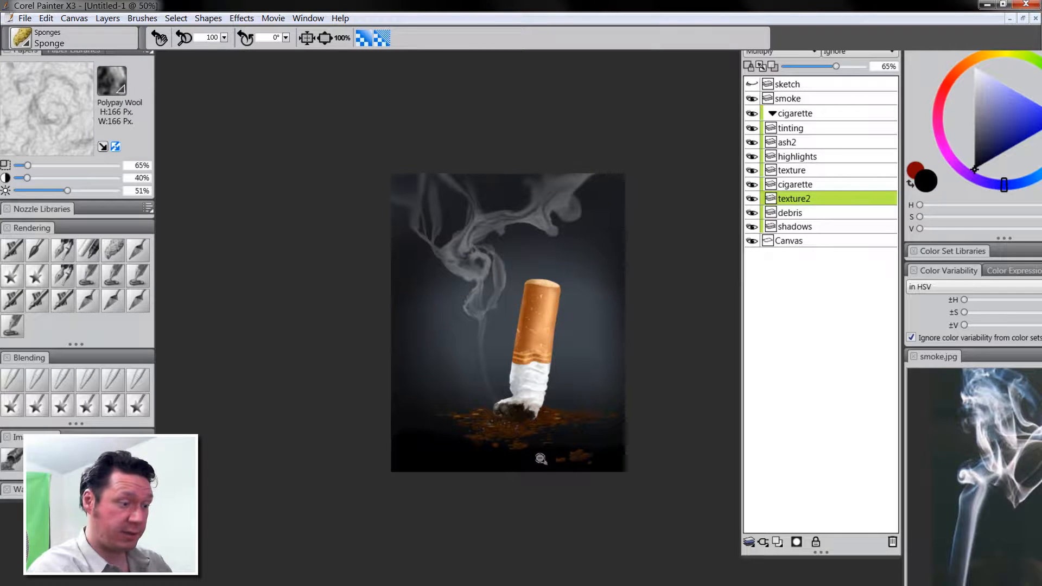
left_click(541, 434)
left_click(540, 436)
left_click(541, 437)
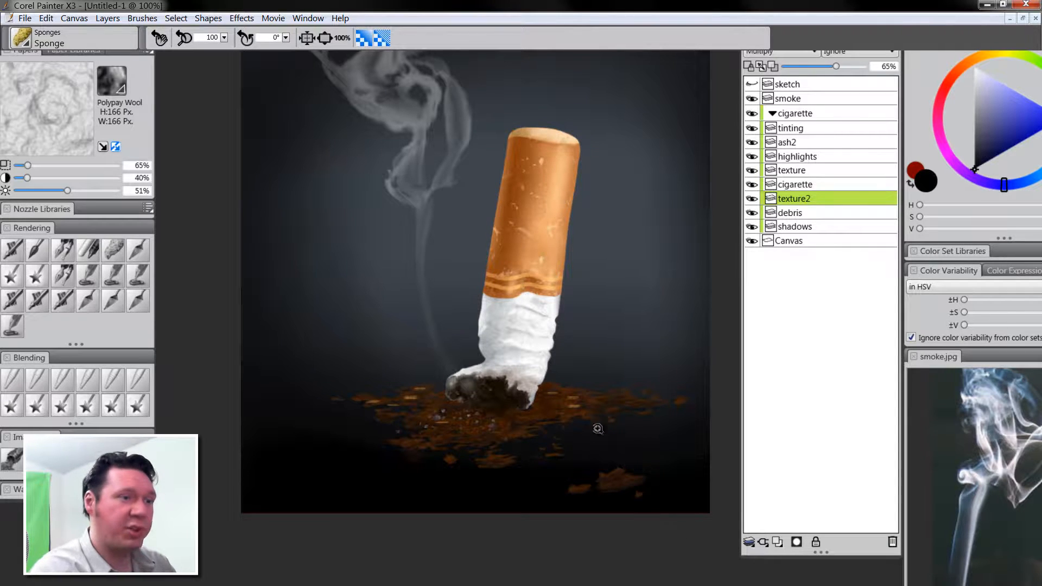
Smear the outer edges of the debris layer into streaks around the cigarette with the Coarse Oily Blender, up to size 12.5
left_click(799, 213)
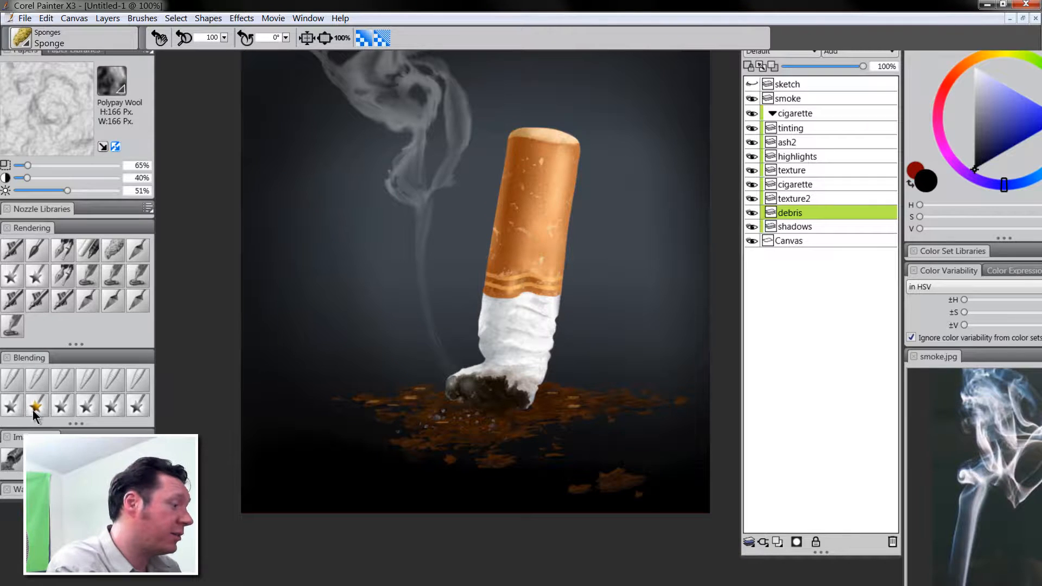
left_click(38, 383)
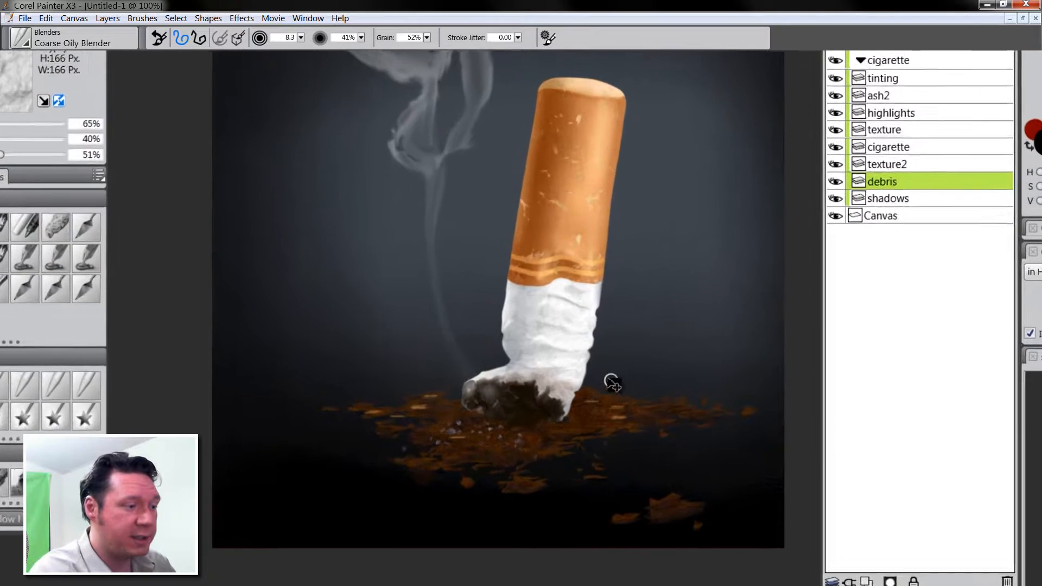
left_click_drag(535, 390, 562, 395)
mouse_move(641, 413)
left_mouse_down()
mouse_move(625, 387)
mouse_move(644, 408)
mouse_move(654, 395)
mouse_move(615, 415)
mouse_move(644, 401)
mouse_move(640, 391)
mouse_move(683, 399)
mouse_move(652, 416)
mouse_move(703, 421)
mouse_move(615, 431)
mouse_move(438, 398)
mouse_move(480, 422)
mouse_move(419, 408)
mouse_move(492, 439)
mouse_move(522, 468)
mouse_move(407, 462)
mouse_move(449, 446)
mouse_move(364, 456)
mouse_move(463, 467)
mouse_move(393, 496)
mouse_move(466, 461)
mouse_move(422, 511)
mouse_move(517, 478)
mouse_move(496, 506)
mouse_move(456, 514)
mouse_move(491, 462)
mouse_move(514, 486)
mouse_move(496, 521)
mouse_move(560, 465)
mouse_move(586, 507)
mouse_move(584, 455)
mouse_move(612, 482)
mouse_move(614, 458)
mouse_move(659, 472)
mouse_move(601, 438)
mouse_move(569, 471)
mouse_move(509, 501)
mouse_move(536, 430)
mouse_move(540, 499)
mouse_move(508, 497)
mouse_move(530, 462)
mouse_move(595, 457)
mouse_move(637, 560)
mouse_move(520, 476)
mouse_move(502, 496)
left_mouse_up()
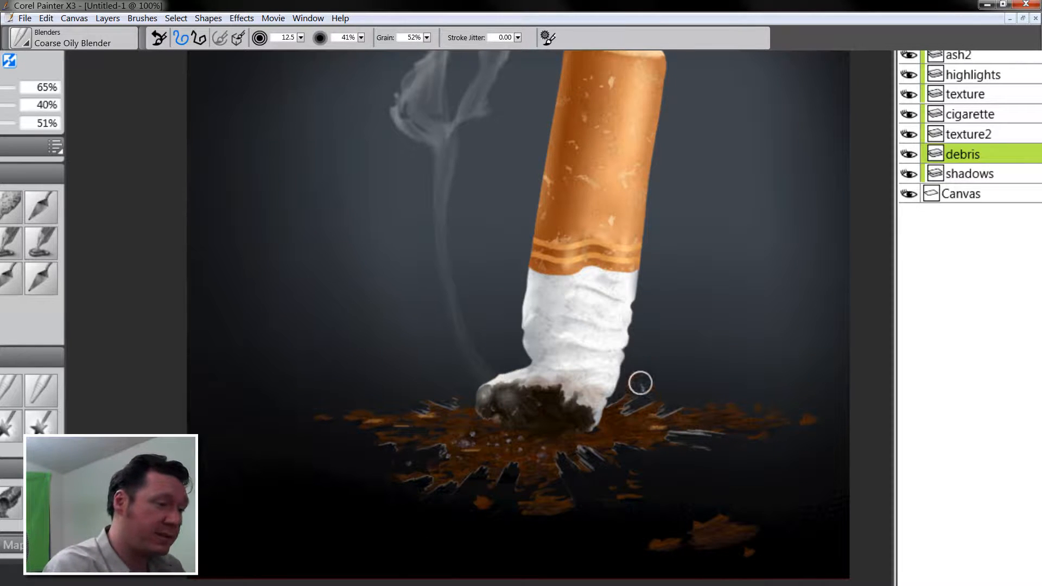
Push the streaked upper debris edge right of the cigarette into jagged flakes with the Distorto brush at size 9.7
left_click(552, 448)
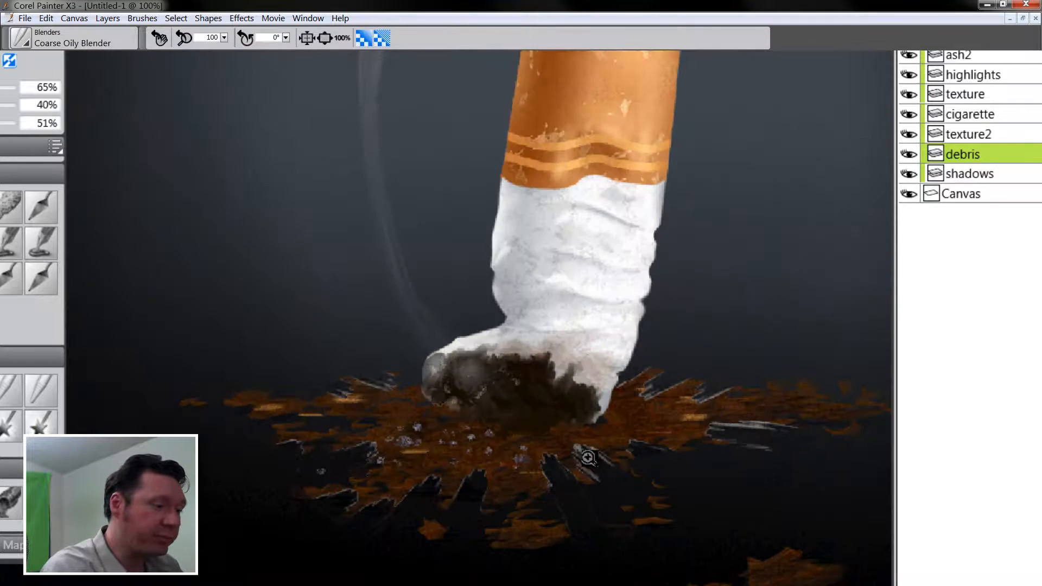
left_click(596, 464)
left_click(593, 480)
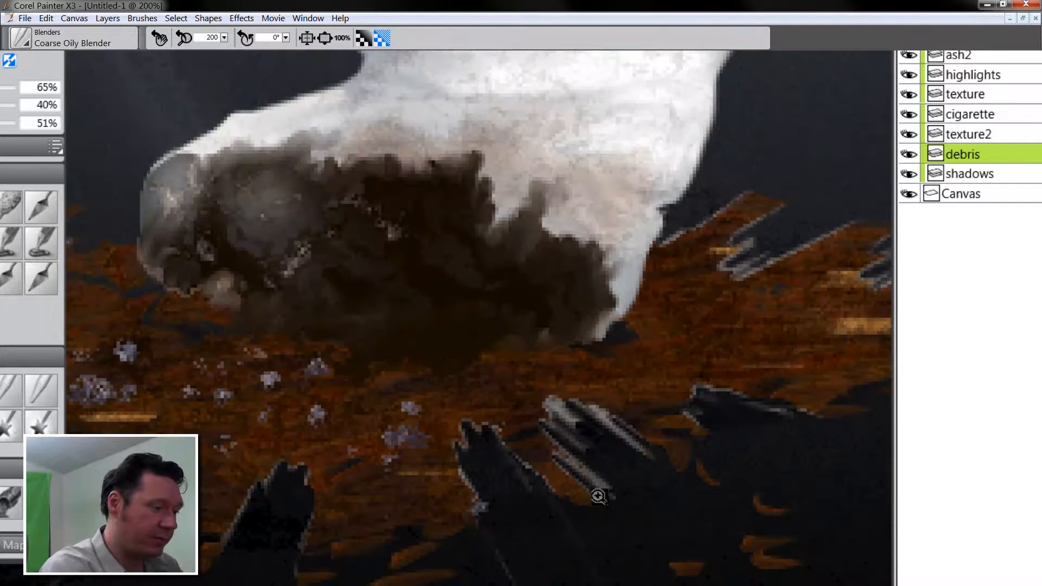
left_click(605, 504, "alt")
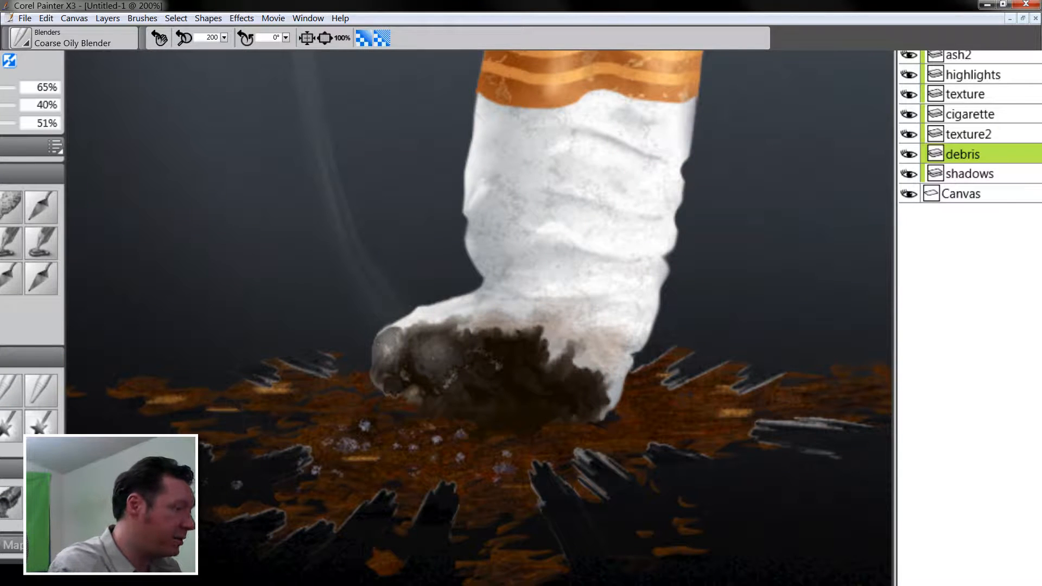
left_click(41, 425)
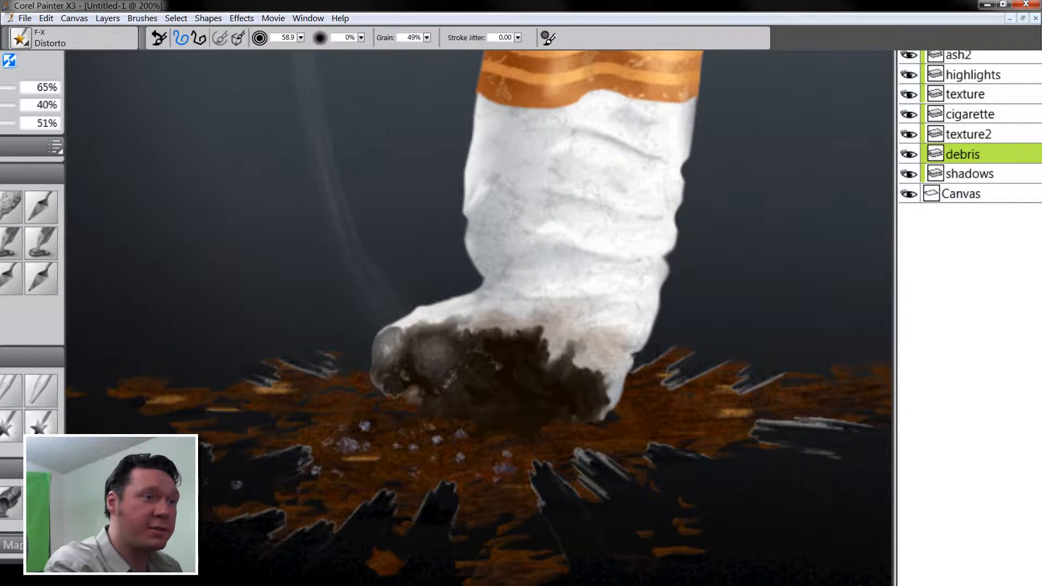
left_click_drag(668, 345, 661, 360)
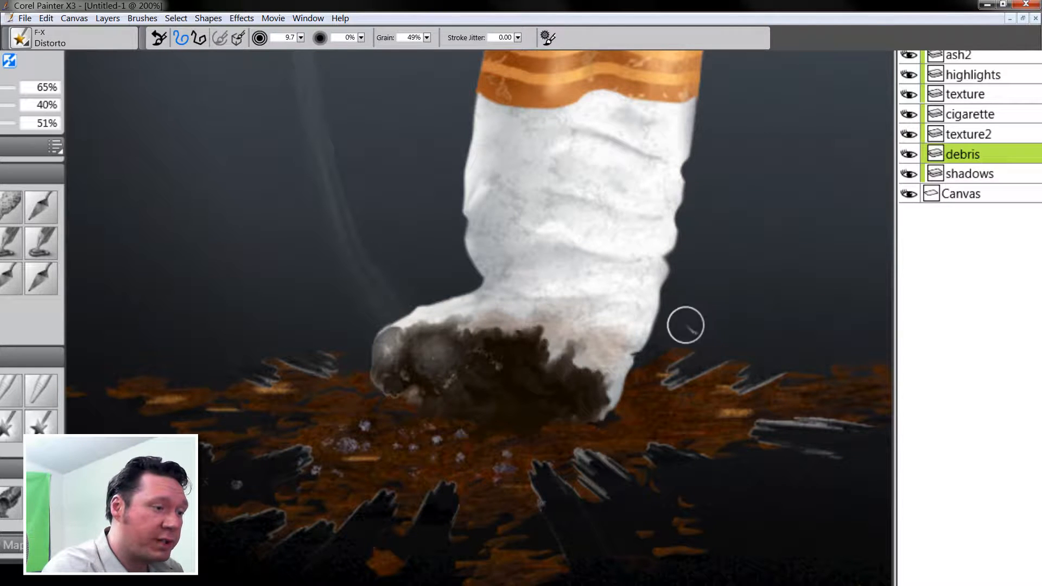
mouse_move(685, 325)
left_mouse_down()
mouse_move(714, 337)
mouse_move(687, 357)
mouse_move(711, 351)
mouse_move(657, 382)
mouse_move(717, 349)
mouse_move(695, 367)
mouse_move(674, 366)
mouse_move(711, 356)
mouse_move(684, 377)
mouse_move(712, 349)
mouse_move(710, 372)
mouse_move(720, 341)
mouse_move(731, 358)
mouse_move(754, 319)
mouse_move(753, 367)
mouse_move(767, 361)
mouse_move(752, 374)
mouse_move(775, 392)
mouse_move(749, 389)
mouse_move(754, 373)
mouse_move(732, 394)
mouse_move(779, 365)
mouse_move(742, 380)
mouse_move(775, 371)
mouse_move(773, 390)
mouse_move(763, 366)
mouse_move(784, 374)
mouse_move(775, 381)
mouse_move(823, 349)
mouse_move(823, 358)
mouse_move(805, 361)
mouse_move(820, 342)
mouse_move(822, 365)
mouse_move(801, 363)
mouse_move(833, 347)
left_mouse_up()
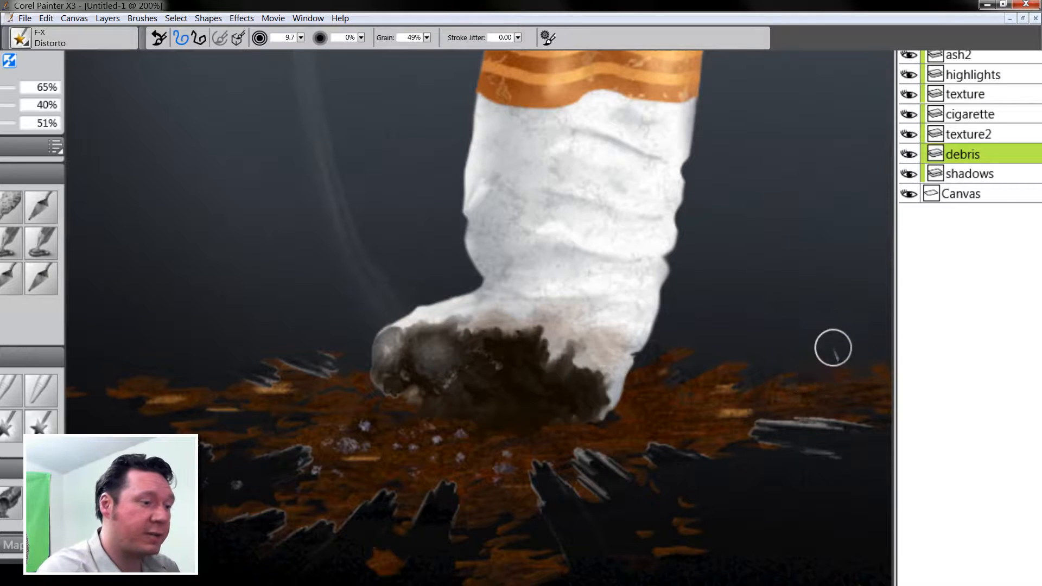
Rework the pale-edged streaks in the debris around the cigarette into softer tobacco flakes with the Distorto brush and the Digital Airbrush
key("Tab")
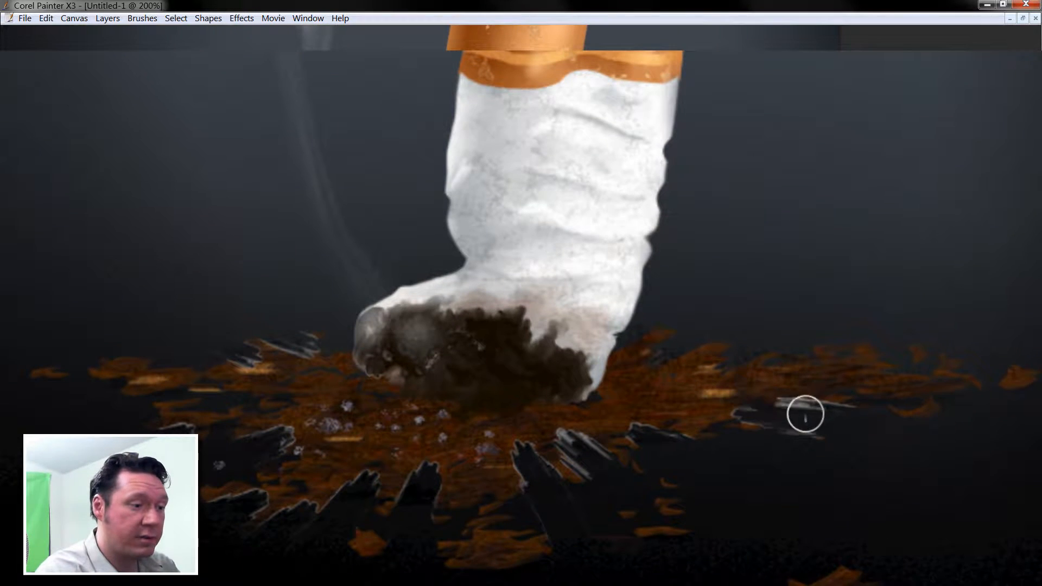
mouse_move(805, 414)
left_mouse_down()
mouse_move(847, 418)
mouse_move(823, 400)
mouse_move(858, 414)
mouse_move(861, 446)
mouse_move(776, 413)
mouse_move(847, 400)
mouse_move(884, 426)
mouse_move(834, 401)
mouse_move(922, 424)
mouse_move(894, 417)
mouse_move(906, 422)
mouse_move(877, 429)
mouse_move(908, 416)
mouse_move(886, 413)
mouse_move(912, 425)
mouse_move(891, 445)
mouse_move(903, 421)
mouse_move(884, 401)
left_mouse_up()
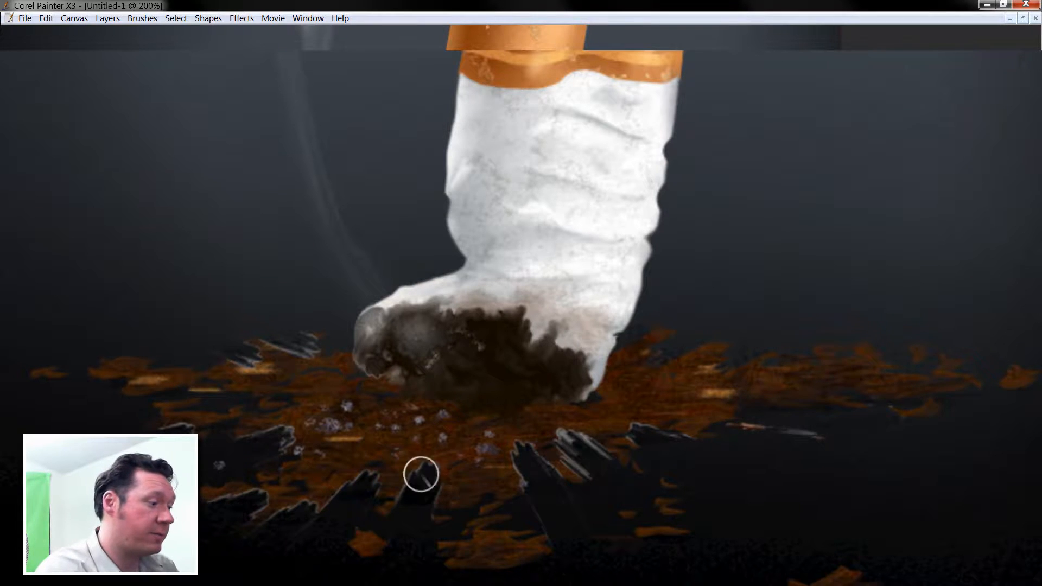
key("Tab")
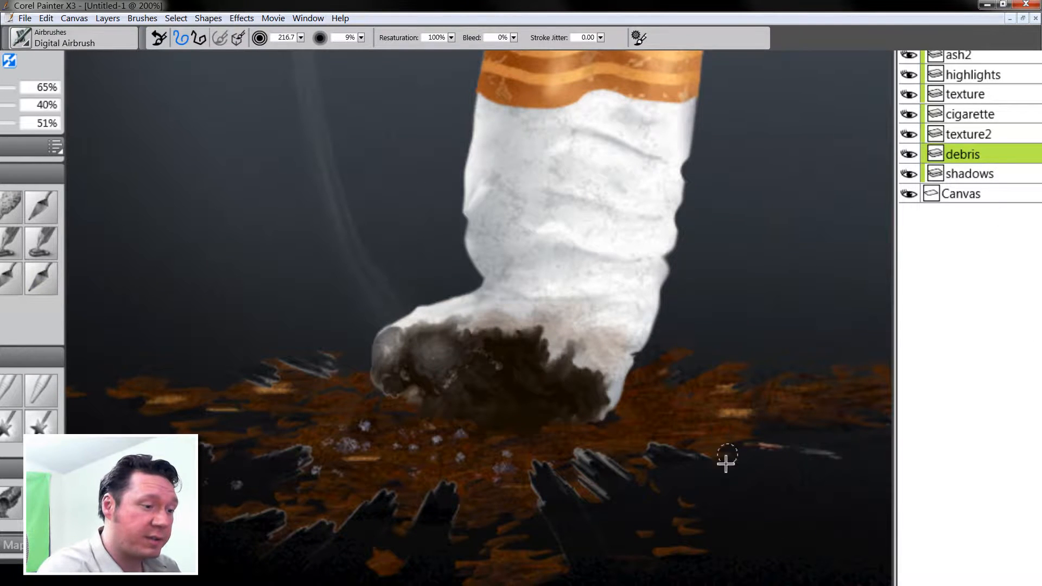
key("Tab")
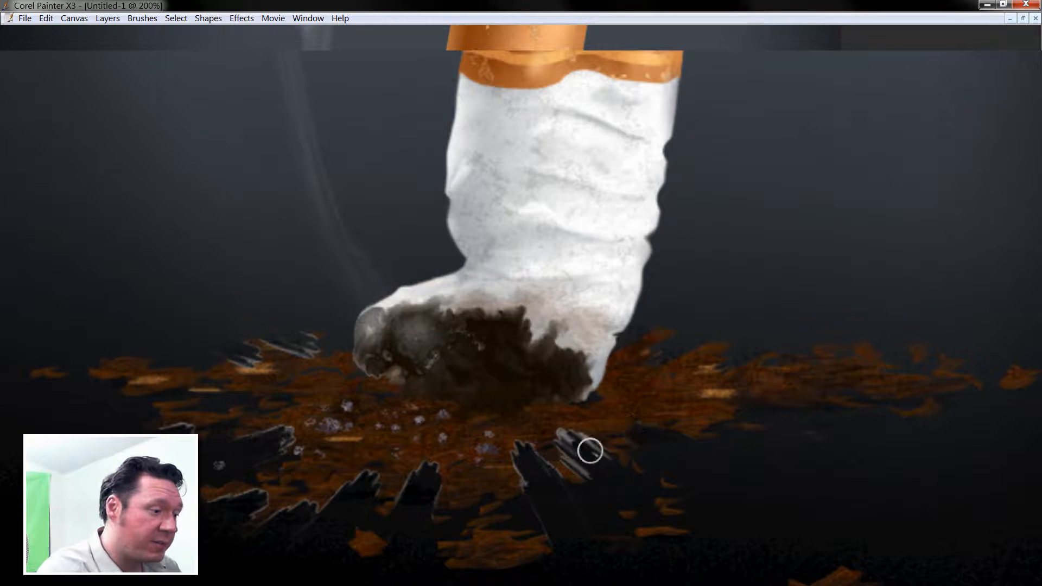
mouse_move(567, 433)
left_mouse_down()
mouse_move(576, 459)
mouse_move(564, 457)
mouse_move(592, 448)
left_mouse_up()
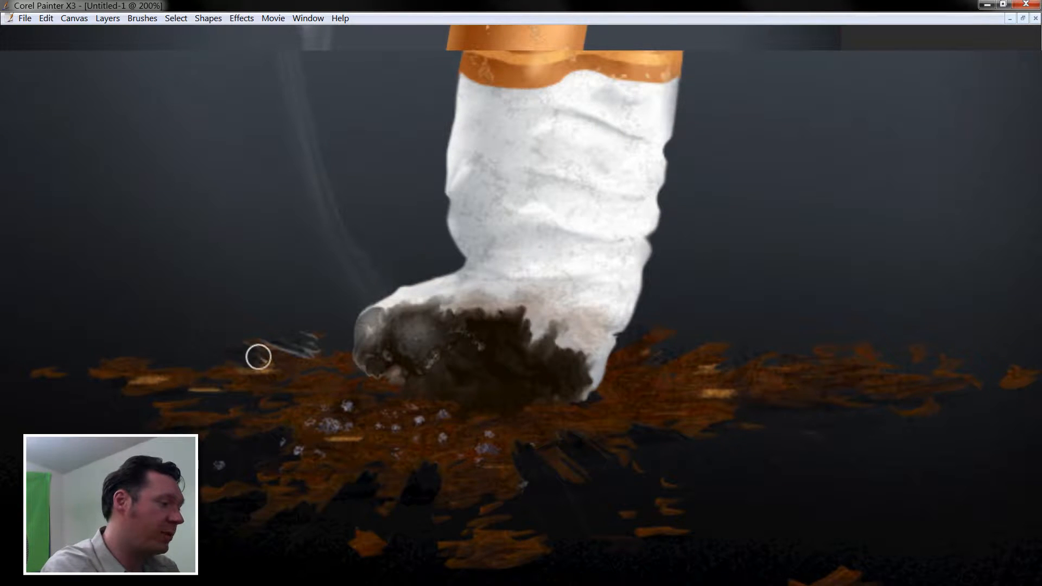
mouse_move(247, 339)
left_mouse_down()
mouse_move(312, 350)
mouse_move(303, 356)
mouse_move(315, 349)
mouse_move(292, 338)
mouse_move(321, 343)
left_mouse_up()
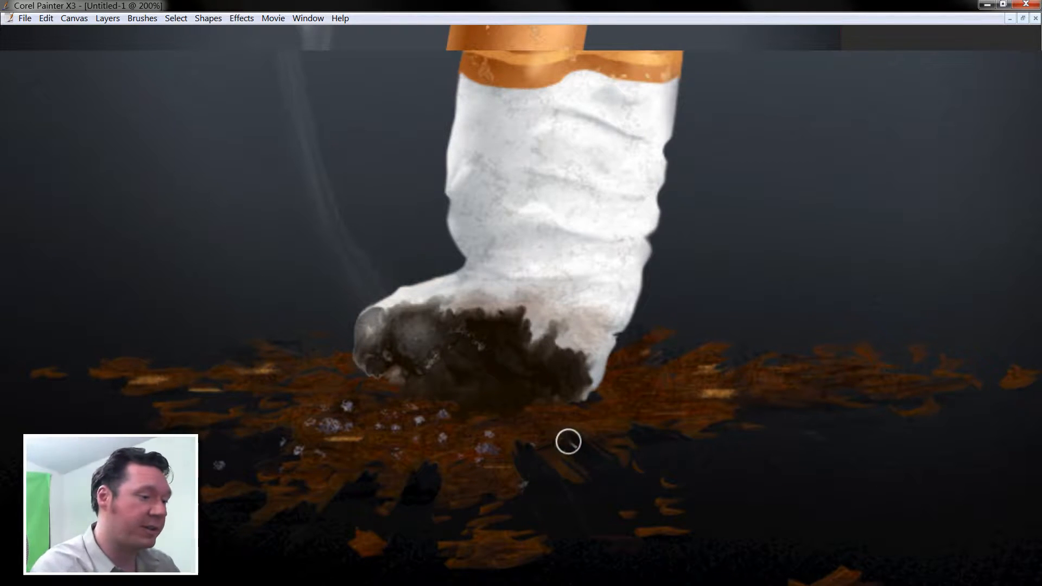
View the whole painting and drop all layers onto the canvas
key("Tab")
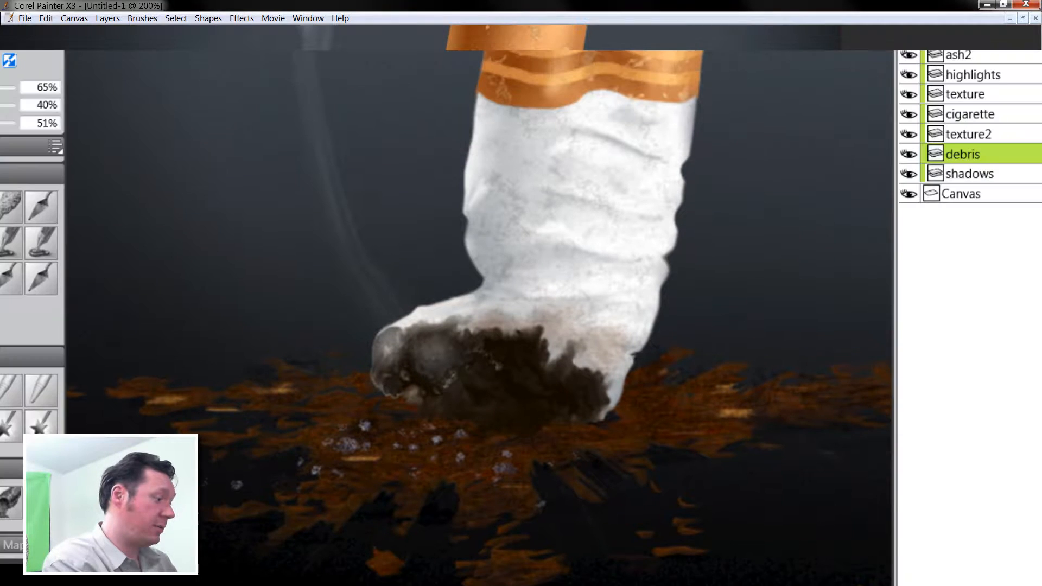
left_click(561, 502, "ctrl+alt")
left_click(566, 508, "ctrl+alt")
left_click(568, 510, "ctrl+alt")
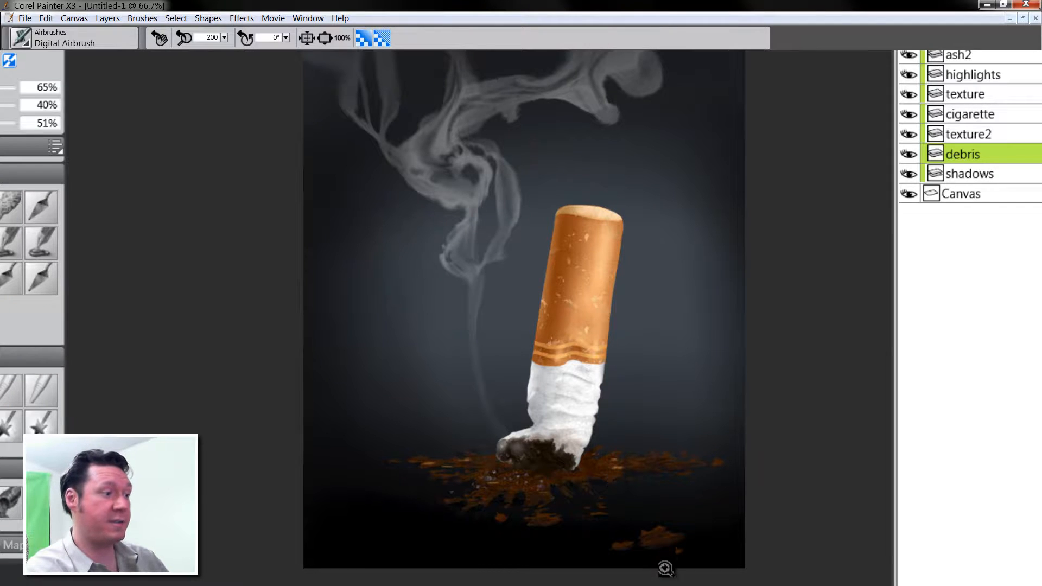
left_click(641, 470, "ctrl+alt")
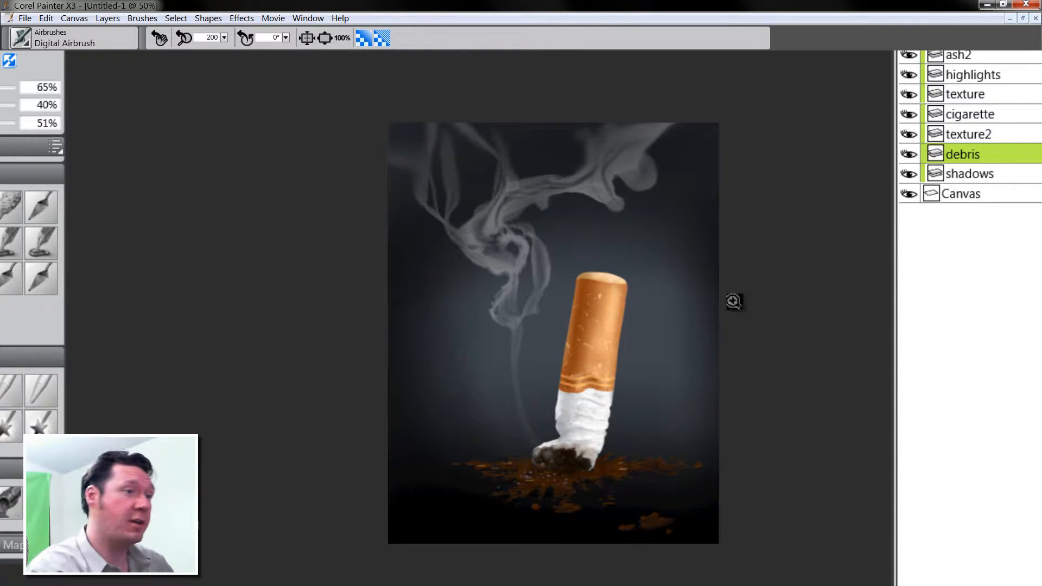
left_click(107, 18)
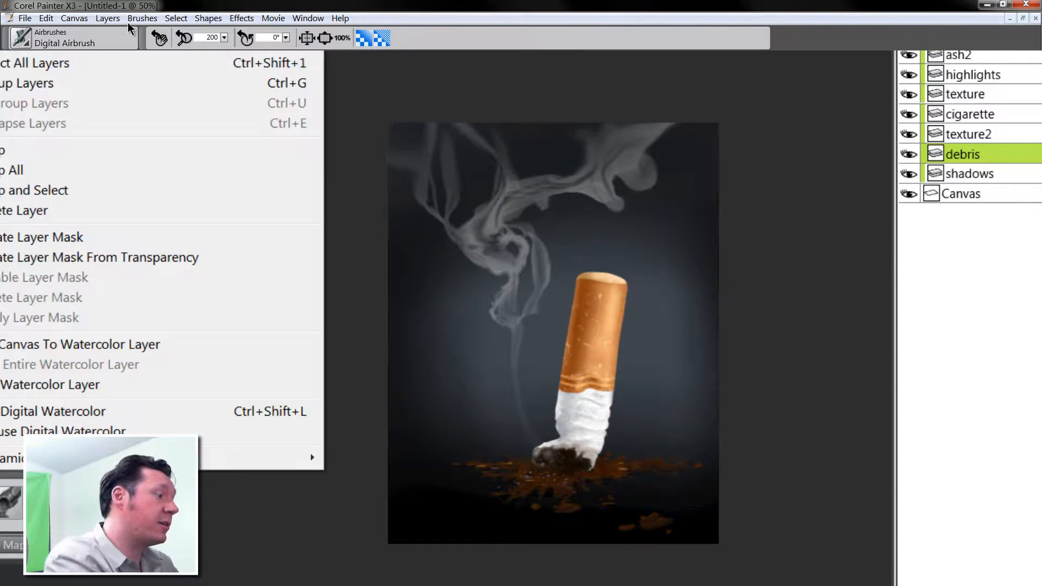
left_click(26, 170)
Soften the outer edges of the cigarette and its ash against the background with the Blur blender at size 9.0
left_click(589, 398)
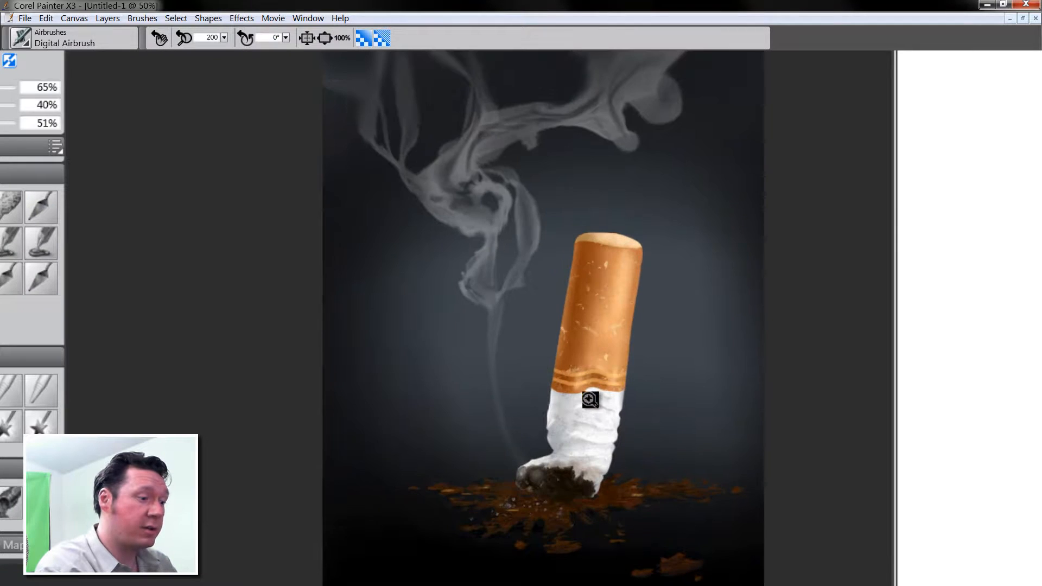
left_click(595, 410)
left_click(607, 432)
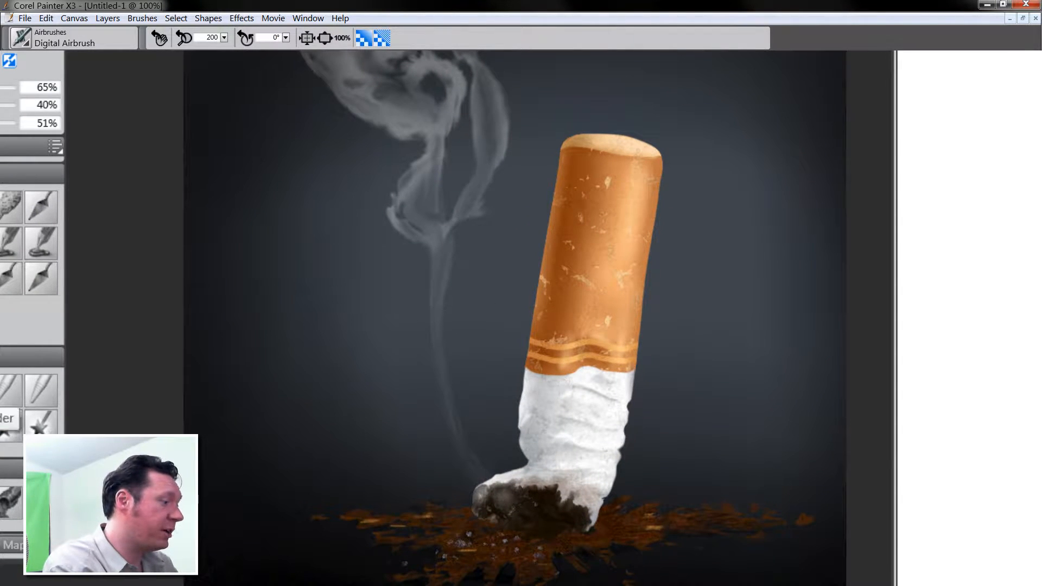
left_click(6, 396)
left_click_drag(662, 167, 663, 170)
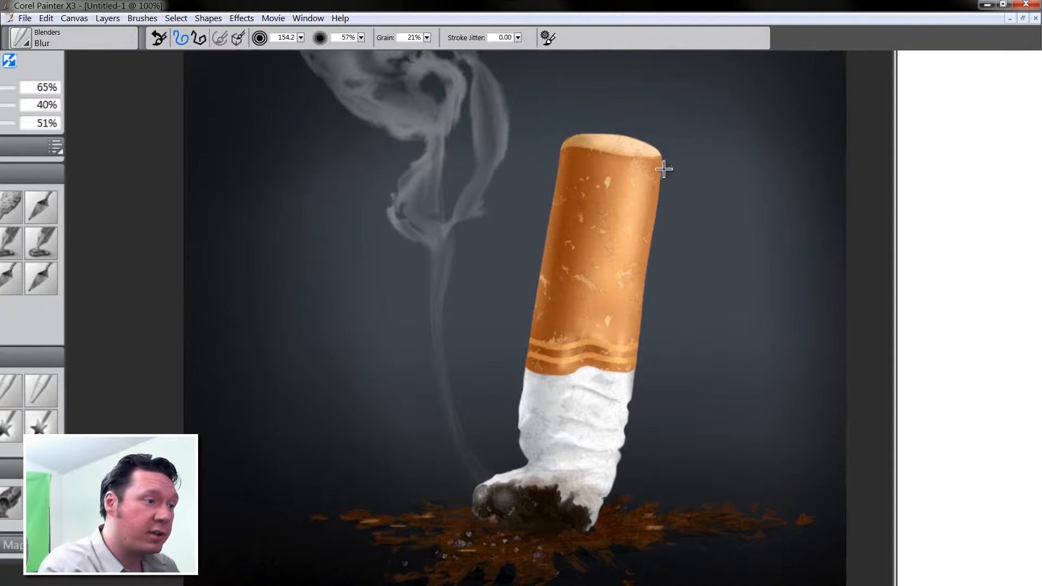
left_click_drag(648, 261, 647, 295)
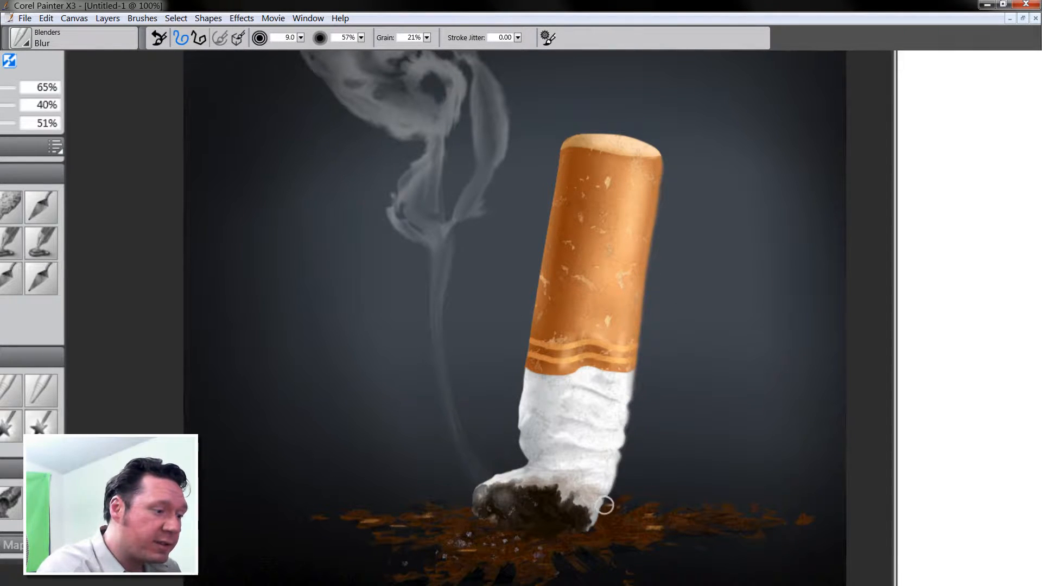
left_click_drag(472, 491, 525, 468)
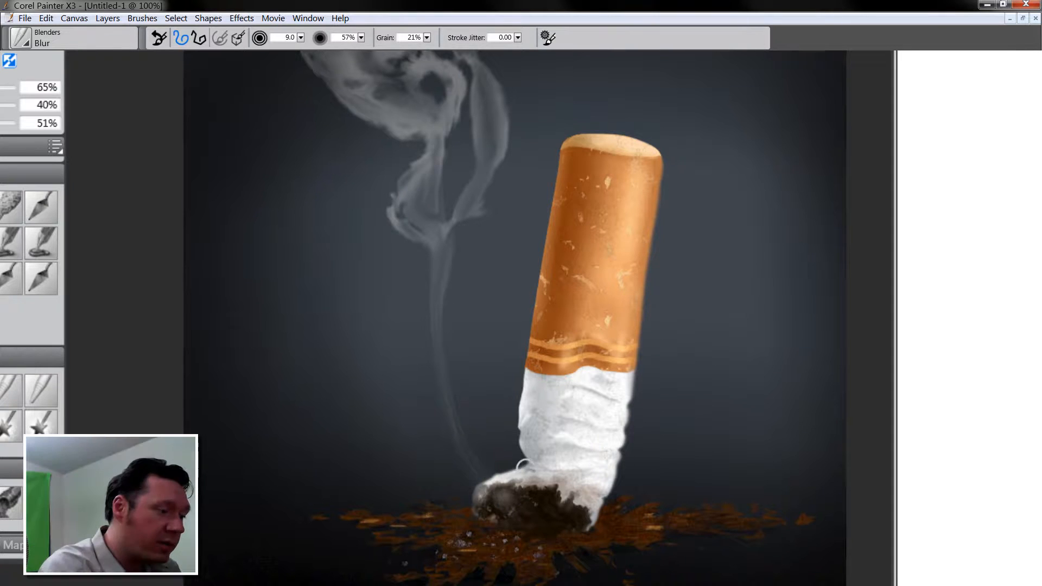
left_click_drag(513, 415, 526, 359)
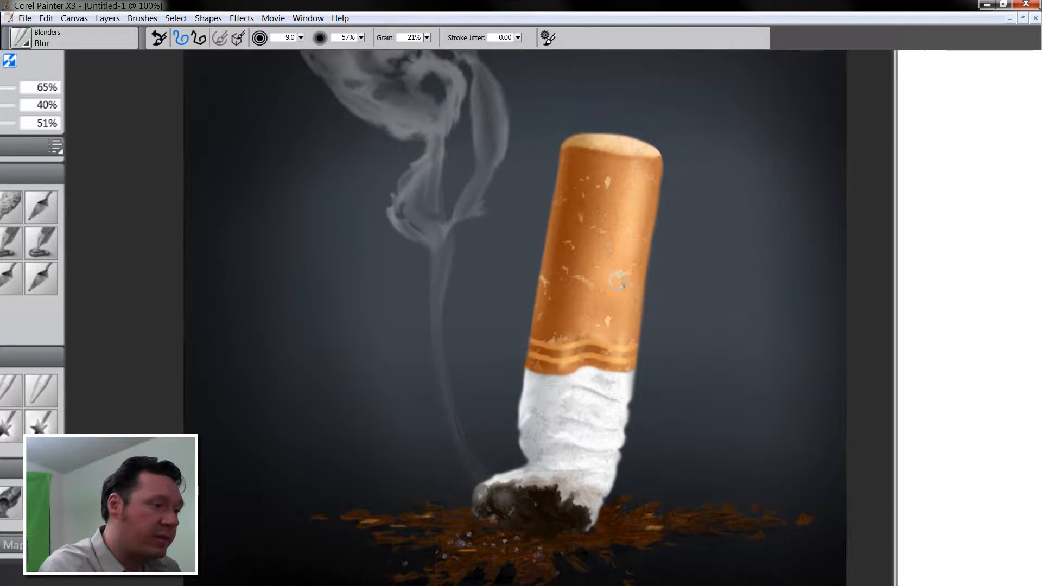
key("]")
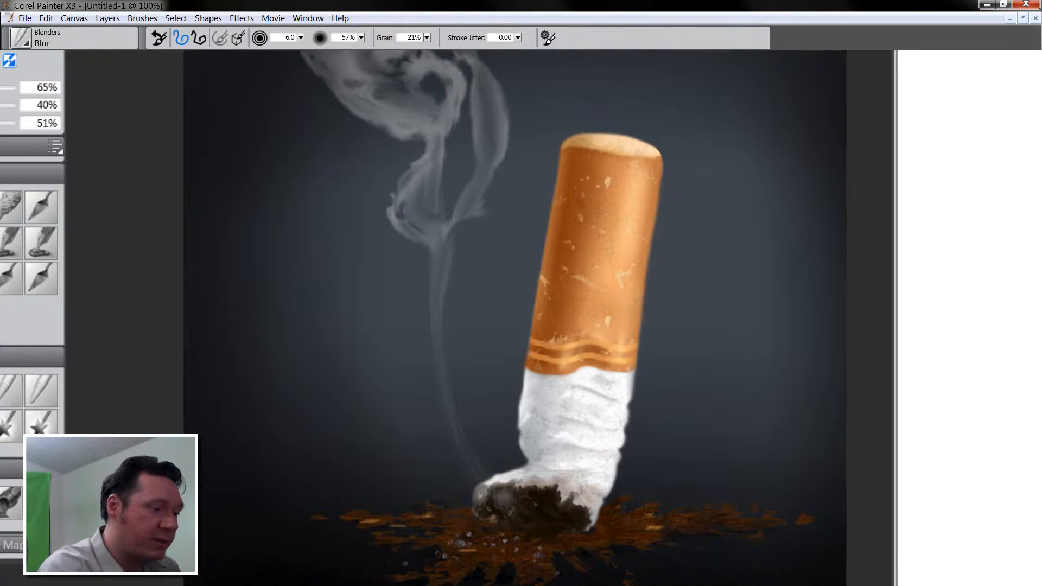
key("]")
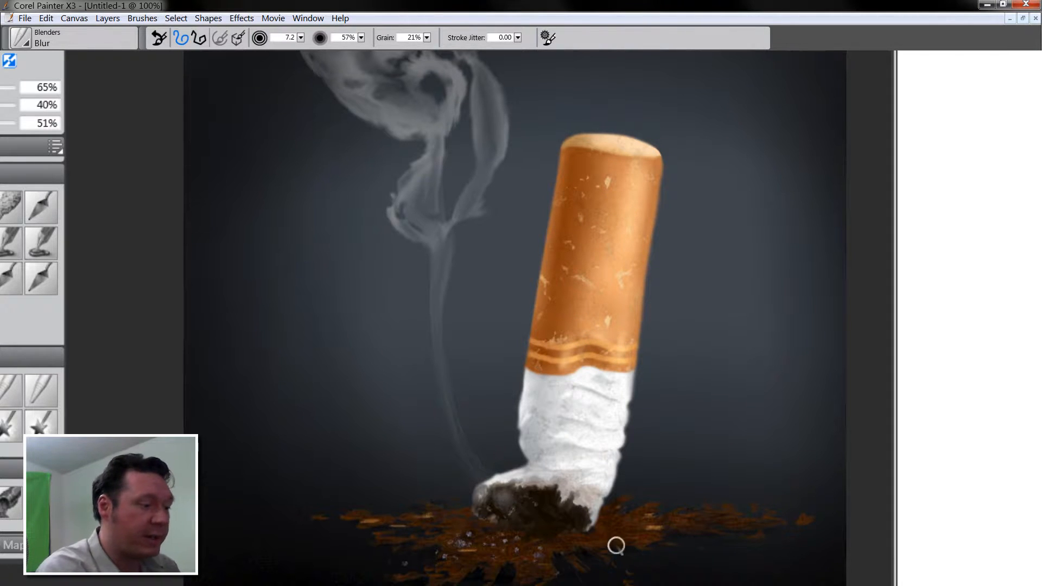
Blur the outer tobacco debris and foreground flakes with the Blur blender, using sizes of about 60 and larger
key("]")
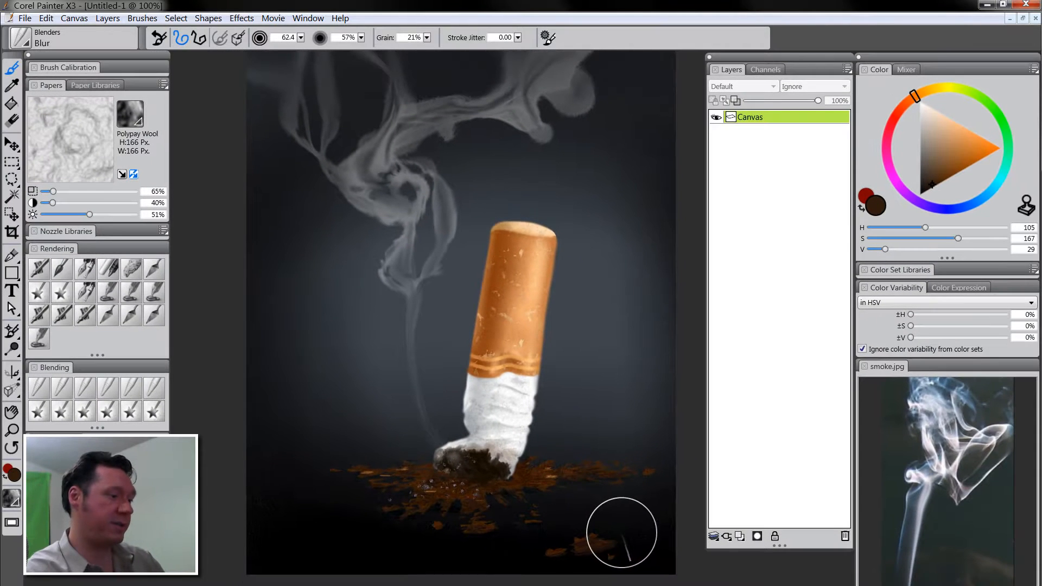
mouse_move(558, 461)
left_mouse_down()
mouse_move(536, 495)
mouse_move(569, 500)
left_mouse_up()
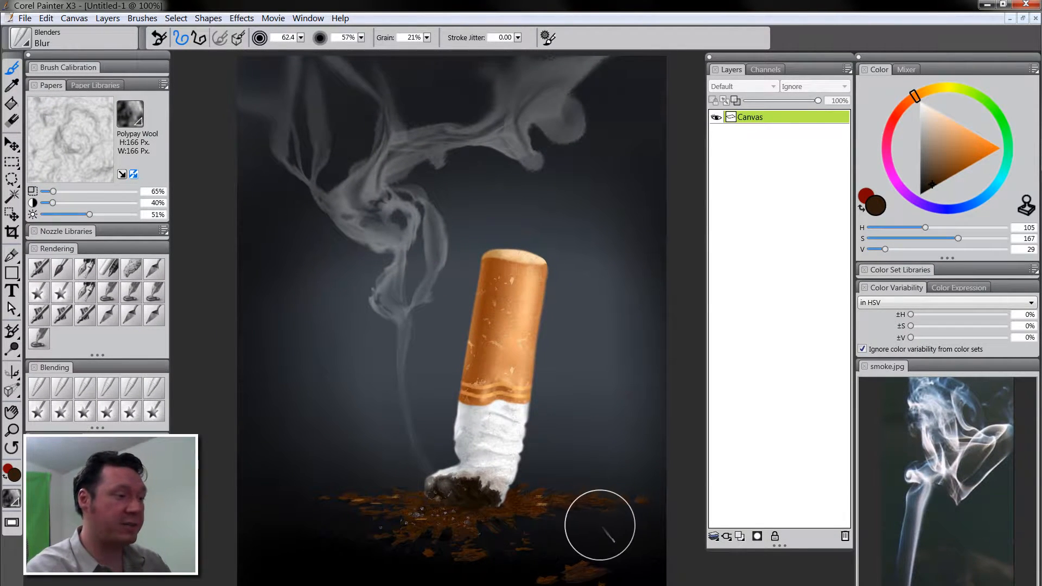
key("Tab")
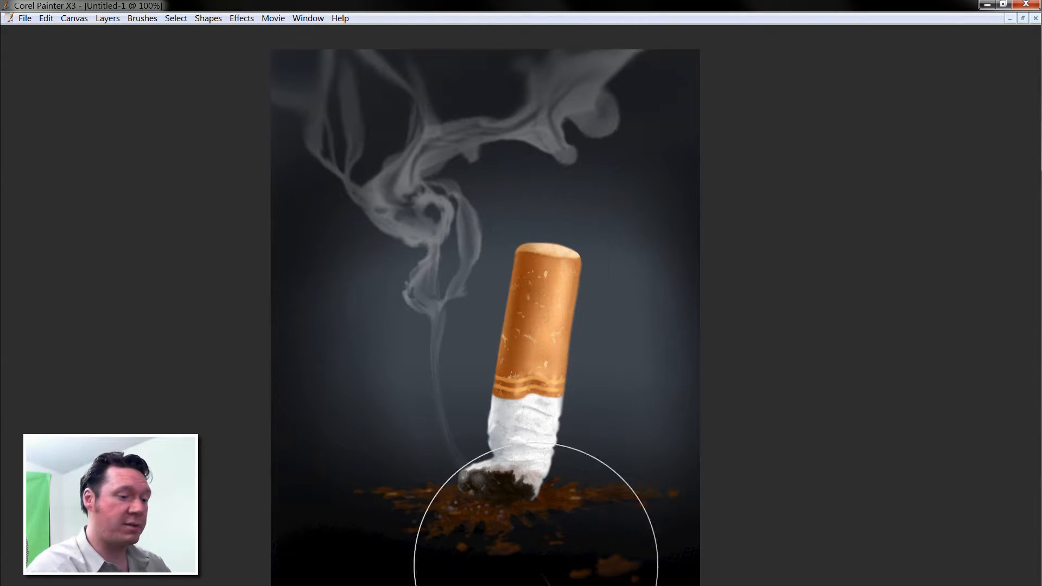
left_click_drag(637, 536, 620, 573)
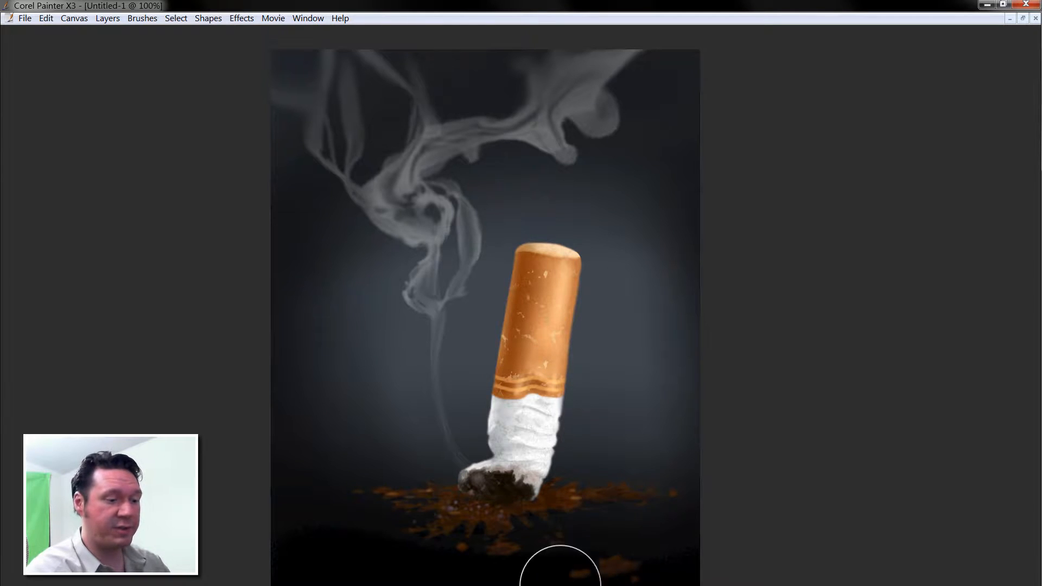
left_click_drag(537, 548, 505, 558)
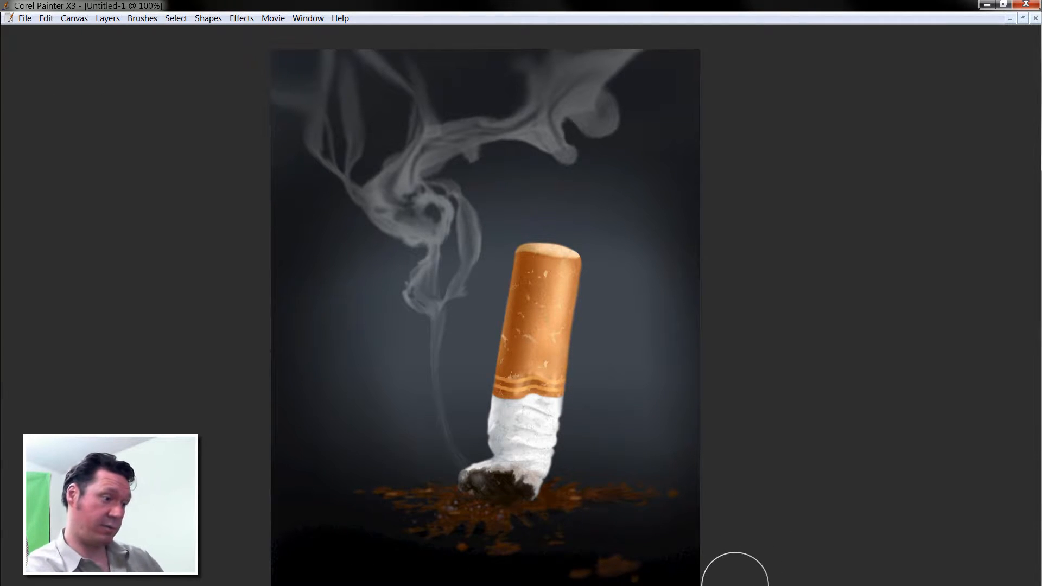
key("Tab")
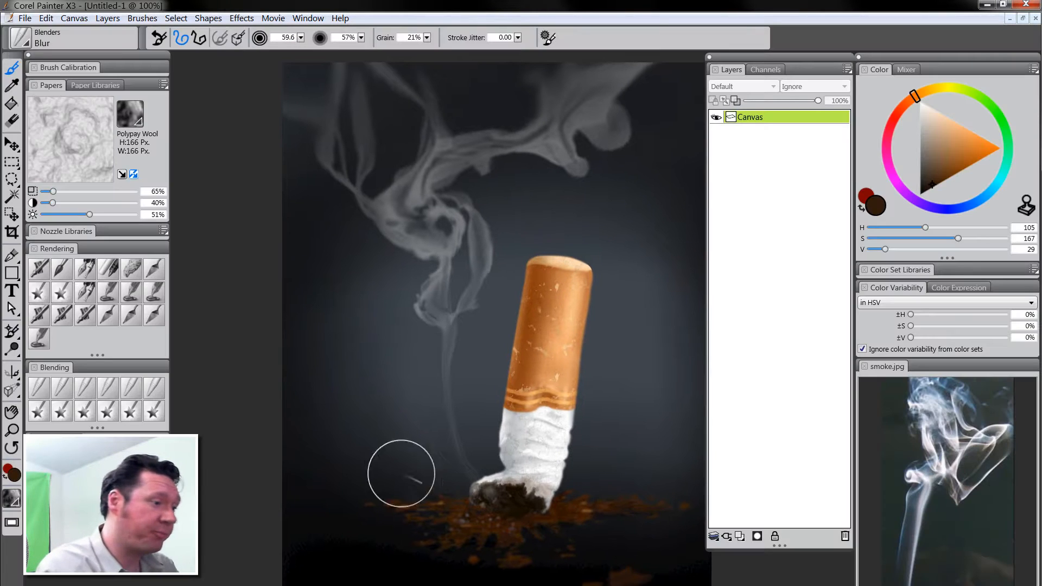
Roughen the cigarette's burnt end with Diffuse Blur and reshape its paper rim with the Distorto brush at size 9.1
left_click(40, 394)
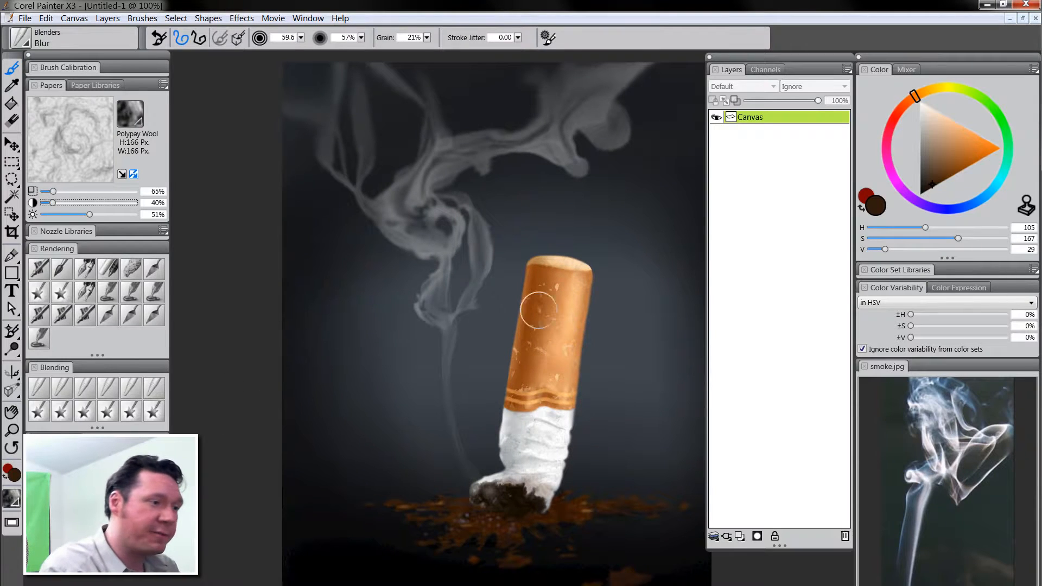
key("Tab")
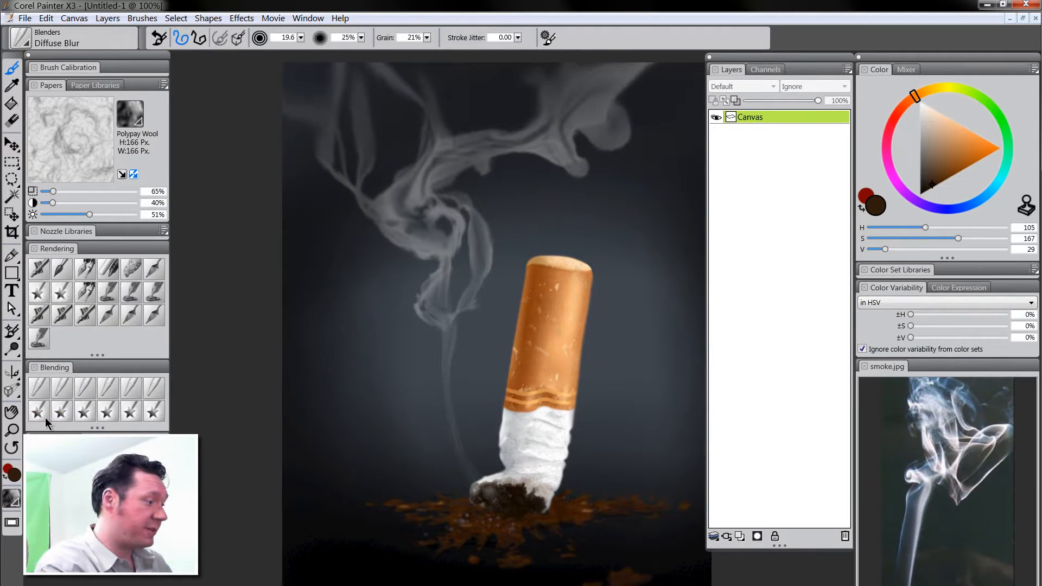
left_click(37, 413)
key("Tab")
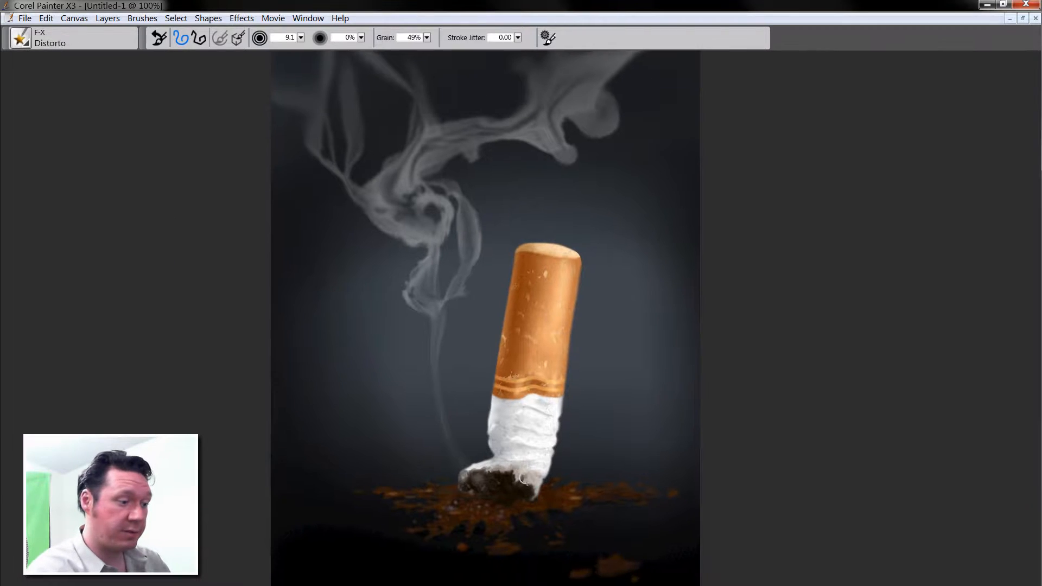
mouse_move(491, 478)
left_mouse_down()
mouse_move(535, 488)
mouse_move(490, 471)
left_mouse_up()
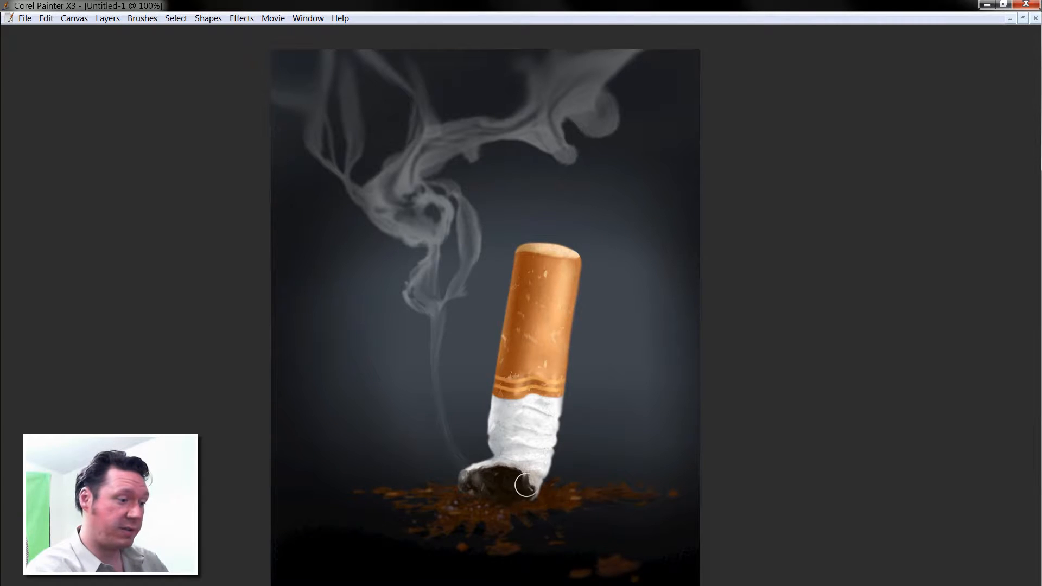
left_click_drag(475, 491, 497, 502)
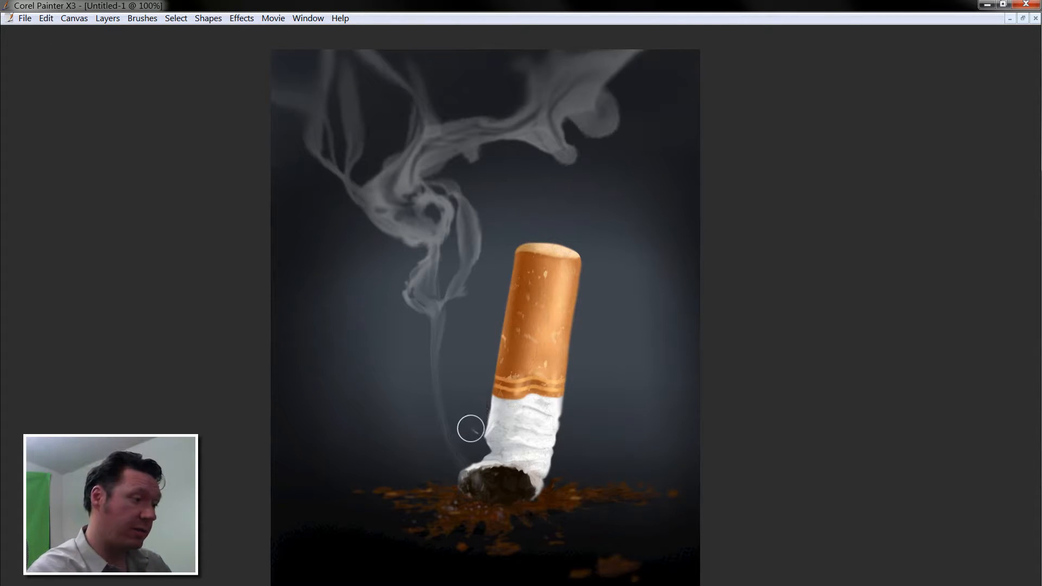
Swirl the upper smoke plume and the wisps at the painting's upper left into curls with the Hurricane brush
key("Tab")
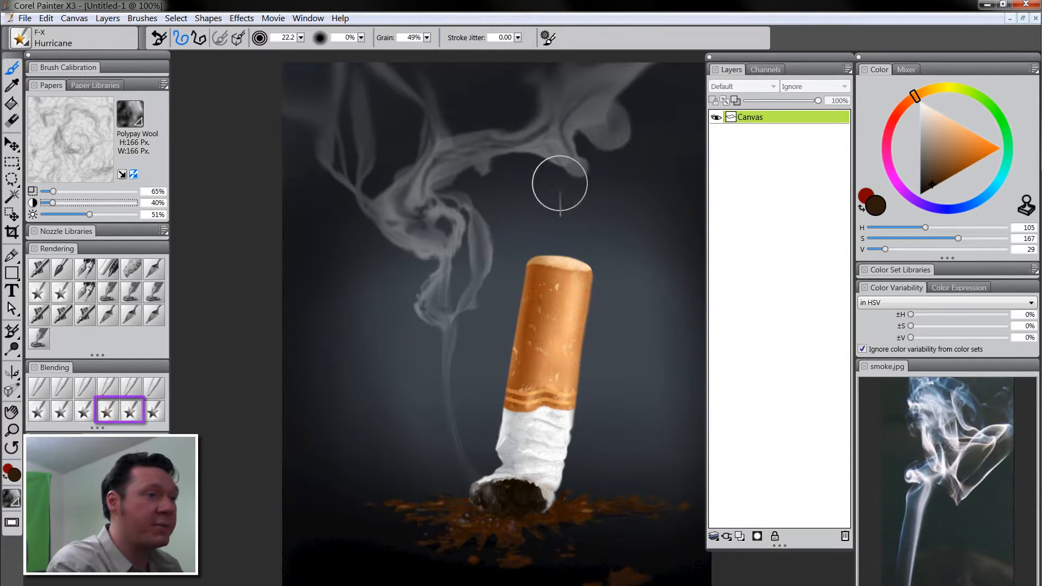
key("Tab")
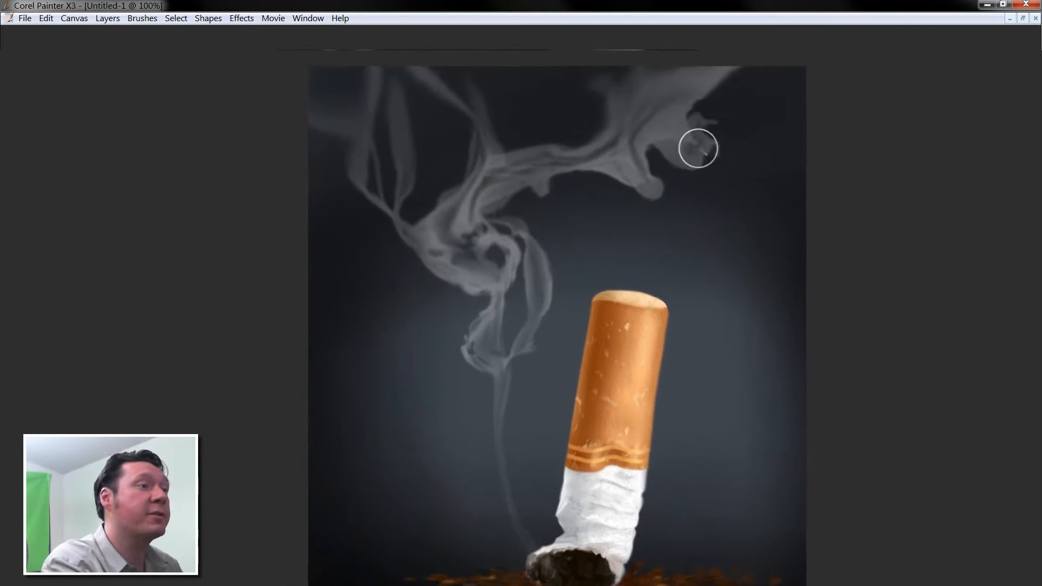
mouse_move(698, 149)
left_mouse_down()
mouse_move(814, 148)
mouse_move(790, 129)
mouse_move(832, 151)
mouse_move(814, 126)
mouse_move(758, 109)
mouse_move(719, 138)
mouse_move(696, 193)
mouse_move(765, 156)
mouse_move(752, 119)
mouse_move(646, 156)
mouse_move(604, 200)
mouse_move(564, 165)
left_mouse_up()
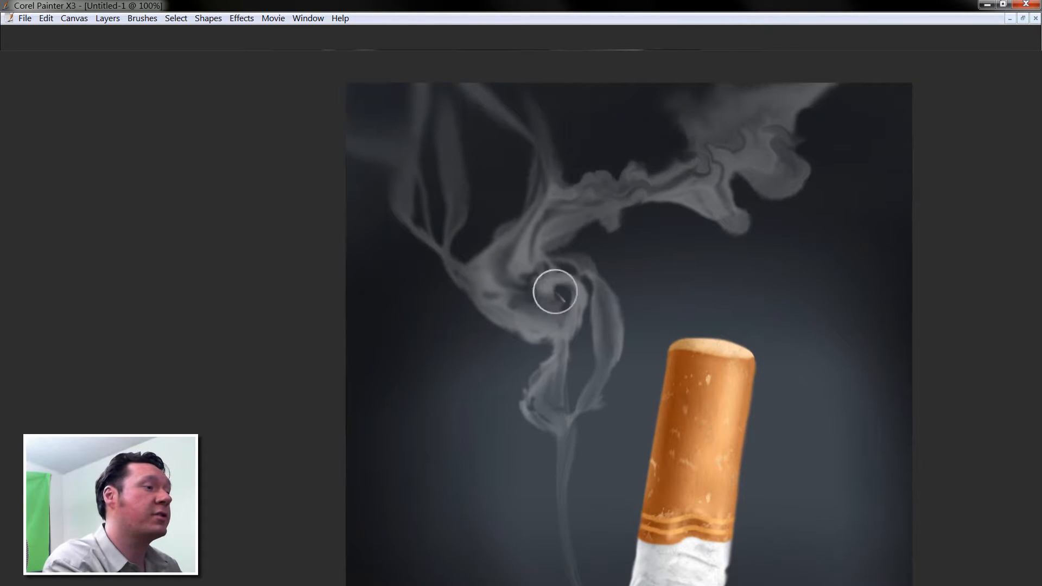
left_click_drag(614, 293, 600, 316)
key("ctrl+z")
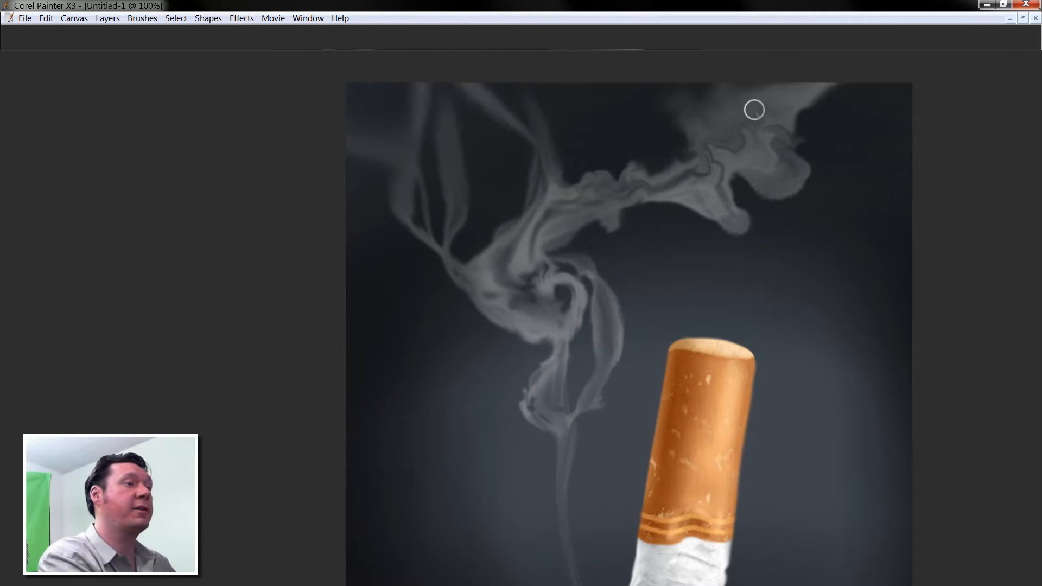
left_click_drag(457, 130, 480, 131)
left_click_drag(405, 204, 402, 155)
left_click_drag(467, 153, 450, 130)
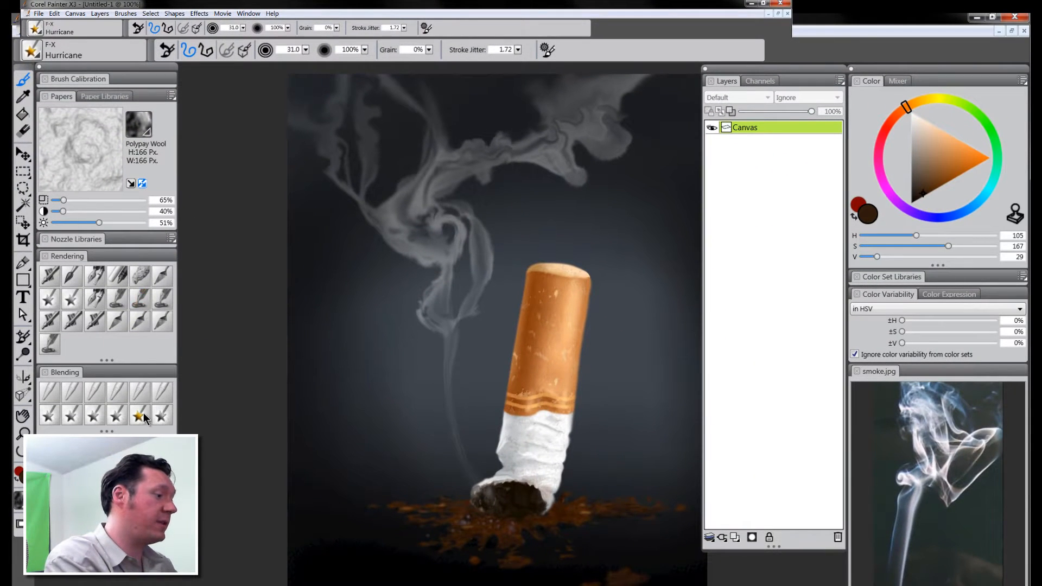
Distort the right smoke strand with the Turbulence brush and soften the lower smoke loops with Diffuse Blur at size 34.7
left_click(137, 424)
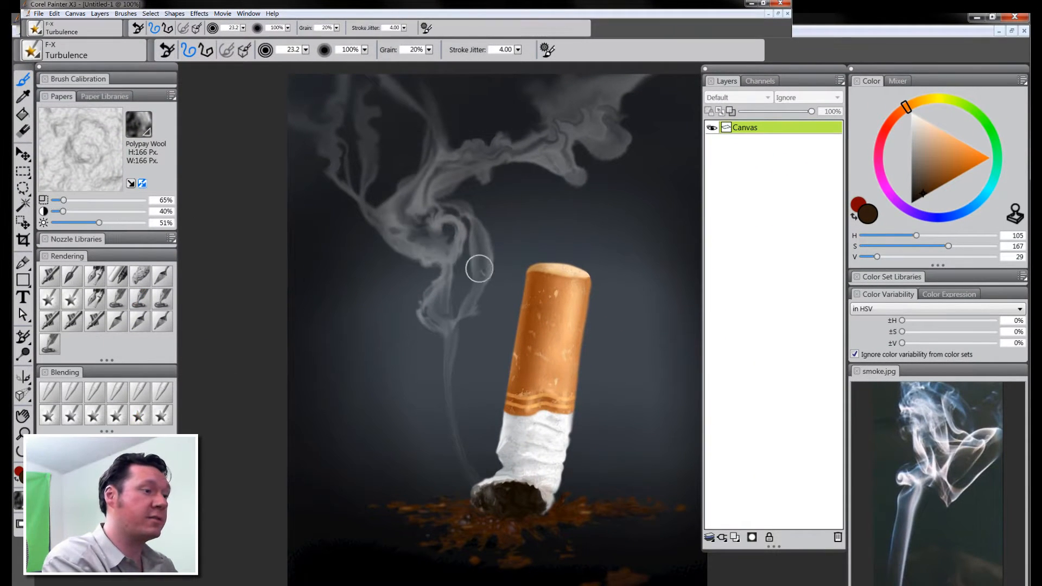
left_click_drag(479, 268, 473, 312)
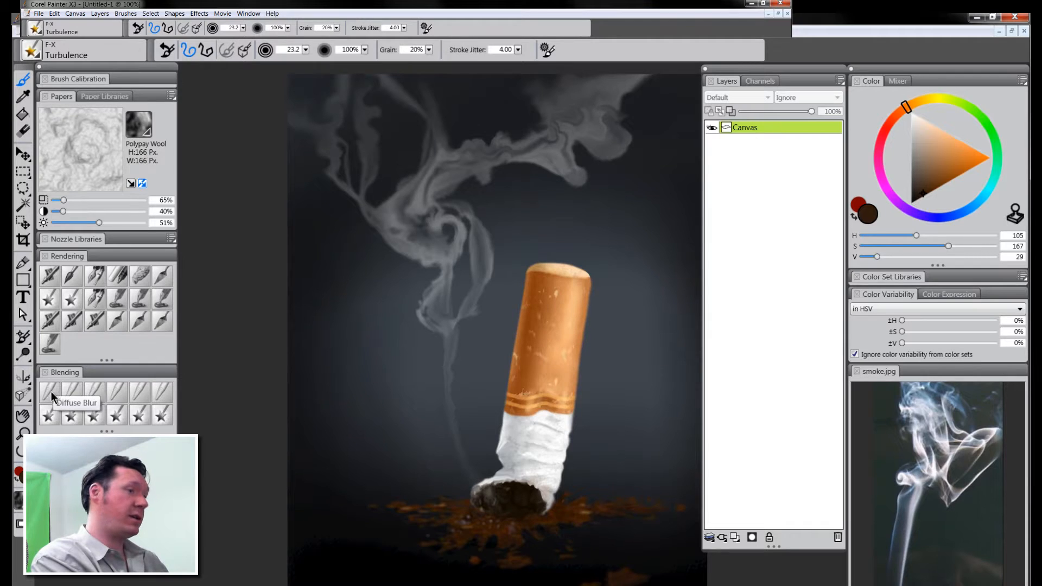
left_click(112, 417)
key("Tab")
key("Tab")
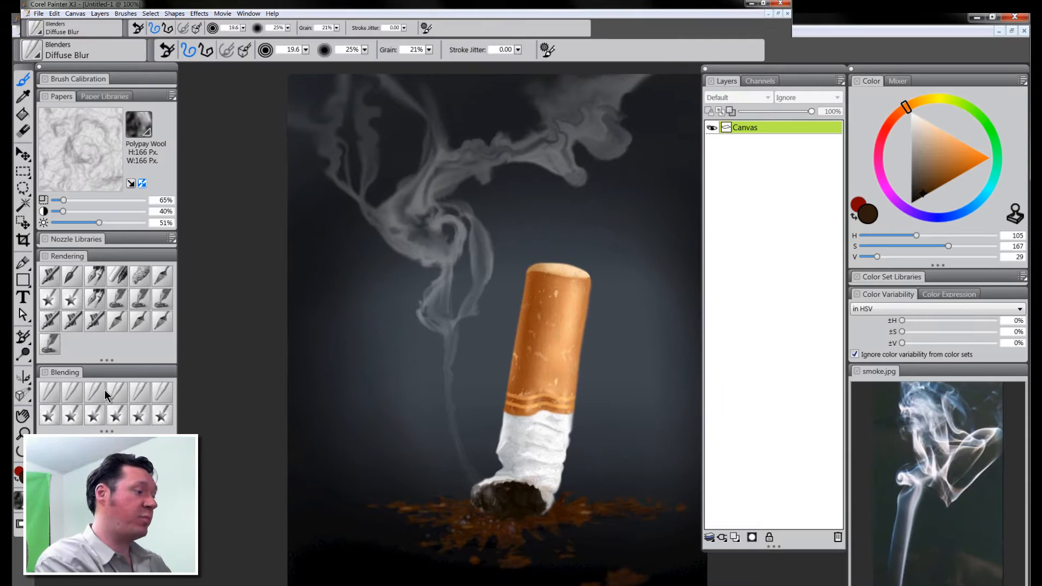
key("Tab")
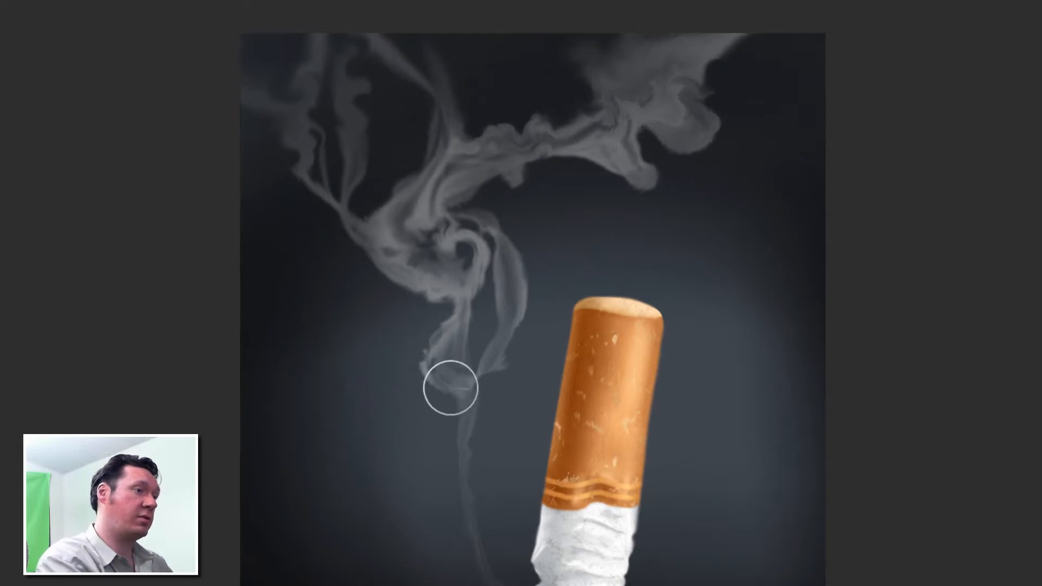
key("Tab")
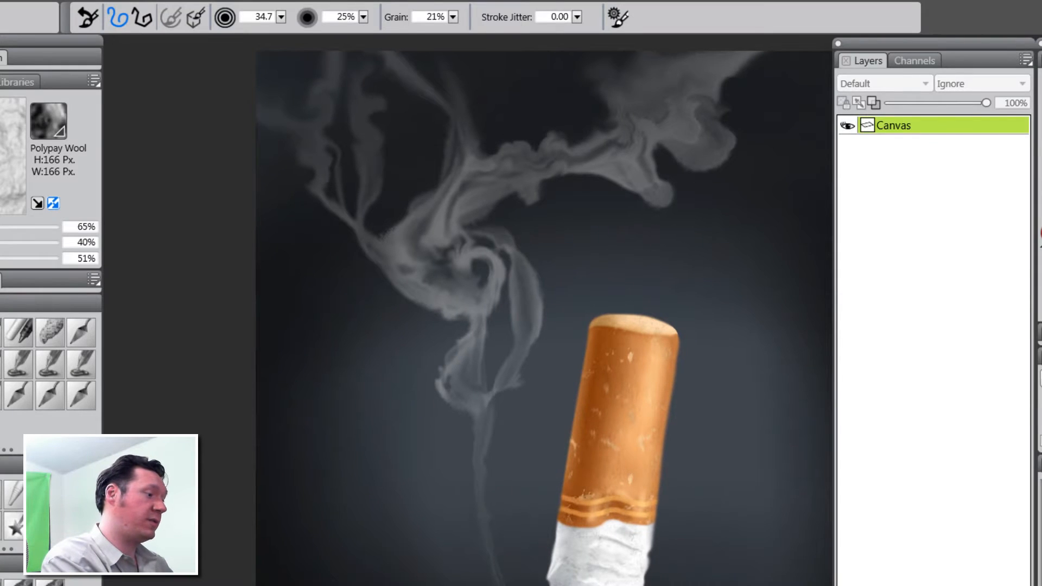
key("Tab")
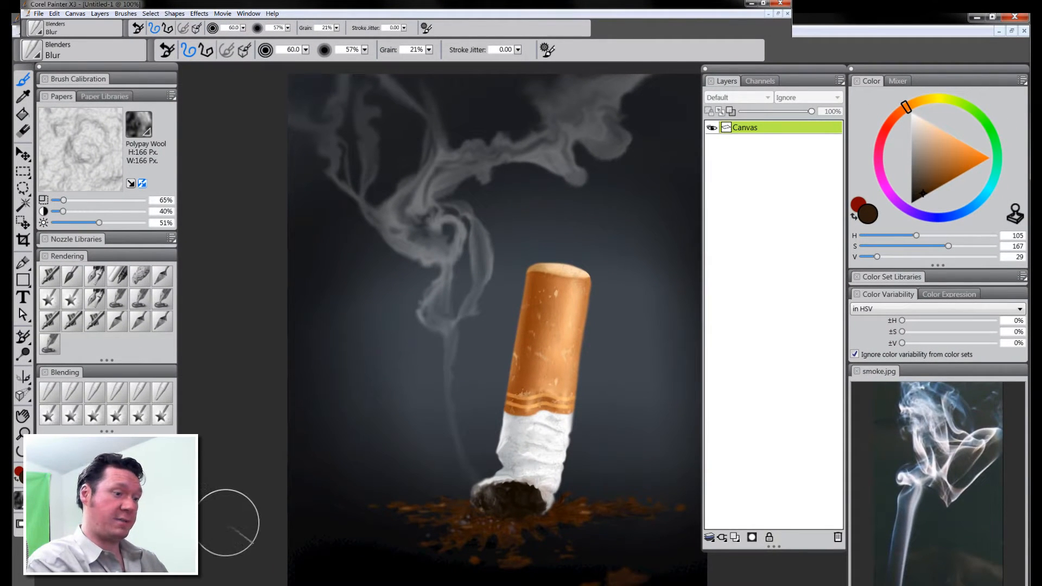
Examine the whole painting at reduced zoom levels between 33.3% and 75%
key("m")
left_click(512, 474, "alt")
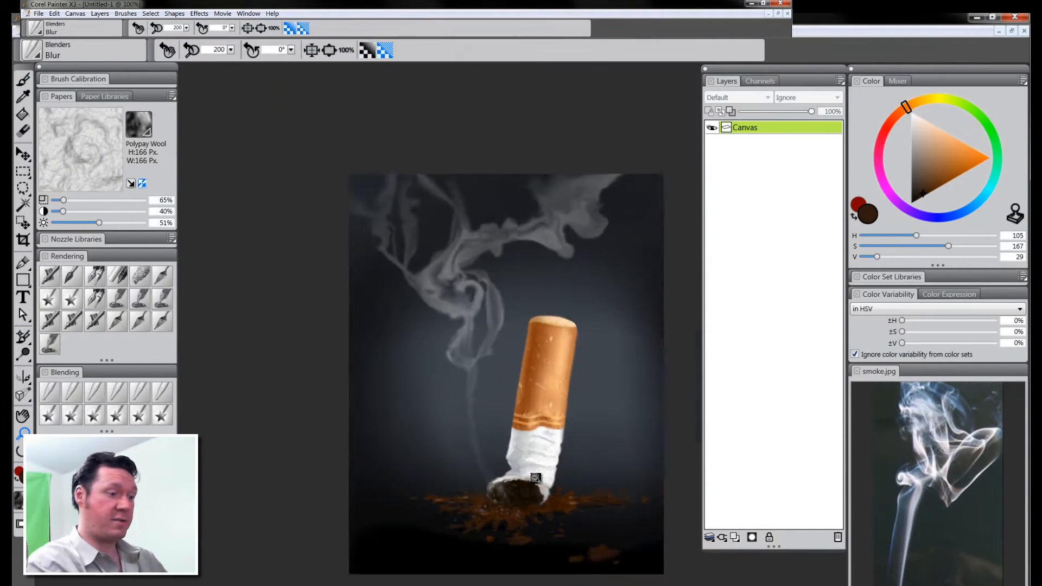
left_click_drag(582, 513, 530, 533)
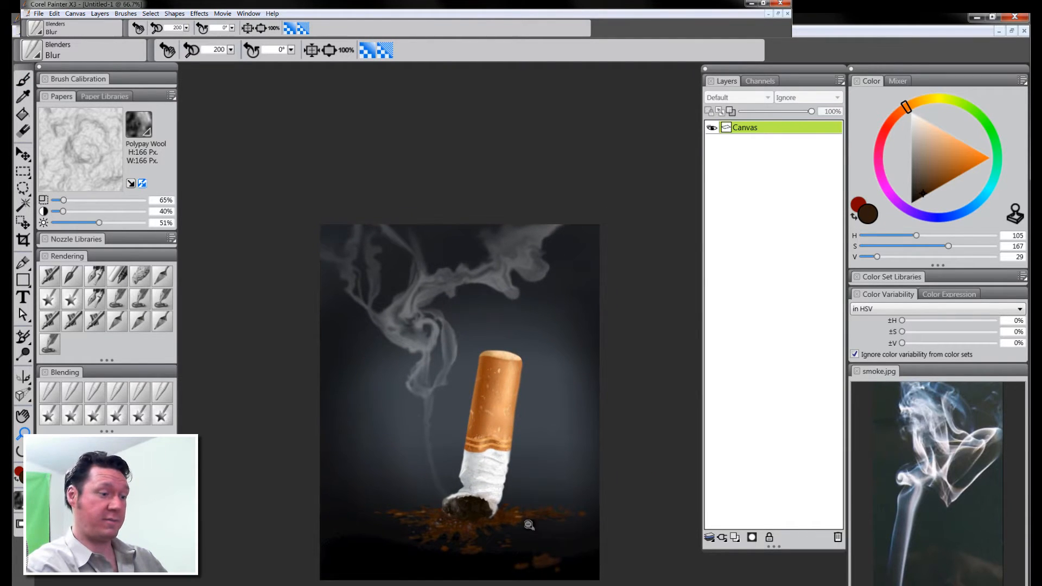
left_click(529, 525, "alt")
left_click(525, 522, "alt")
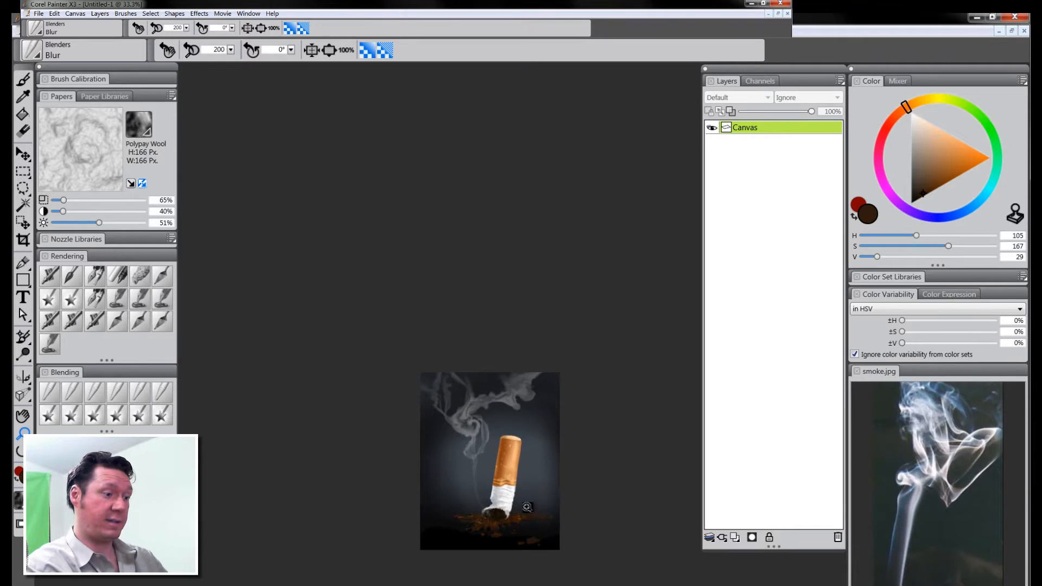
left_click(527, 506)
left_click(525, 508)
left_click(518, 512)
left_click_drag(508, 520, 527, 468)
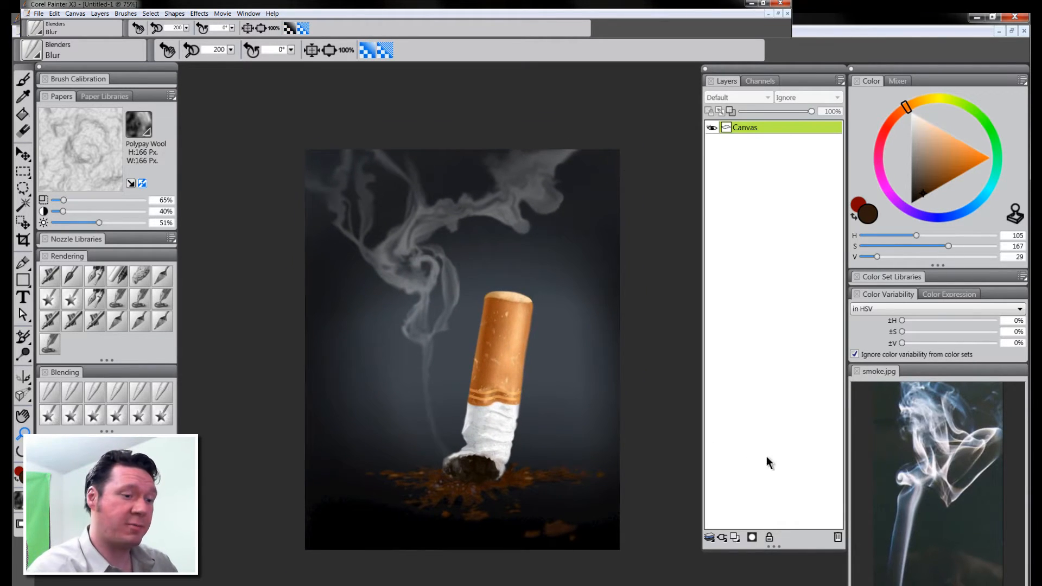
Add a new layer above the canvas and set its composite method to Multiply
left_click(736, 537)
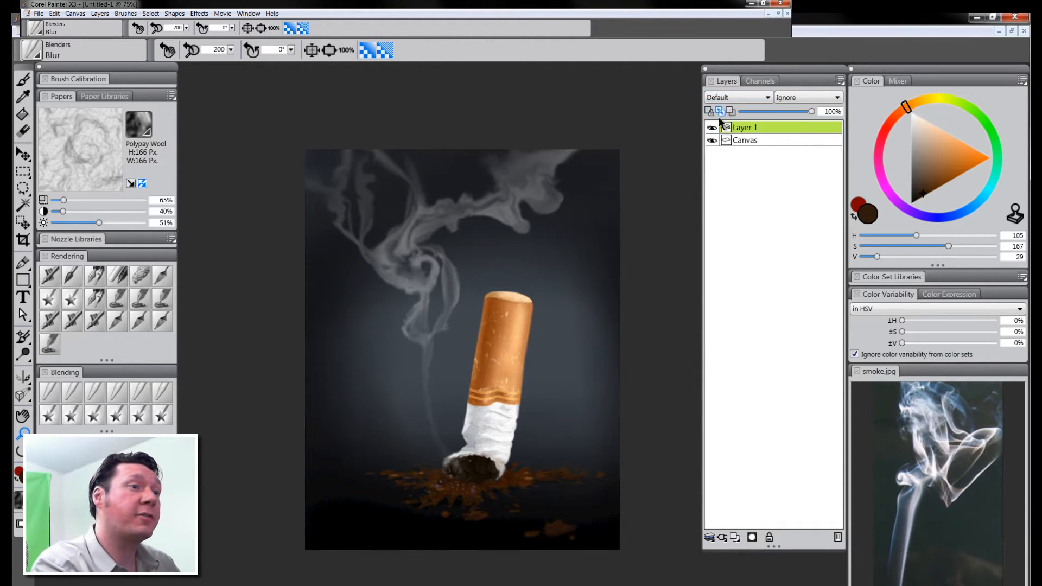
left_click(734, 96)
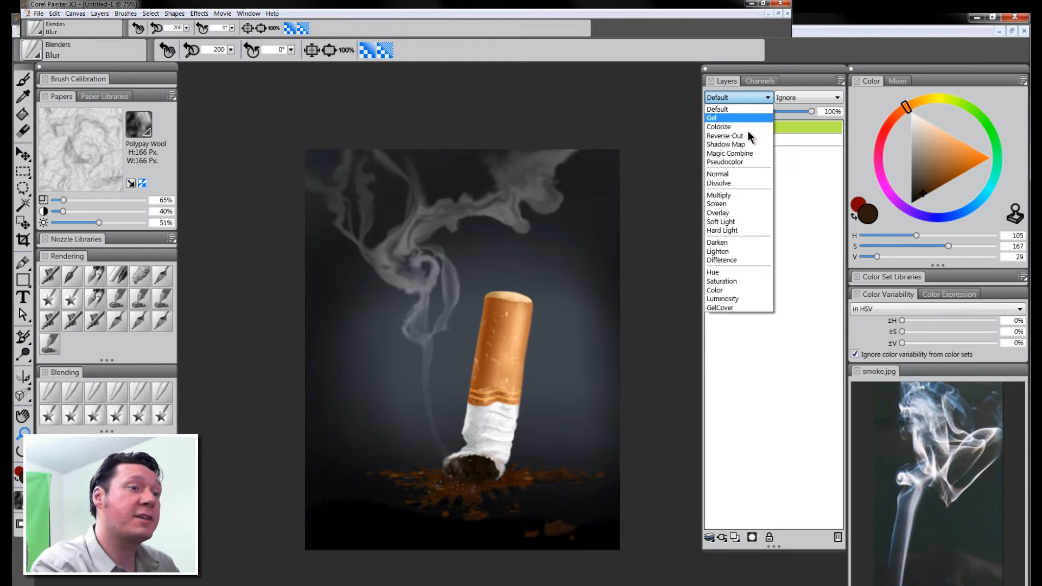
left_click(729, 196)
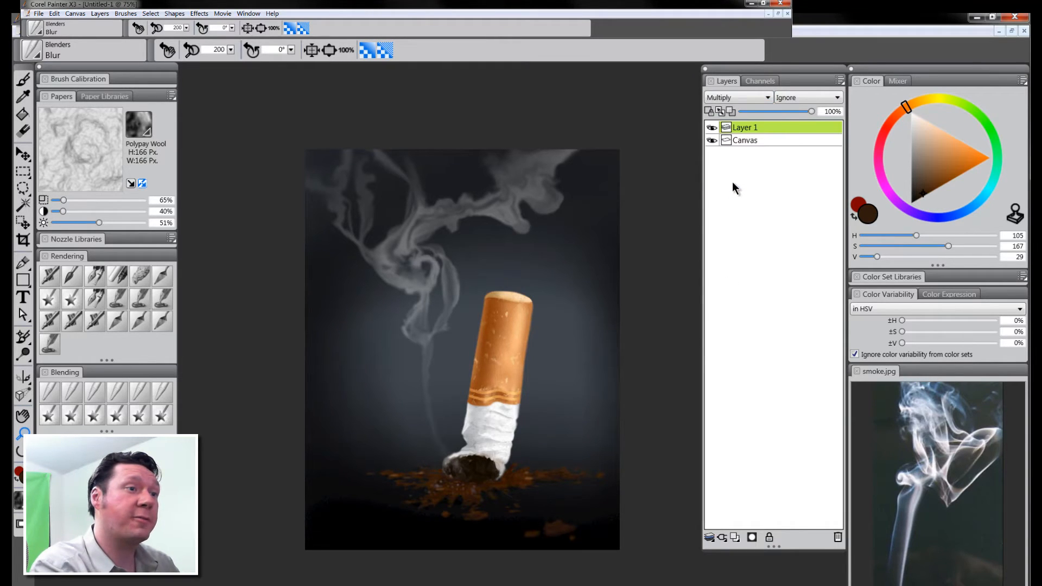
Fill the Multiply layer with a saturated yellow-orange of H 115, S 255, V 159 using the Paint Bucket
left_click(923, 102)
mouse_move(939, 129)
left_mouse_down()
mouse_move(962, 187)
mouse_move(974, 147)
left_mouse_up()
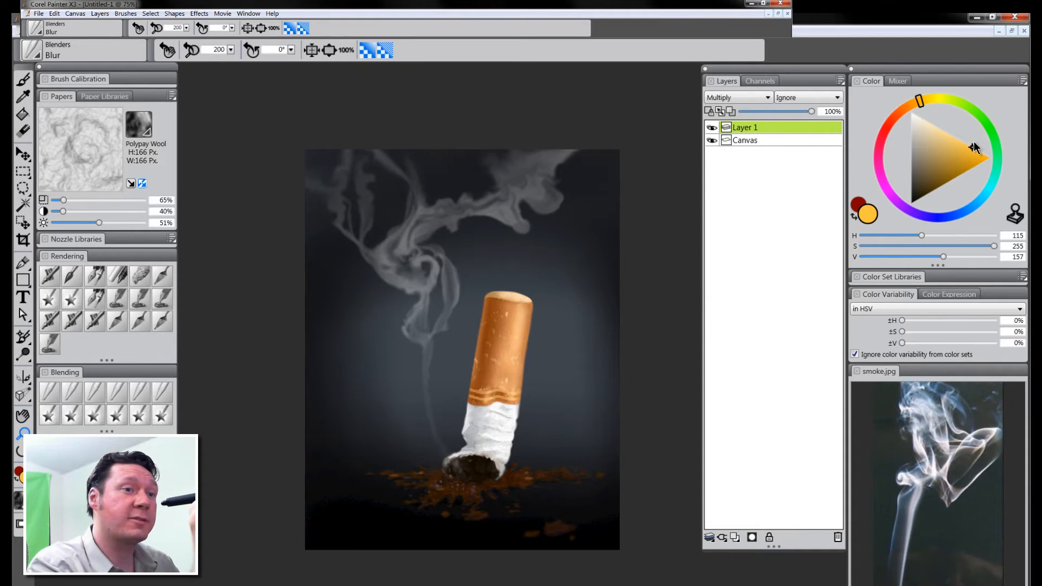
left_click(23, 114)
left_click(594, 350)
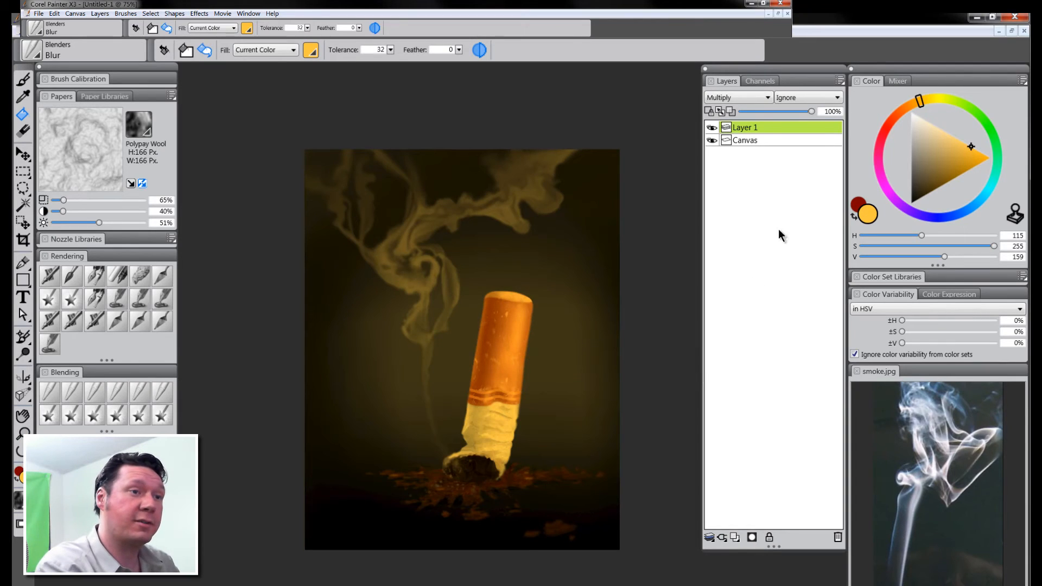
Lower the yellow-orange layer's opacity to 28% and compare the painting with the tint hidden and shown
left_click_drag(794, 112, 766, 114)
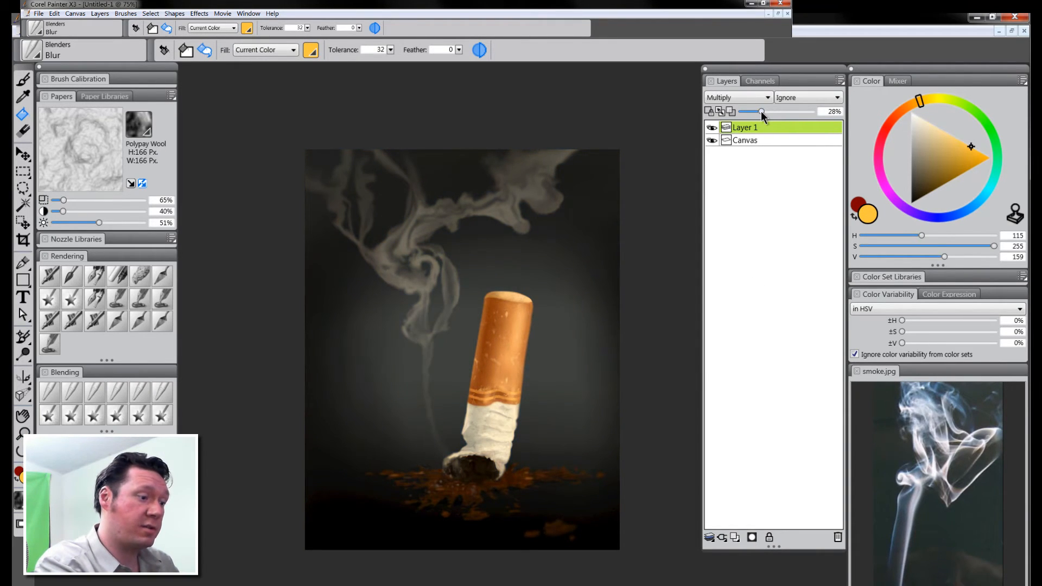
scroll(567, 504, "down", 1)
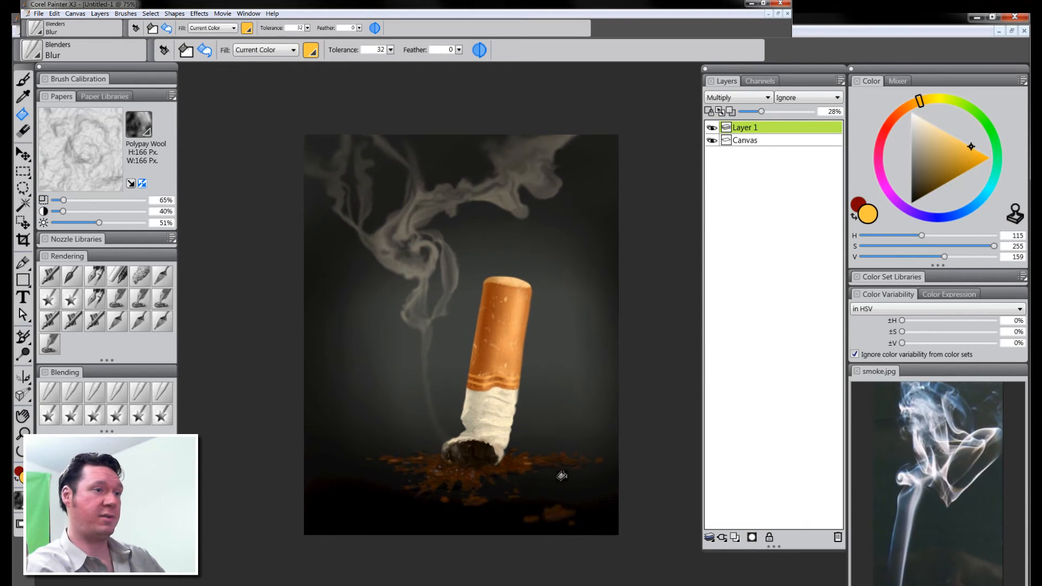
left_click(713, 128)
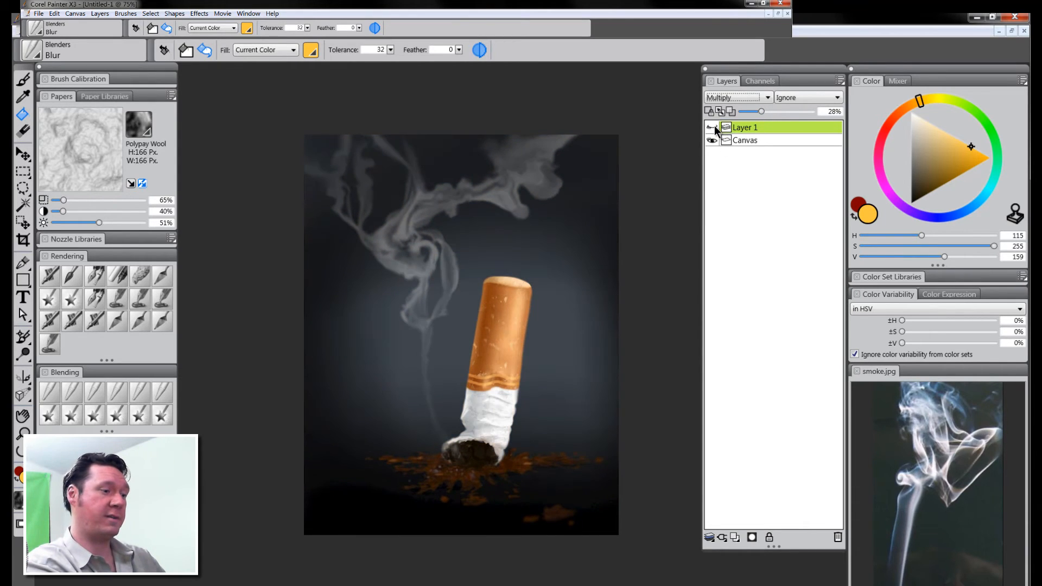
left_click(713, 128)
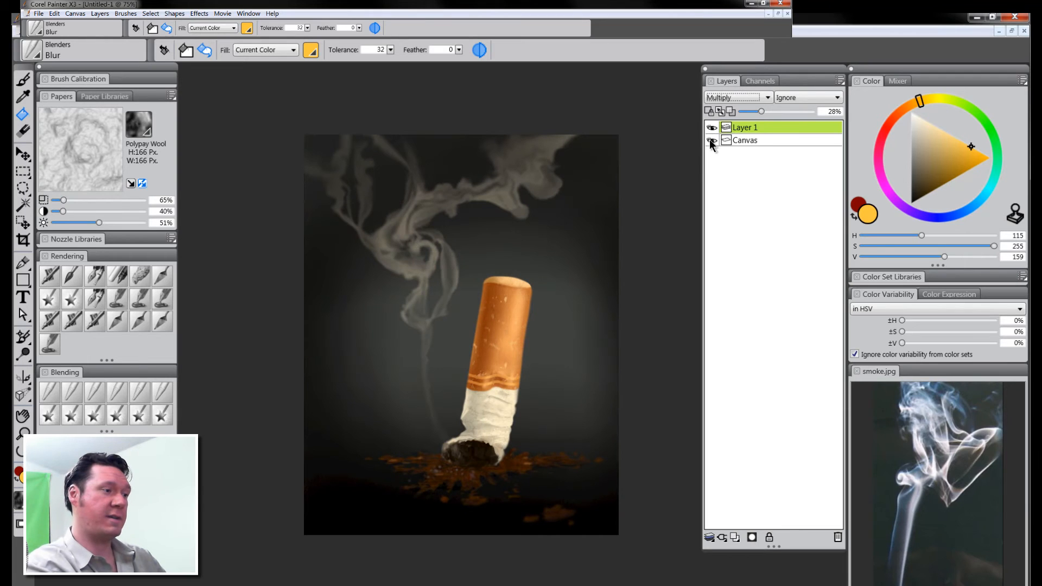
left_click_drag(571, 500, 549, 507)
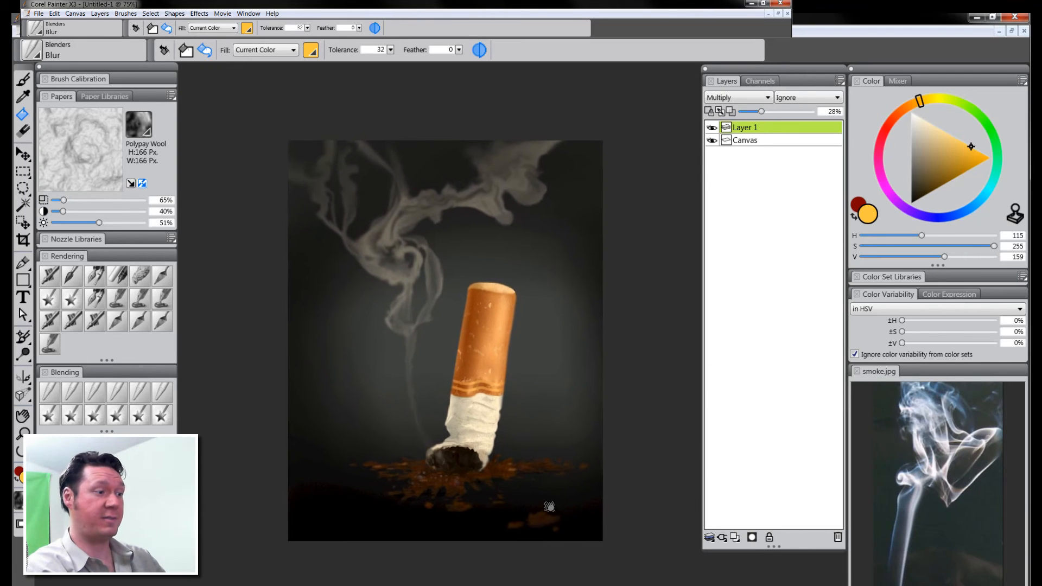